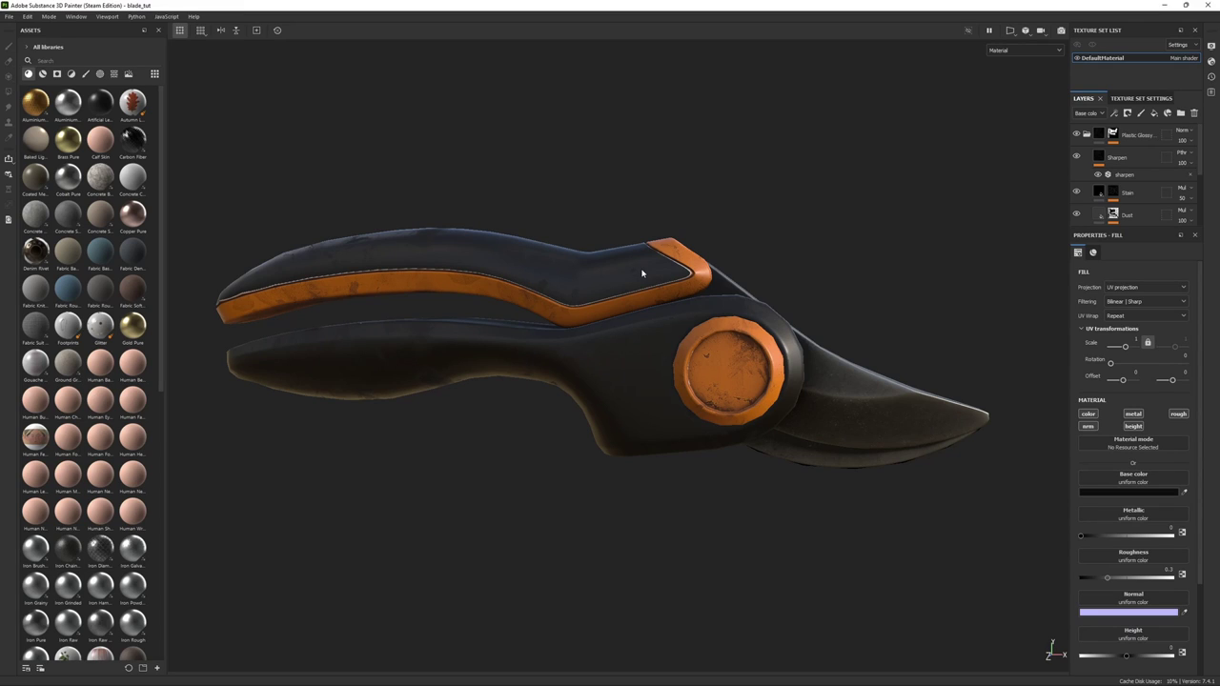
- Display the pruner's ID and Curvature mesh maps in the viewport in turn to examine them
left_click(1004, 53)
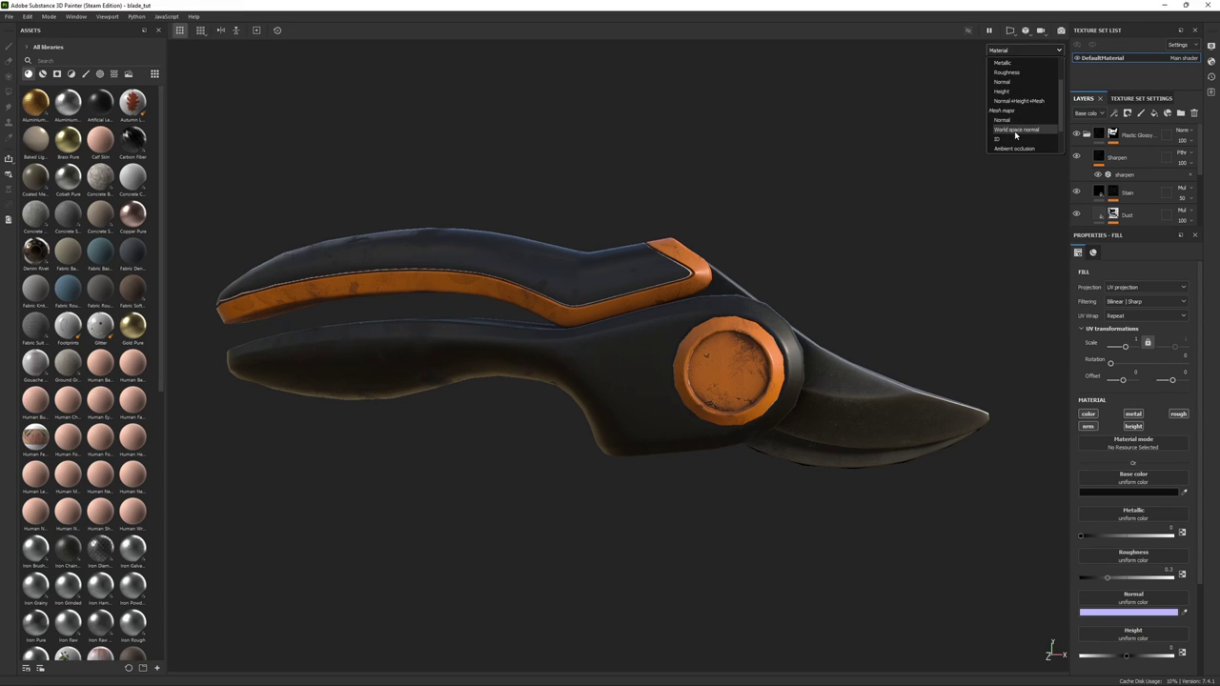
left_click(1020, 128)
scroll(1041, 47, "down", 1)
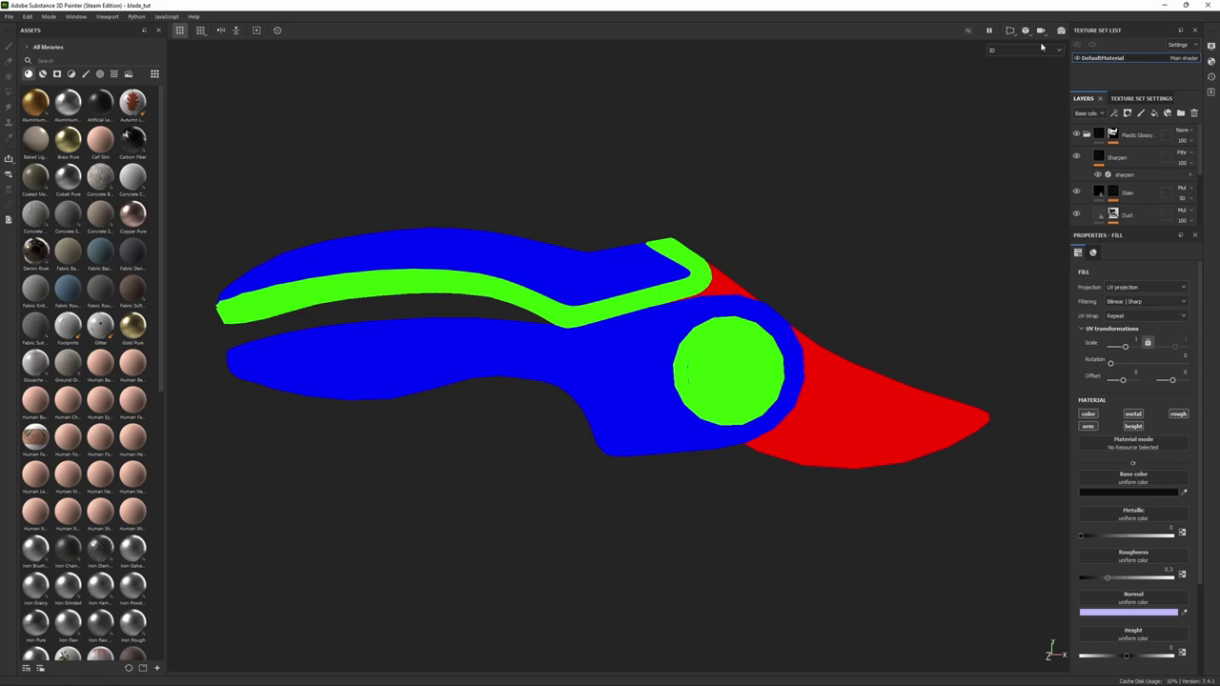
scroll(1041, 47, "down", 1)
scroll(1041, 47, "down", 1)
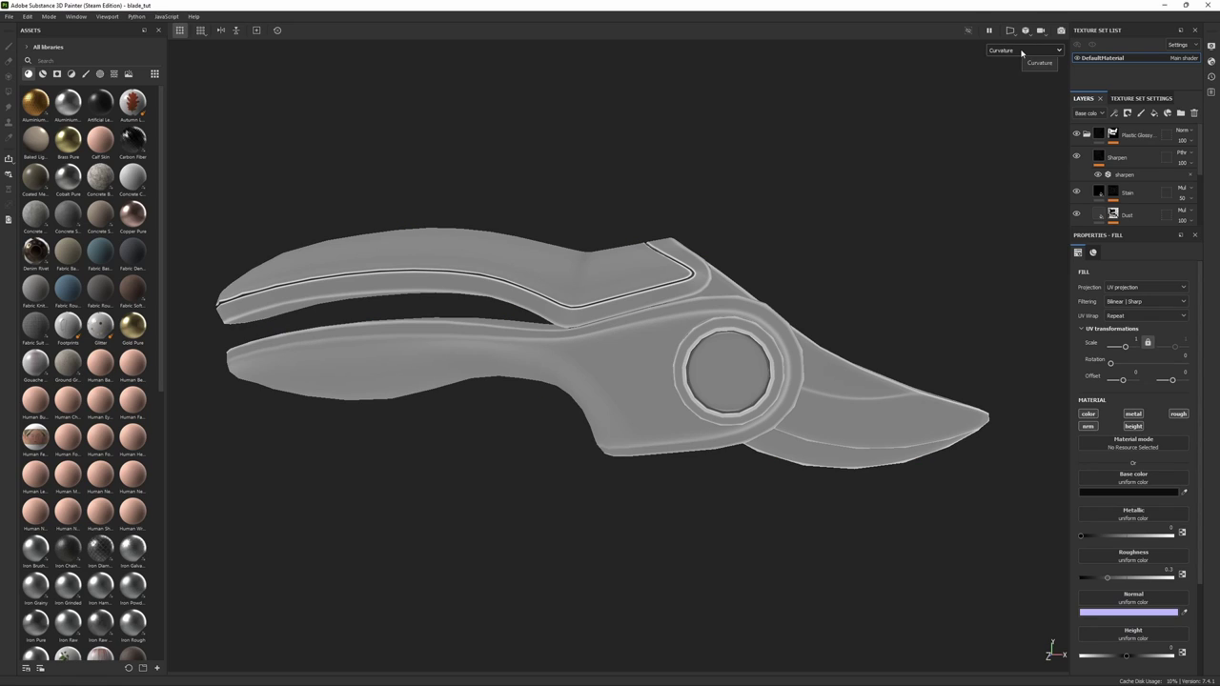
left_click(1027, 50)
left_click(1003, 72)
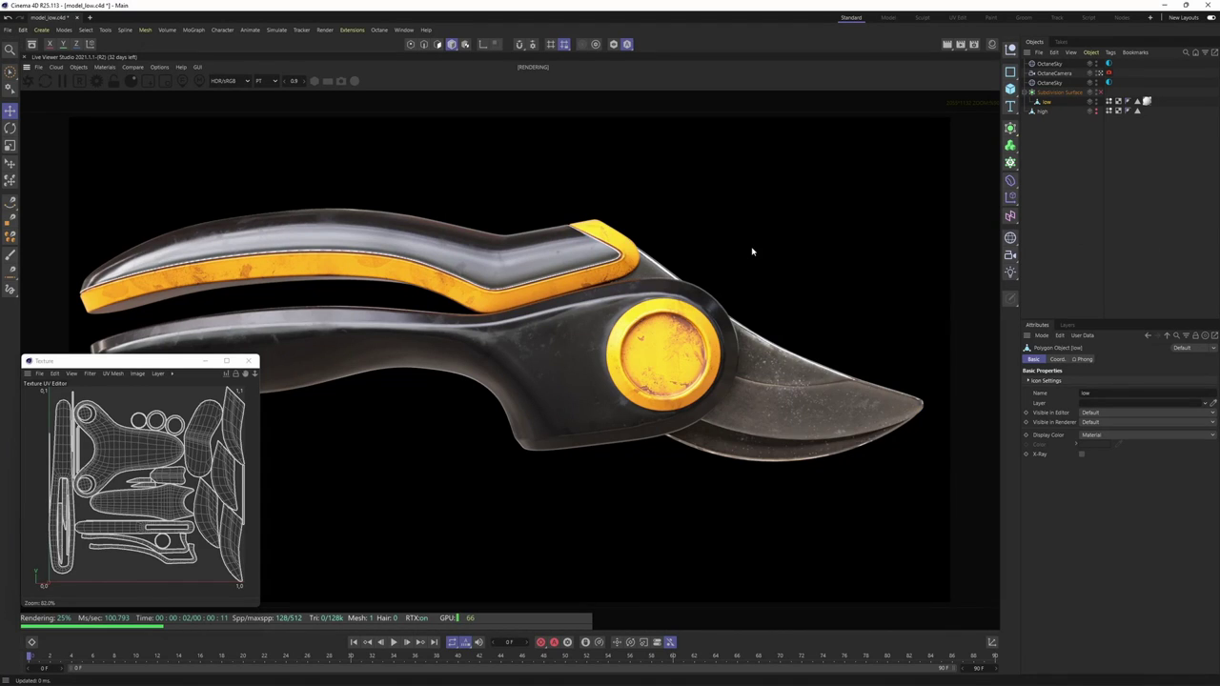
- In Cinema 4D, delete the UVW tags from all five polygon parts of the blade group
mouse_move(752, 252)
left_mouse_down("alt")
mouse_move(724, 256)
mouse_move(741, 273)
mouse_move(789, 245)
mouse_move(721, 229)
mouse_move(714, 199)
mouse_move(733, 239)
left_mouse_up("alt")
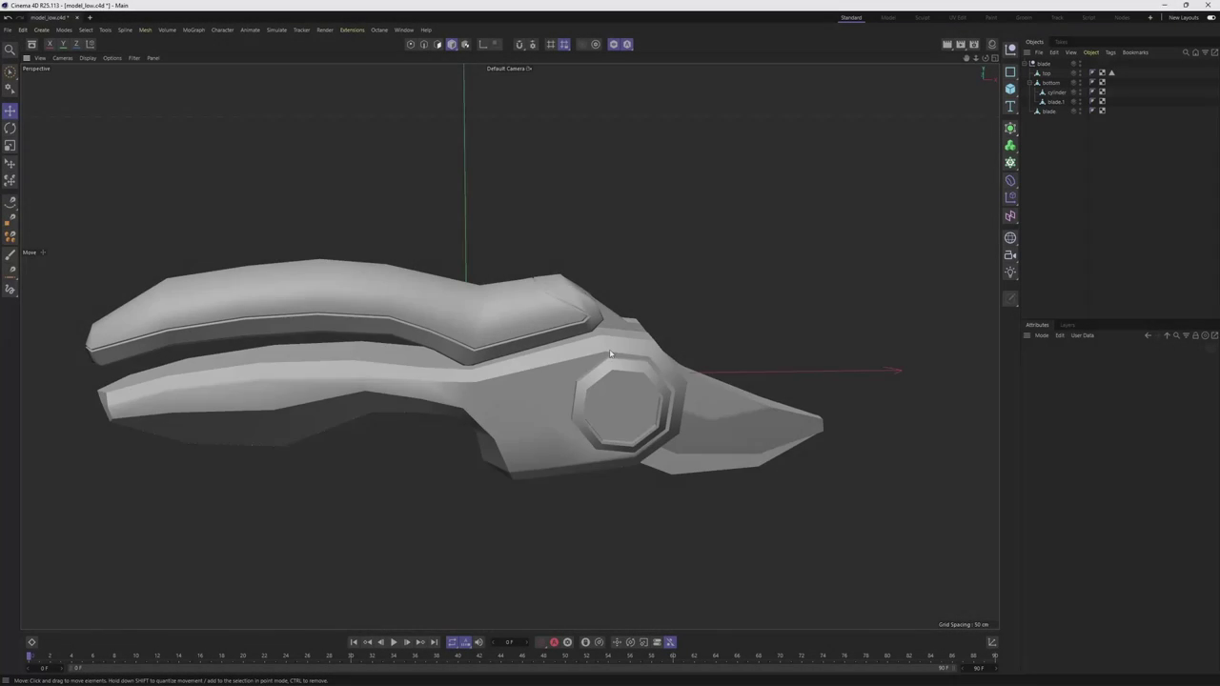
left_click_drag(515, 333, 567, 331, "alt")
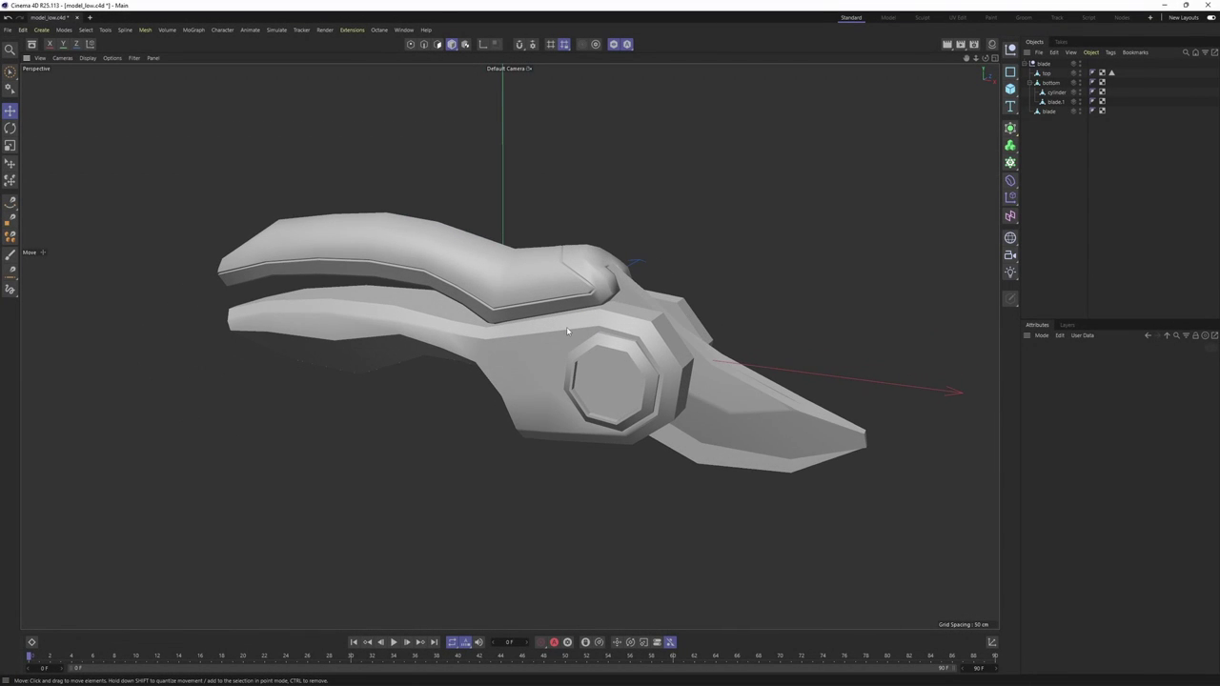
middle_click_drag(774, 286, 745, 307, "alt")
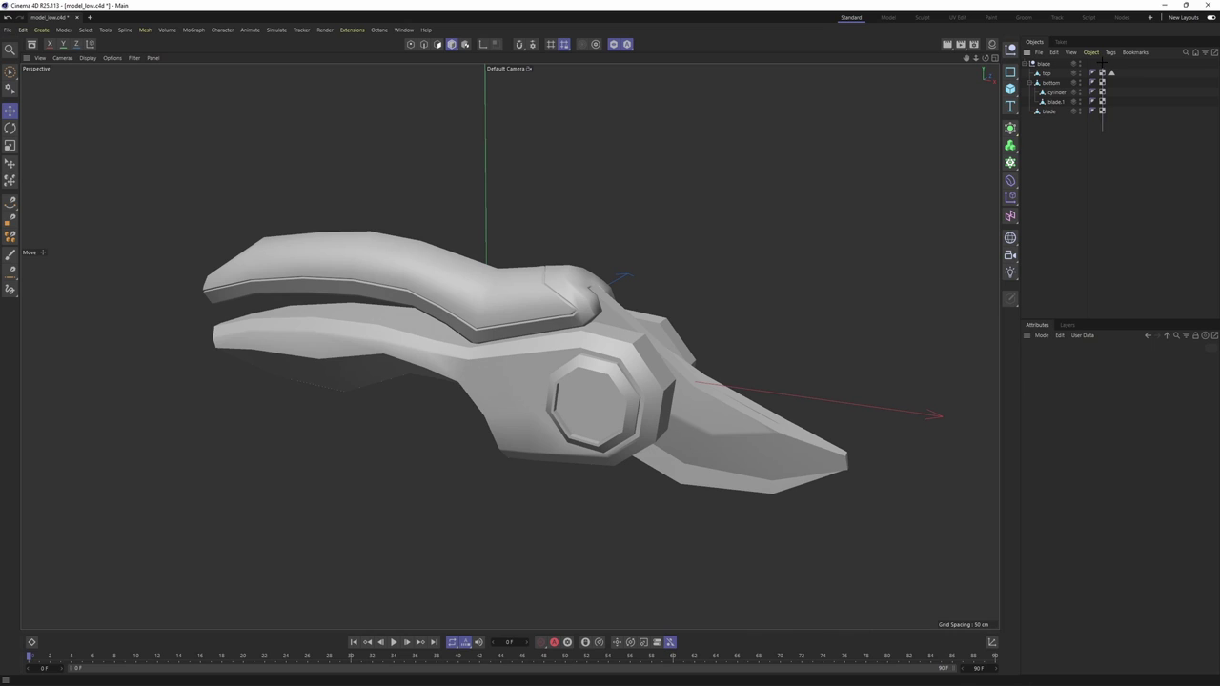
left_click_drag(1101, 60, 1116, 143)
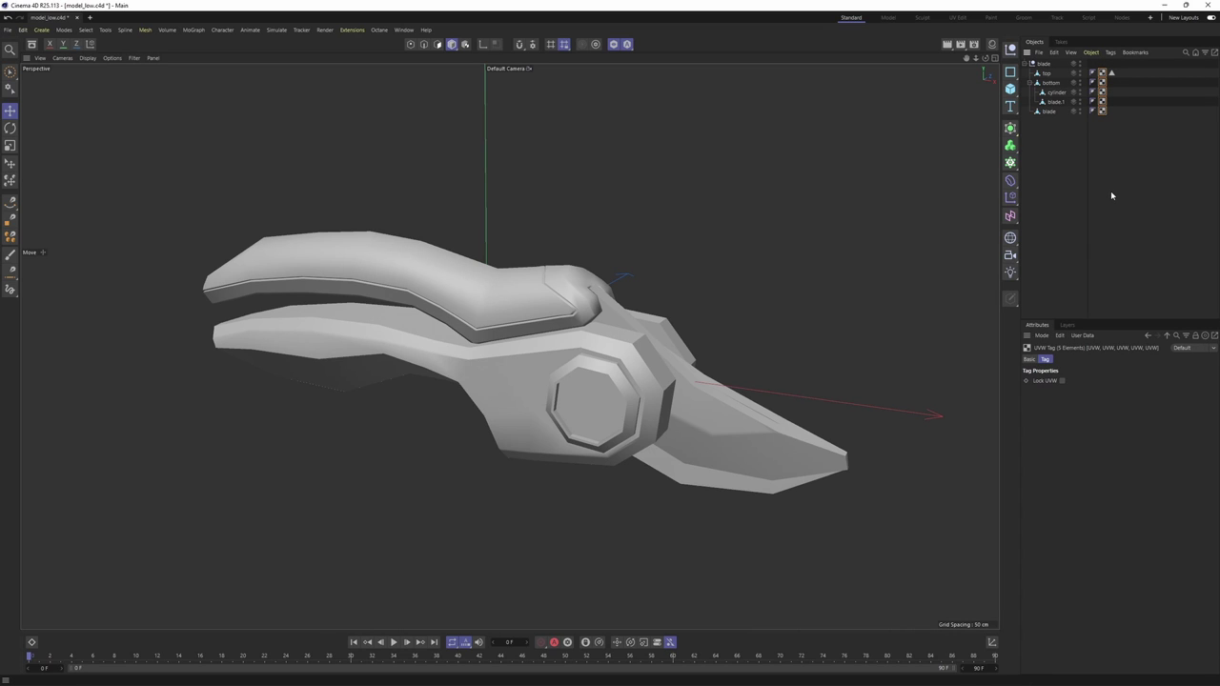
key("Delete")
- Set the viewport display to Gouraud Shading (Lines) to show the wireframe over the pruner model
left_click_drag(618, 349, 667, 264, "alt")
left_click_drag(731, 293, 565, 290, "alt")
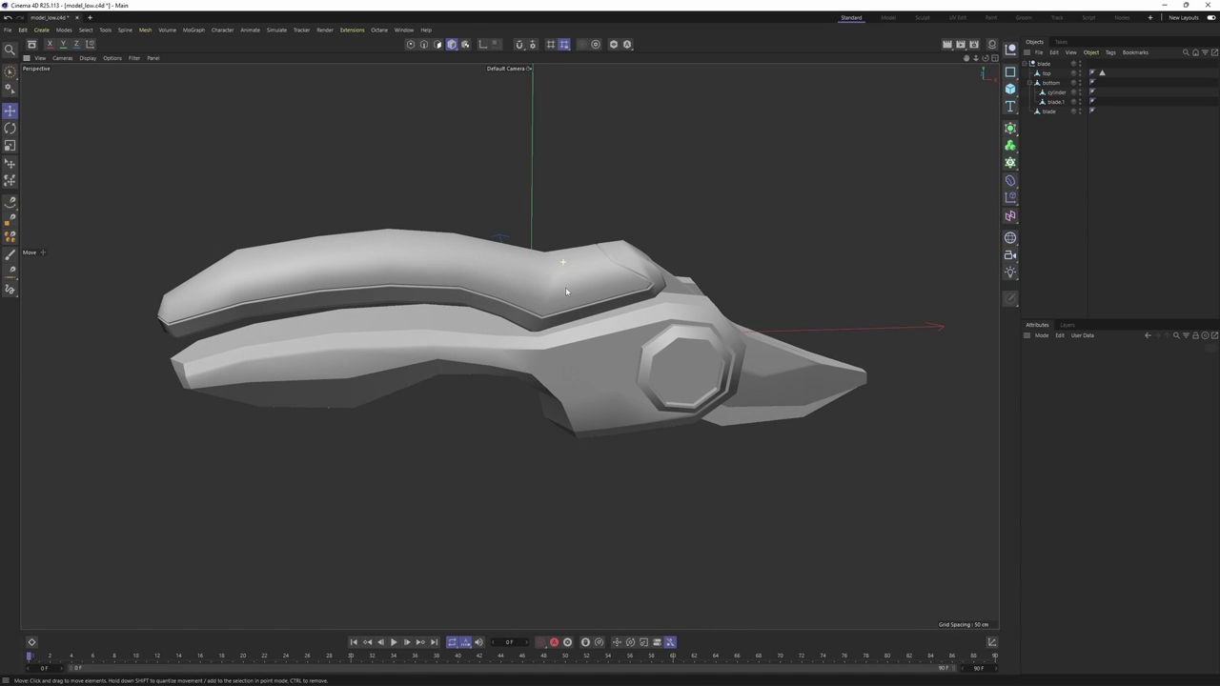
left_click(87, 58)
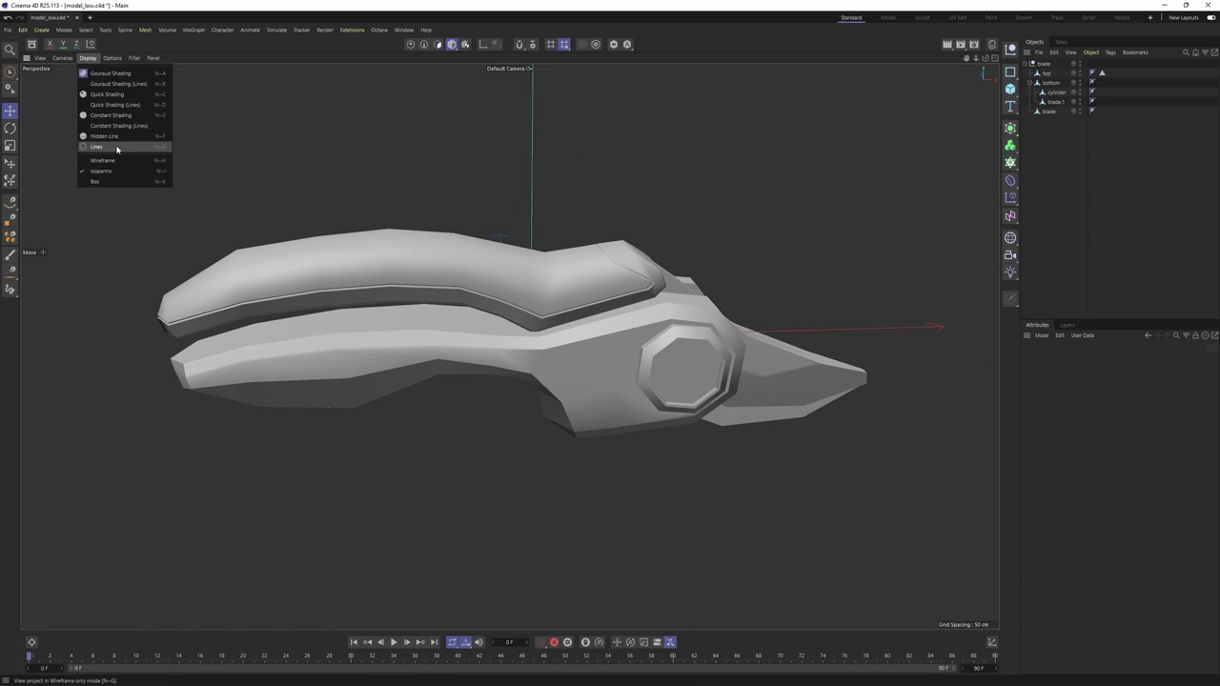
left_click(111, 83)
mouse_move(629, 252)
left_mouse_down("alt")
mouse_move(484, 249)
mouse_move(672, 242)
mouse_move(746, 258)
left_mouse_up("alt")
- Try a Subdivision Surface around the blade group with plain Gouraud Shading and undo it
left_click(1038, 65)
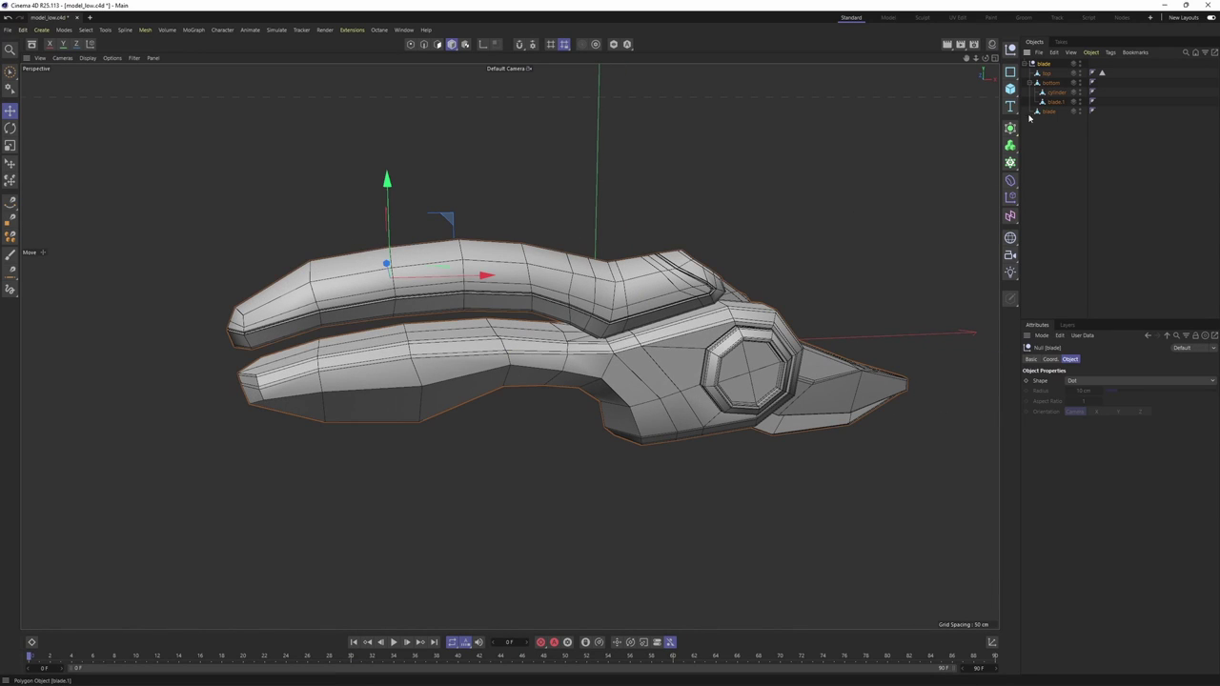
left_click(1011, 130, "alt")
left_click(1046, 186)
key("n")
key("a")
left_click_drag(774, 310, 564, 352, "alt")
key("ctrl+z")
key("ctrl+z")
right_click_drag(564, 351, 584, 349, "alt")
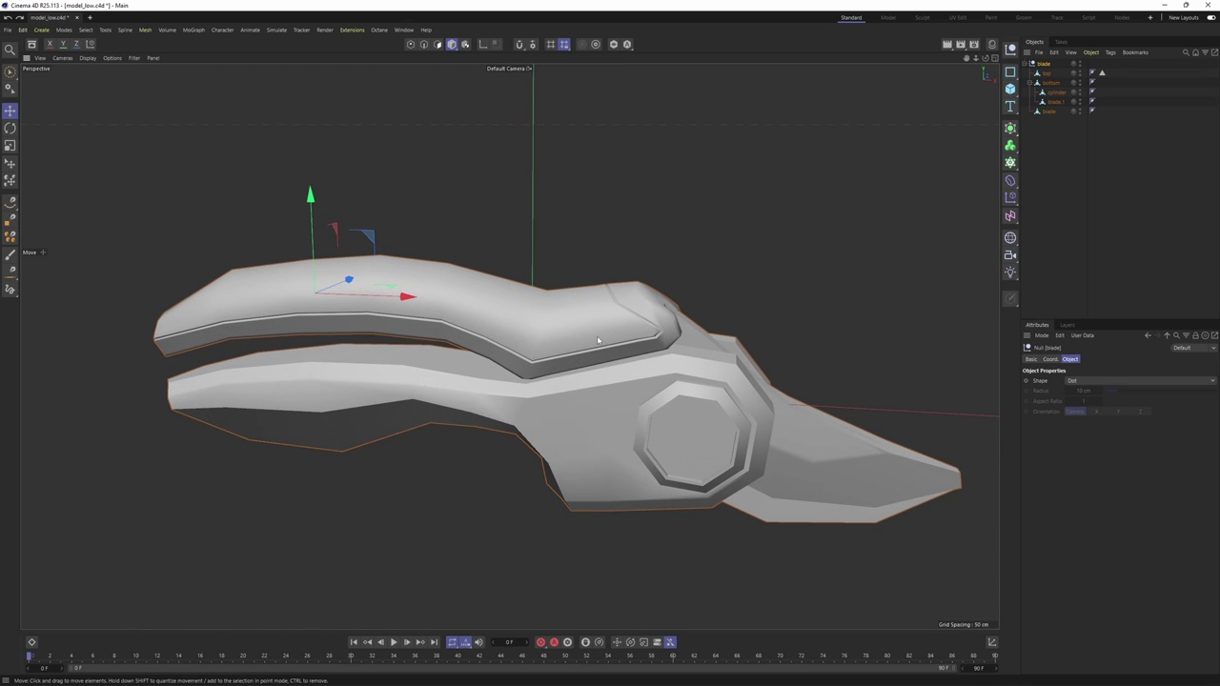
- Wrap the blade group in a Subdivision Surface with both editor and renderer subdivision set to 1
left_click(1012, 131, "alt")
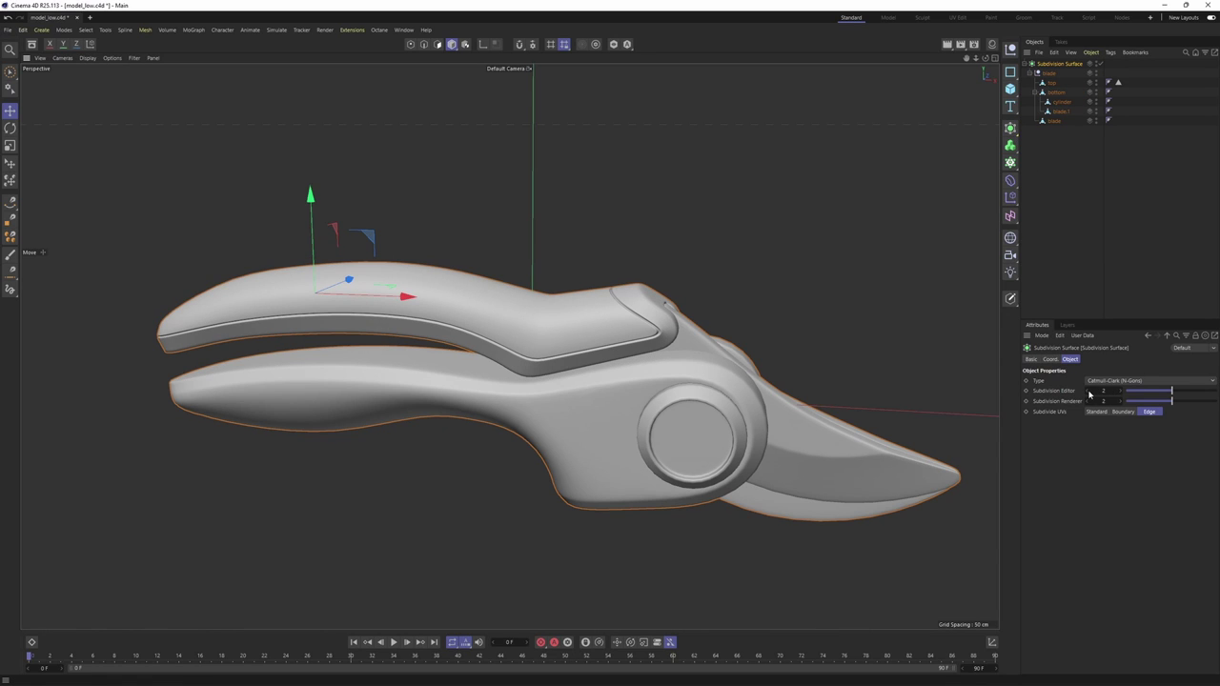
left_click(1090, 393)
left_click(1090, 403)
middle_click_drag(609, 330, 619, 323, "alt")
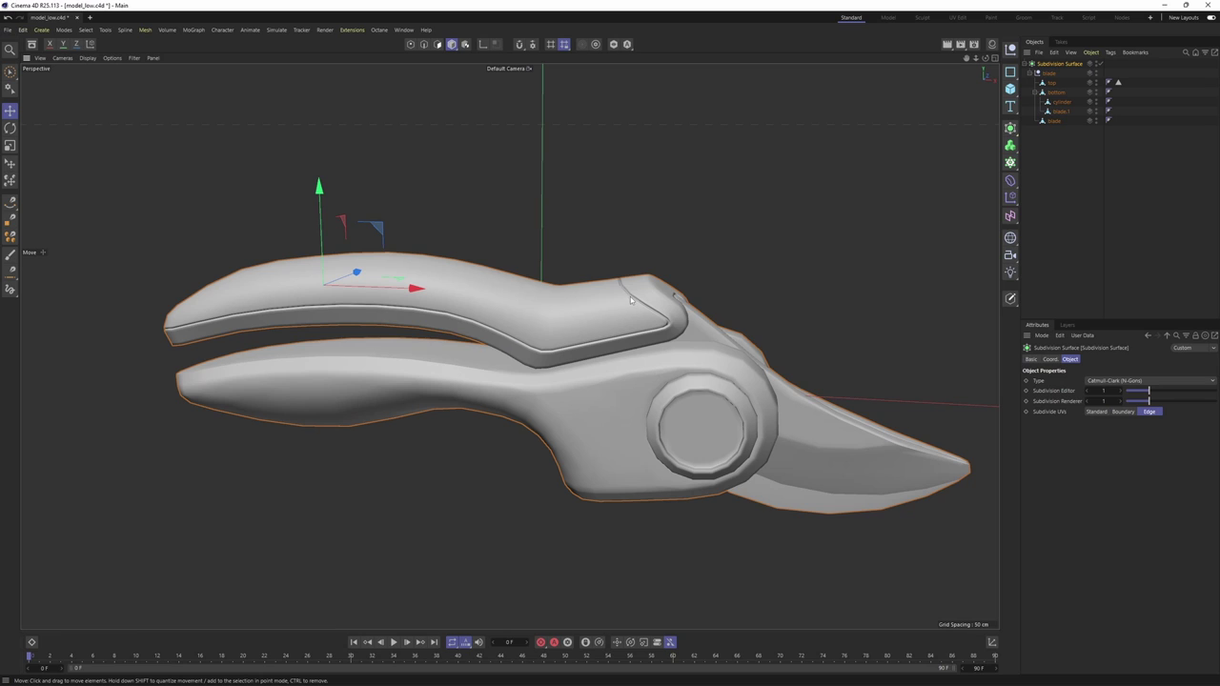
- Show the model with Gouraud Shading (Lines) and compare its mesh density with the Subdivision Surface off and on
key("n")
key("b")
mouse_move(631, 304)
left_mouse_down("alt")
mouse_move(650, 334)
mouse_move(627, 316)
left_mouse_up("alt")
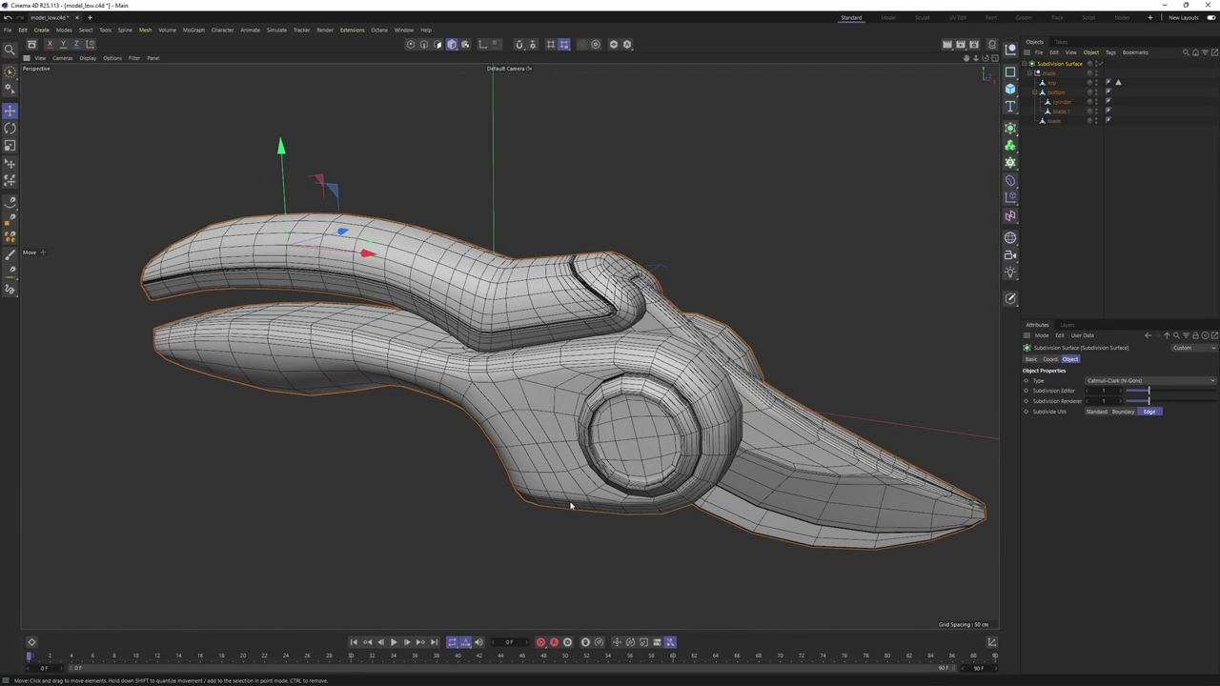
left_click(1101, 64)
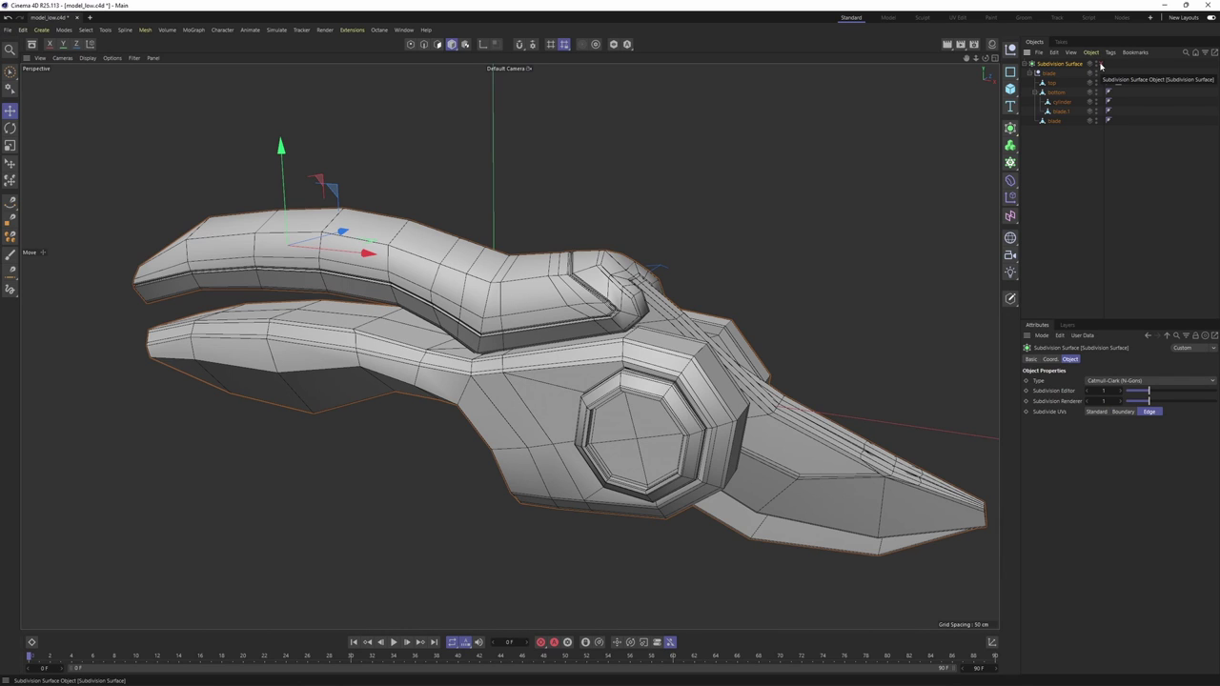
left_click(1100, 64)
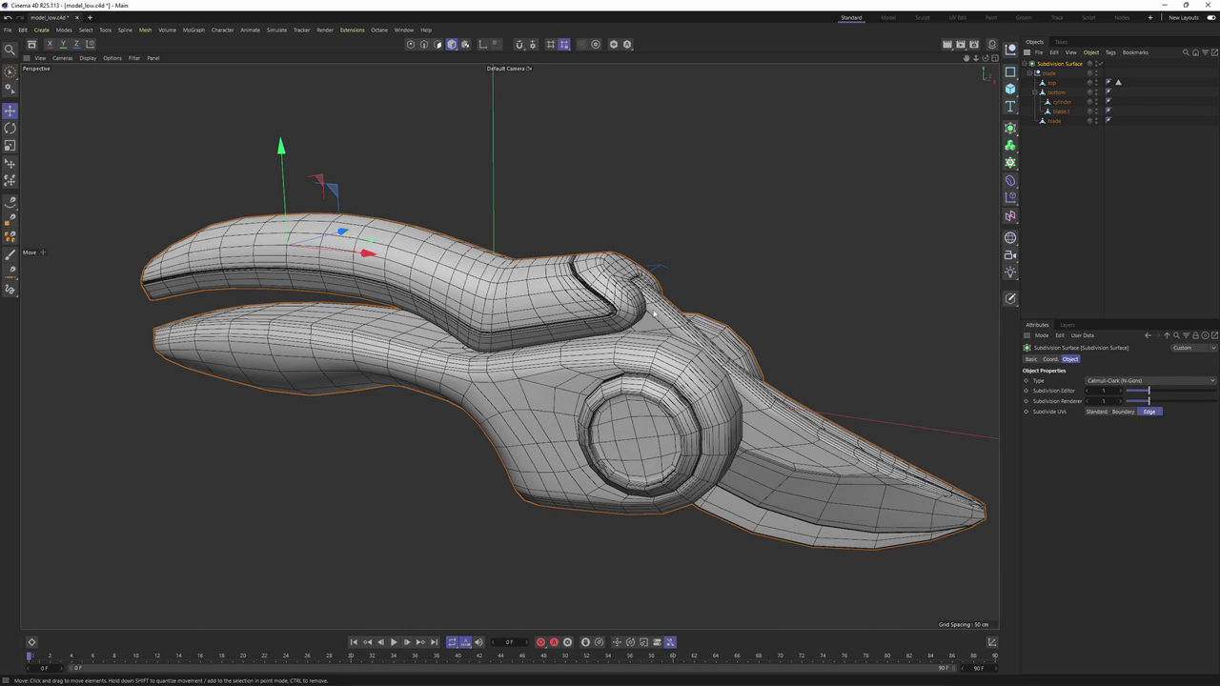
mouse_move(801, 145)
left_mouse_down("alt")
mouse_move(796, 122)
mouse_move(790, 154)
left_mouse_up("alt")
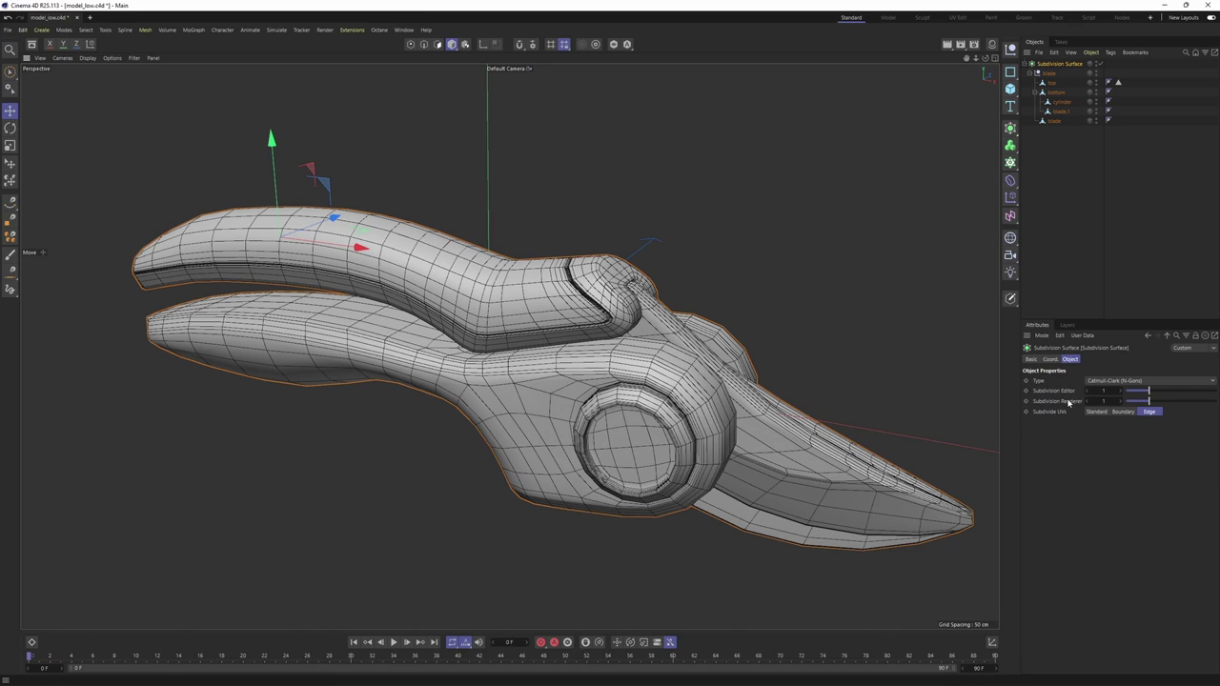
- Try subdivision level 2 for editor and renderer, and return both to 1
left_click(1120, 390)
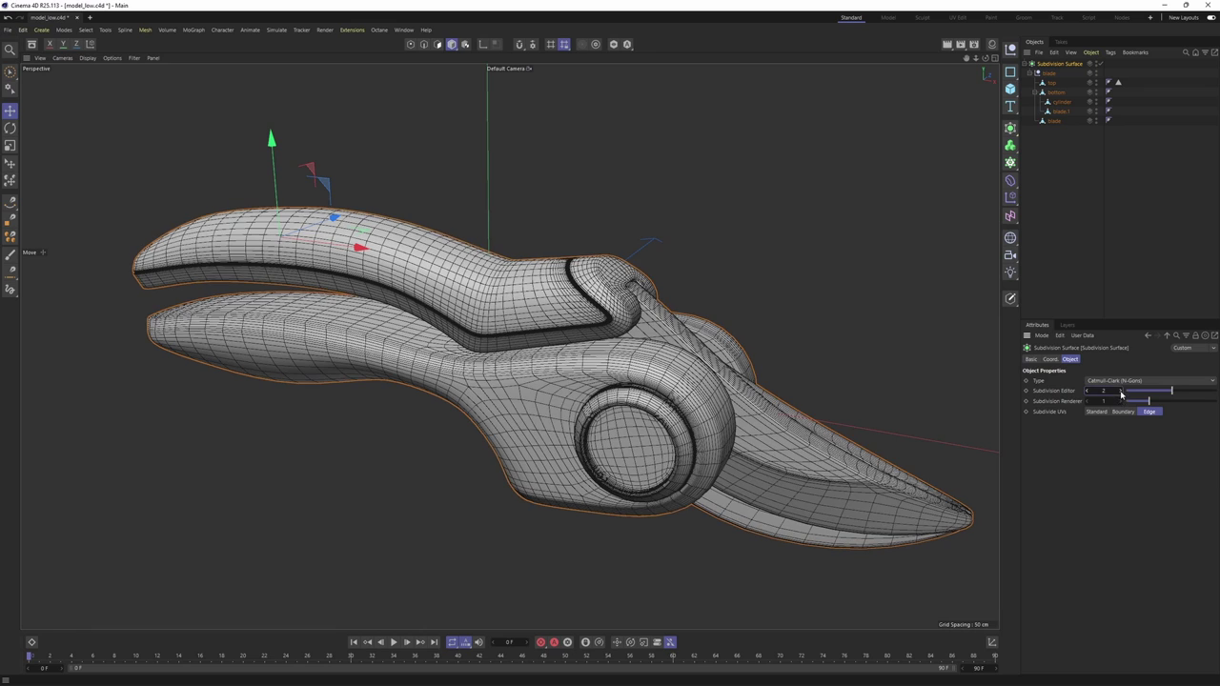
left_click(1120, 400)
left_click(1088, 401)
left_click(1088, 390)
left_click_drag(821, 333, 691, 319, "alt")
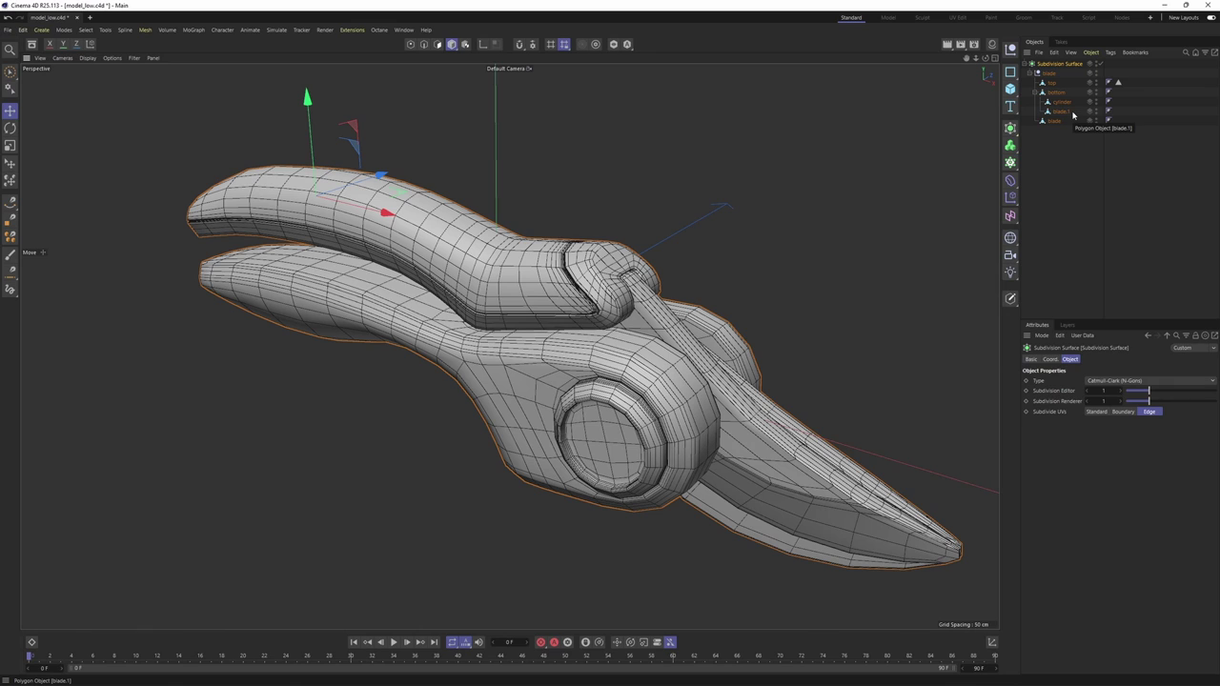
- Make the Subdivision Surface editable to convert the pruner parts into real subdivided polygon meshes, and clear the selection
key("c")
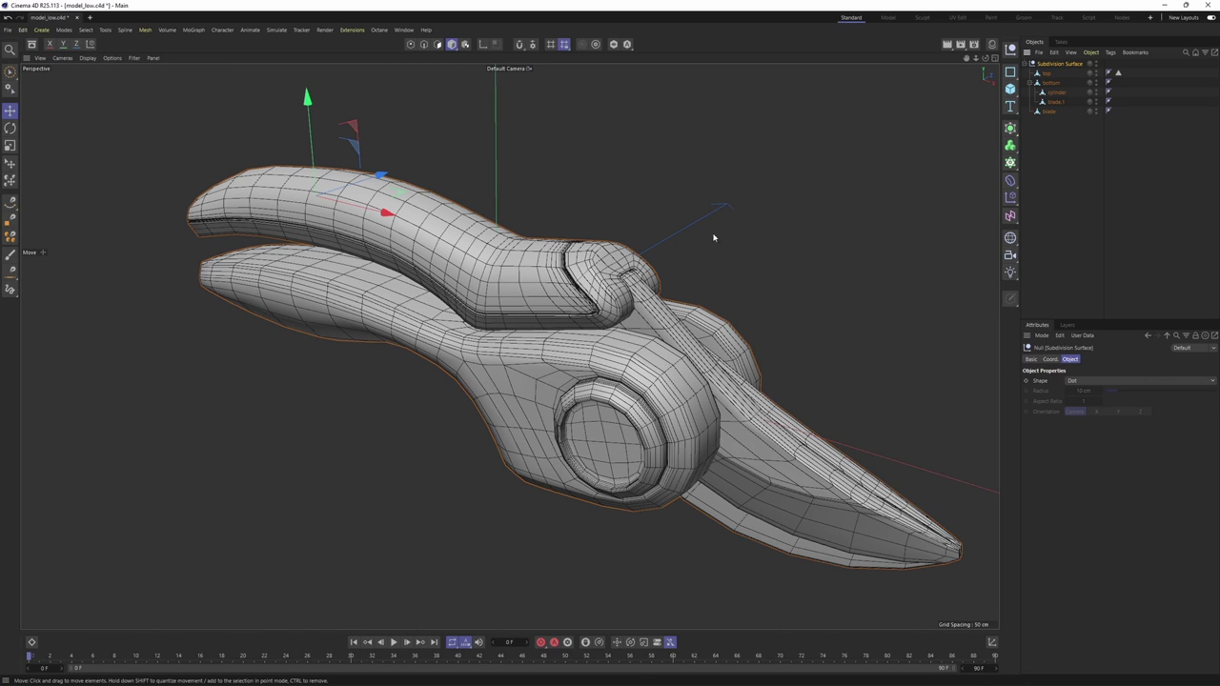
left_click_drag(713, 237, 1030, 168, "alt")
left_click(1081, 149)
left_click_drag(789, 197, 784, 219, "alt")
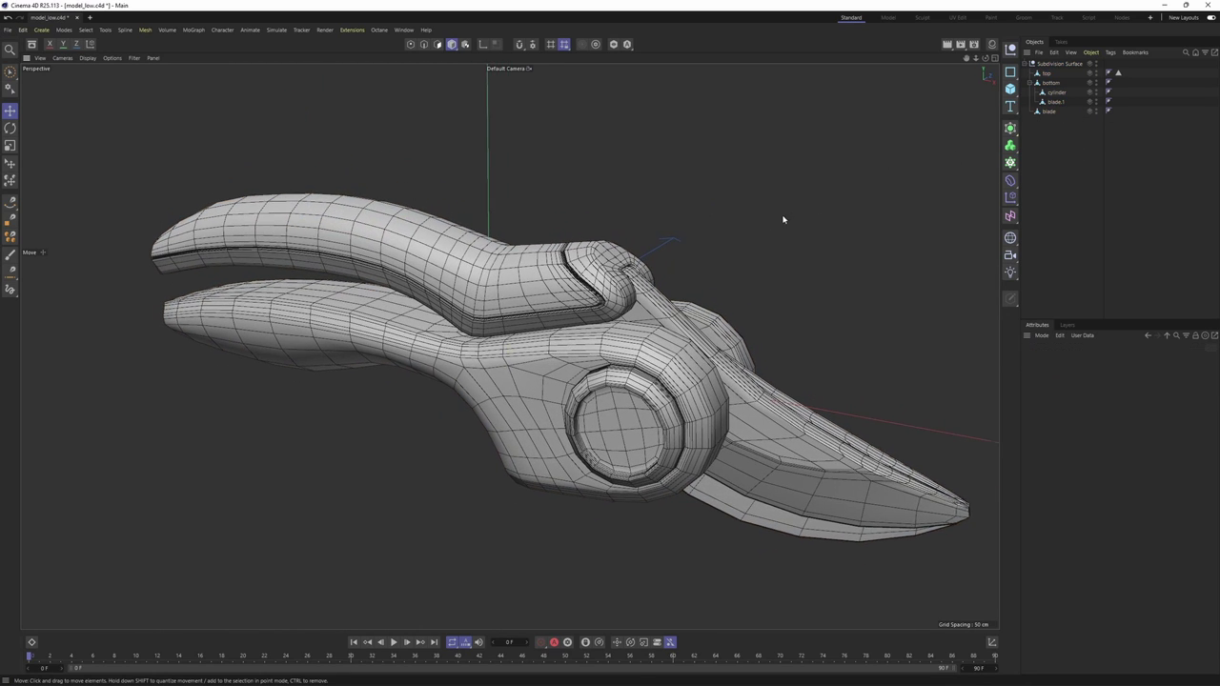
scroll(784, 218, "up", 1)
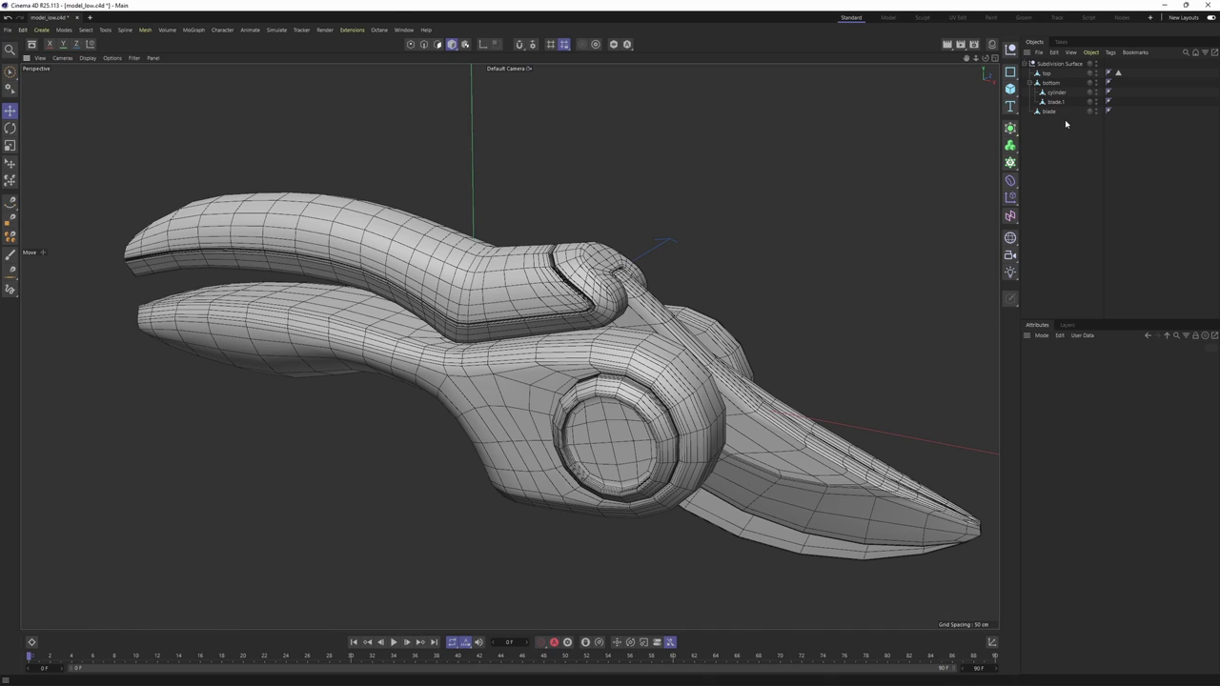
- Select all five polygon parts and apply Set UVW from Projection to give each a UVW tag
left_click(1049, 83)
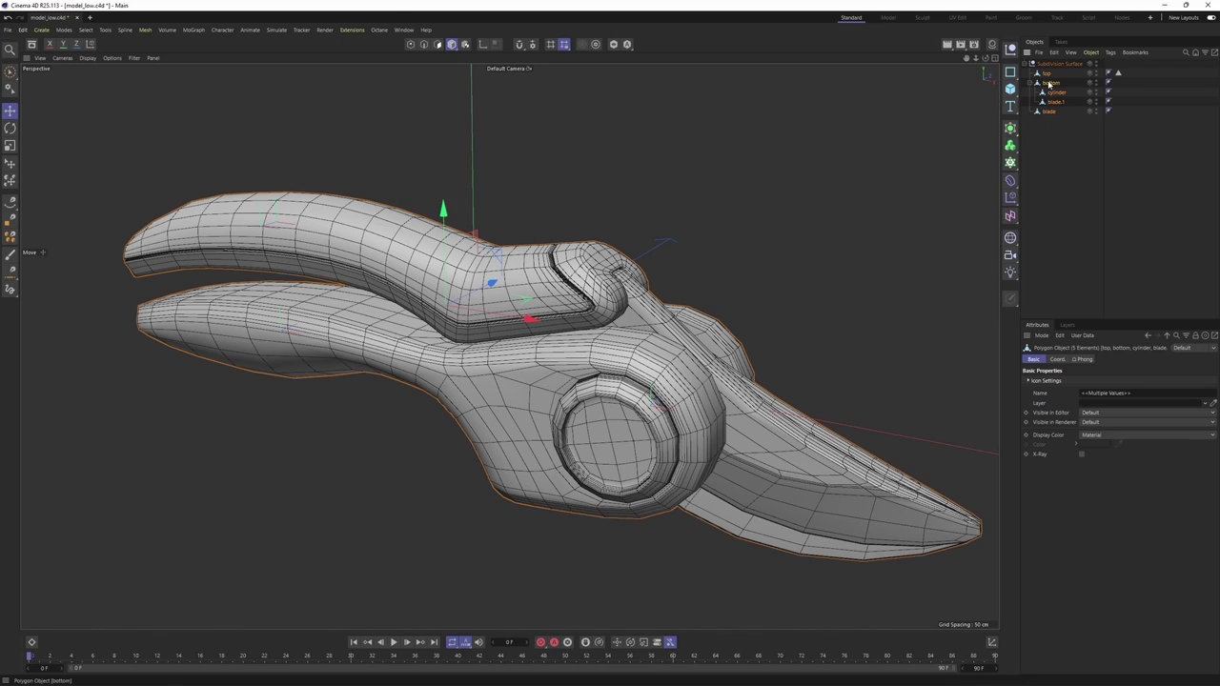
right_click(1048, 83)
mouse_move(1120, 148)
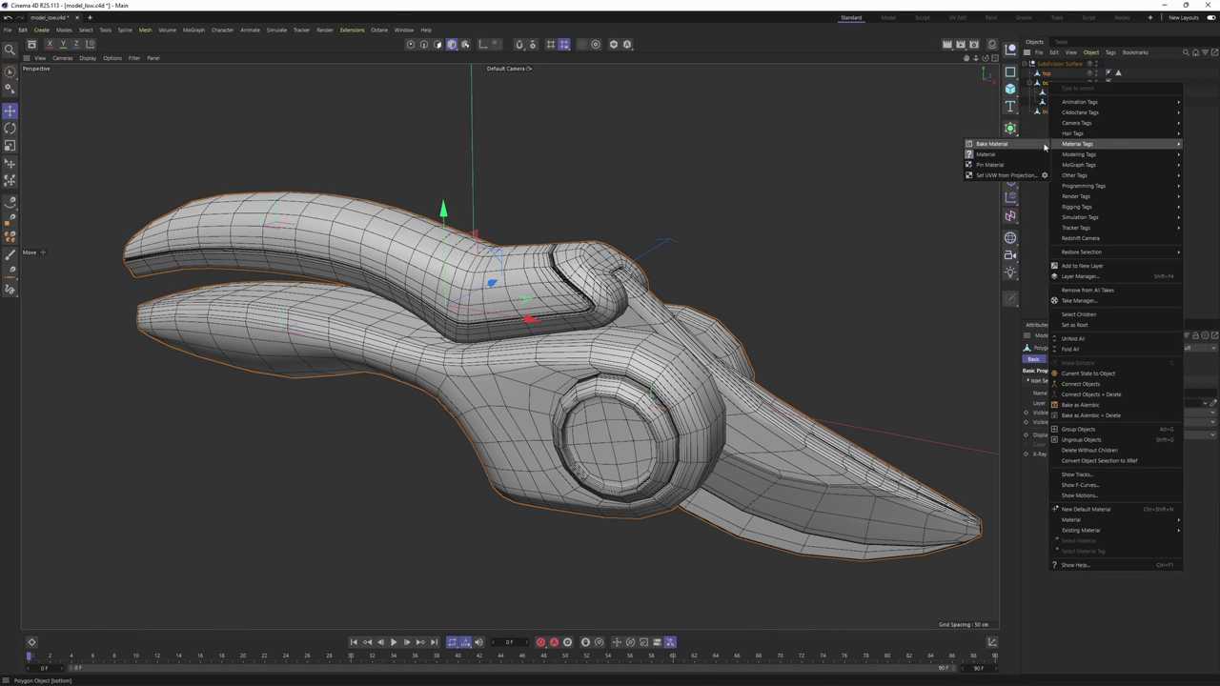
left_click(1007, 176)
left_click(1090, 147)
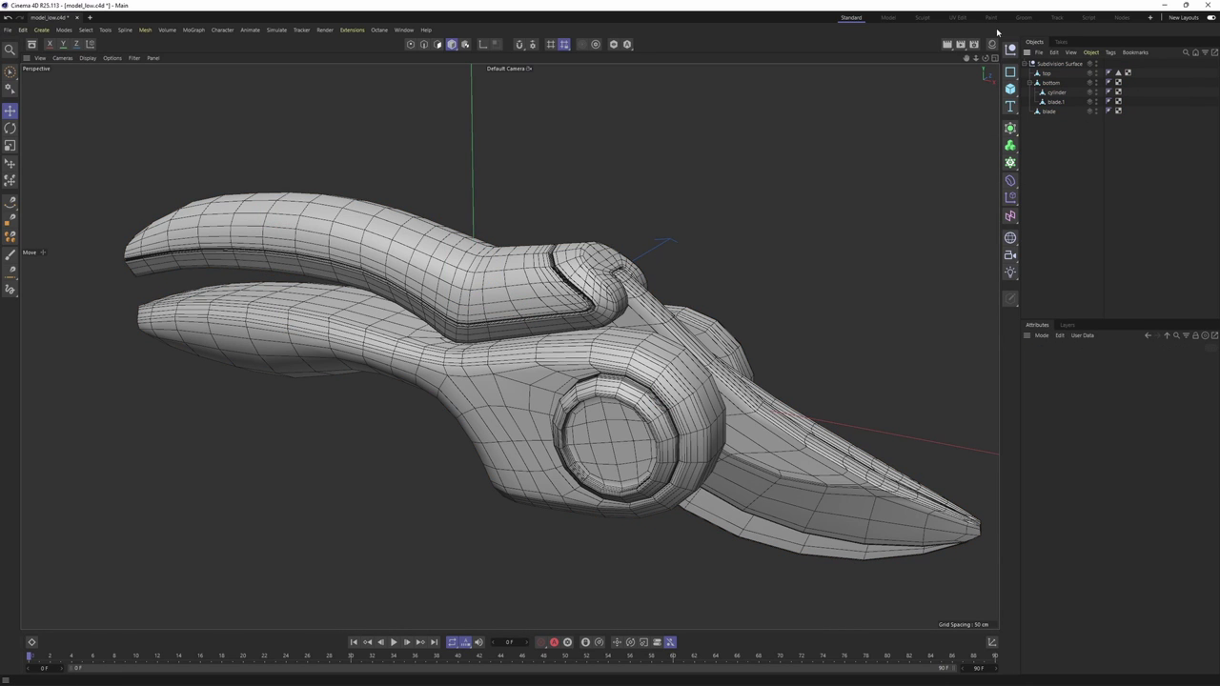
- Switch to the UV Edit layout and isolate the blade object in edge mode
left_click(957, 17)
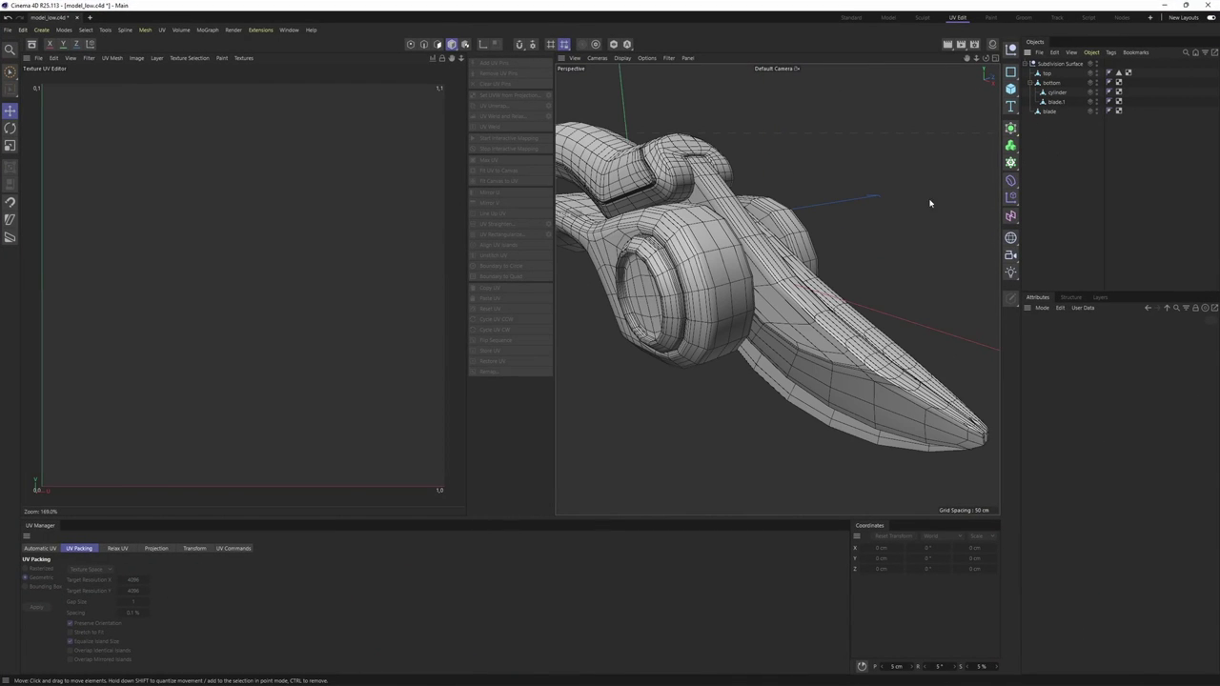
left_click(1048, 111)
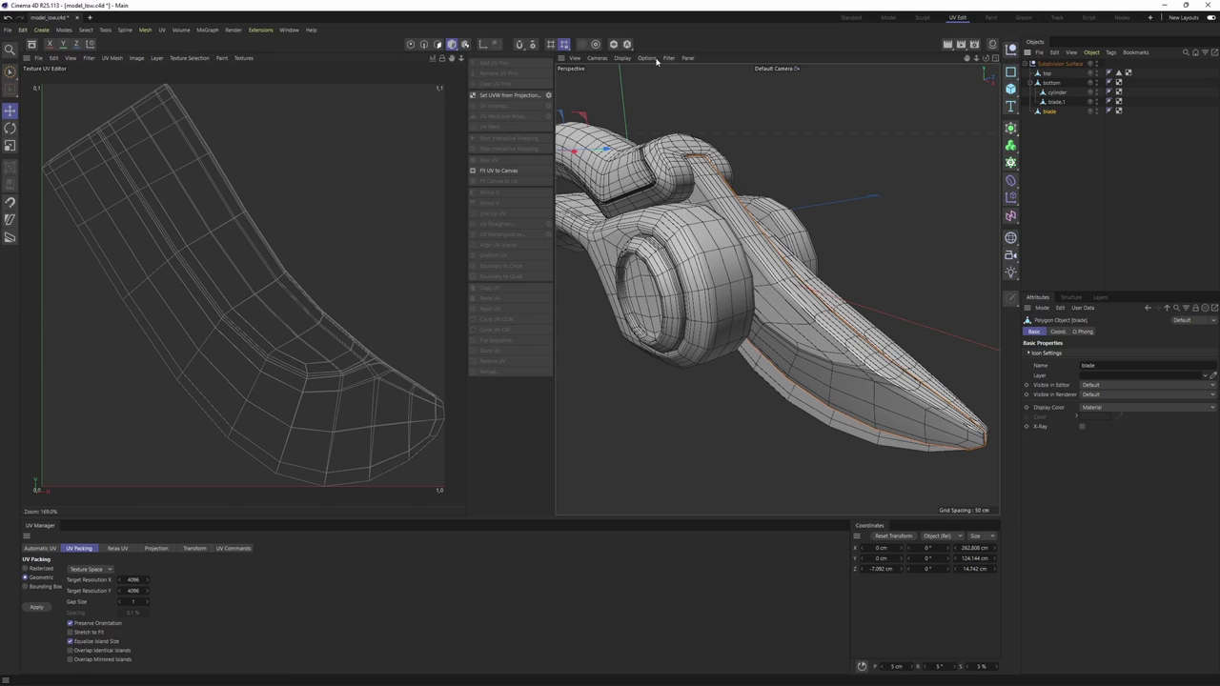
left_click(614, 45)
left_click_drag(813, 185, 827, 210, "alt")
key("Return")
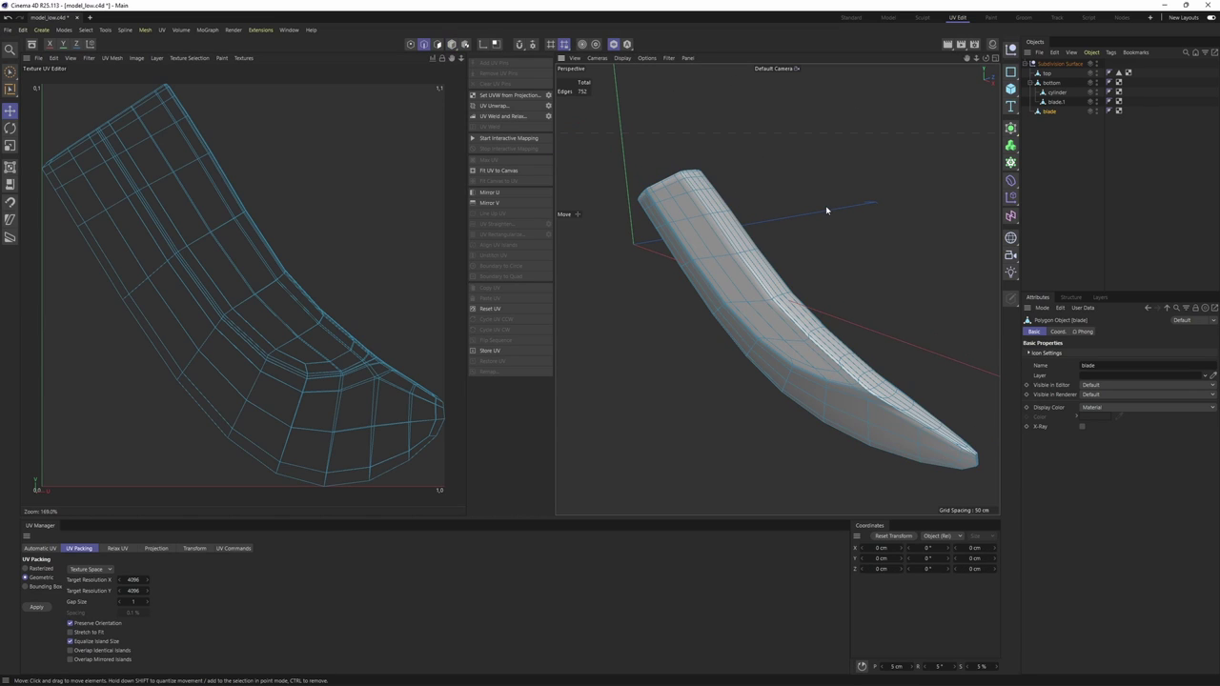
left_click_drag(871, 253, 843, 240, "alt")
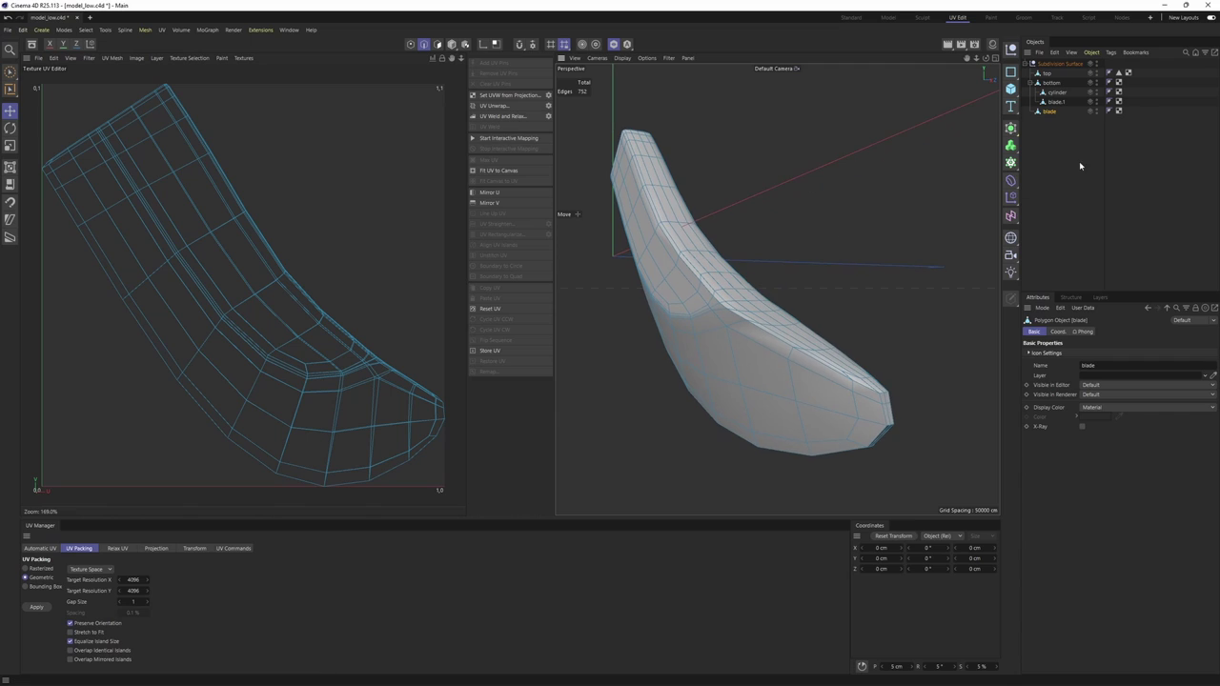
- Set the Phong Angle of the blade's Phong tag to 90°
left_click(1109, 111)
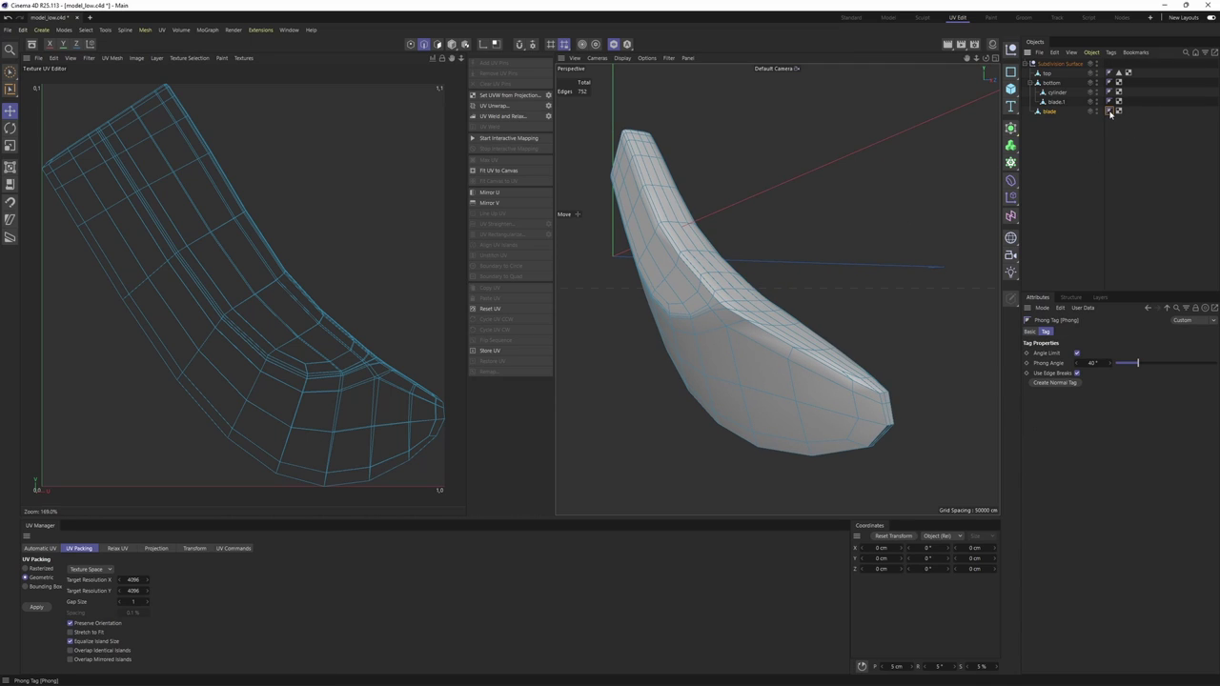
double_click(1109, 364)
type("90")
key("Return")
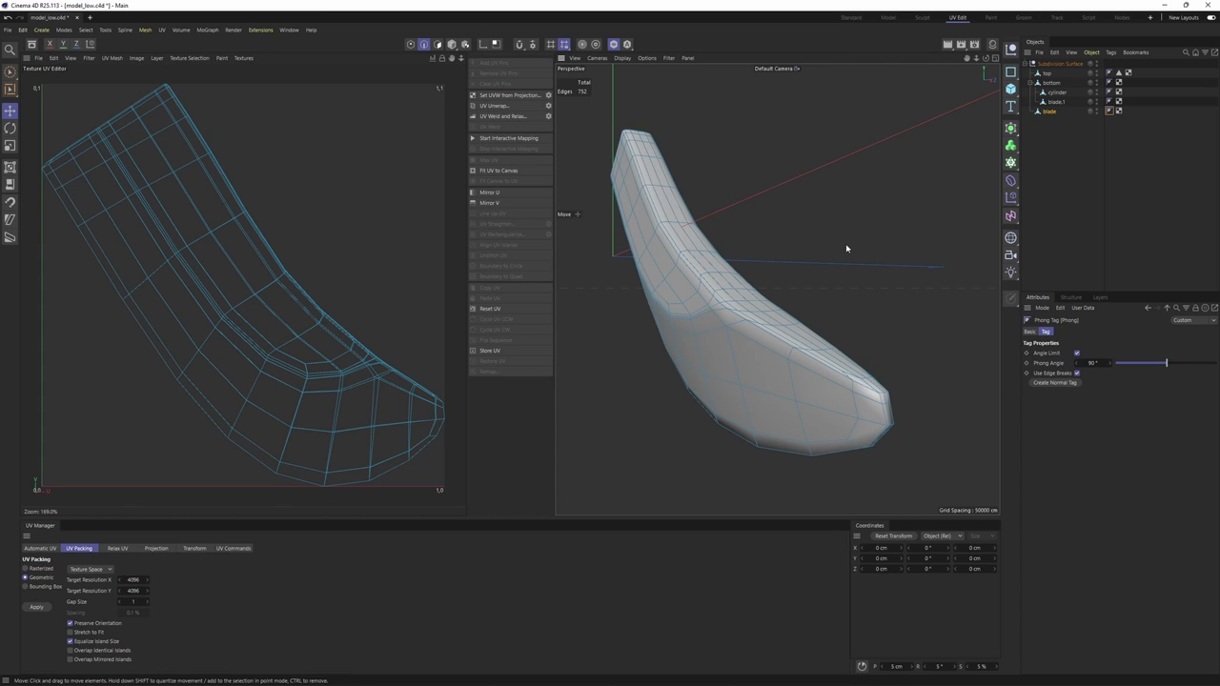
key("Return")
- Select an edge at the blade's tip and start an edge path from it along the outer border
left_click_drag(847, 248, 843, 276, "alt")
scroll(842, 278, "up", 1)
key("Return")
scroll(862, 362, "up", 2)
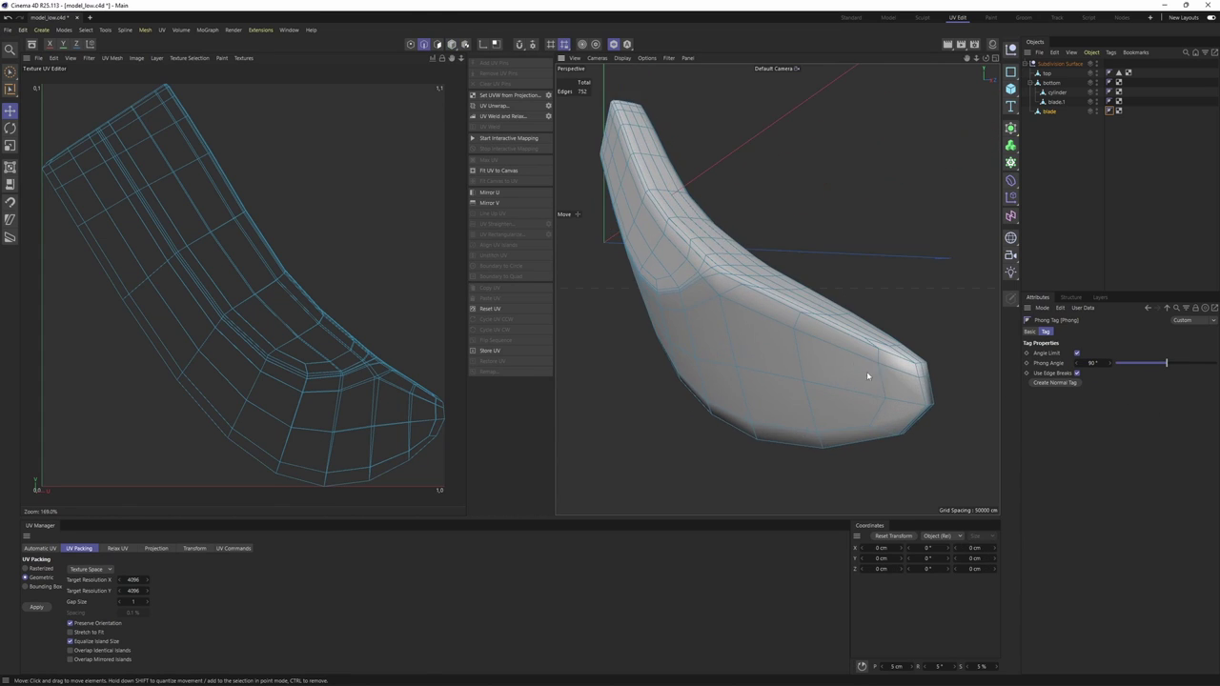
left_click_drag(867, 371, 864, 234, "alt")
left_click(840, 330)
scroll(789, 377, "up", 3)
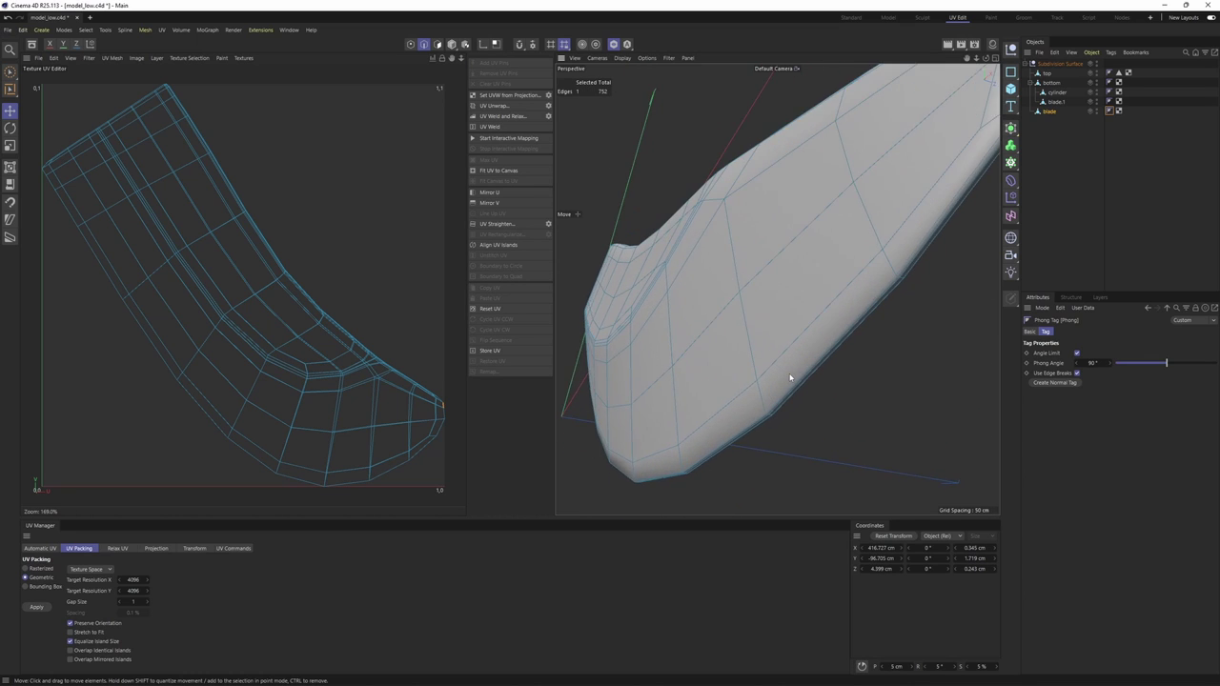
scroll(789, 378, "up", 2)
left_click(720, 473, "ctrl+shift")
scroll(713, 443, "down", 5)
- Add the edges around the blade's tip and both runs of its outer lower border to the edge selection
left_click_drag(704, 399, 722, 346, "alt")
double_click(715, 310, "shift")
left_click(692, 312, "shift")
left_click(679, 313, "shift")
left_click(671, 325, "shift")
scroll(715, 353, "up", 3)
double_click(711, 420, "shift")
mouse_move(719, 388)
left_mouse_down("alt")
mouse_move(841, 361)
mouse_move(736, 370)
left_mouse_up("alt")
scroll(779, 378, "up", 2)
double_click(841, 361, "shift")
double_click(736, 370, "shift")
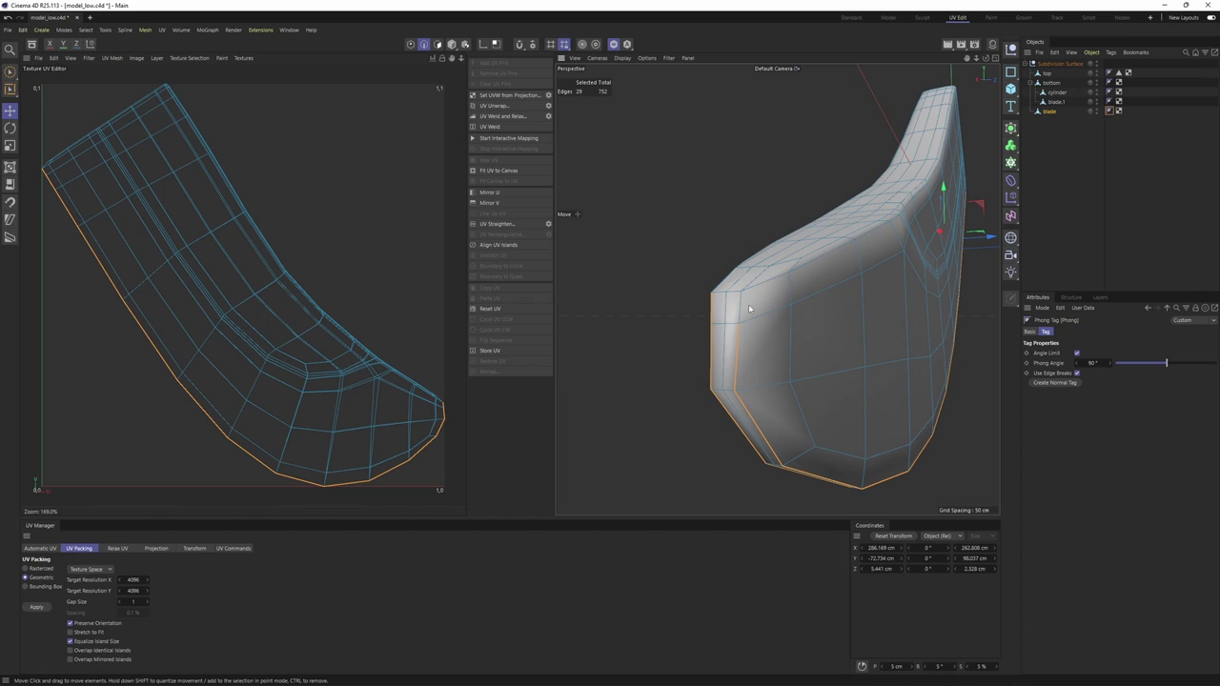
- Add one border edge line of the blade's narrow spine face and the short edges around its rear corner to the selection
double_click(723, 293, "shift")
left_click_drag(778, 292, 734, 295, "alt")
left_click_drag(842, 298, 917, 237, "alt")
double_click(929, 242, "shift")
left_click(871, 295, "shift")
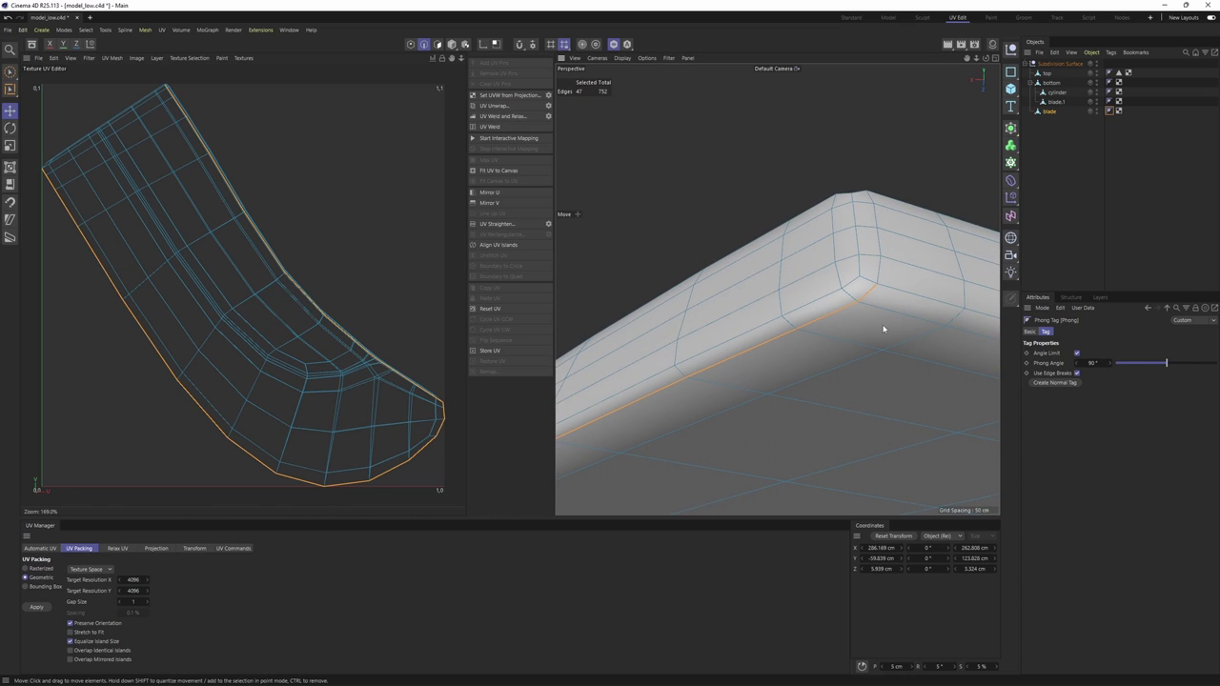
left_click(883, 268, "shift")
left_click(883, 243, "shift")
left_click(880, 219, "shift")
left_click(871, 198, "shift")
- Extend the selection with the rear end's border edges and the spine face's opposite border line
left_click_drag(874, 195, 784, 250, "alt")
left_click(792, 205, "shift")
scroll(877, 229, "up", 3)
double_click(873, 203, "shift")
scroll(920, 285, "up", 4)
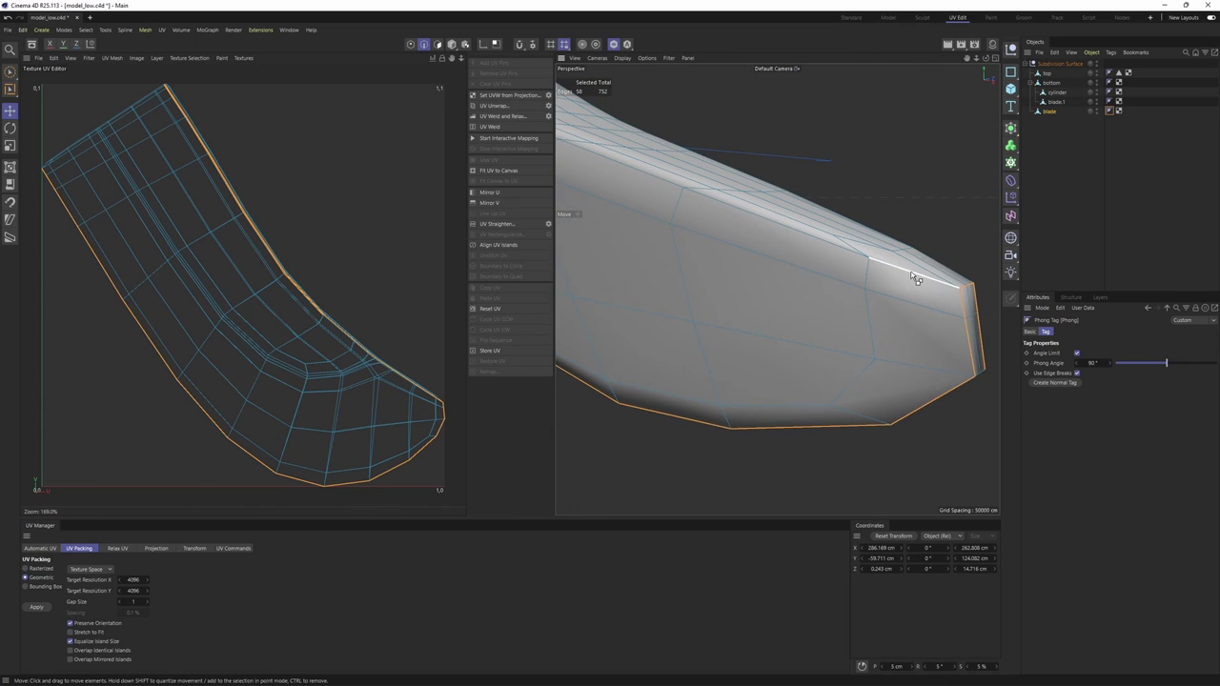
double_click(914, 277, "shift")
left_click_drag(913, 278, 810, 238, "alt")
left_click(706, 169, "shift")
double_click(703, 297, "shift")
scroll(703, 298, "down", 4)
left_click_drag(703, 297, 858, 324, "alt")
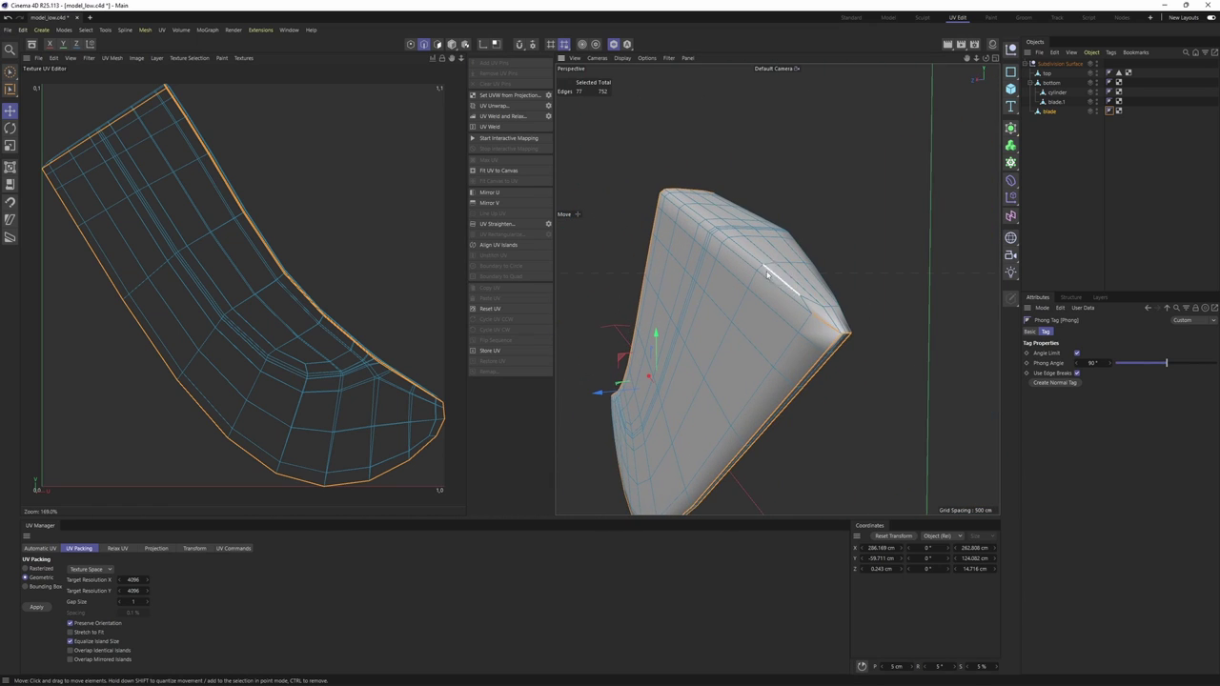
- Add the remaining border edges of the blade to the selection and apply Break Phong Shading to all selected edges
scroll(767, 275, "up", 3)
left_click_drag(767, 275, 858, 277, "alt")
double_click(701, 236, "shift")
scroll(793, 251, "down", 5)
left_click_drag(792, 250, 865, 338, "alt")
right_click(869, 342)
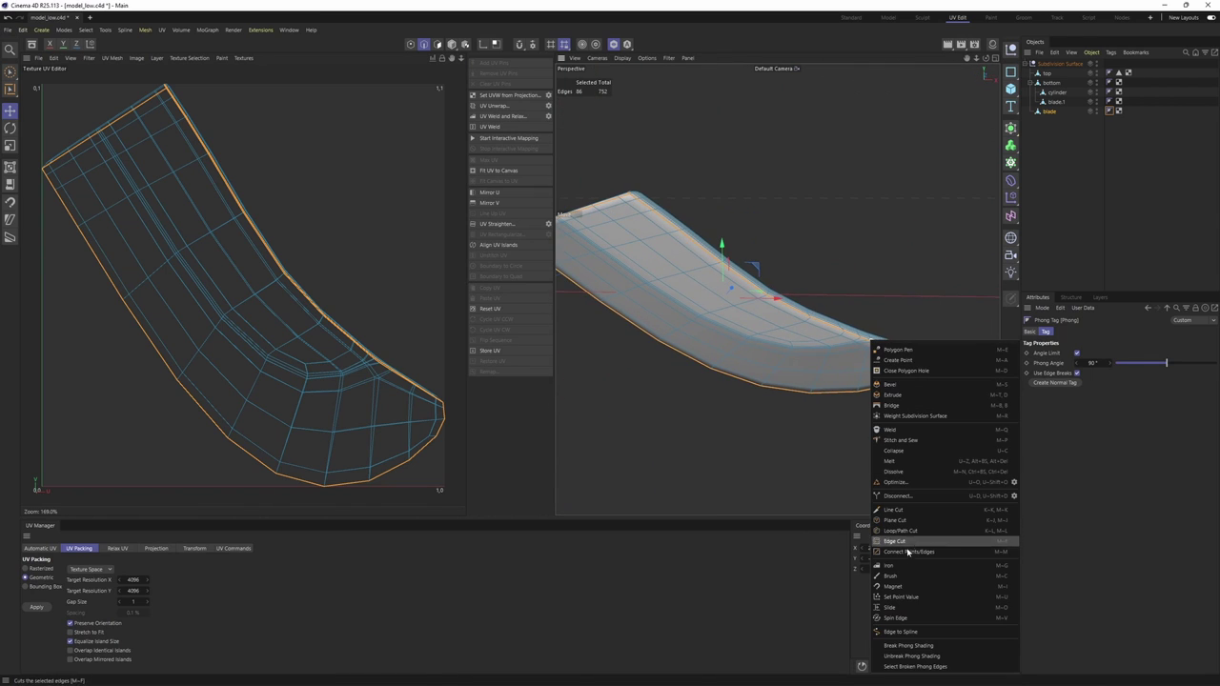
left_click(920, 646)
- Inspect the blade's hard-edge shading in model mode with the object deselected and the viewport shaded without wireframe lines
left_click_drag(886, 362, 812, 298, "alt")
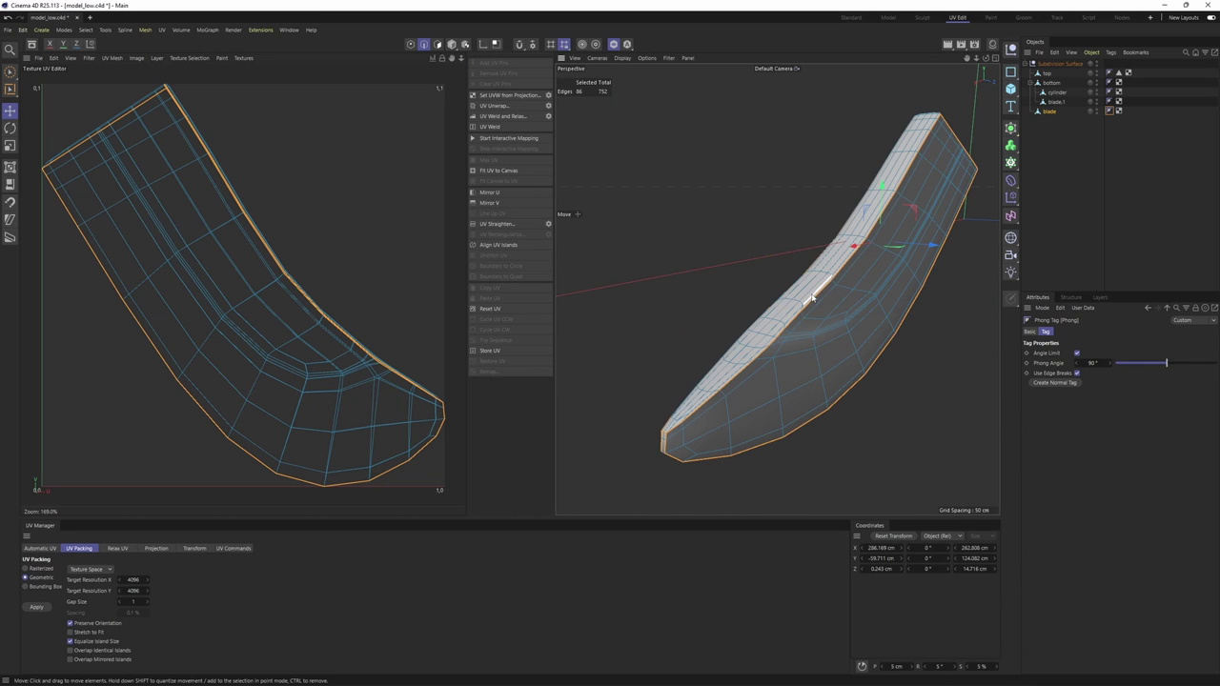
left_click_drag(740, 334, 710, 353, "alt")
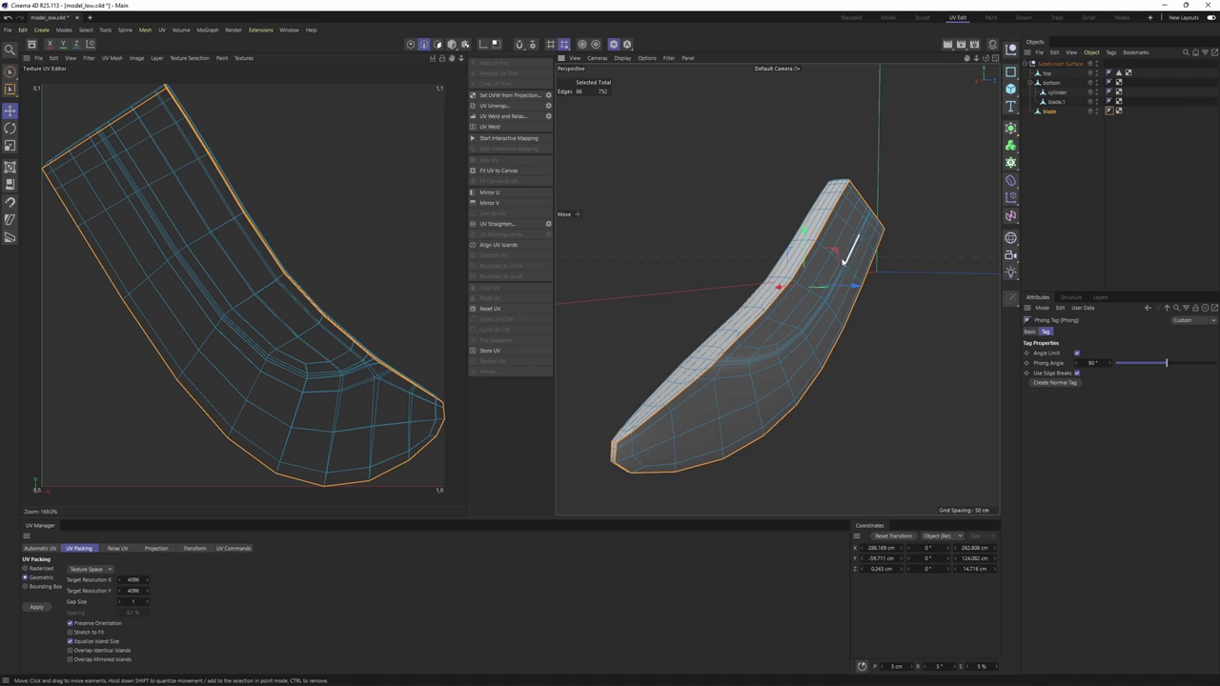
key("Return")
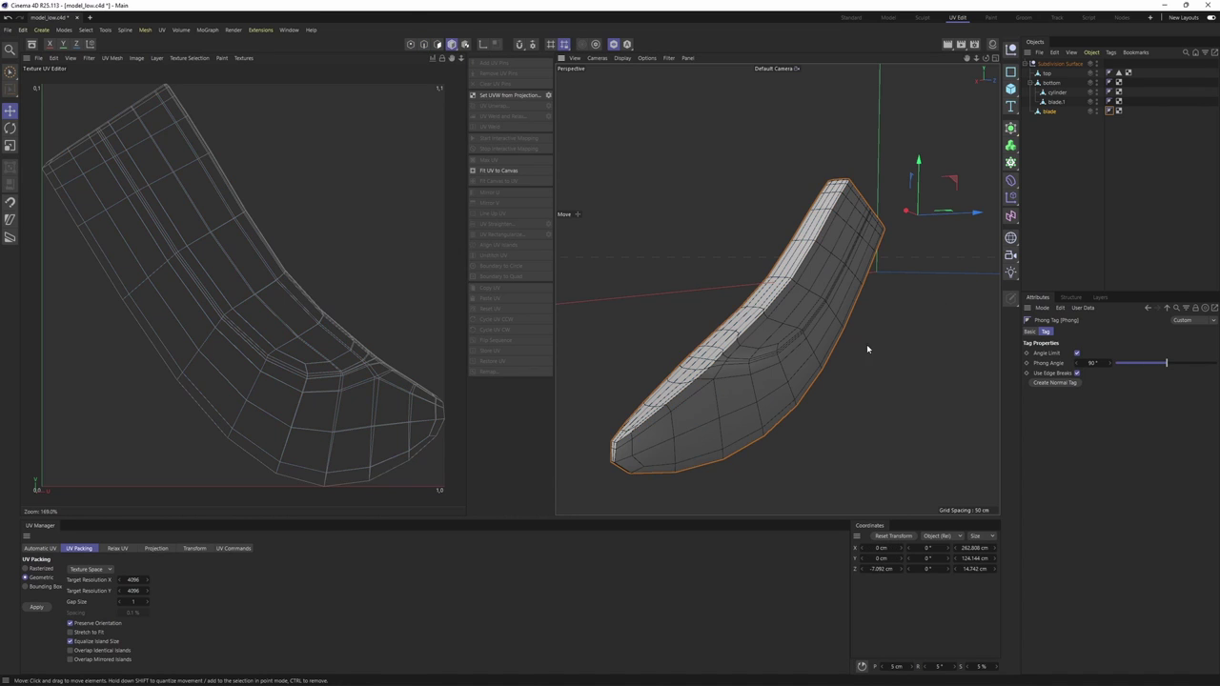
left_click(866, 345)
left_click_drag(732, 332, 840, 329, "alt")
key("n")
key("a")
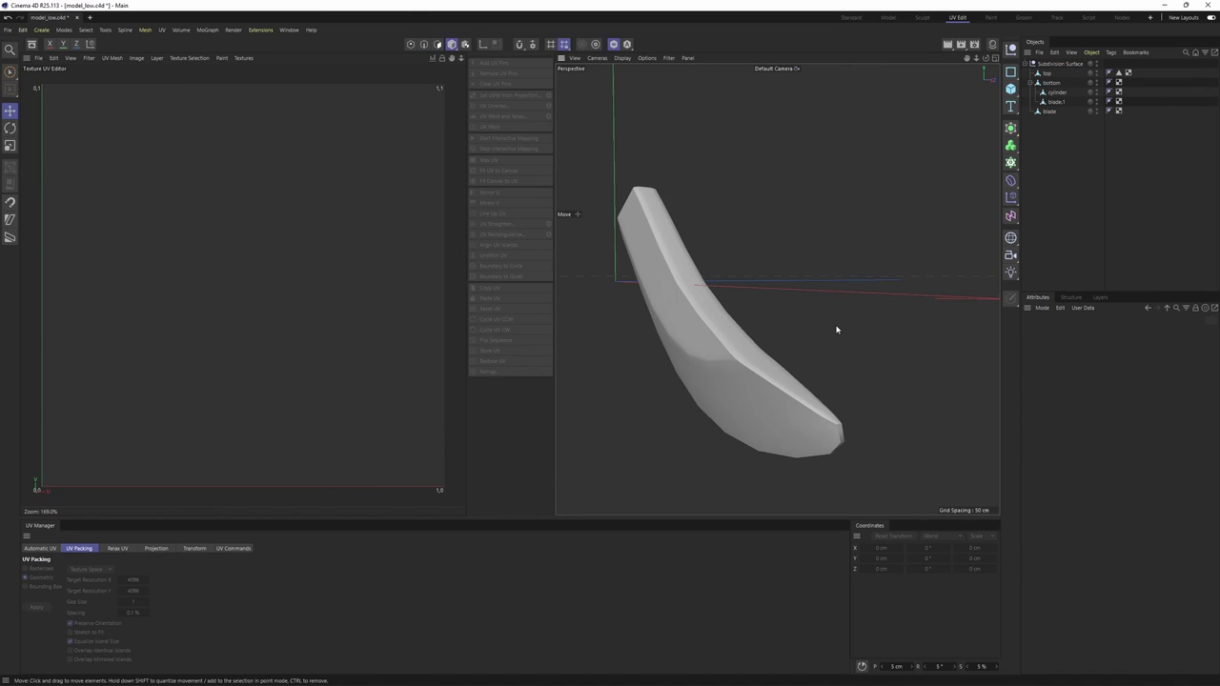
mouse_move(744, 323)
left_mouse_down("alt")
mouse_move(764, 301)
mouse_move(823, 315)
mouse_move(731, 256)
mouse_move(844, 314)
mouse_move(762, 257)
left_mouse_up("alt")
- Select all Phong-break edges of the blade using Phong Break Selection with Override Phong Tag turned off
left_click(1048, 112)
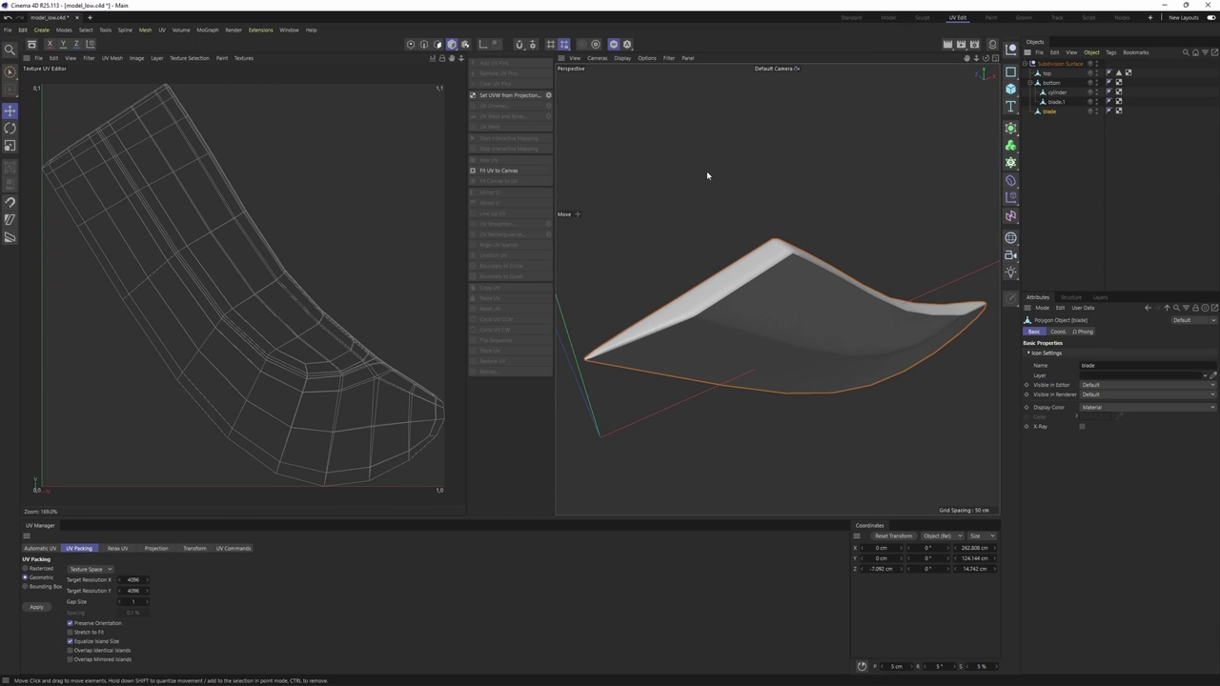
key("Return")
left_click(741, 169)
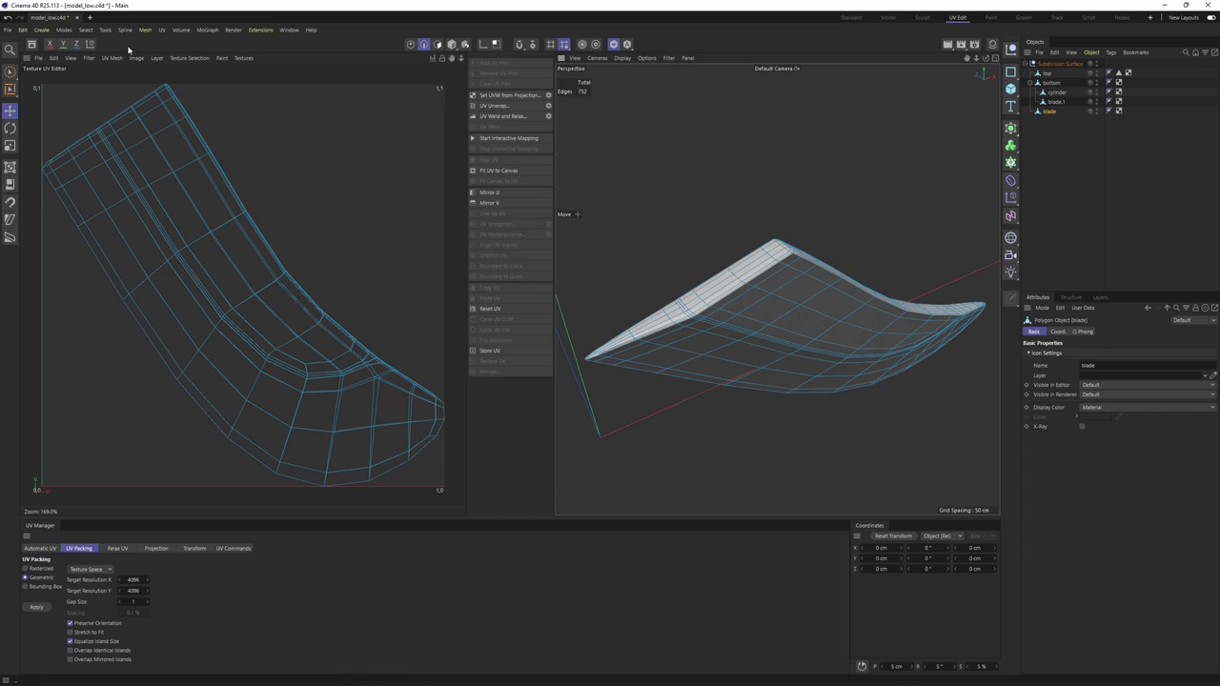
left_click(84, 30)
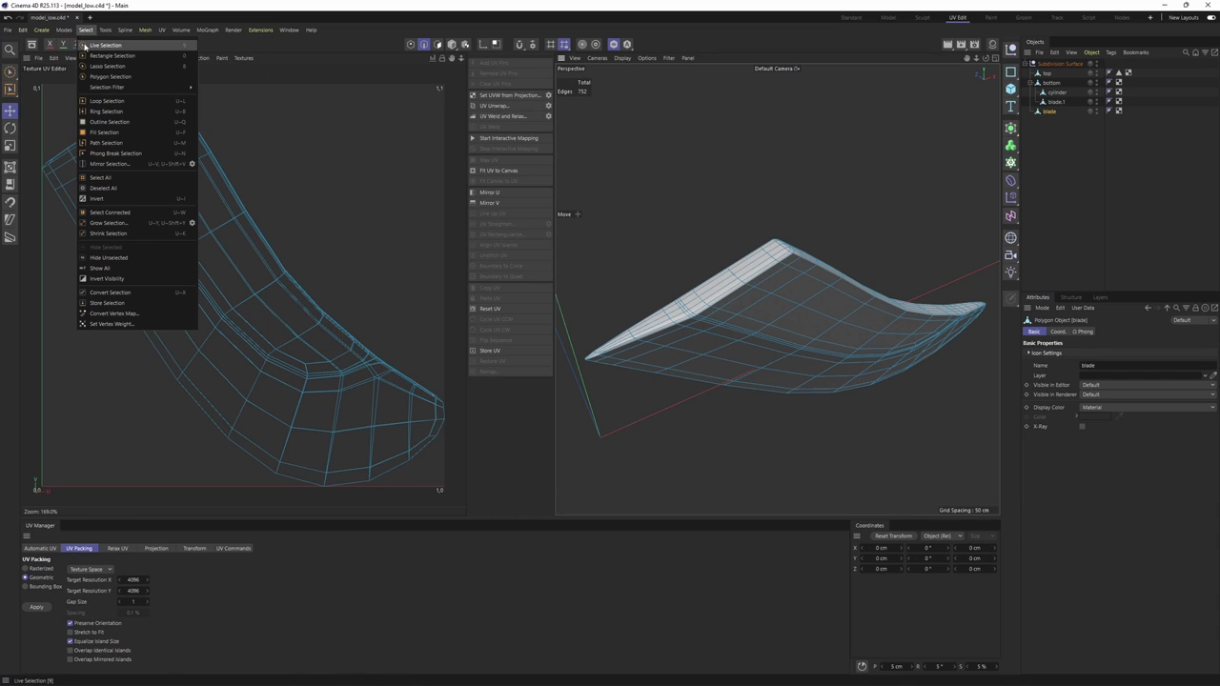
left_click(107, 154)
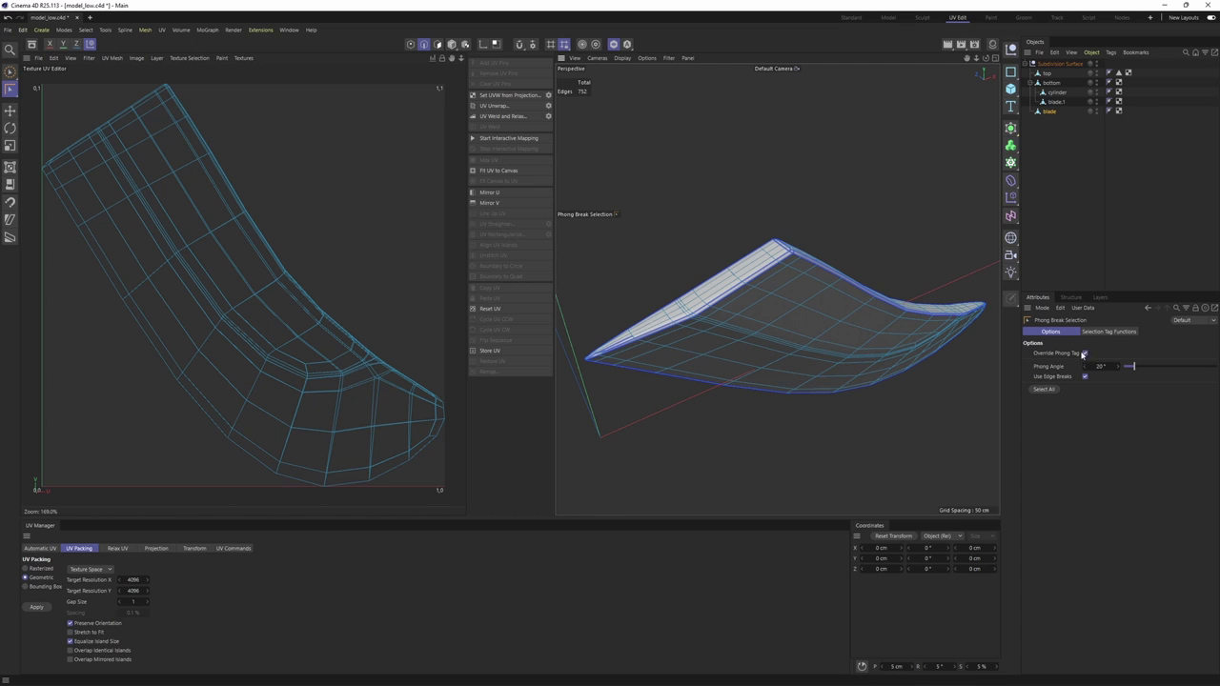
left_click(1086, 355)
left_click_drag(831, 259, 825, 264, "alt")
left_click_drag(784, 217, 838, 315, "alt")
scroll(866, 353, "down", 4)
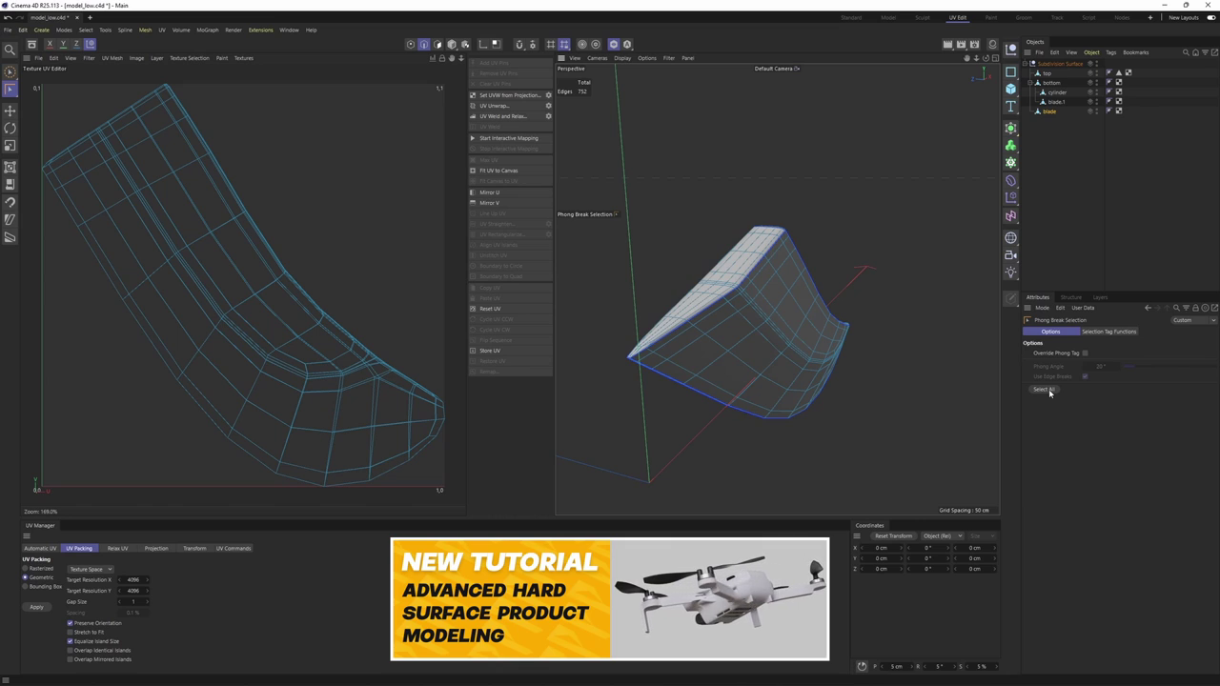
left_click(1048, 390)
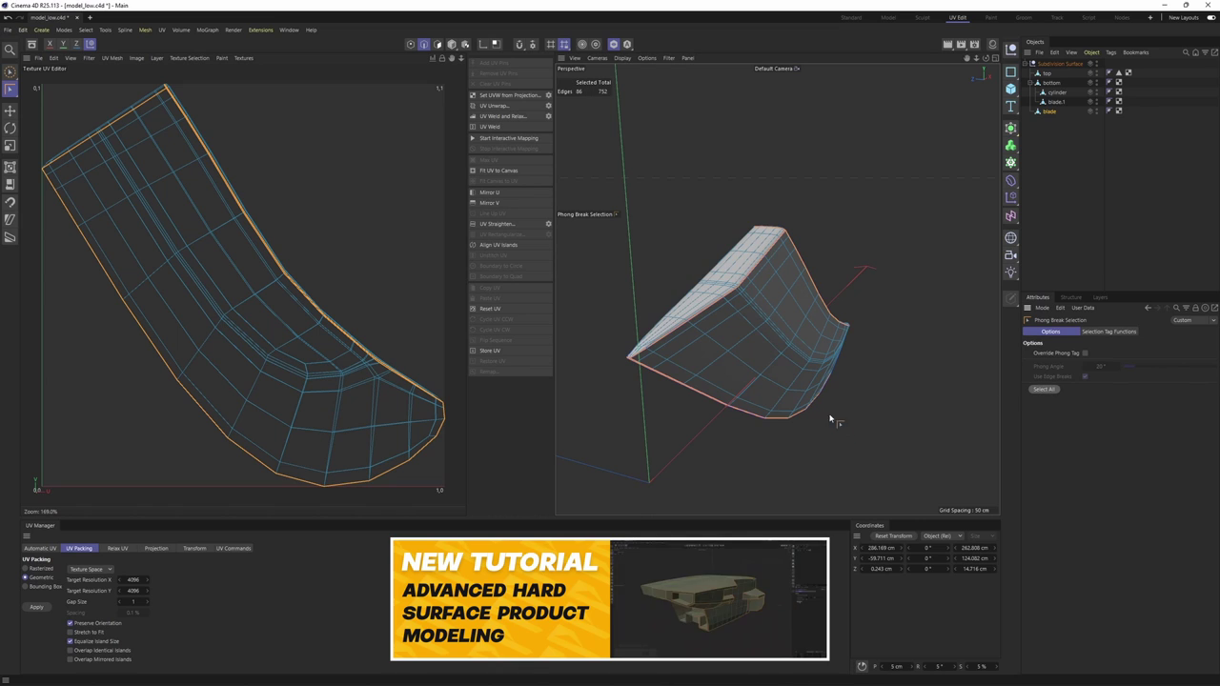
- Unwrap the blade's UVs along the selected edges and rectangularize the long, thin UV island
left_click(492, 105)
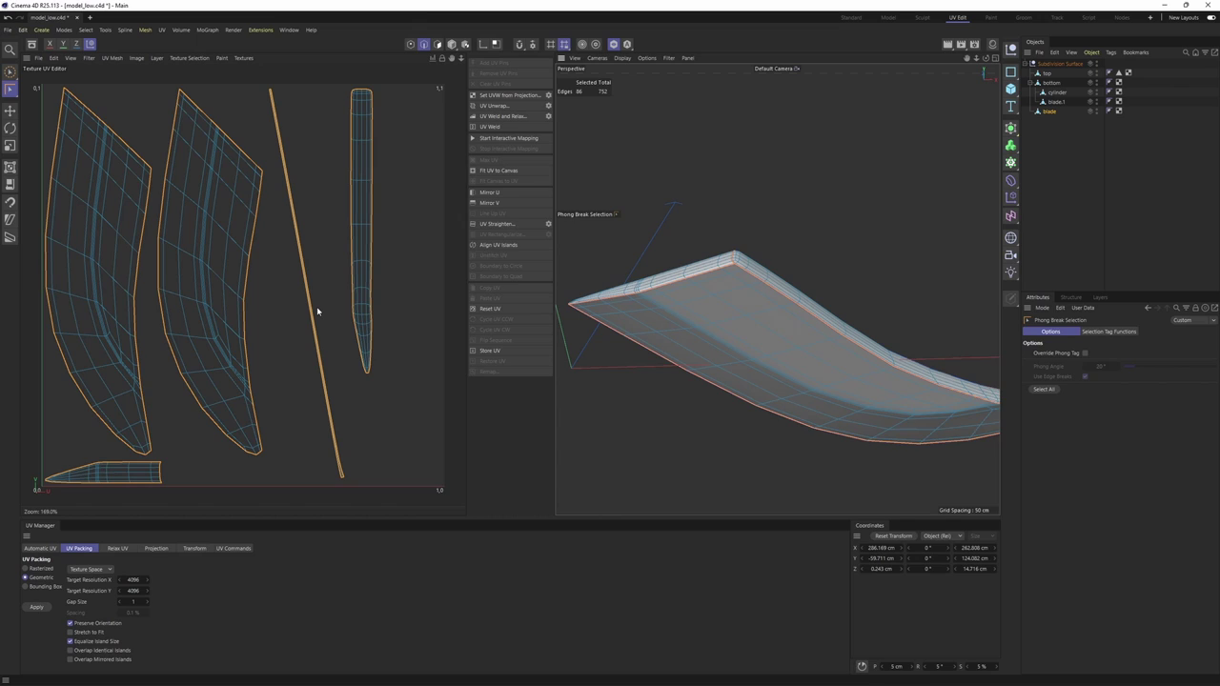
key("Return")
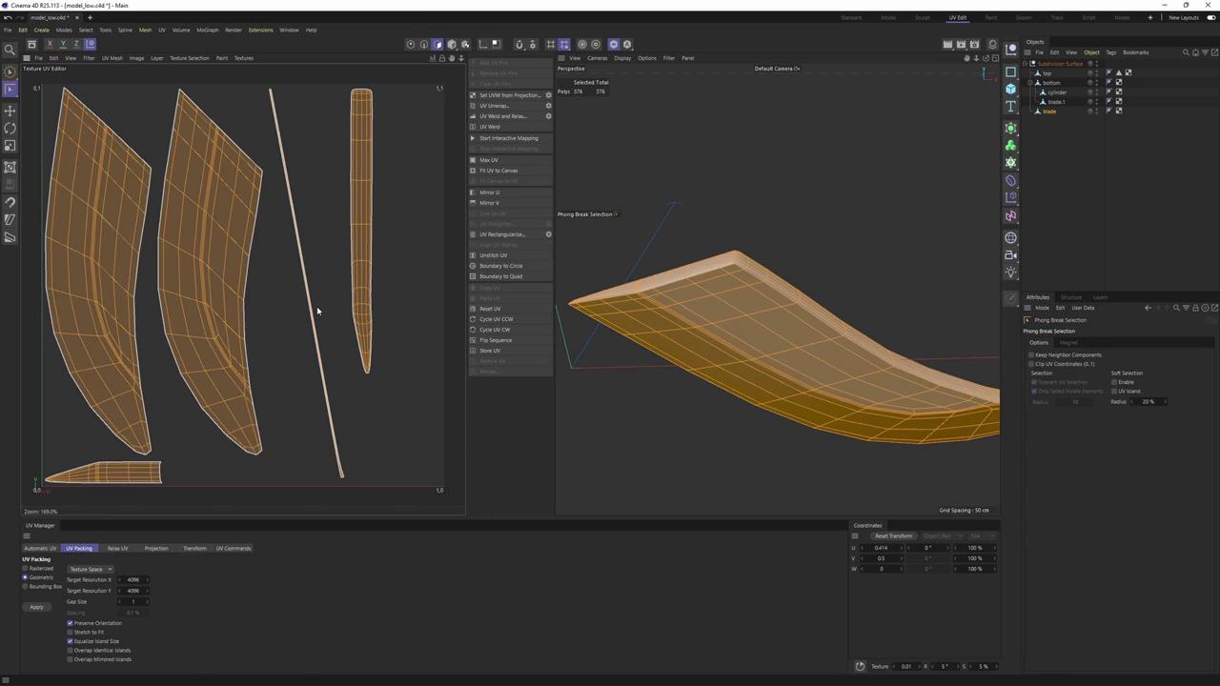
key("e")
left_click(312, 309)
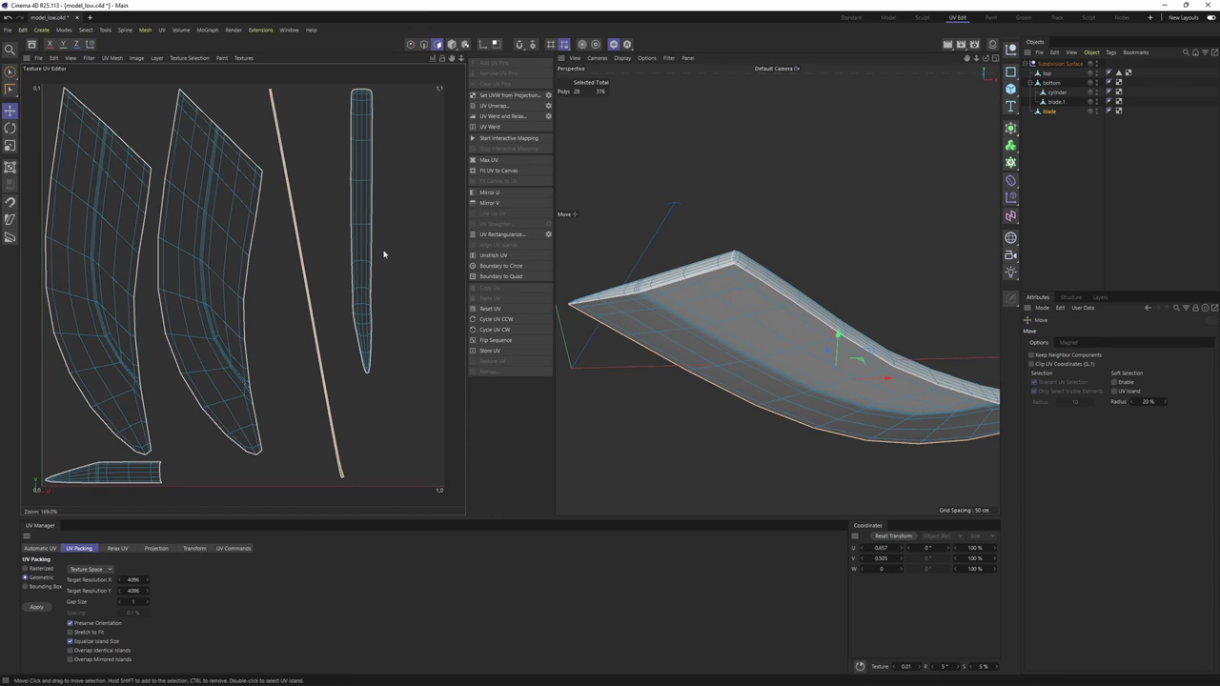
left_click(506, 238)
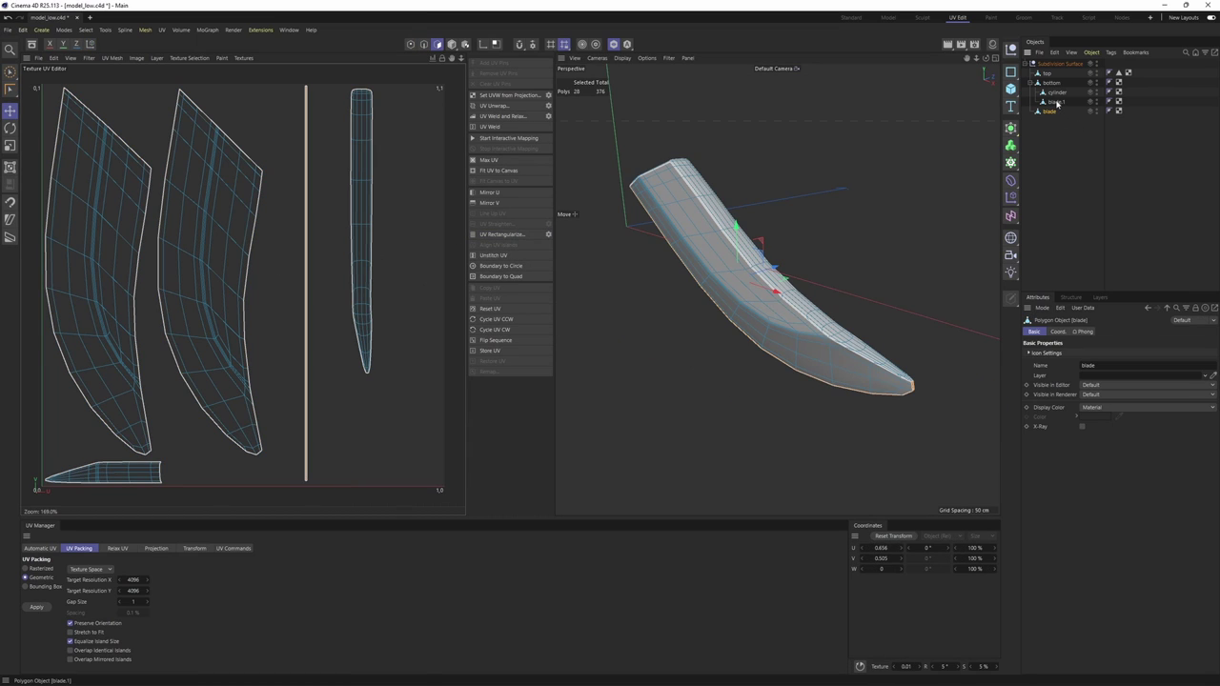
- Enable Viewport Solo Automatic and select blade.1 so that only this object is shown
left_click(1055, 102)
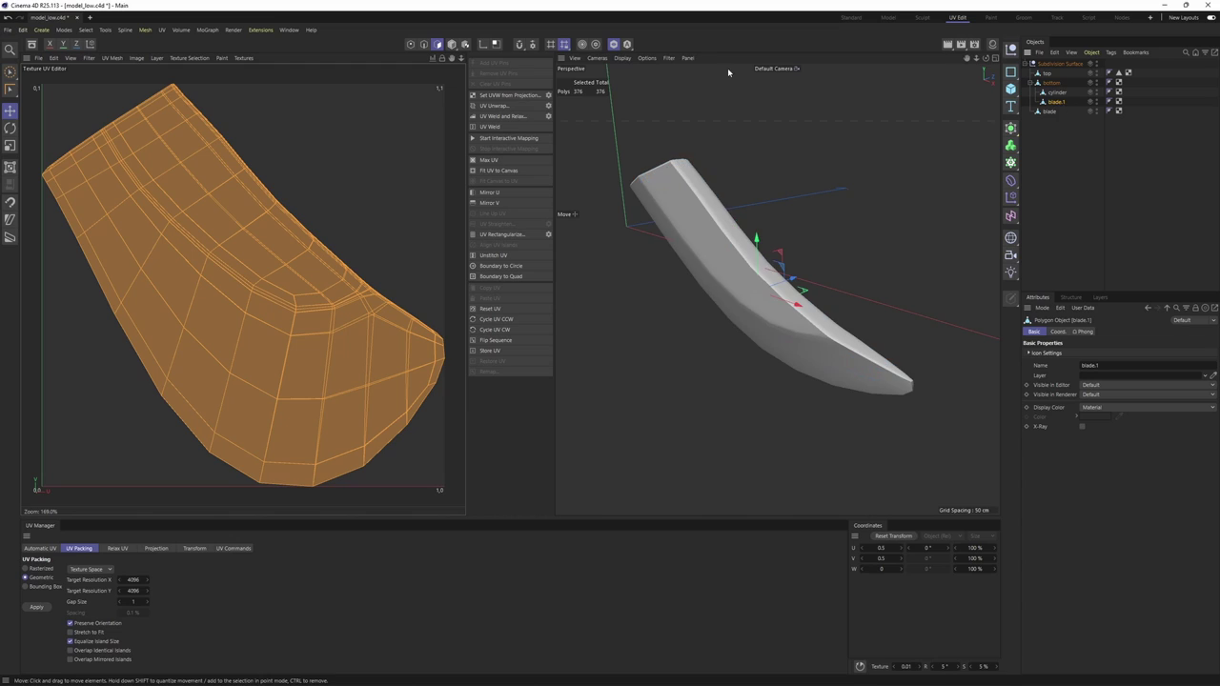
left_click(613, 45)
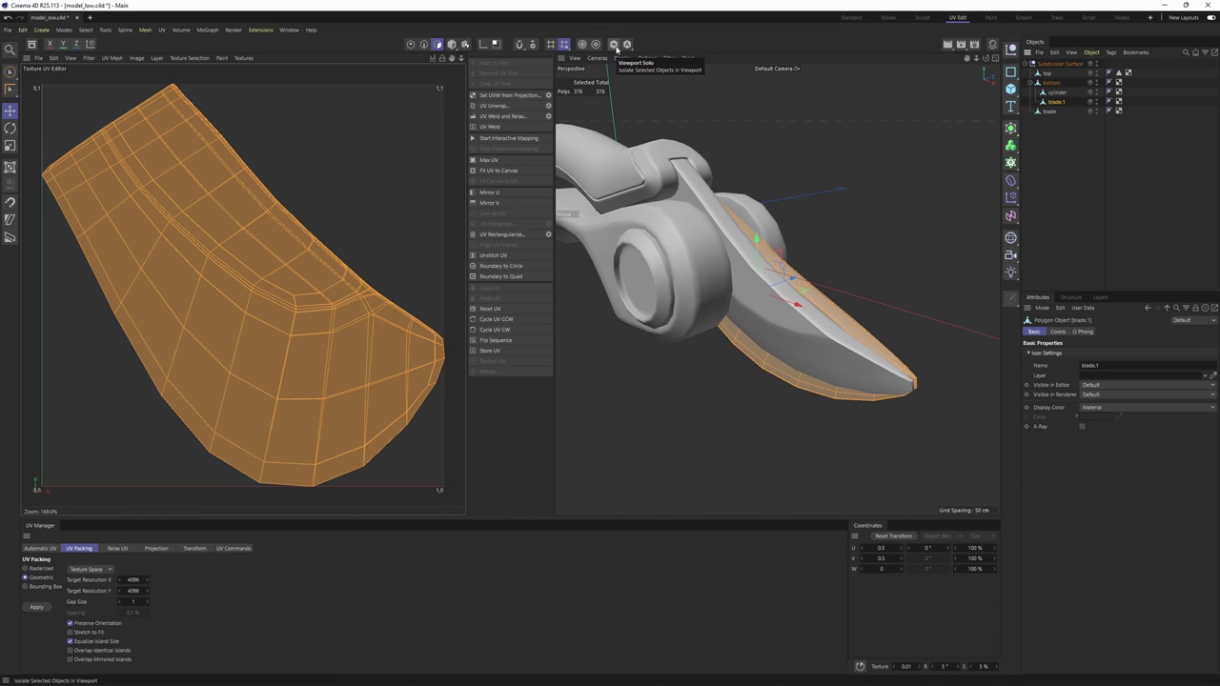
left_click(617, 49)
left_click_drag(792, 242, 673, 273, "alt")
left_click(627, 47)
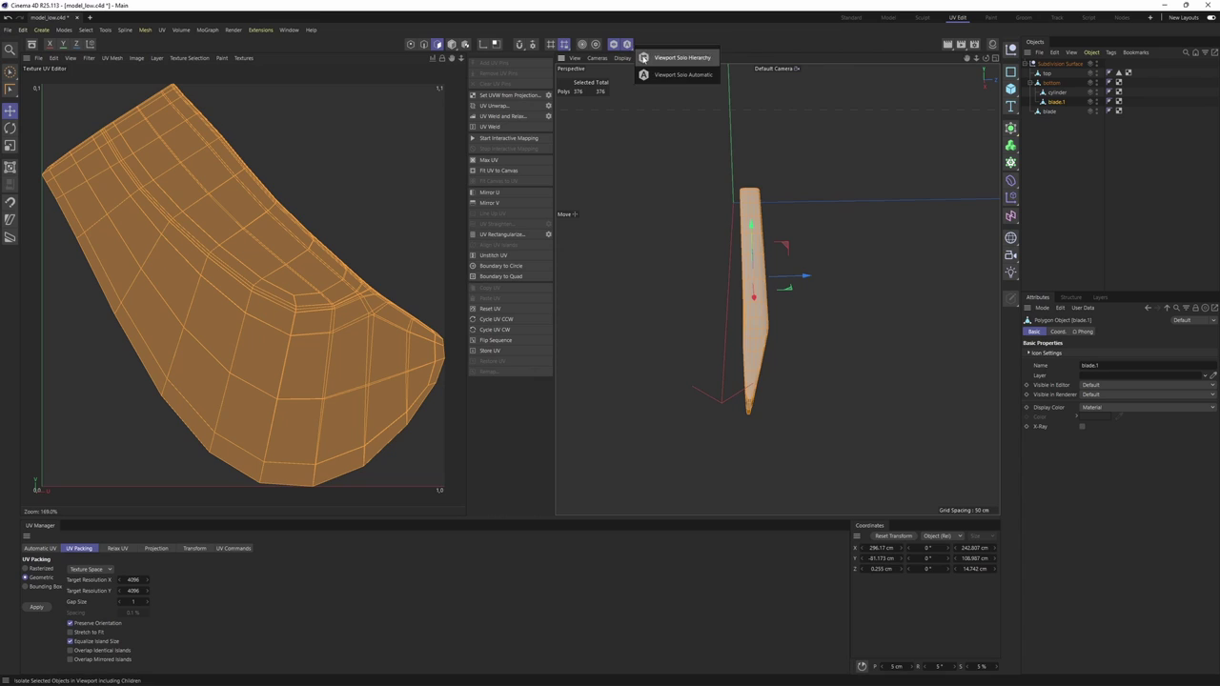
left_click(695, 80)
left_click_drag(702, 130, 803, 176, "alt")
left_click(1061, 94)
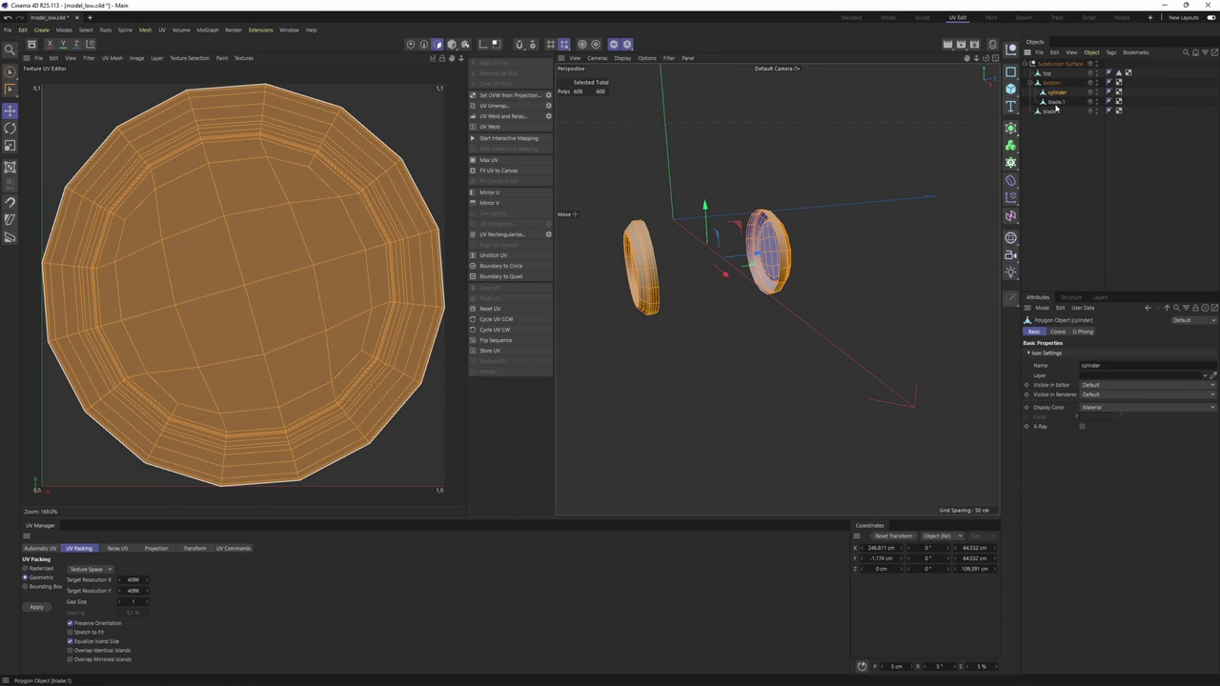
left_click(1056, 103)
- Switch blade.1 to edge mode and set the Phong Angle of its Phong tag to 90°
left_click_drag(682, 266, 706, 261, "alt")
right_click_drag(705, 261, 800, 264, "alt")
key("Return")
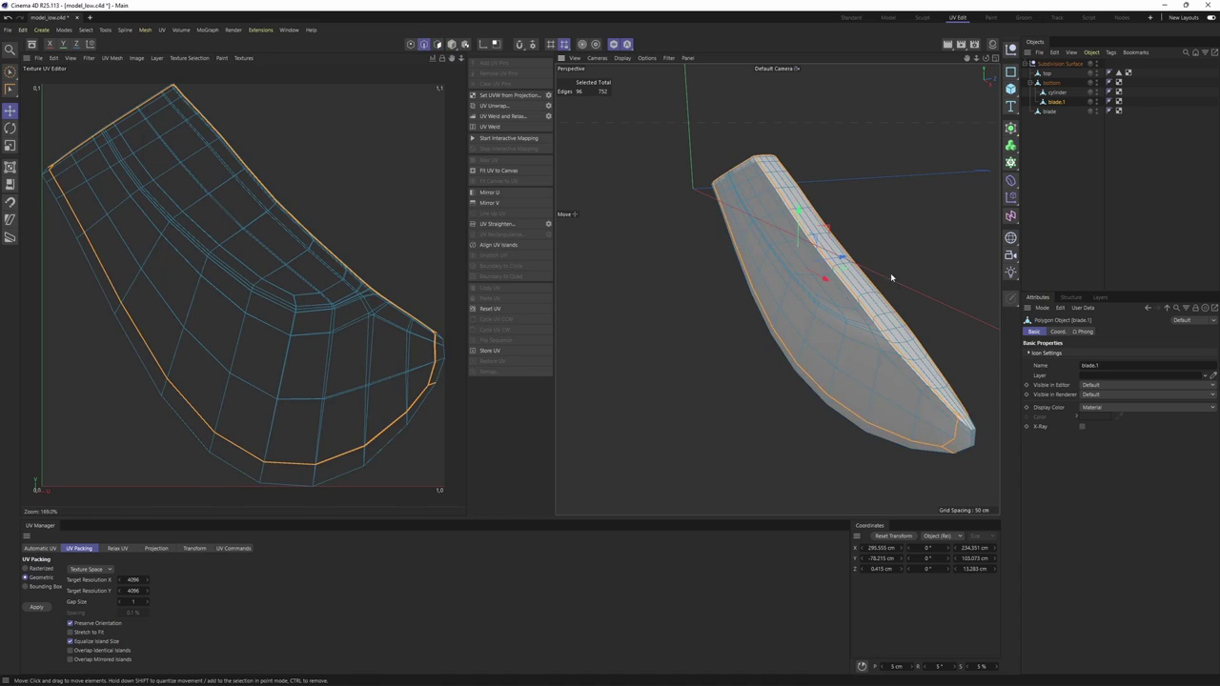
left_click_drag(890, 273, 944, 264, "alt")
left_click(1109, 101)
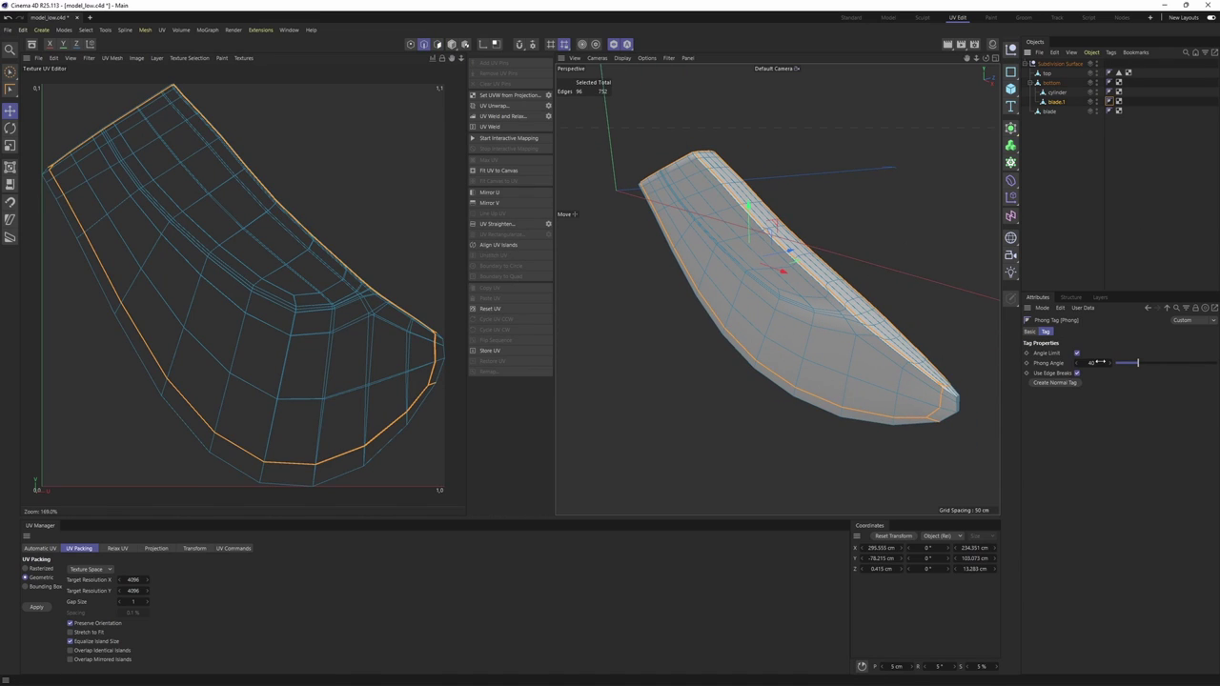
type("90")
key("Return")
mouse_move(899, 392)
left_mouse_down("alt")
mouse_move(880, 373)
mouse_move(863, 414)
mouse_move(889, 400)
left_mouse_up("alt")
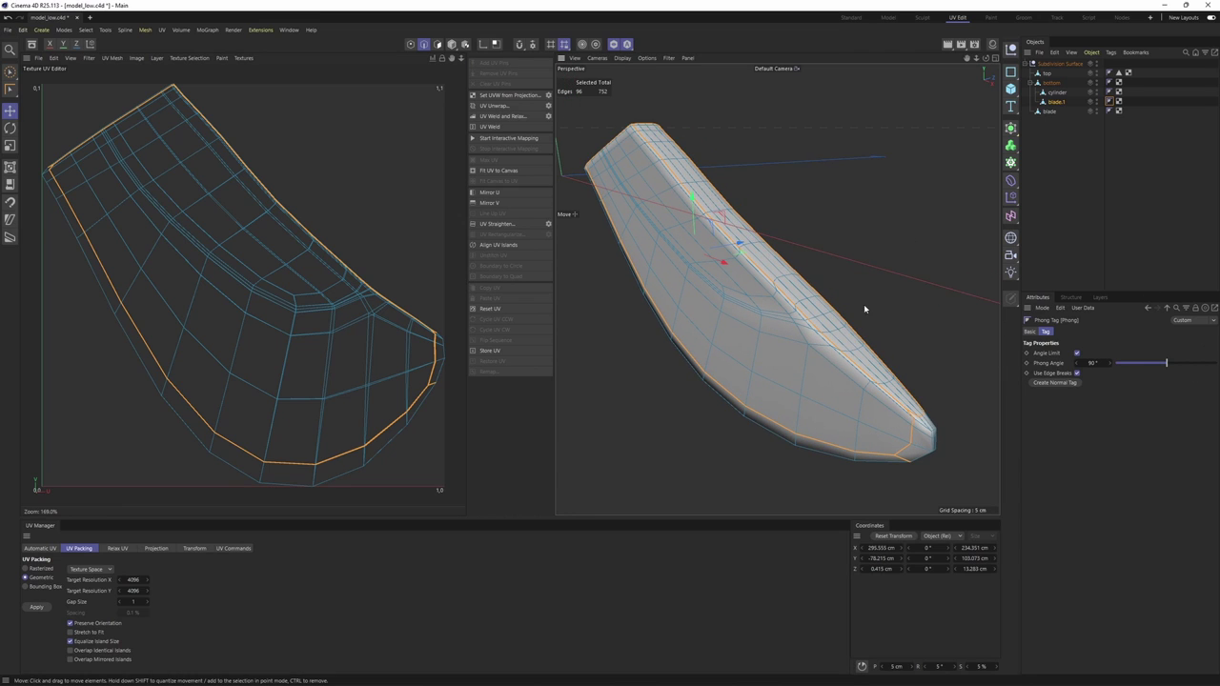
- Check blade.1's smooth shading in model mode, briefly view the whole model, and return to edge mode on blade.1
key("Return")
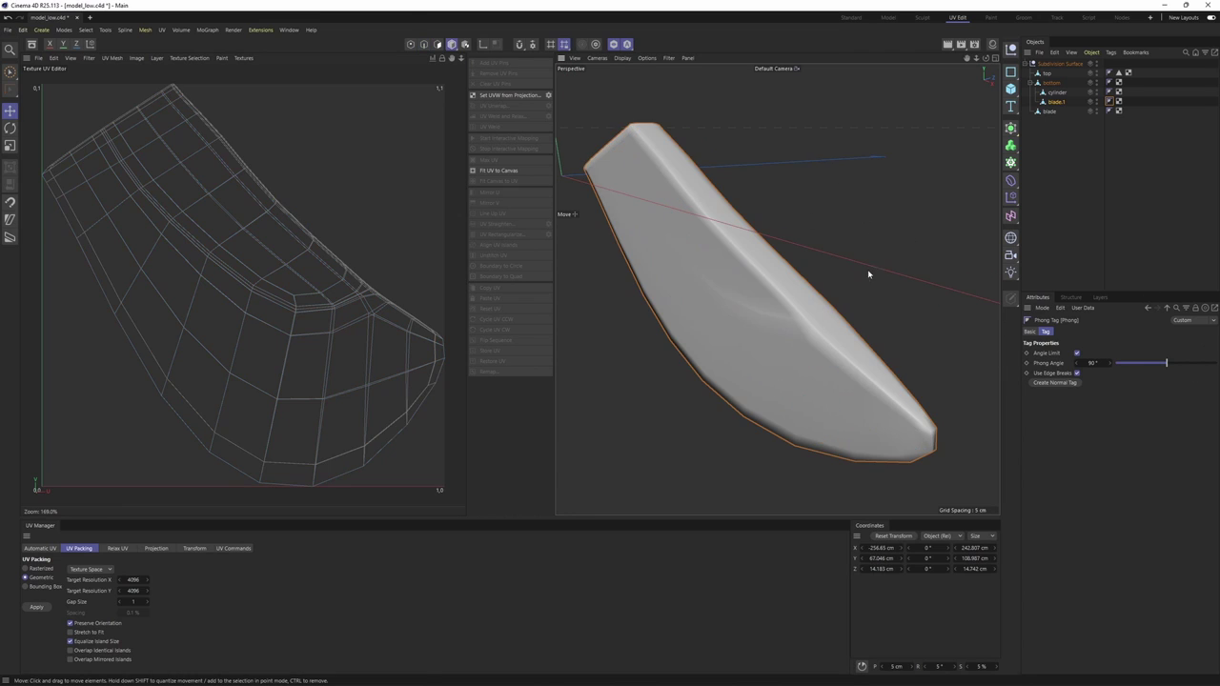
left_click(869, 273)
left_click_drag(868, 274, 624, 321, "alt")
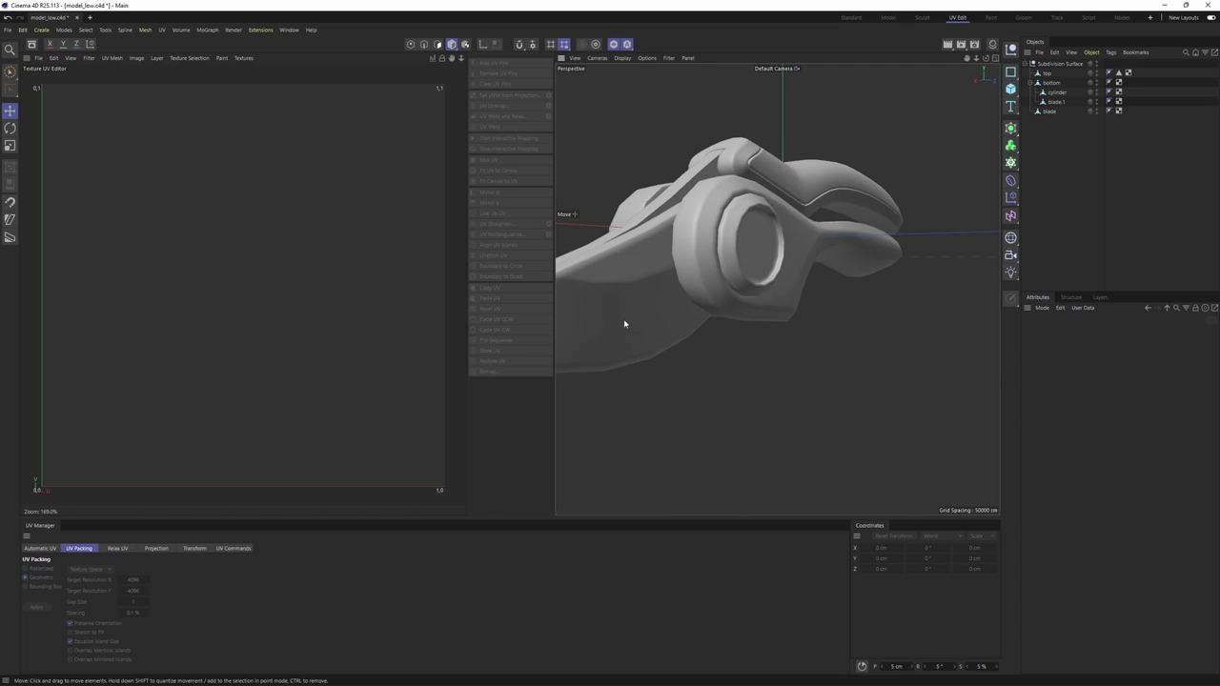
left_click(625, 322)
left_click_drag(746, 299, 832, 319, "alt")
key("Return")
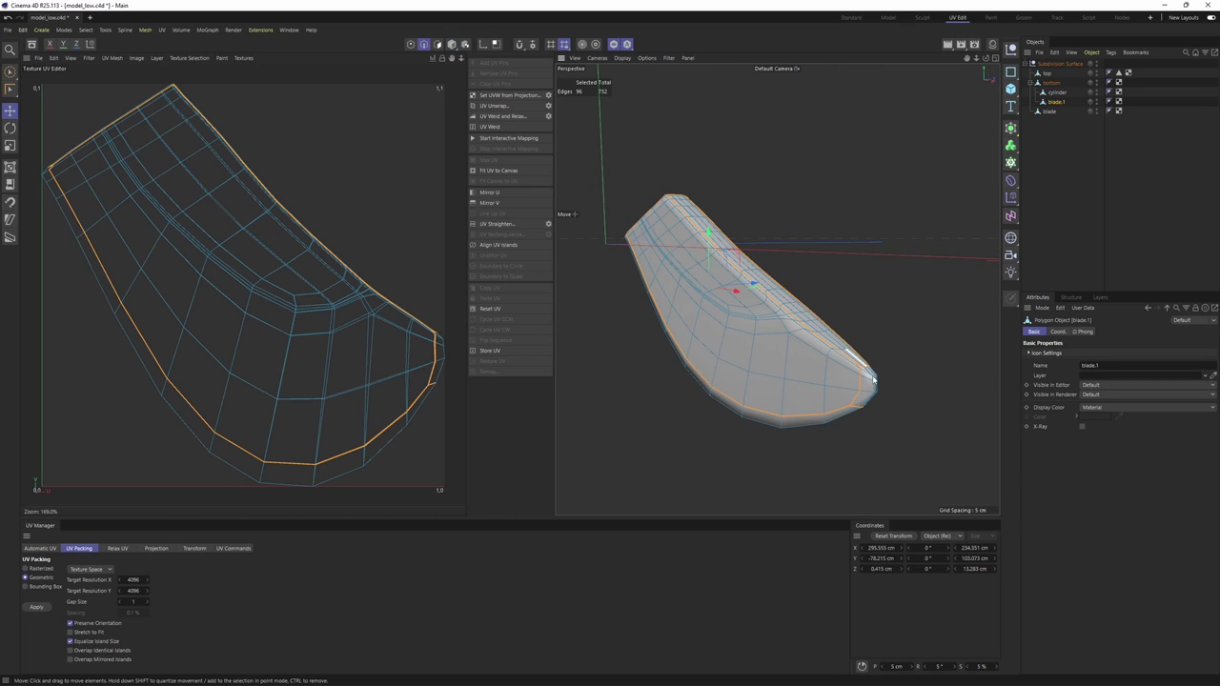
- Start a new edge selection on blade.1 at its tip and extend it along the outer lower border
left_click_drag(858, 358, 850, 293, "alt")
left_click(882, 200)
left_click_drag(881, 200, 762, 337, "alt")
scroll(774, 295, "down", 4)
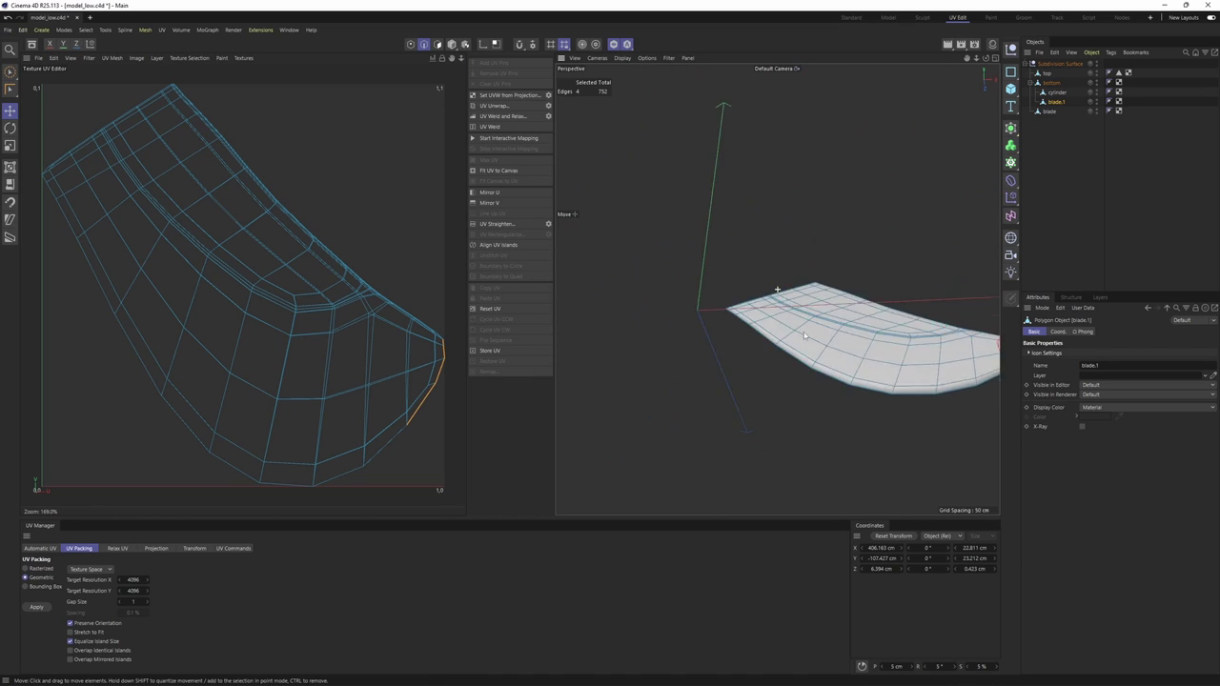
left_click_drag(776, 292, 859, 368, "alt")
left_click(673, 259, "ctrl+shift")
left_click(767, 291, "shift")
scroll(732, 444, "down", 5)
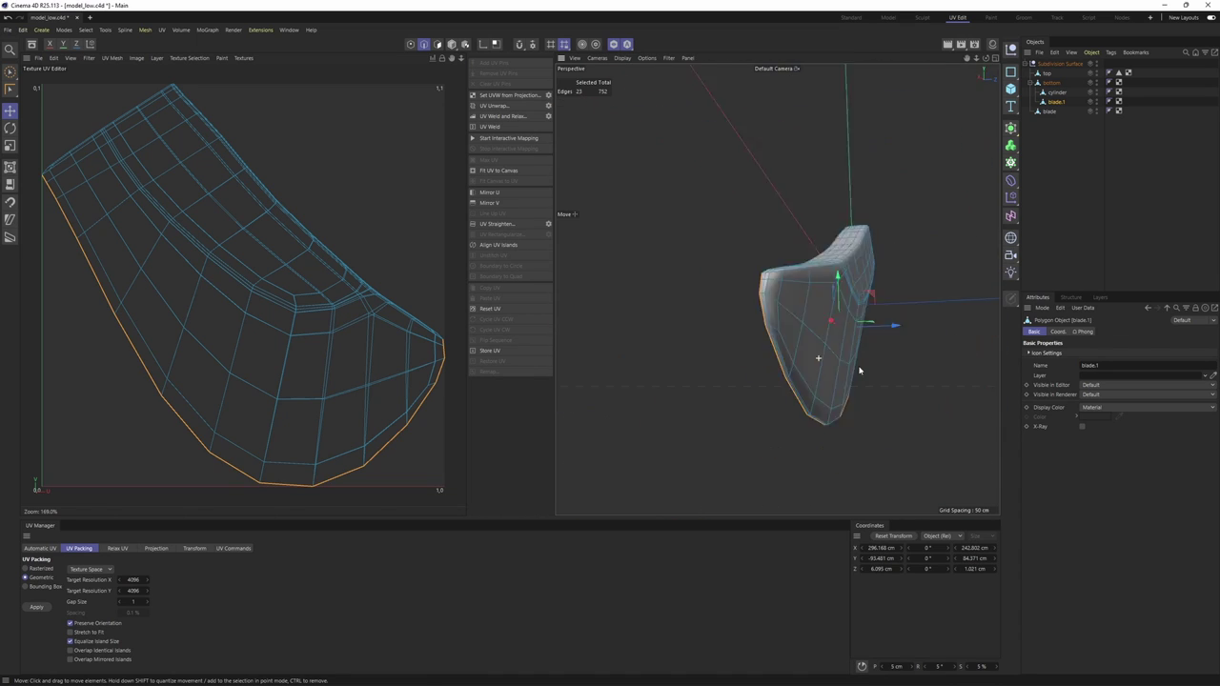
- Extend blade.1's edge selection along both borders of the spine face, the rear end and the opposite outer border
scroll(785, 305, "up", 5)
left_click_drag(785, 305, 740, 286, "alt")
left_click(737, 282, "ctrl+shift")
left_click(743, 211, "ctrl+shift")
left_click_drag(744, 211, 754, 327, "alt")
left_click(822, 261, "ctrl+shift")
scroll(822, 260, "up", 4)
double_click(649, 358, "shift")
left_click(649, 358, "ctrl+shift")
scroll(711, 322, "up", 4)
left_click(711, 322, "ctrl+shift")
scroll(711, 322, "down", 5)
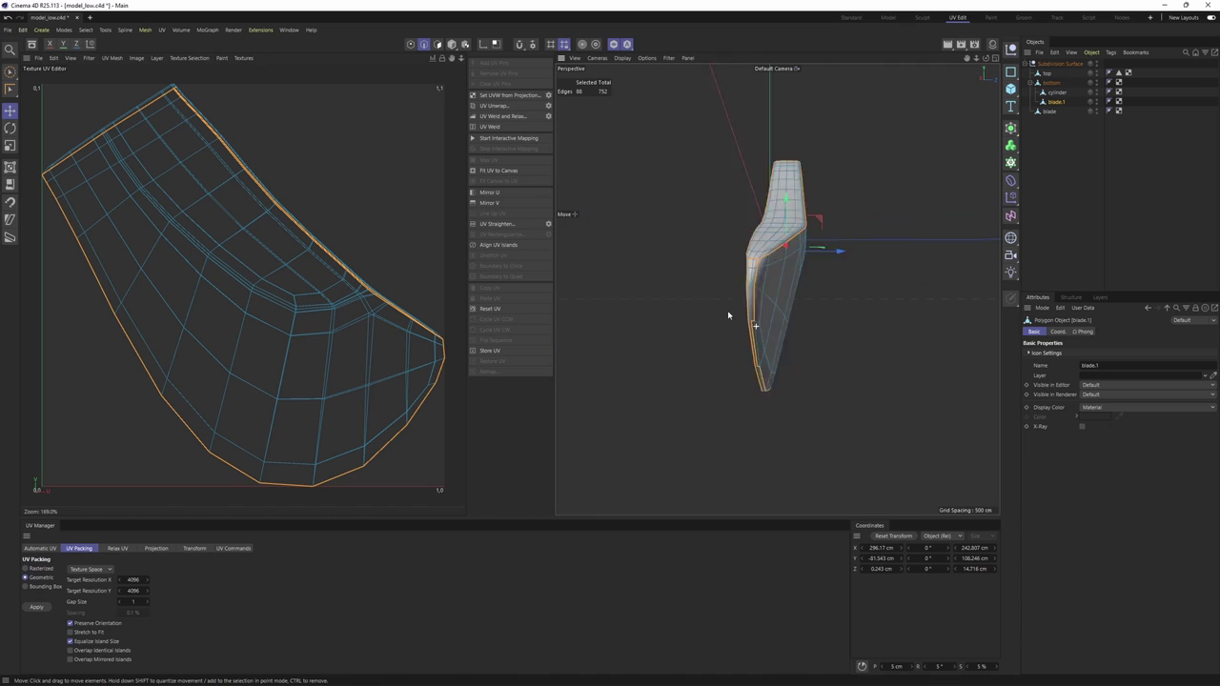
- Remove the stray edges from blade.1's selection and apply Break Phong Shading to the remaining edges
scroll(754, 327, "up", 4)
left_click(713, 411, "ctrl")
scroll(715, 412, "up", 3)
left_click_drag(714, 411, 830, 310, "alt")
right_click(831, 311)
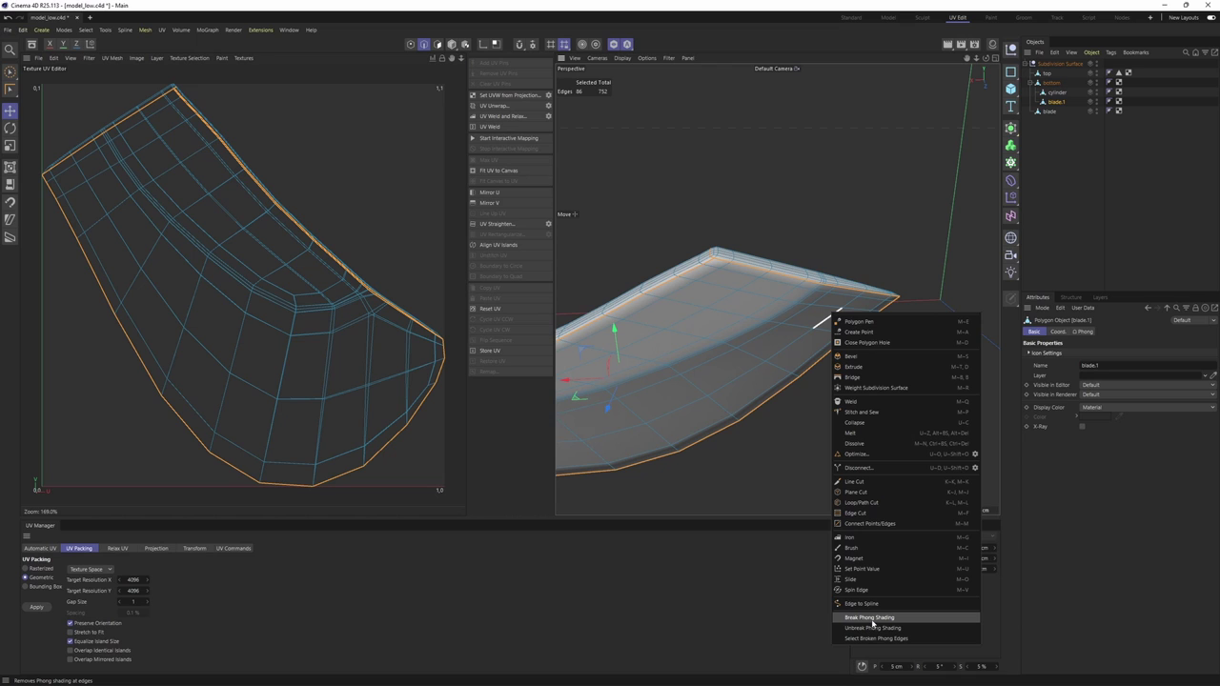
left_click(872, 621)
left_click_drag(816, 297, 852, 305, "alt")
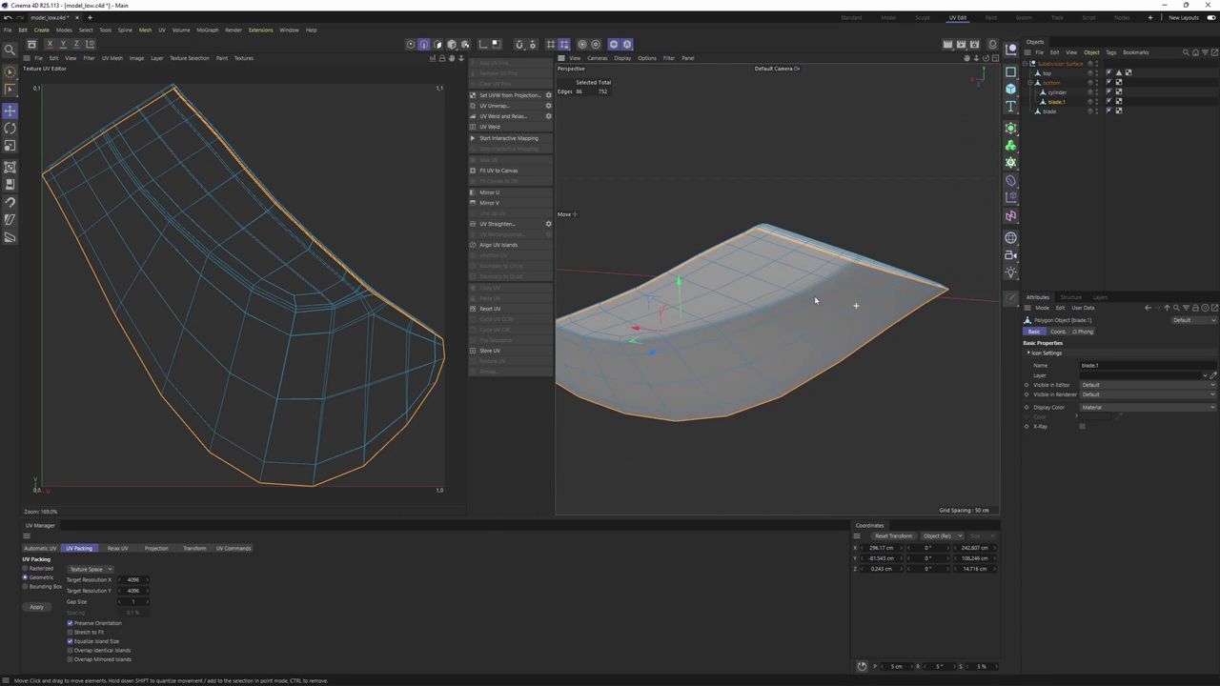
- Inspect the hard-edge shading of blade.1 from several sides in model mode
key("Return")
left_click(853, 435)
left_click_drag(789, 368, 934, 377, "alt")
scroll(752, 359, "down", 5)
left_click_drag(719, 317, 791, 345, "alt")
left_click(684, 332)
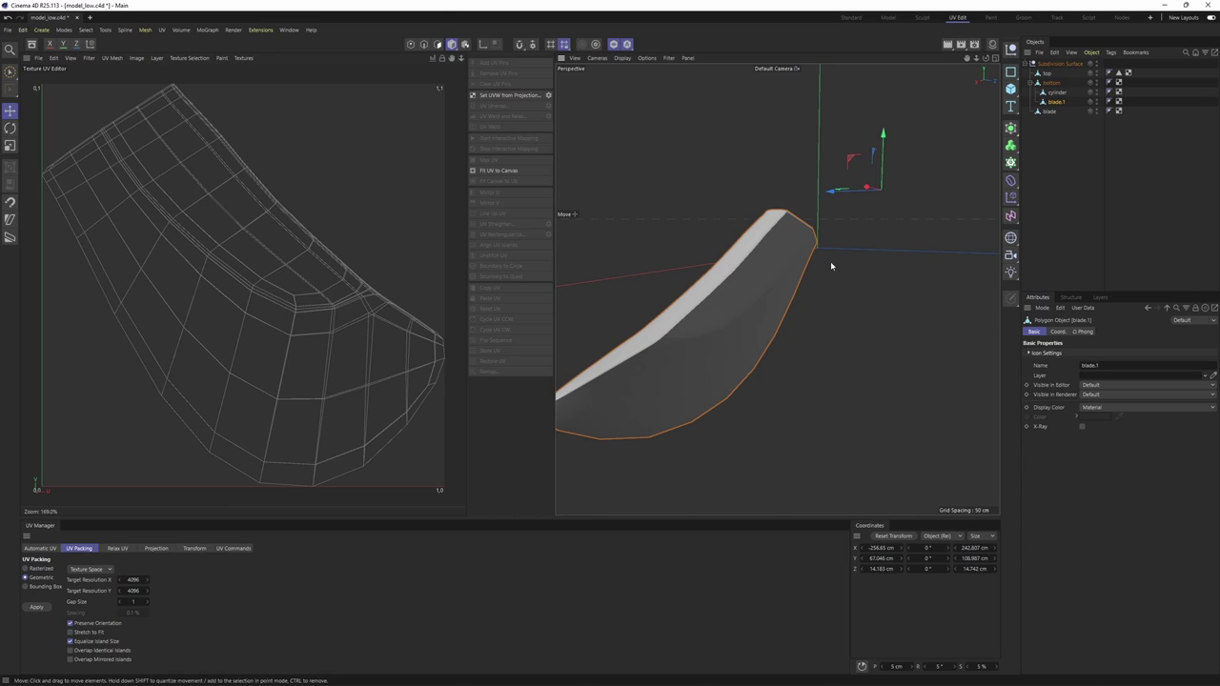
- Select all of blade.1's Phong break edges and unwrap its UVs along them
key("Return")
left_click_drag(773, 250, 747, 235, "alt")
left_click(747, 246)
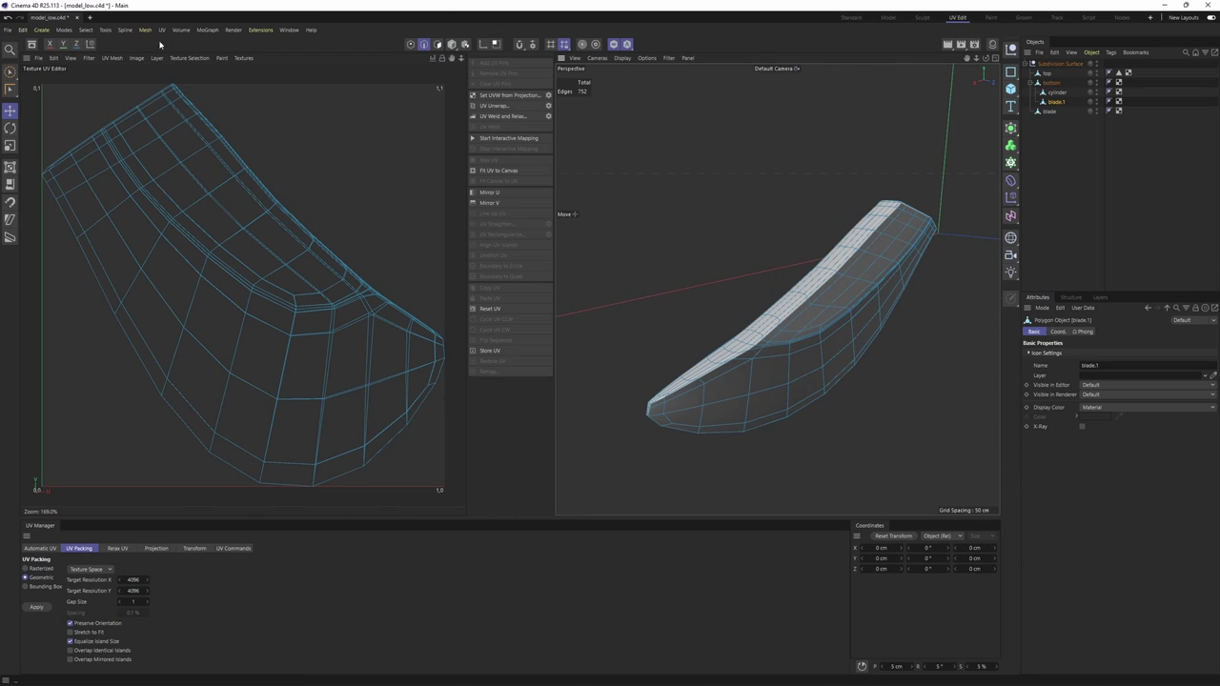
left_click(86, 30)
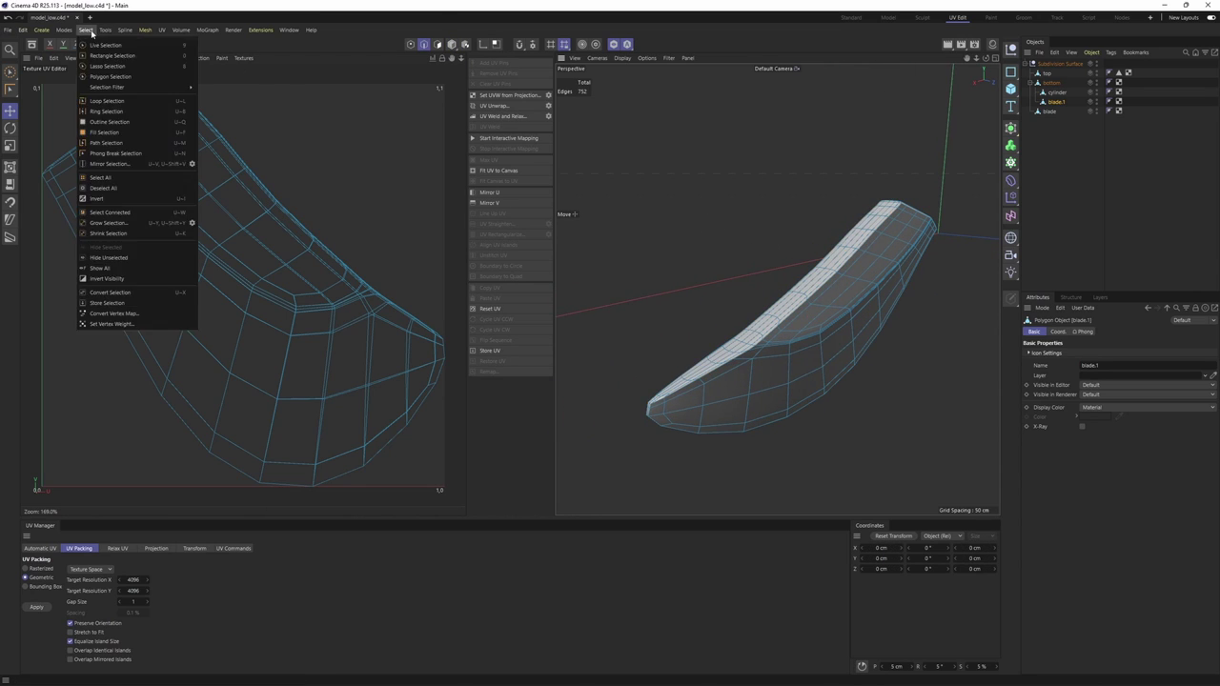
left_click(114, 153)
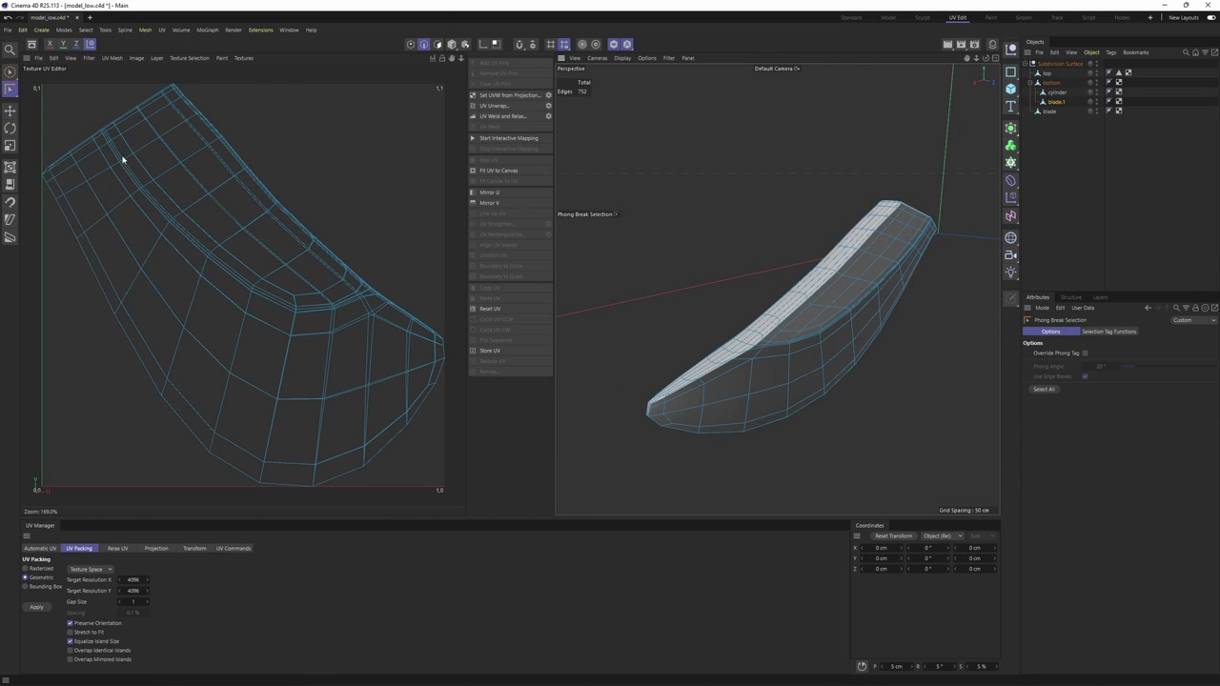
left_click(1043, 389)
left_click_drag(753, 277, 787, 288, "alt")
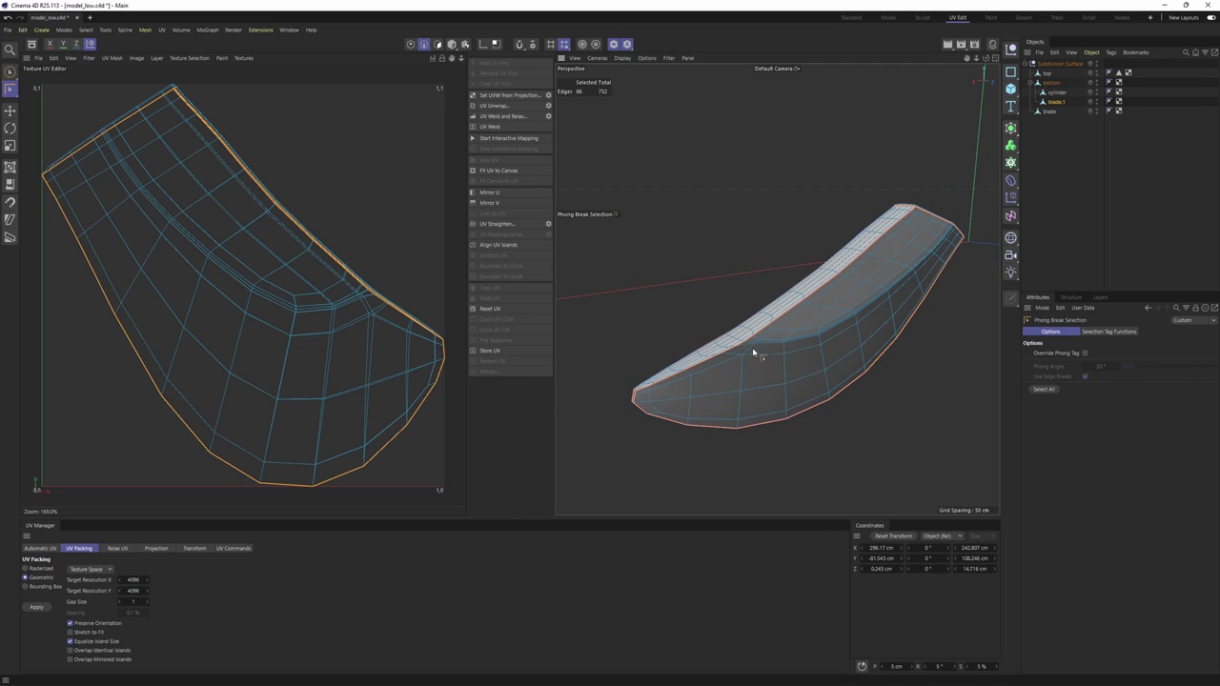
left_click(486, 107)
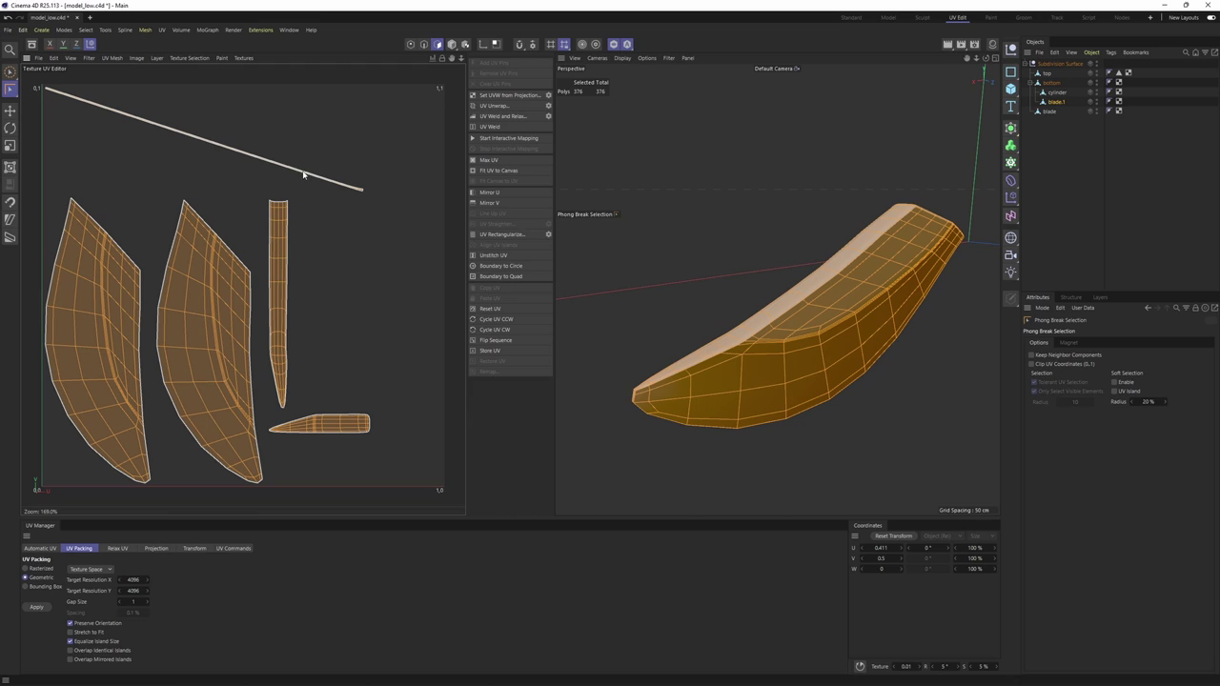
- Select the long thin diagonal strip island of blade.1 and rectangularize its UVs
scroll(355, 187, "up", 6)
key("e")
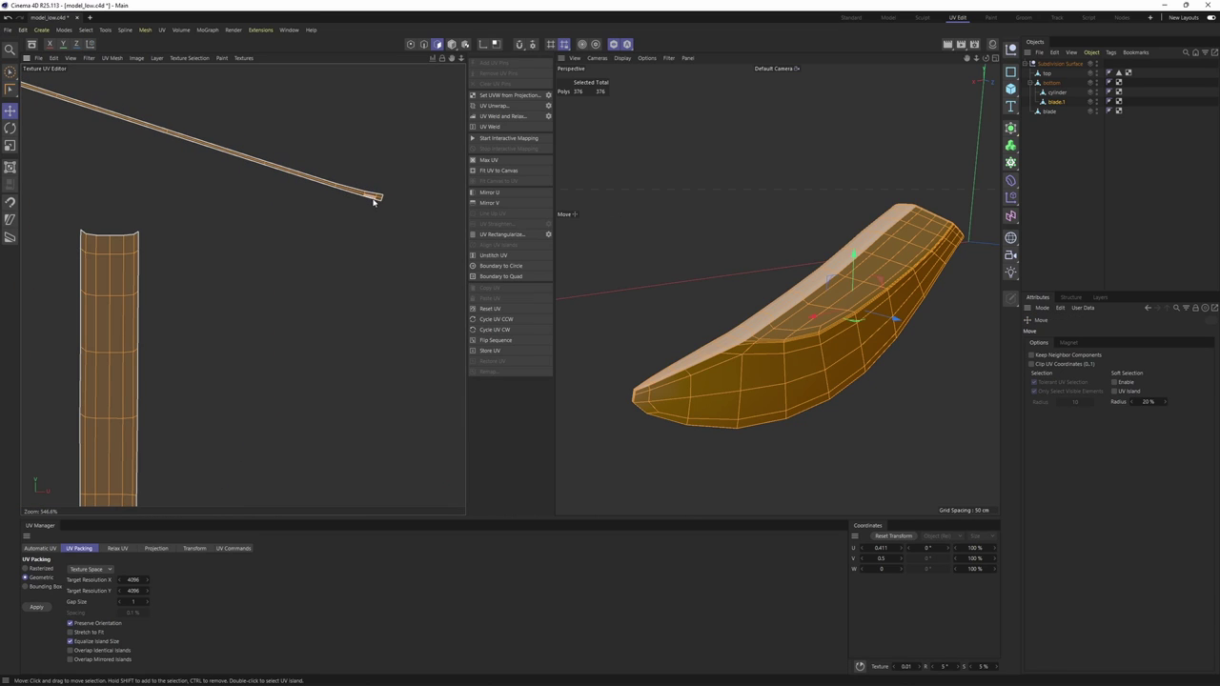
double_click(375, 198)
scroll(372, 205, "down", 6)
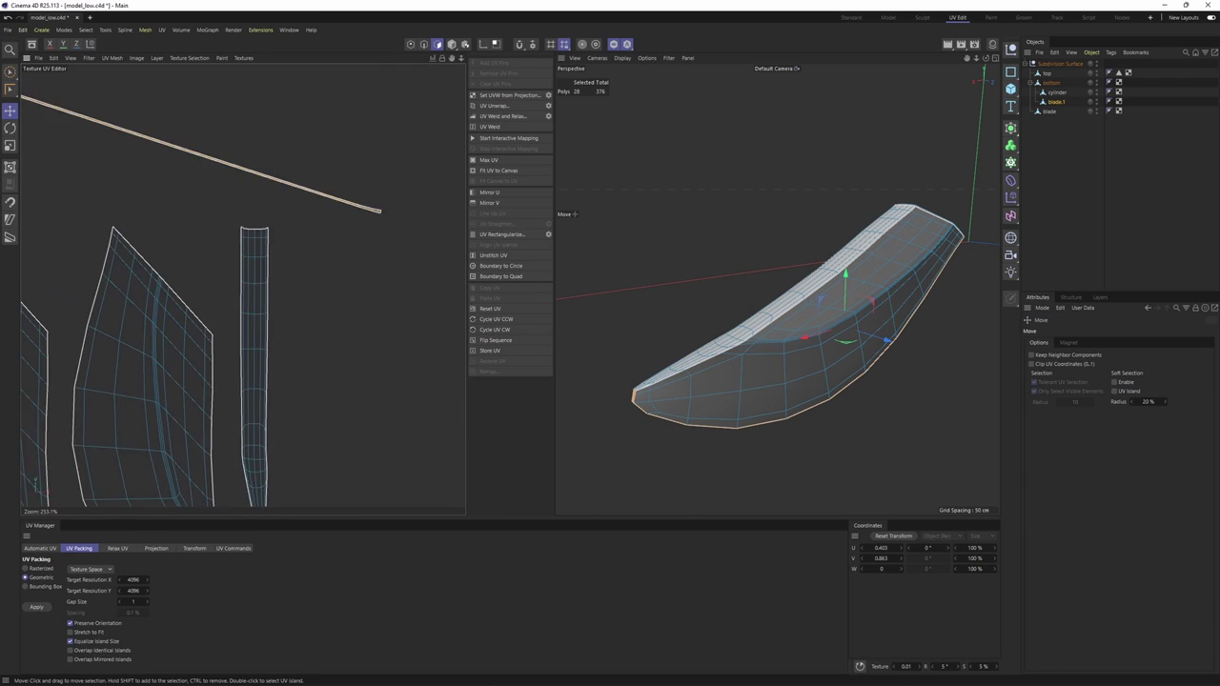
left_click(514, 236)
scroll(348, 232, "down", 3)
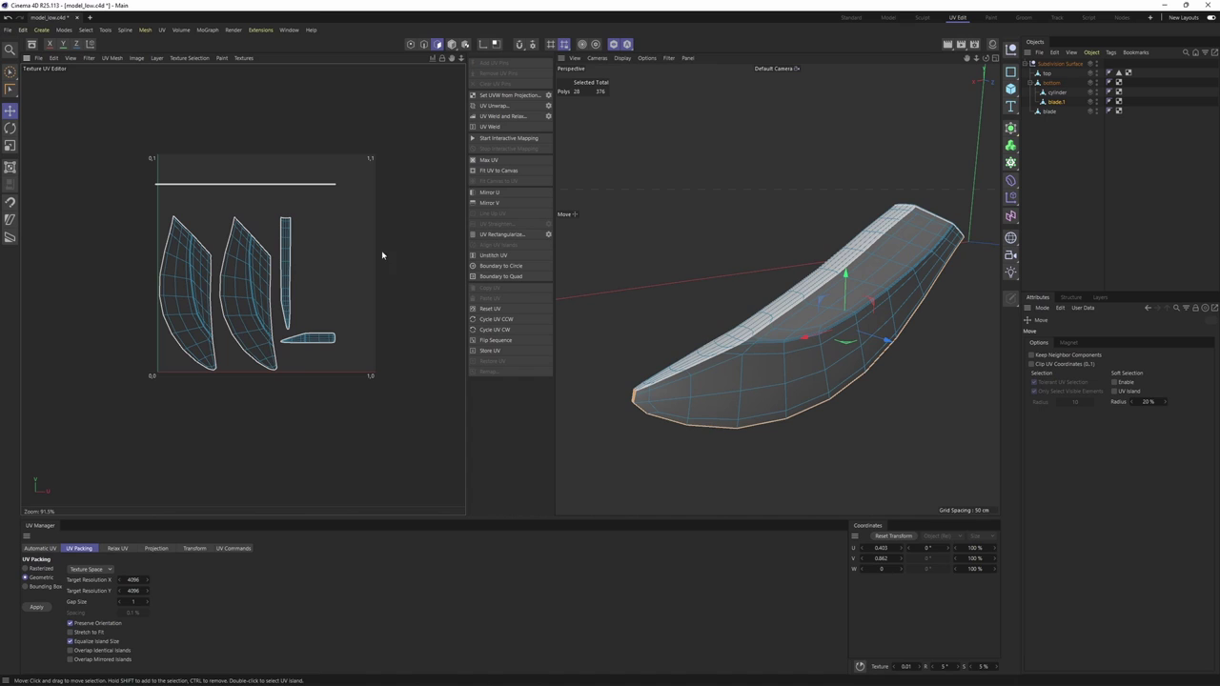
- Frame the cylinder object and set its Phong tag's Phong Angle to 90°
left_click(1057, 93)
key("o")
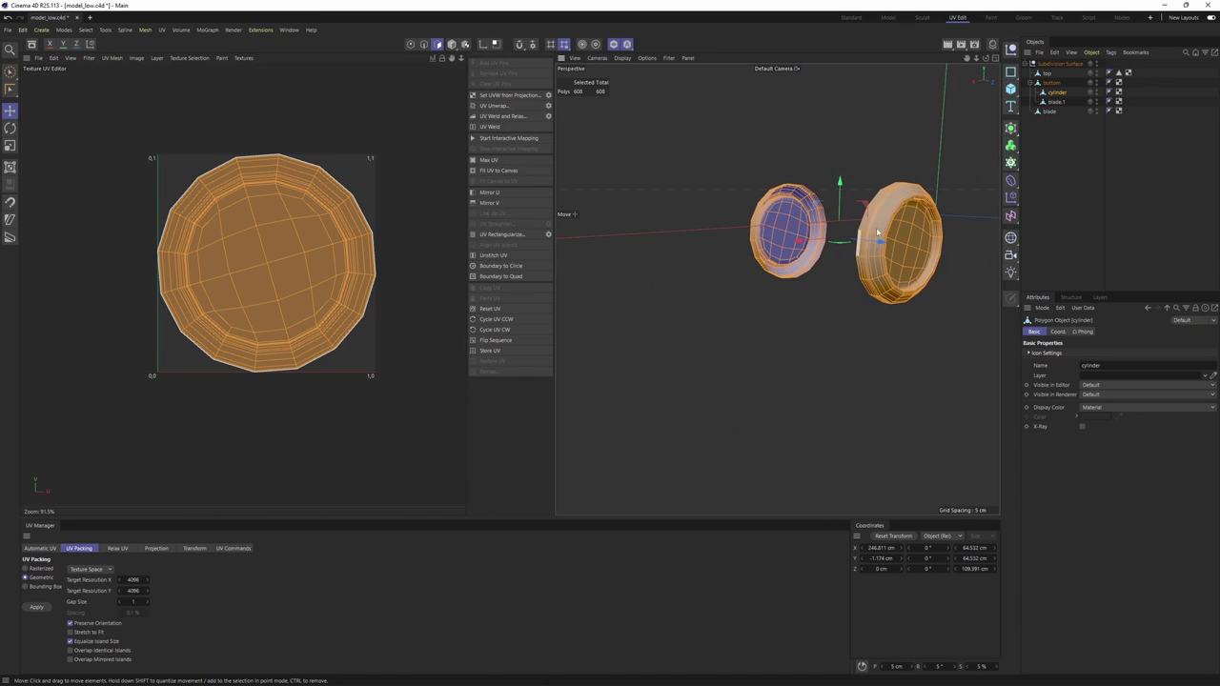
left_click_drag(867, 226, 762, 250, "alt")
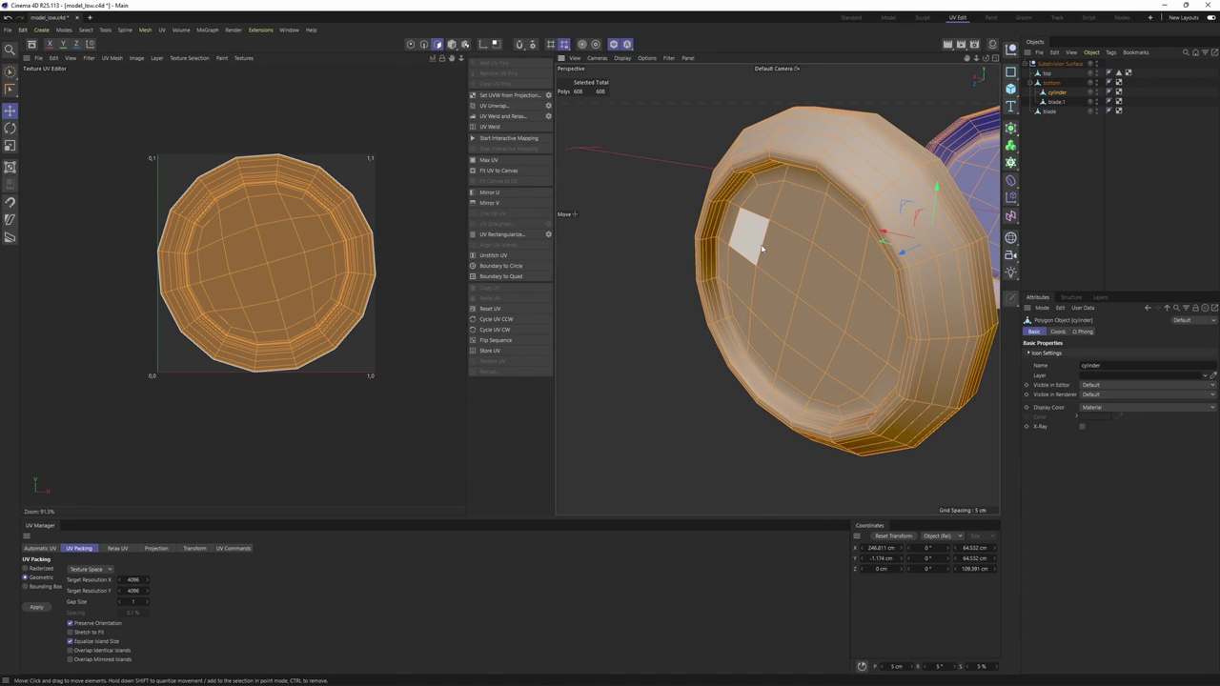
left_click(1110, 94)
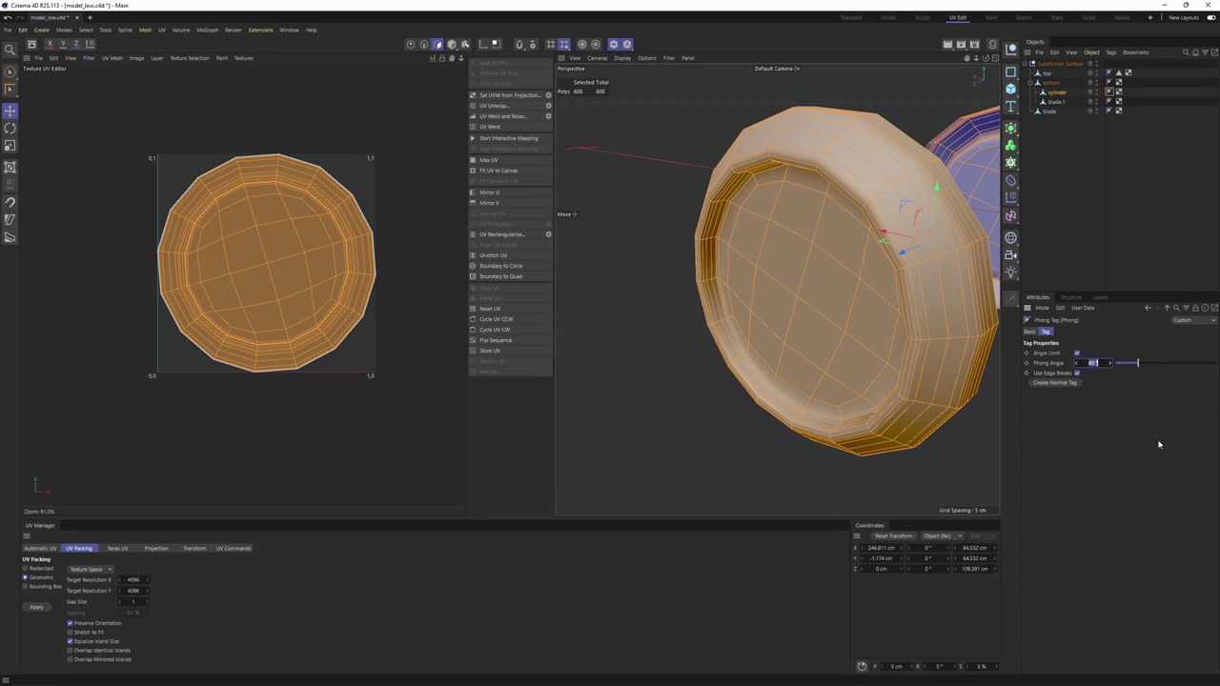
type("90")
key("Return")
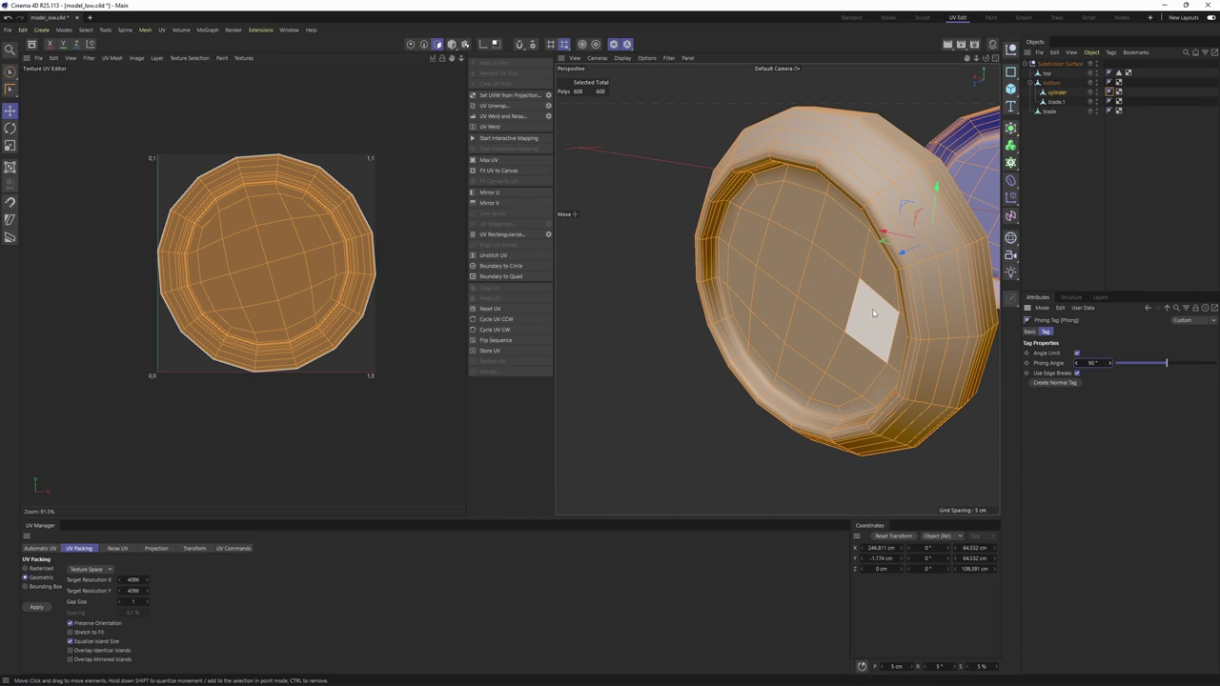
- Select the sharp edge loops around the inner and outer rims of one of the cylinder's two caps
key("Return")
scroll(862, 327, "down", 3)
left_click_drag(863, 327, 841, 298, "alt")
scroll(774, 326, "up", 2)
key("Return")
scroll(770, 321, "up", 3)
scroll(721, 294, "up", 3)
double_click(726, 289)
double_click(743, 283, "shift")
double_click(747, 290, "shift")
scroll(865, 256, "down", 5)
scroll(840, 298, "up", 5)
double_click(787, 258, "shift")
- Add the matching rim edge loops of the cylinder's other cap and apply Break Phong Shading to the whole selection
mouse_move(787, 258)
left_mouse_down("alt")
mouse_move(827, 277)
mouse_move(861, 330)
mouse_move(695, 264)
mouse_move(610, 153)
mouse_move(722, 231)
left_mouse_up("alt")
double_click(840, 280, "shift")
double_click(871, 277, "shift")
double_click(871, 276, "shift")
double_click(856, 312, "shift")
scroll(856, 313, "down", 6)
scroll(722, 231, "up", 3)
right_click(722, 231)
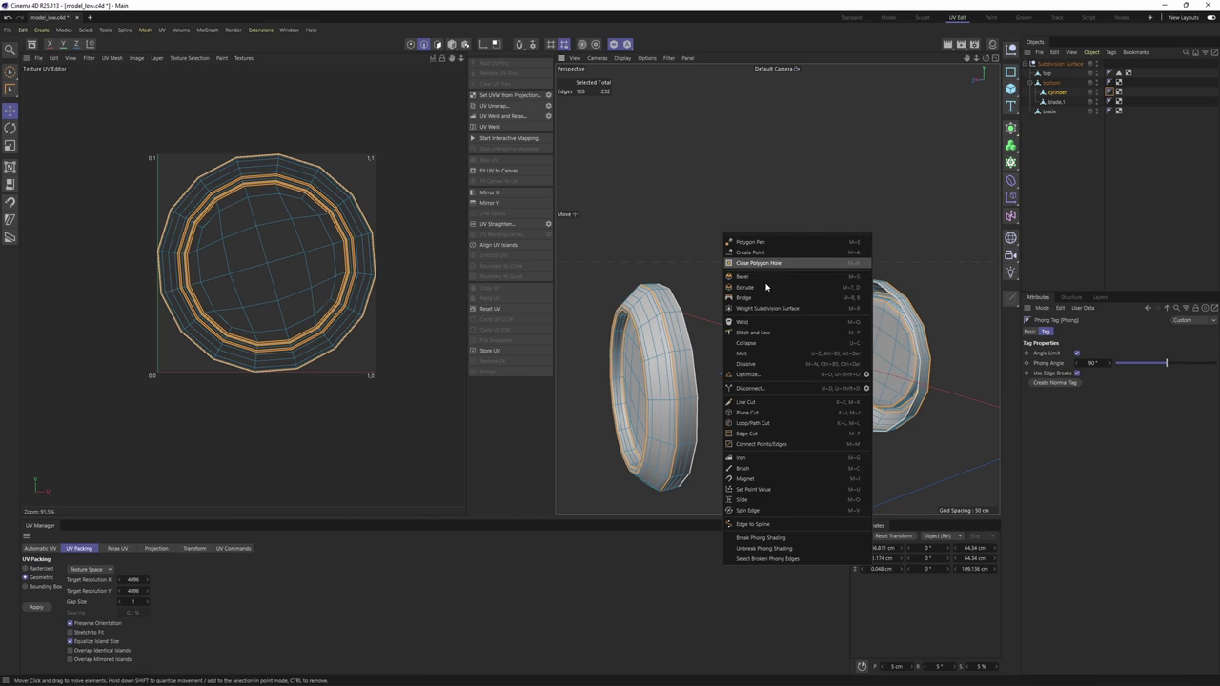
left_click(770, 540)
mouse_move(734, 296)
left_mouse_down("alt")
mouse_move(848, 329)
mouse_move(792, 324)
left_mouse_up("alt")
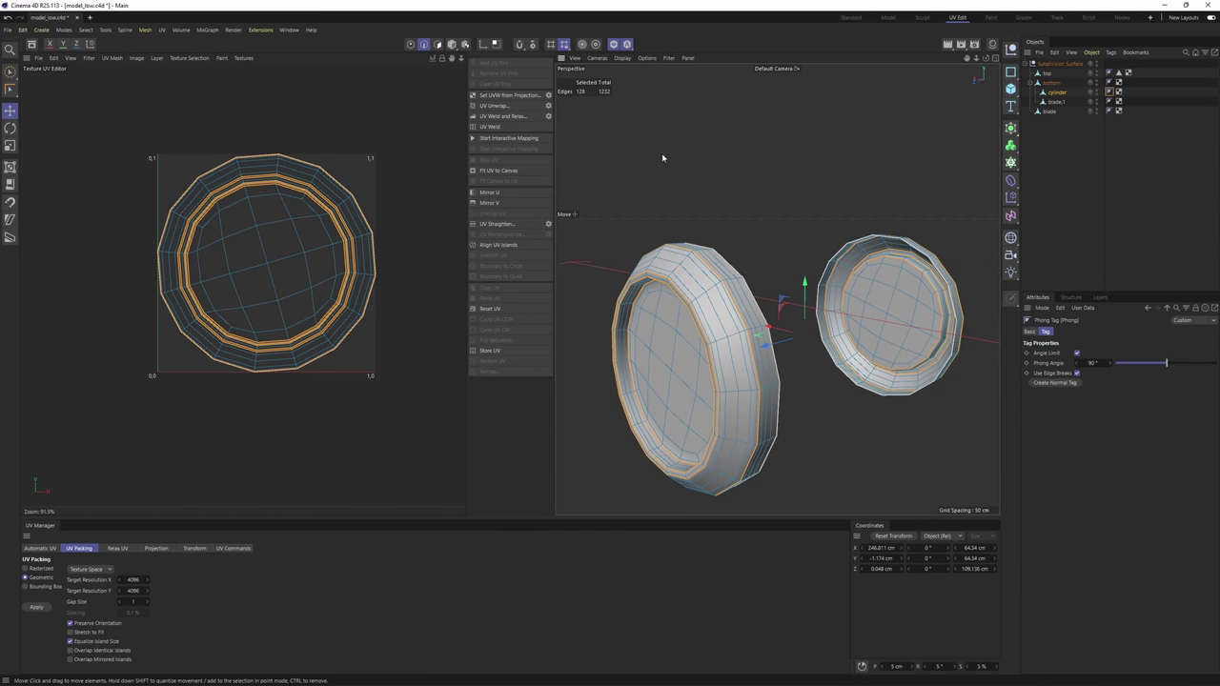
left_click(500, 106)
key("ctrl+z")
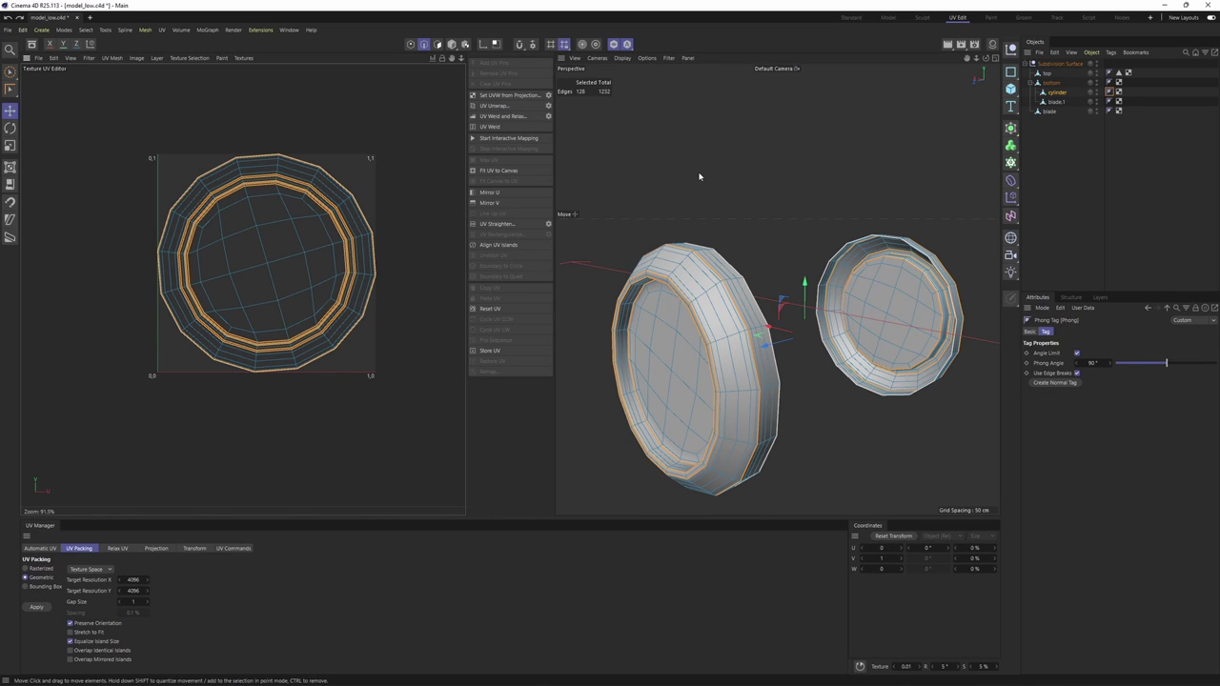
left_click(816, 204)
left_click_drag(817, 204, 821, 165, "alt")
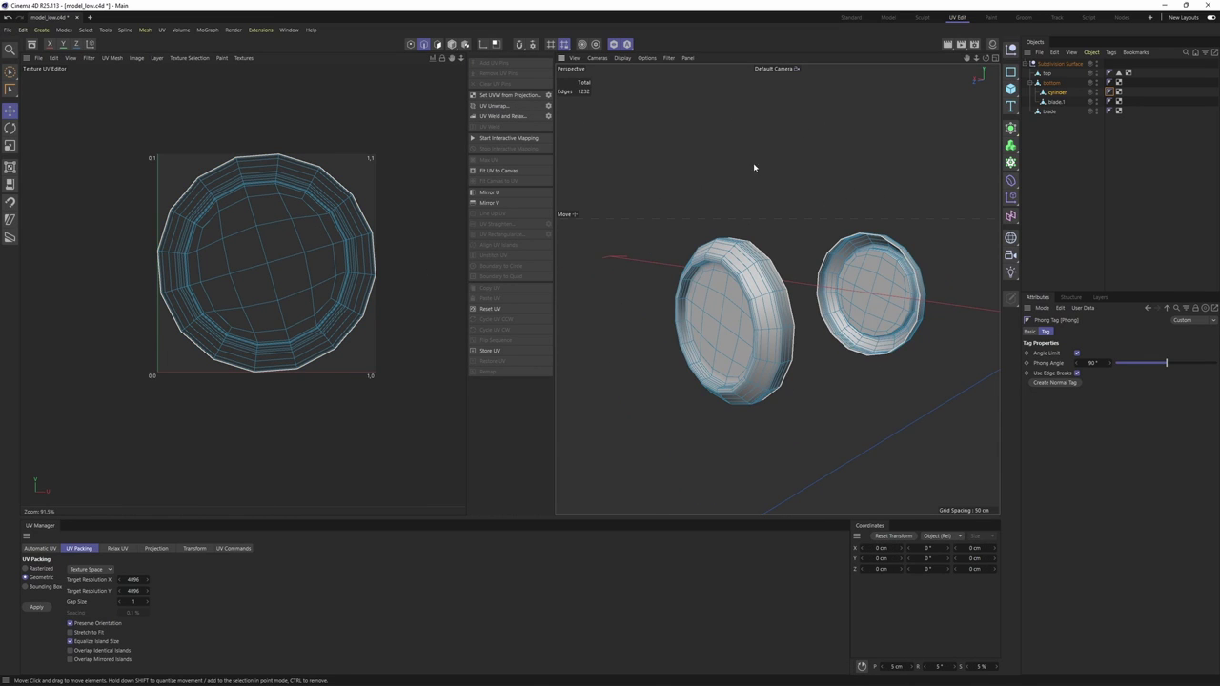
- Select all of the cylinder's Phong break edges and unwrap its UVs along them
left_click(91, 30)
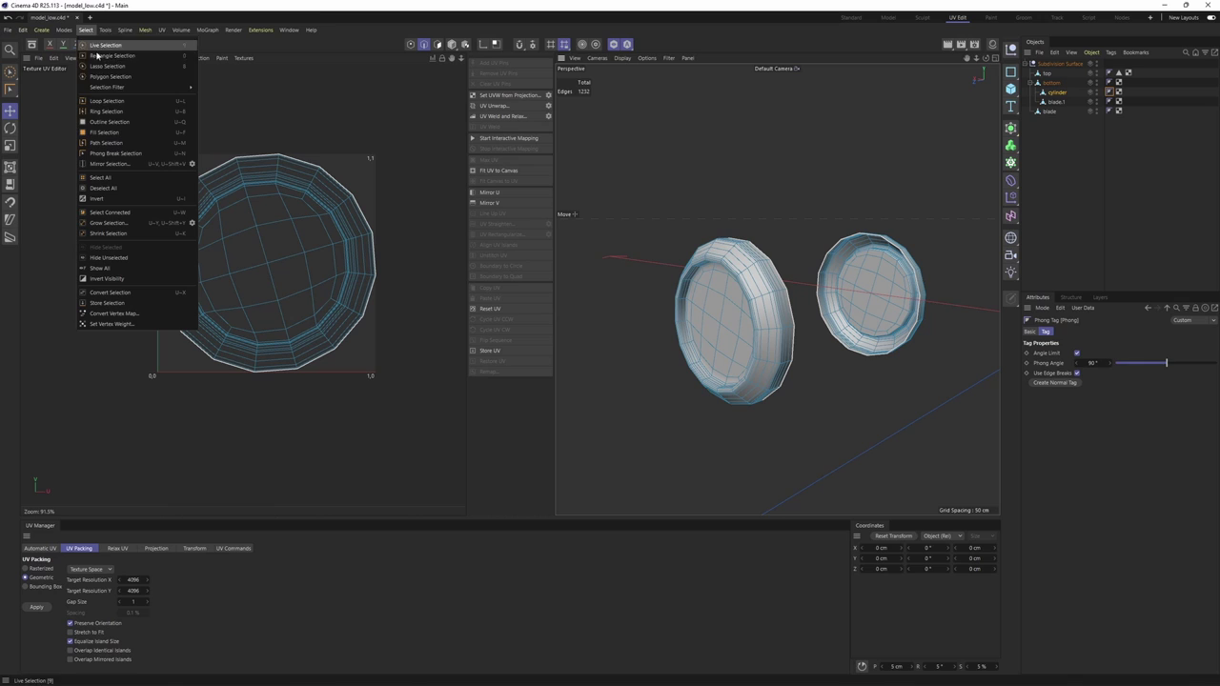
left_click(111, 154)
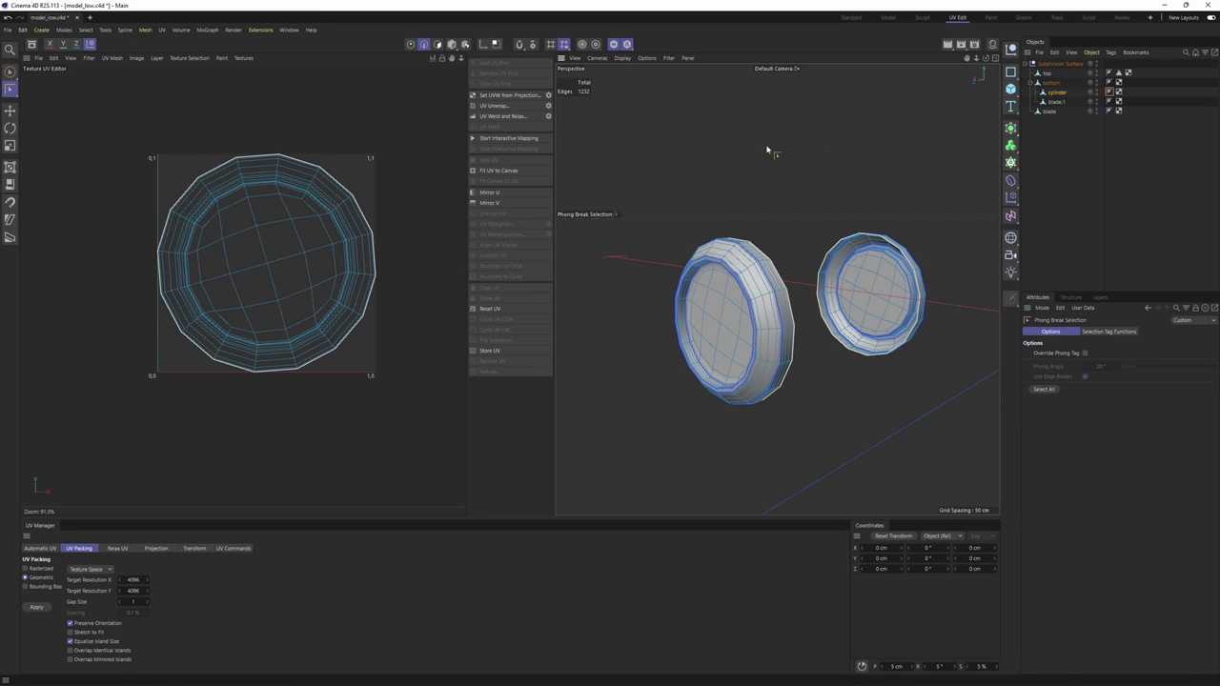
left_click(1041, 390)
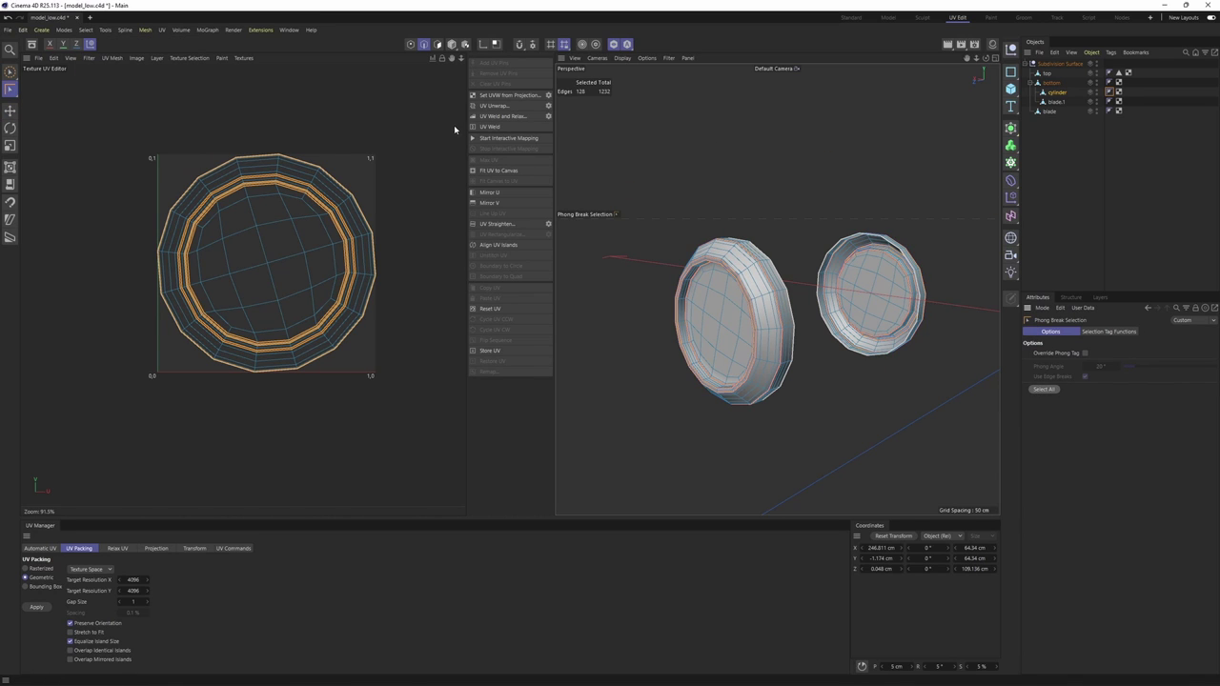
left_click(501, 109)
key("Return")
key("ctrl+a")
- Select the tilted, narrow ring island in the cylinder's UVs and inspect the matching outer band on the model
scroll(335, 258, "up", 7)
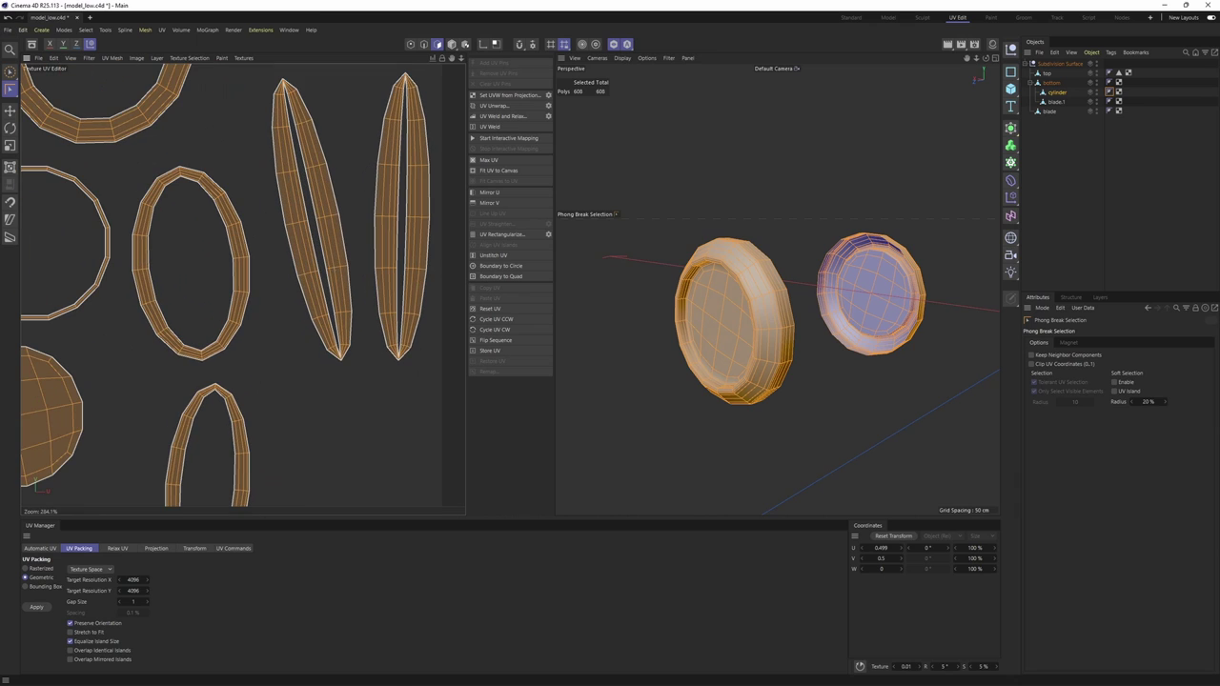
key("e")
double_click(337, 271)
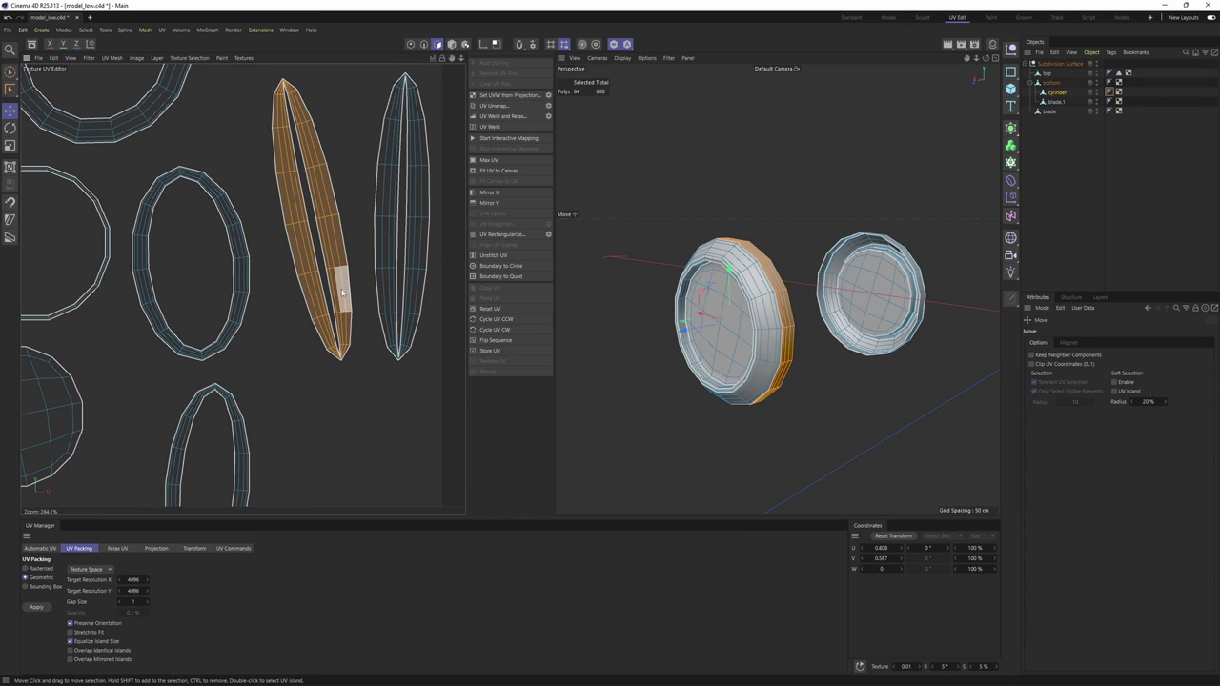
left_click_drag(814, 307, 746, 249, "alt")
scroll(714, 272, "up", 4)
scroll(658, 295, "up", 4)
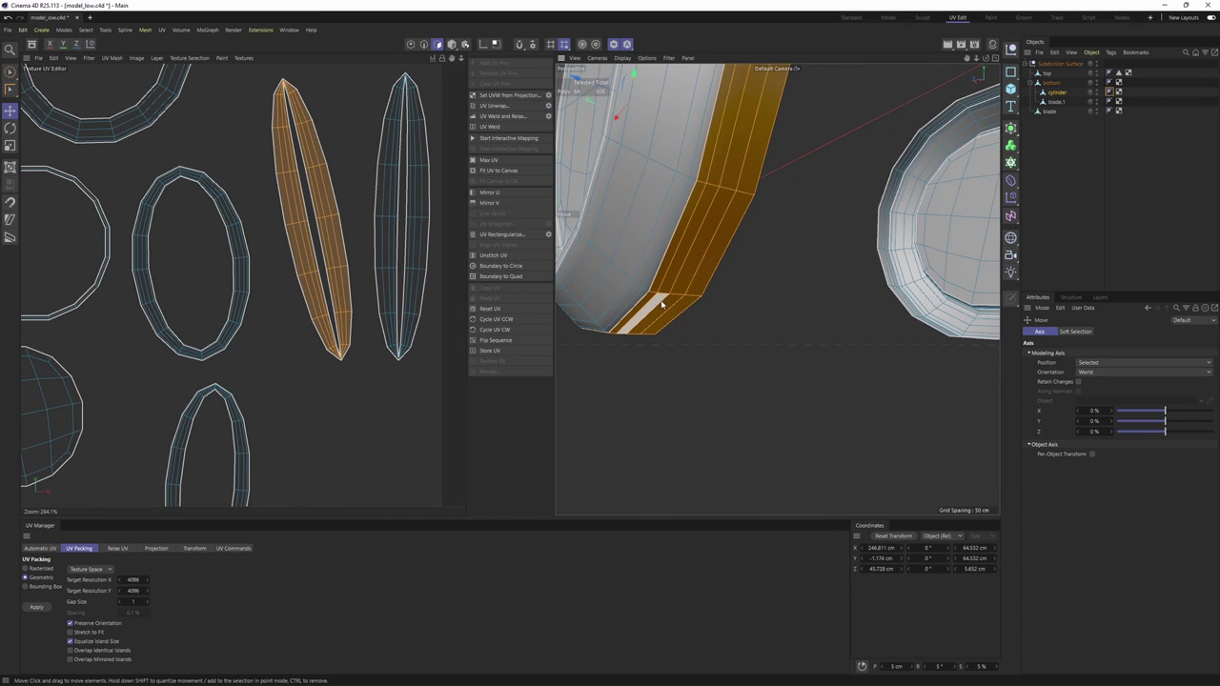
- Select one row of edges crossing the tilted ring island's band as a cut, keeping the island's polygons selected
key("Return")
key("Return")
scroll(323, 199, "up", 10)
scroll(317, 203, "down", 3)
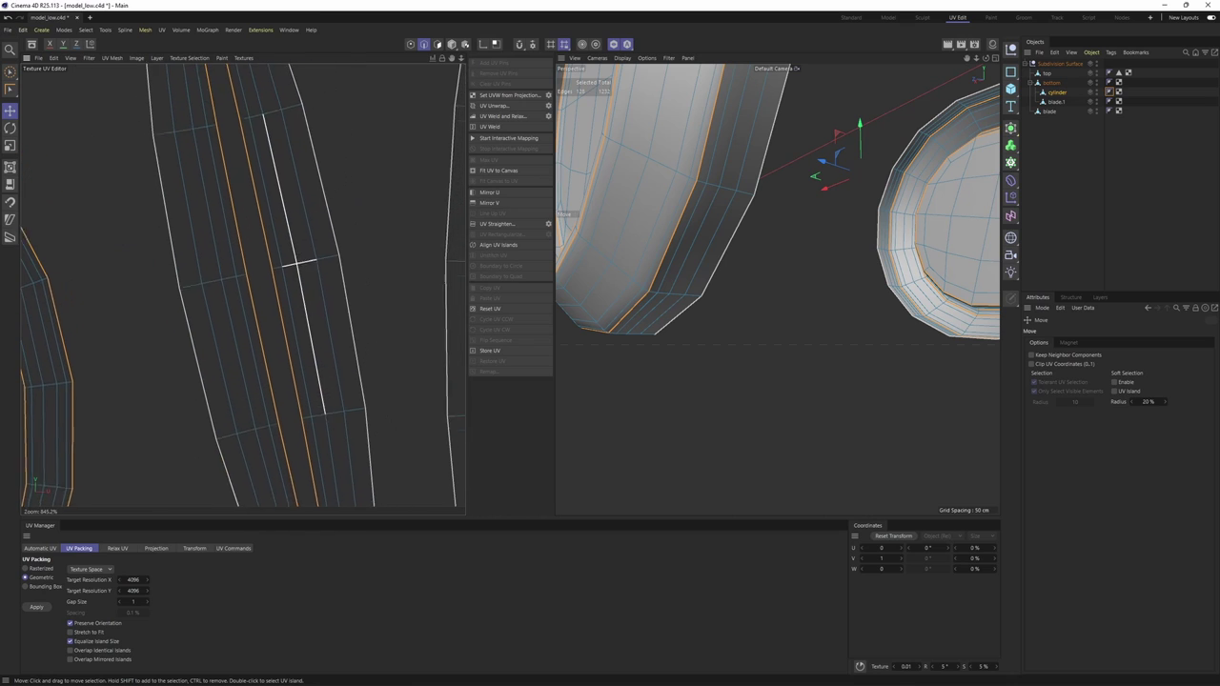
scroll(295, 267, "up", 2)
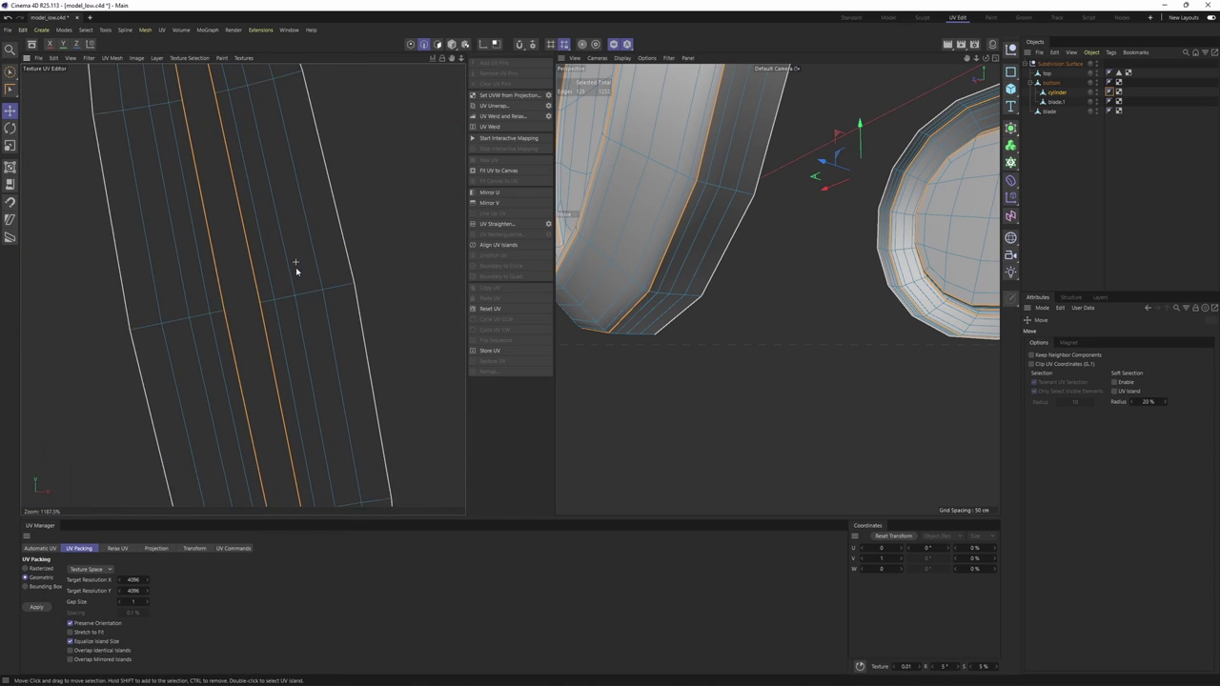
left_click(310, 299)
scroll(311, 298, "down", 2)
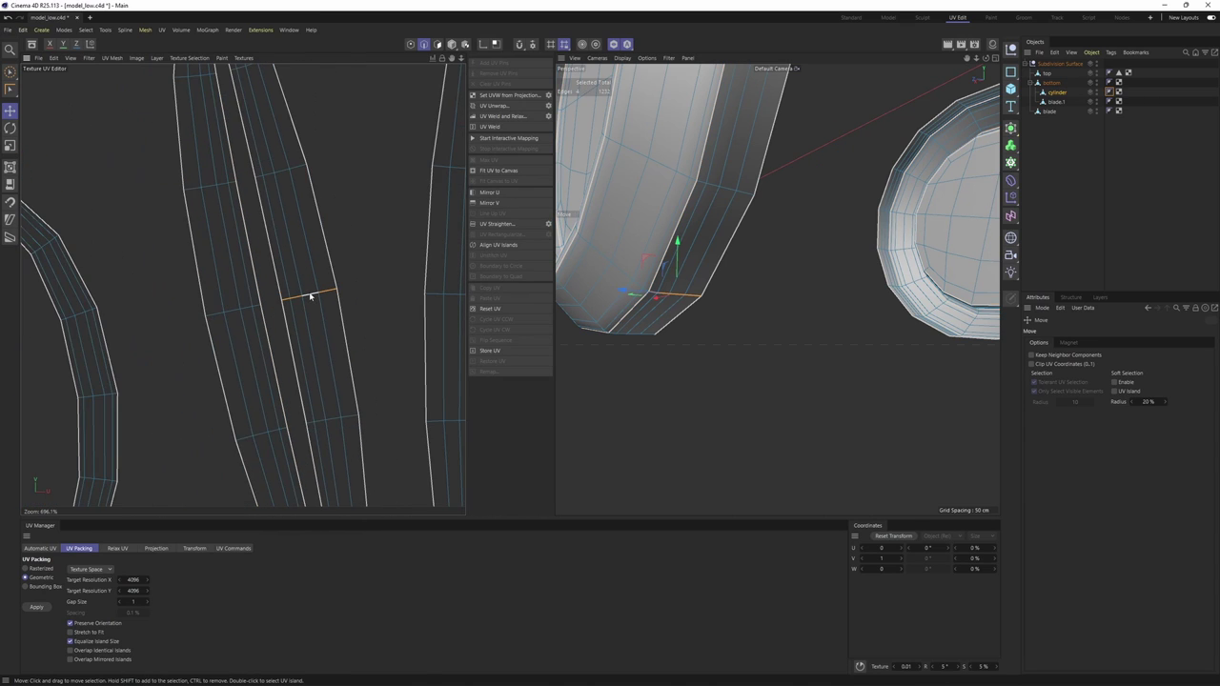
scroll(313, 295, "up", 2)
scroll(319, 289, "down", 5)
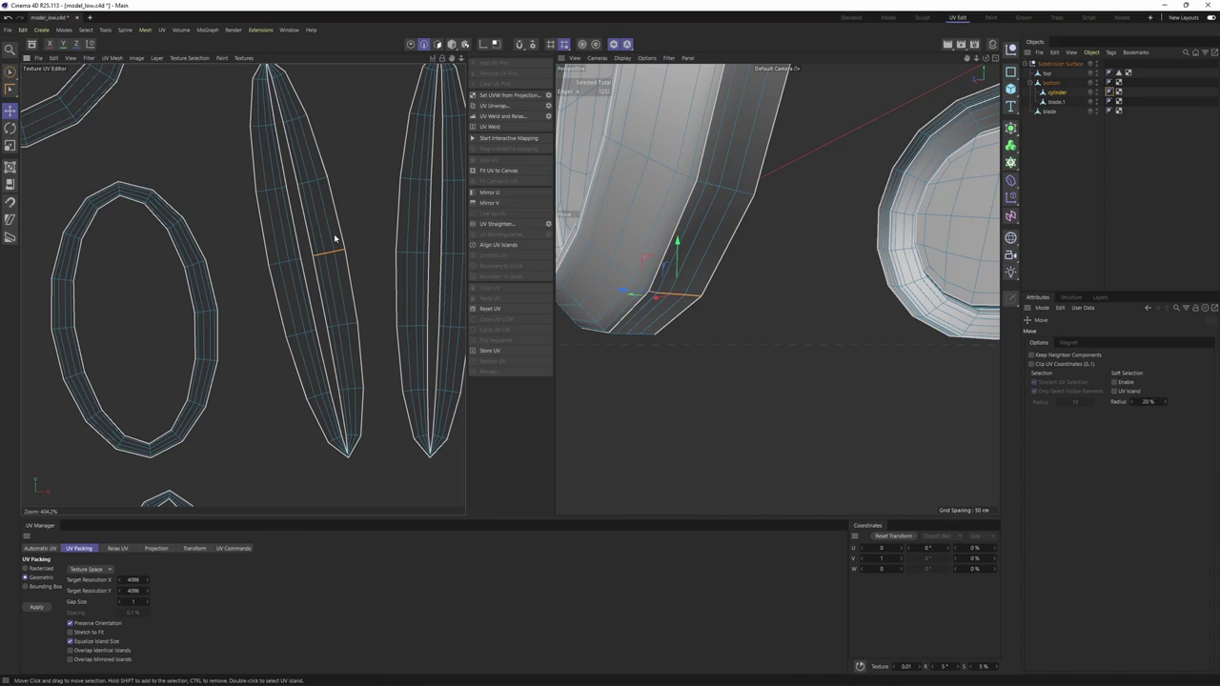
key("Return")
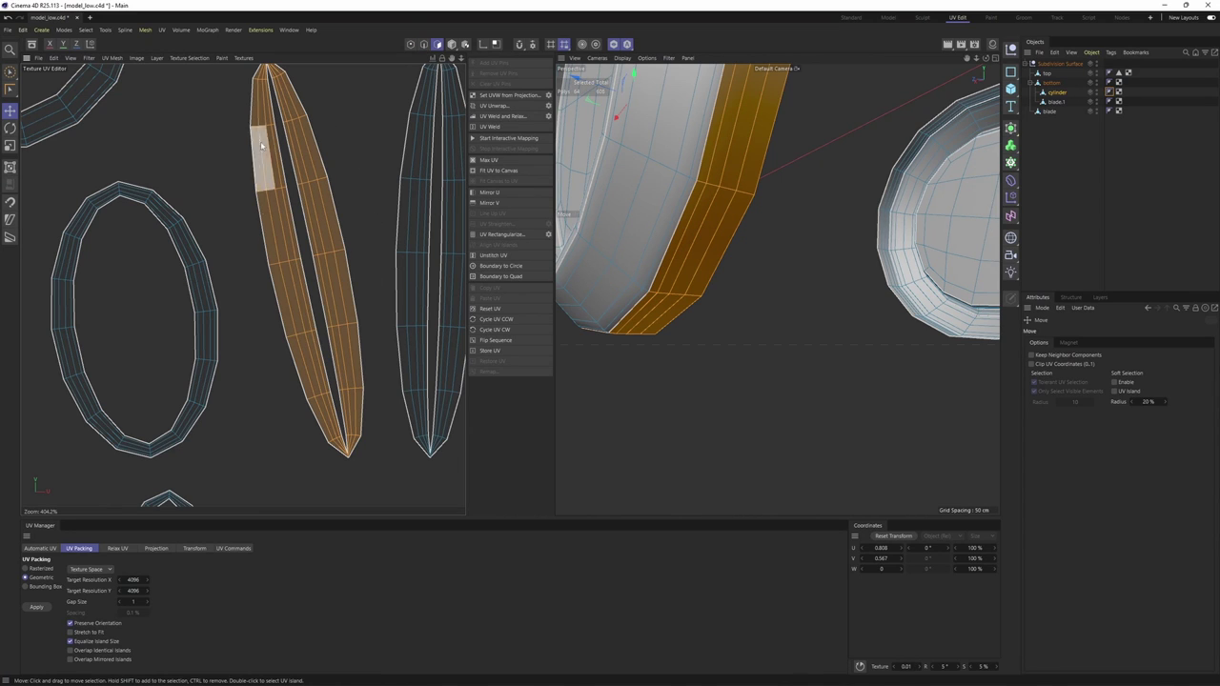
key("Return")
key("Return")
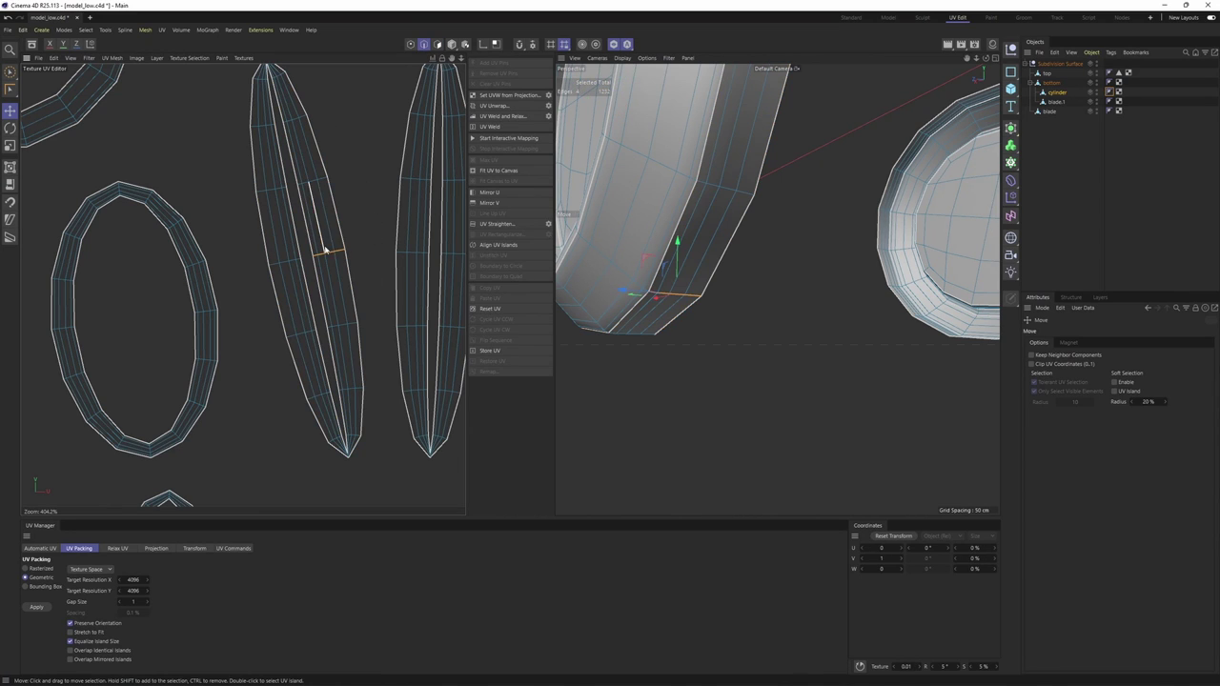
- Unwrap only the selected ring island along its crosswise cut, using Restrict to Polygon Selection
left_click(548, 106)
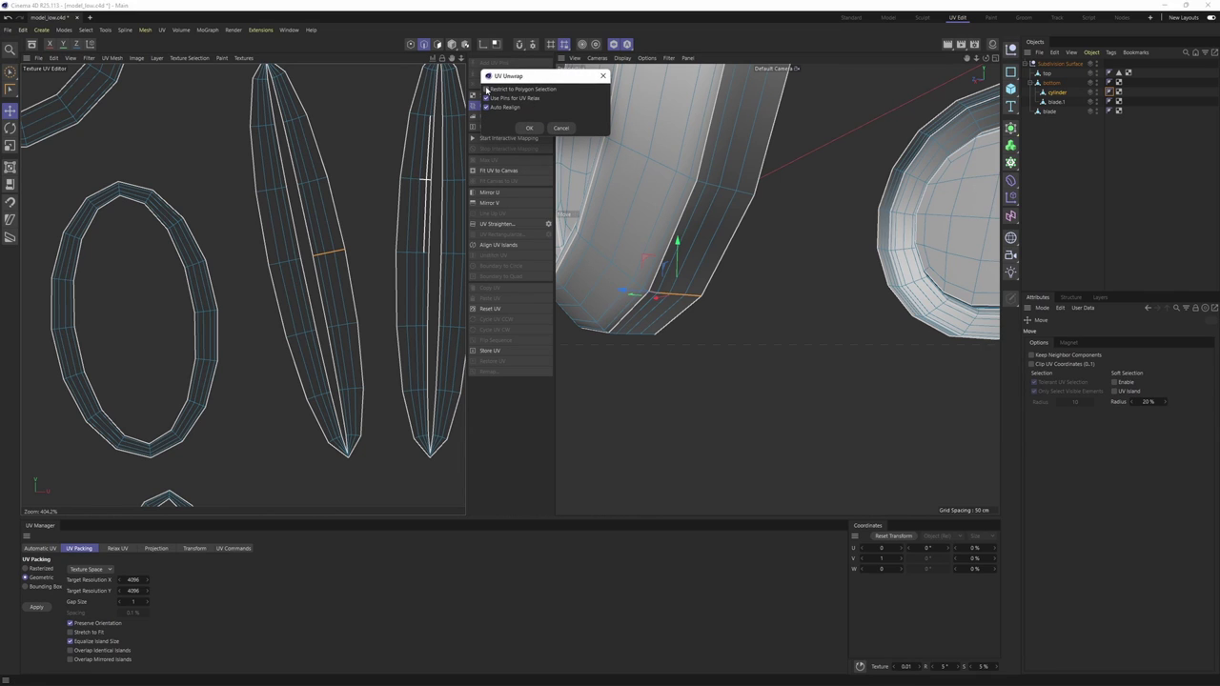
left_click(530, 130)
scroll(286, 218, "down", 10)
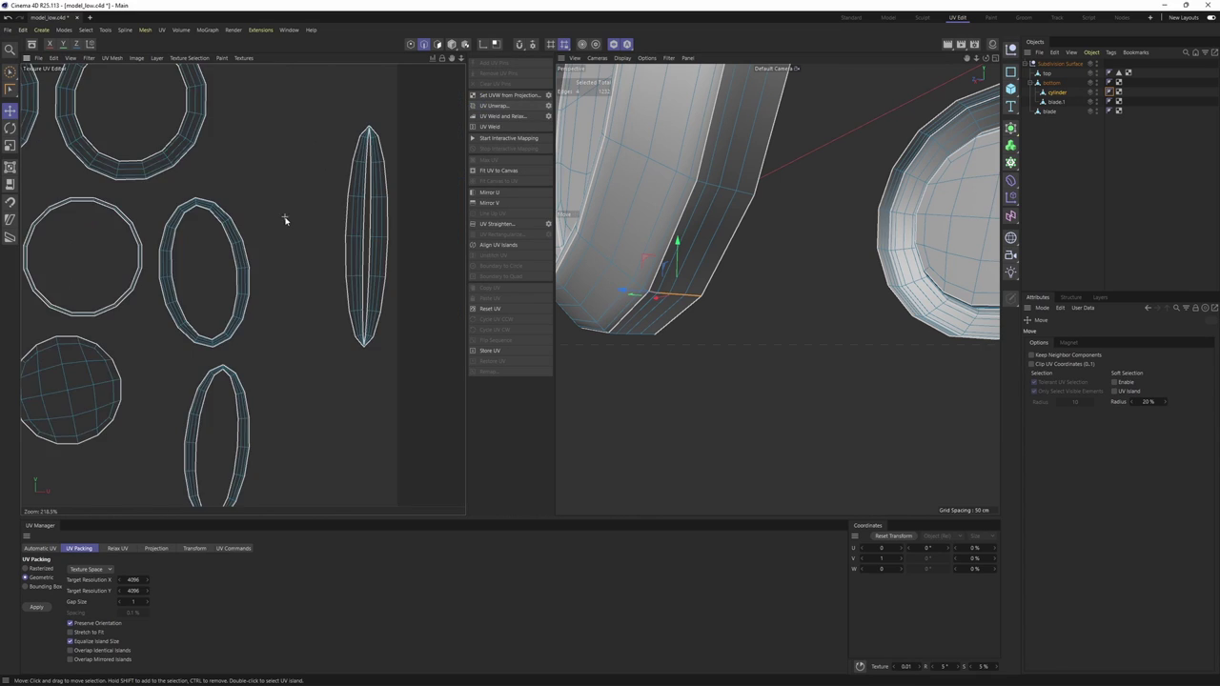
key("Return")
- Move the unwrapped band strip into the free space beside the remaining narrow ring island and rectangularize it
scroll(199, 221, "up", 3)
scroll(198, 222, "up", 2)
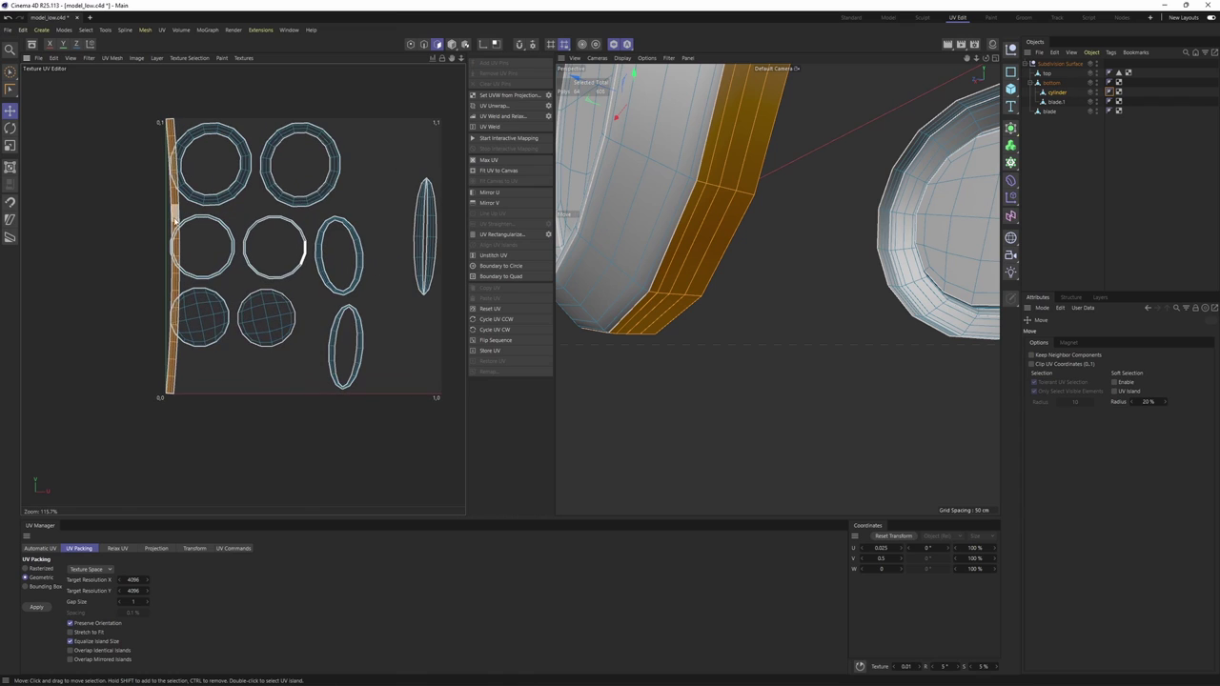
left_click_drag(252, 226, 470, 226)
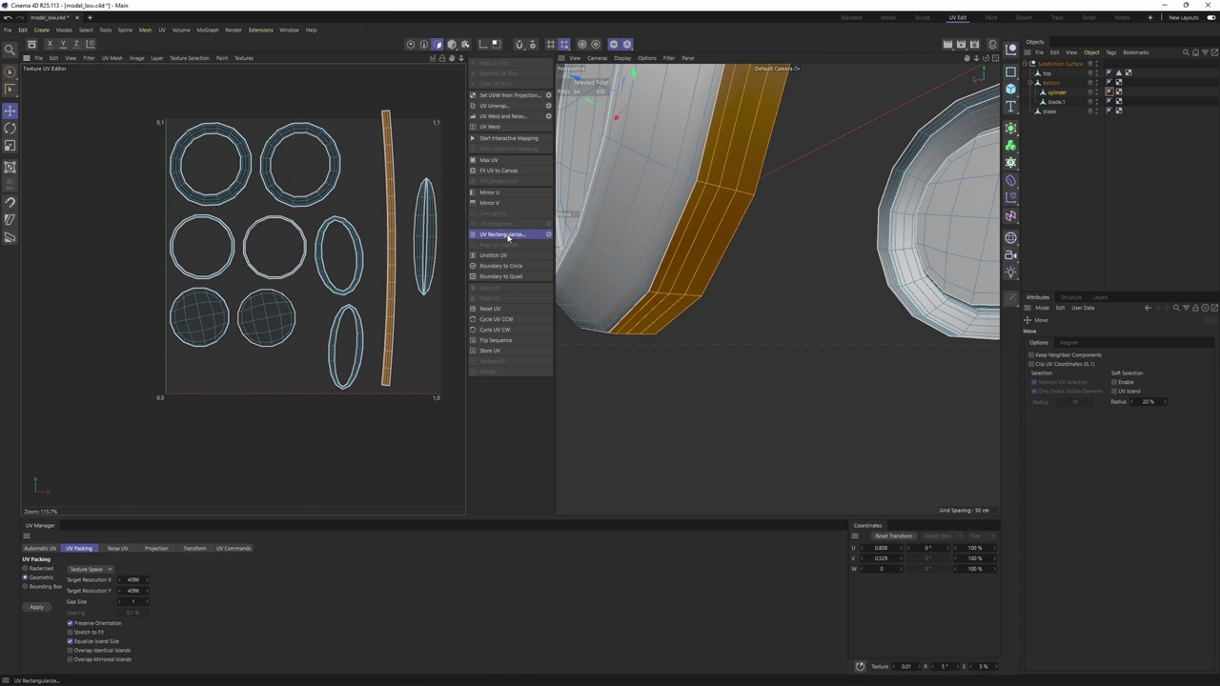
left_click(508, 235)
- Select the cylinder's remaining upright, narrow ring island and one row of edges crossing its band as a cut
scroll(422, 254, "up", 5)
double_click(421, 255)
scroll(421, 254, "up", 9)
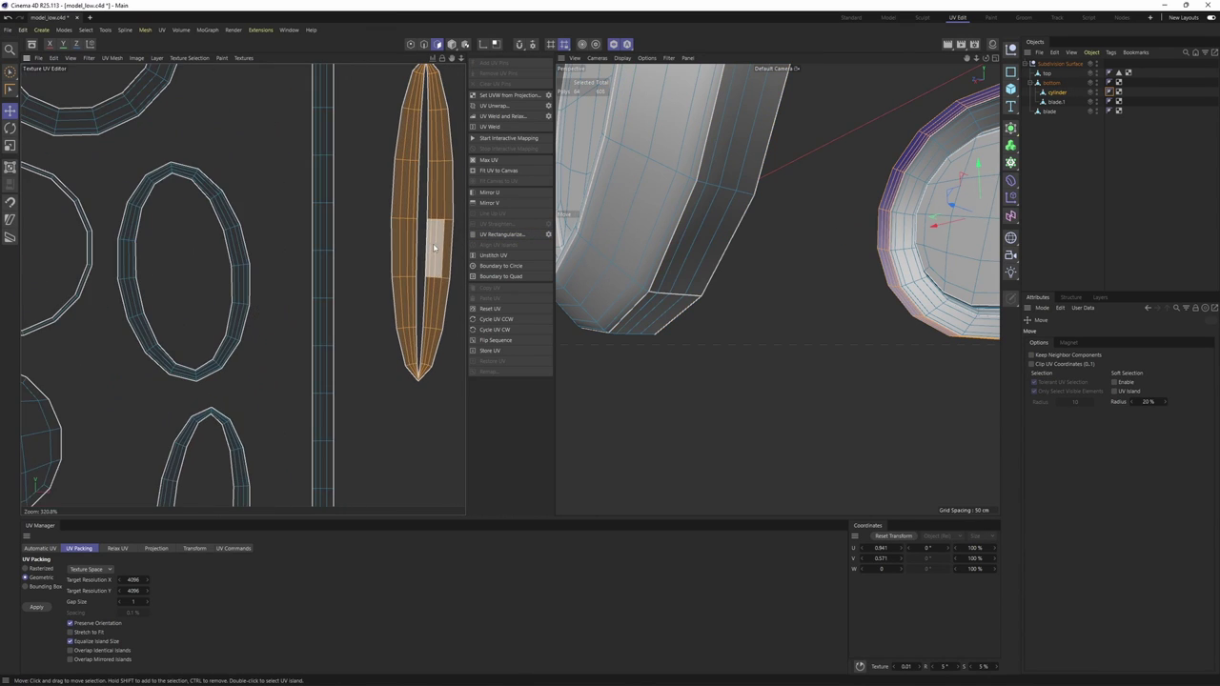
left_click(353, 203, "shift")
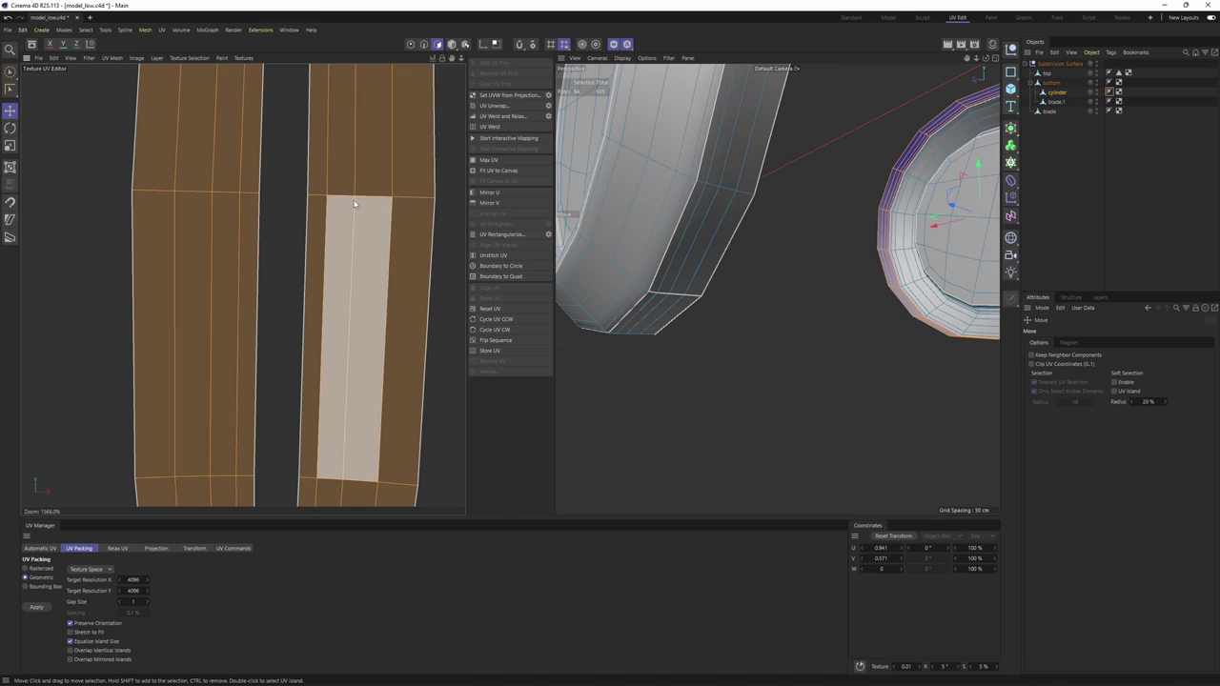
key("2")
scroll(381, 200, "down", 4)
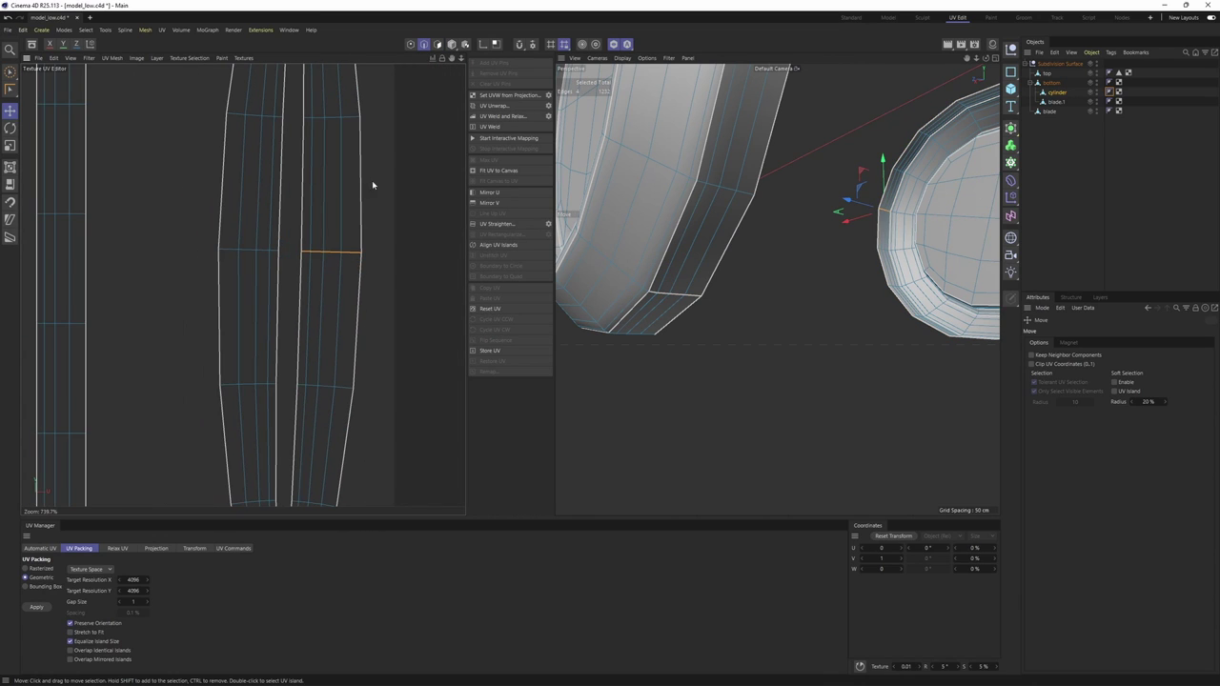
- Unwrap the upright ring island along its crosswise cut and place it as a straight strip beside the existing band strip
left_click(496, 105)
scroll(247, 218, "down", 5)
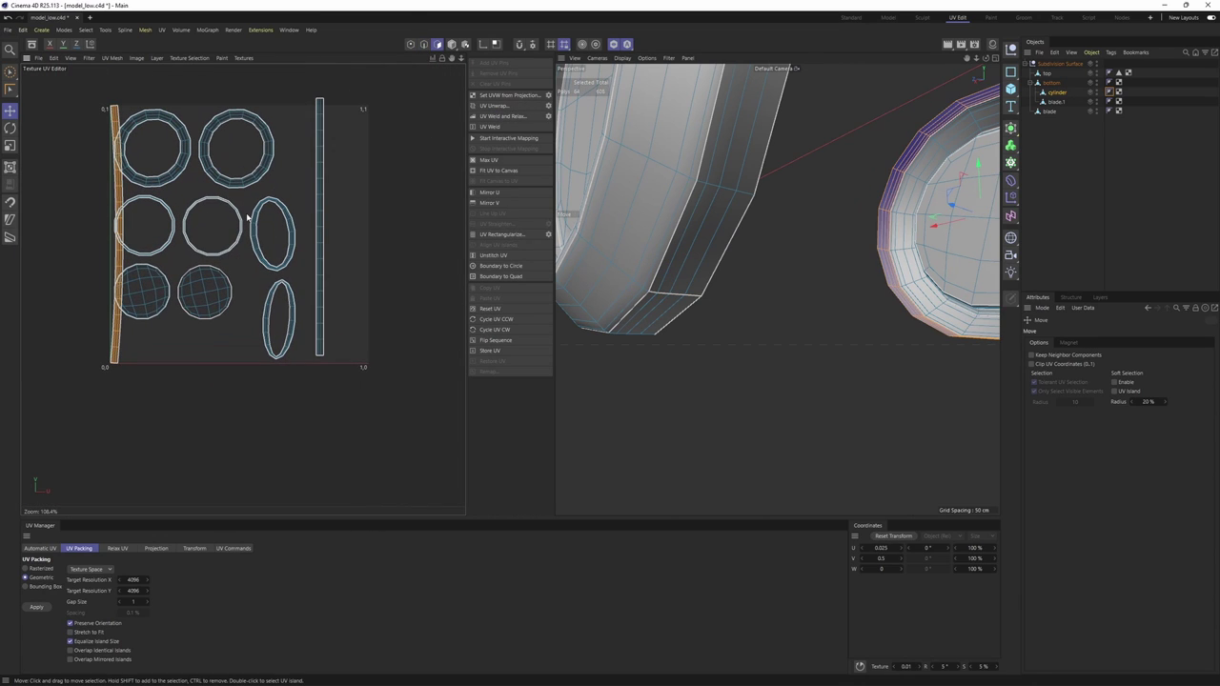
left_click_drag(119, 238, 346, 235)
- Select the upper of the two elliptical ring islands and bring its matching inner rim on the cylinder into view
scroll(288, 257, "up", 3)
double_click(298, 256)
scroll(718, 237, "down", 3)
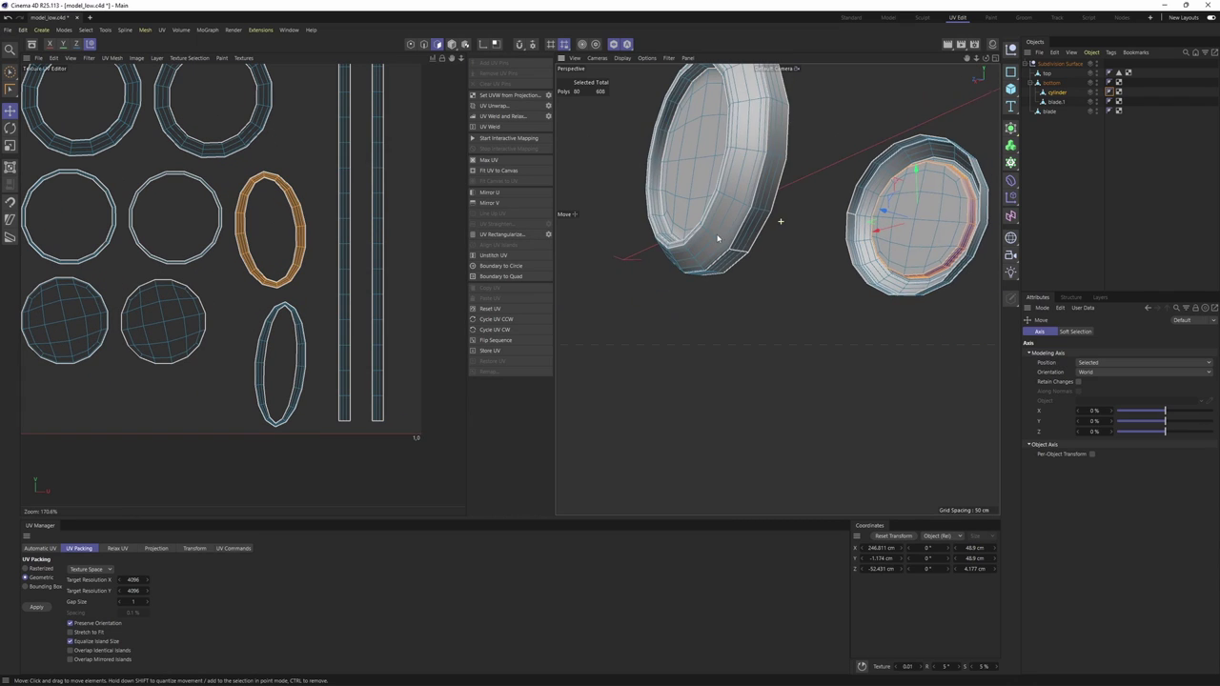
left_click_drag(781, 222, 704, 272, "alt")
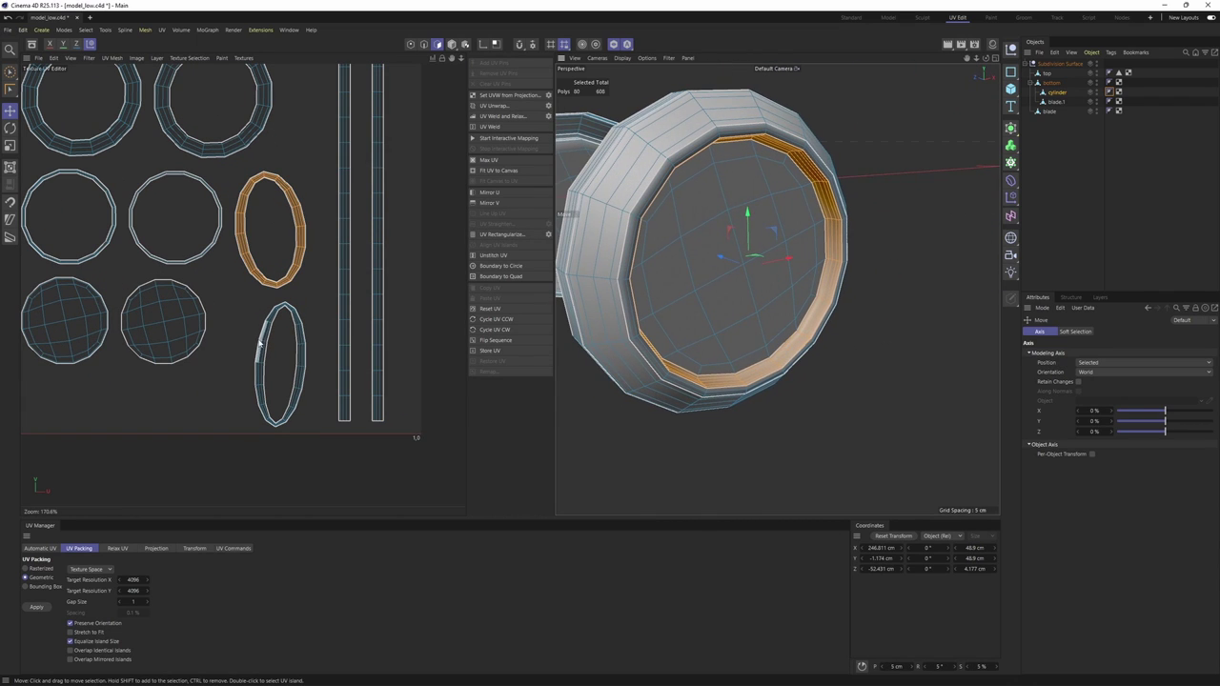
- Select one row of edges crossing the upper elliptical ring island's band as a cut
scroll(299, 239, "up", 9)
left_click(299, 237)
scroll(310, 226, "up", 3)
middle_click_drag(384, 81, 360, 237, "alt")
scroll(381, 165, "up", 3)
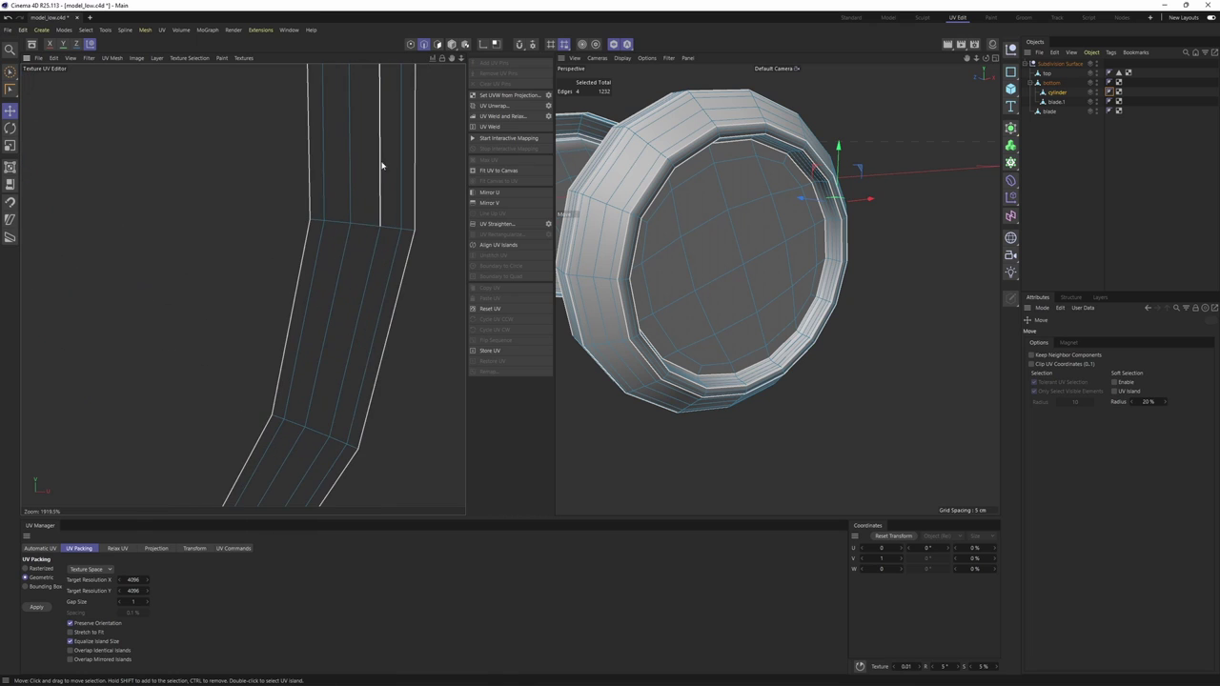
scroll(356, 227, "down", 6)
key("Return")
key("Return")
key("Return")
scroll(370, 221, "up", 4)
double_click(371, 218)
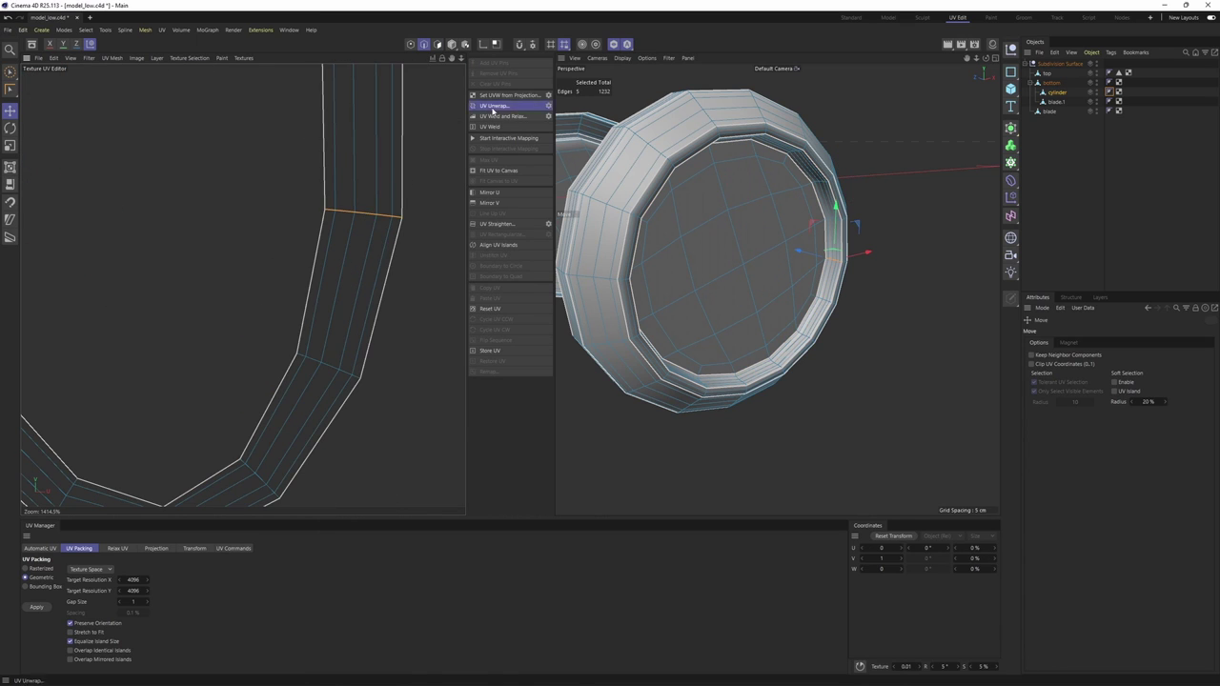
- Unwrap the upper elliptical ring island along its cut and rectangularize the resulting band
left_click(494, 107)
scroll(331, 184, "down", 12)
key("Return")
left_click(503, 234)
- Select one row of edges crossing the last elliptical ring island's band as a cut
scroll(271, 294, "up", 13)
key("Return")
double_click(285, 324)
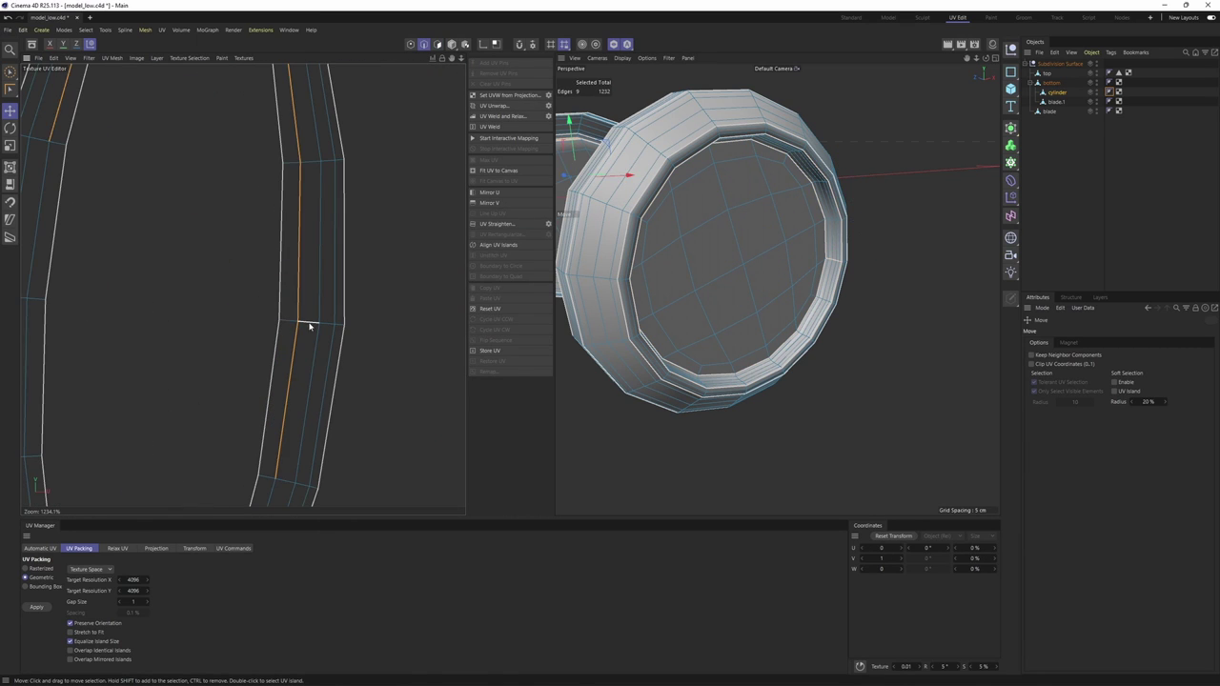
double_click(308, 324)
- Unwrap the last elliptical ring island along its crosswise cut and rectangularize it into a straight strip
scroll(308, 316, "down", 7)
left_click(494, 107)
scroll(300, 225, "down", 12)
key("Return")
left_click(502, 234)
- Move the new straight strip into the free space beside the cylinder's other strips
left_click_drag(172, 148, 275, 144)
middle_click_drag(275, 144, 268, 240, "alt")
left_click_drag(267, 240, 302, 238)
- Select the bottom object and set its Phong tag's angle to 90°
left_click(1054, 84)
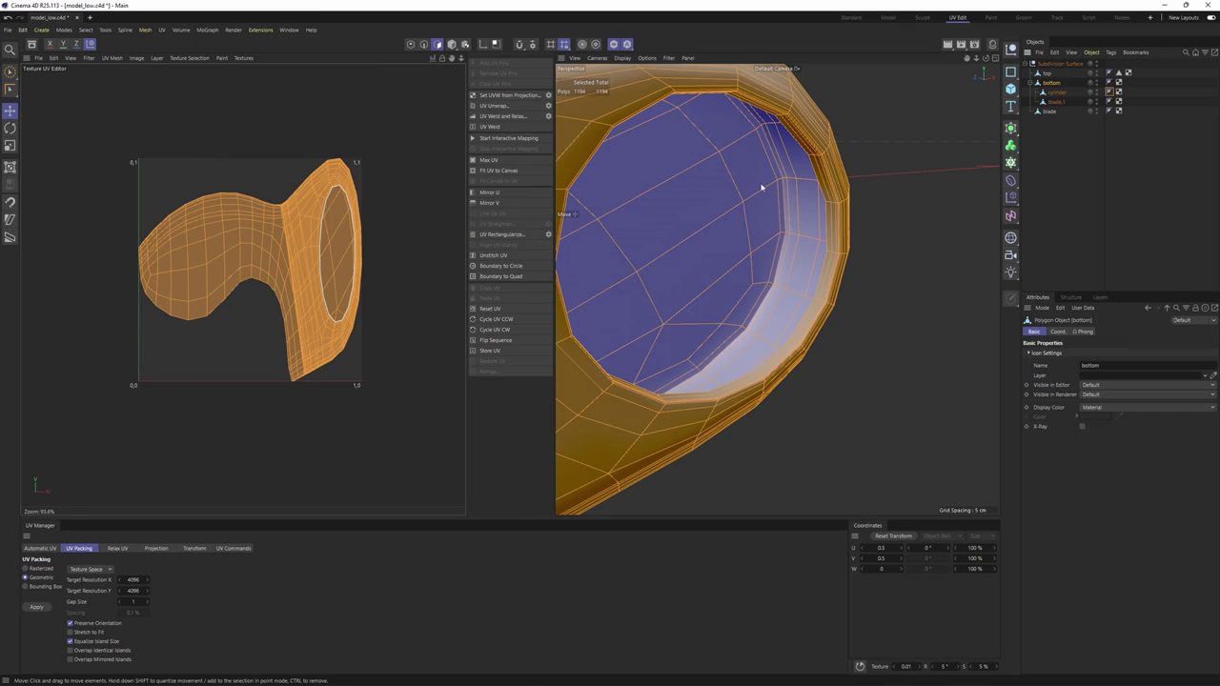
scroll(763, 188, "down", 6)
left_click_drag(777, 242, 760, 289, "alt")
scroll(768, 276, "down", 3)
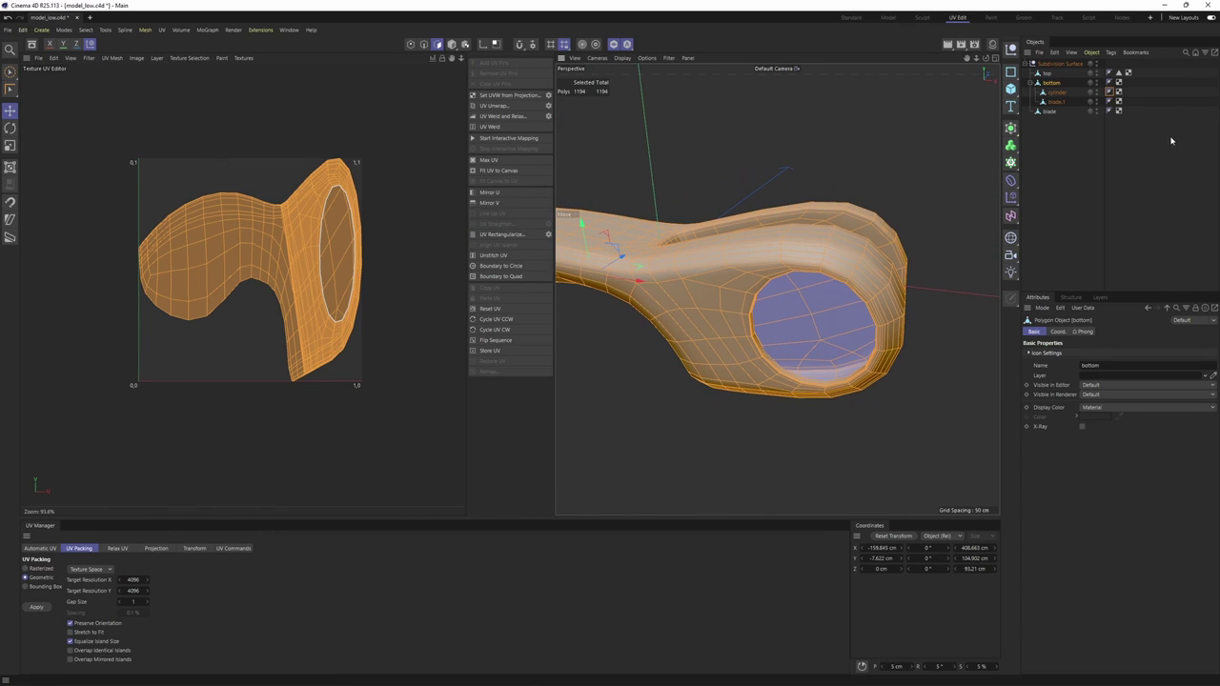
left_click(1110, 92)
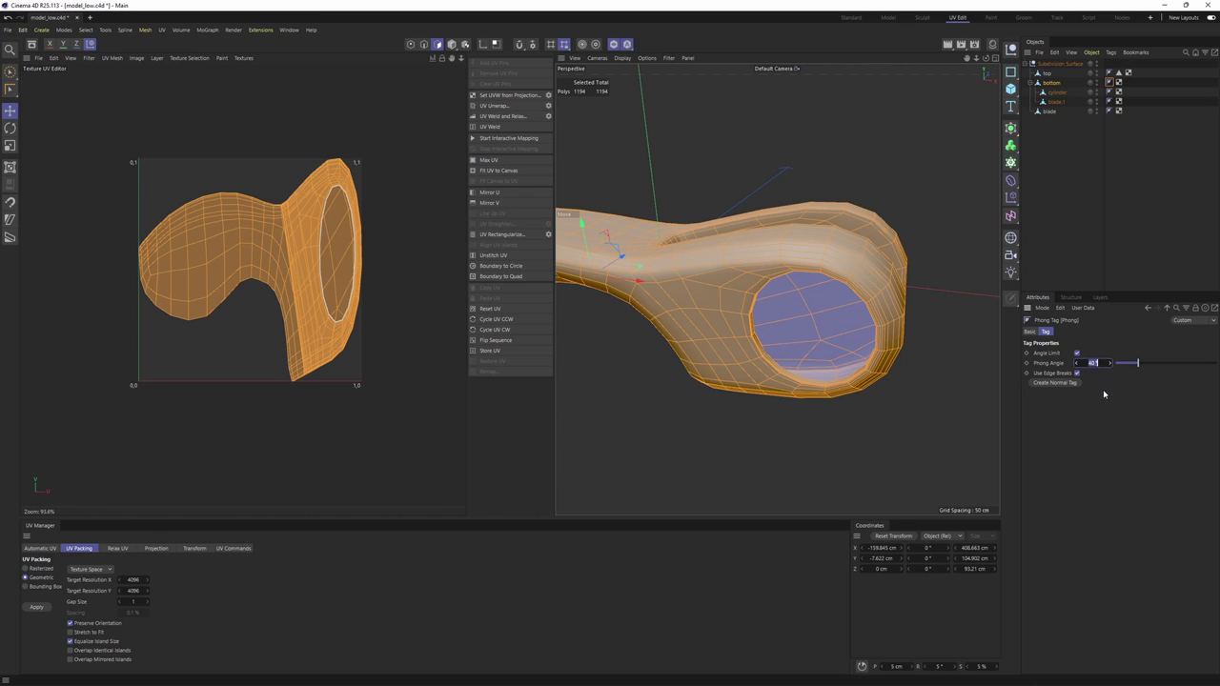
key("Return")
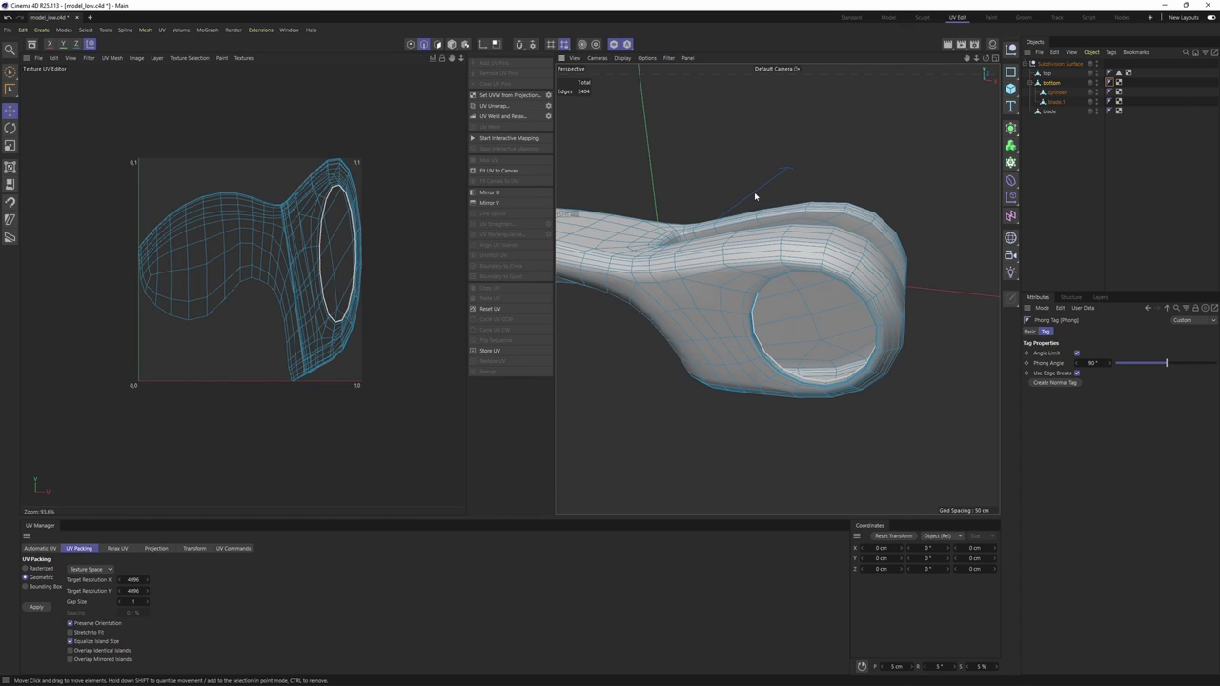
- Select the edge loop around the rim of the bottom object's round hole using Loop Selection
left_click_drag(755, 196, 798, 232, "alt")
scroll(821, 290, "up", 4)
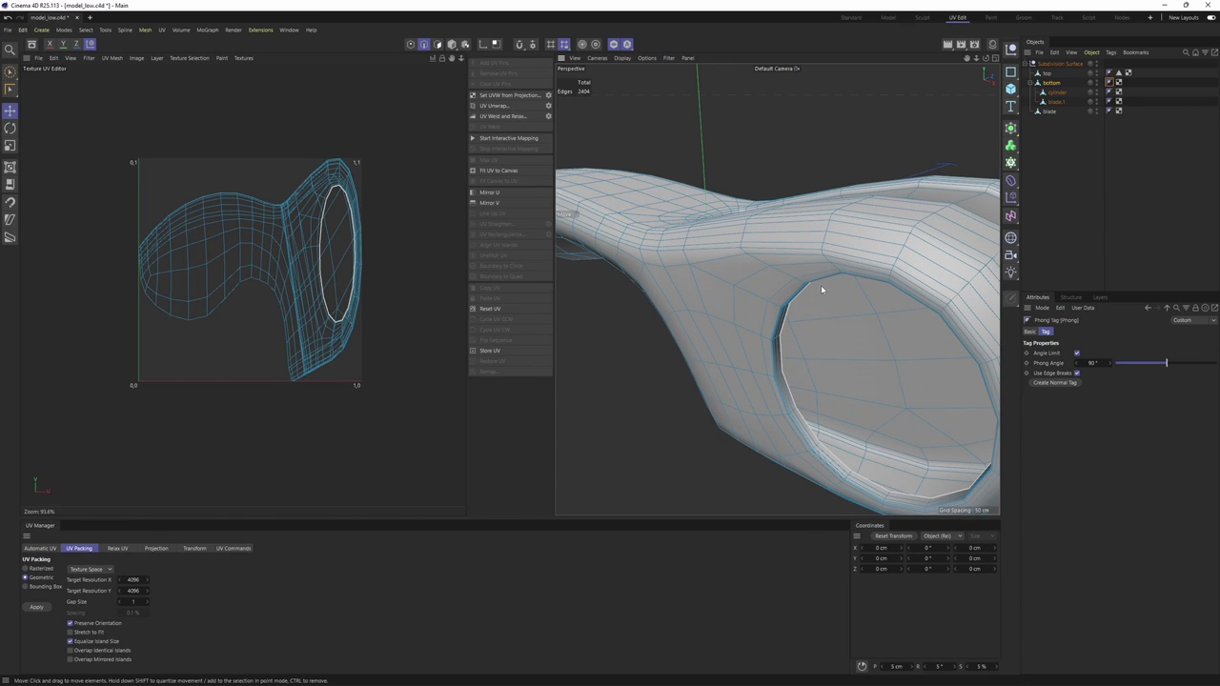
key("u")
key("l")
left_click_drag(801, 299, 774, 246, "alt")
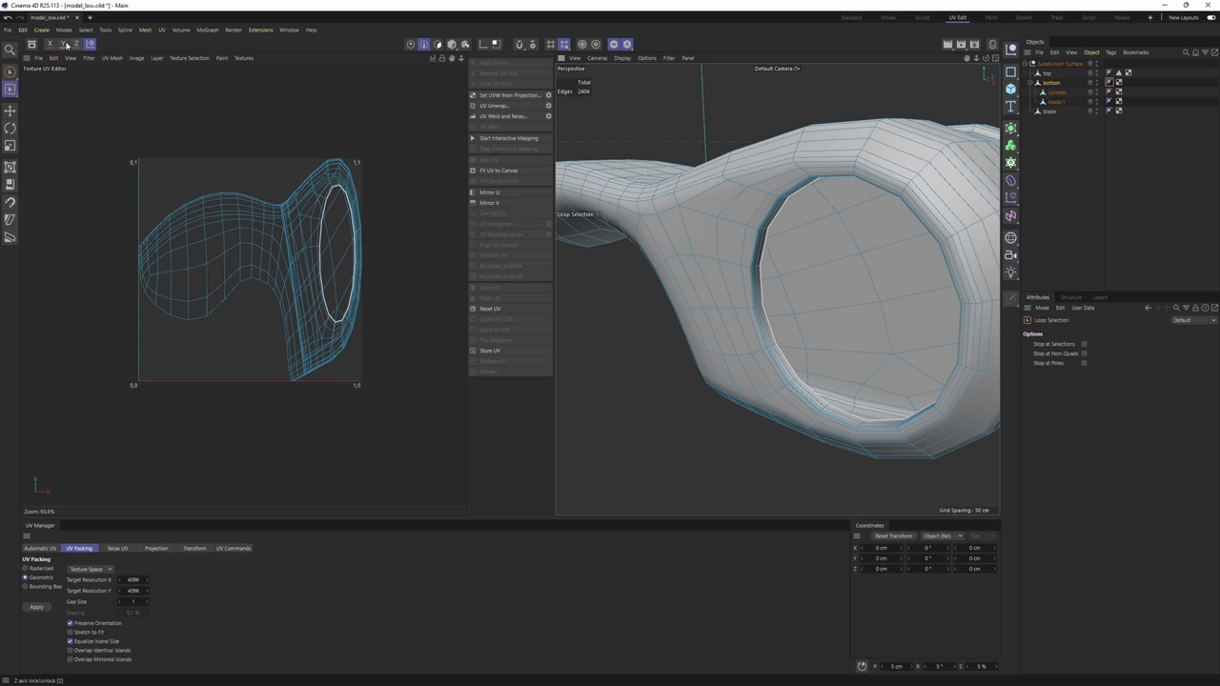
left_click(64, 30)
mouse_move(84, 30)
left_click(115, 102)
scroll(768, 241, "up", 10)
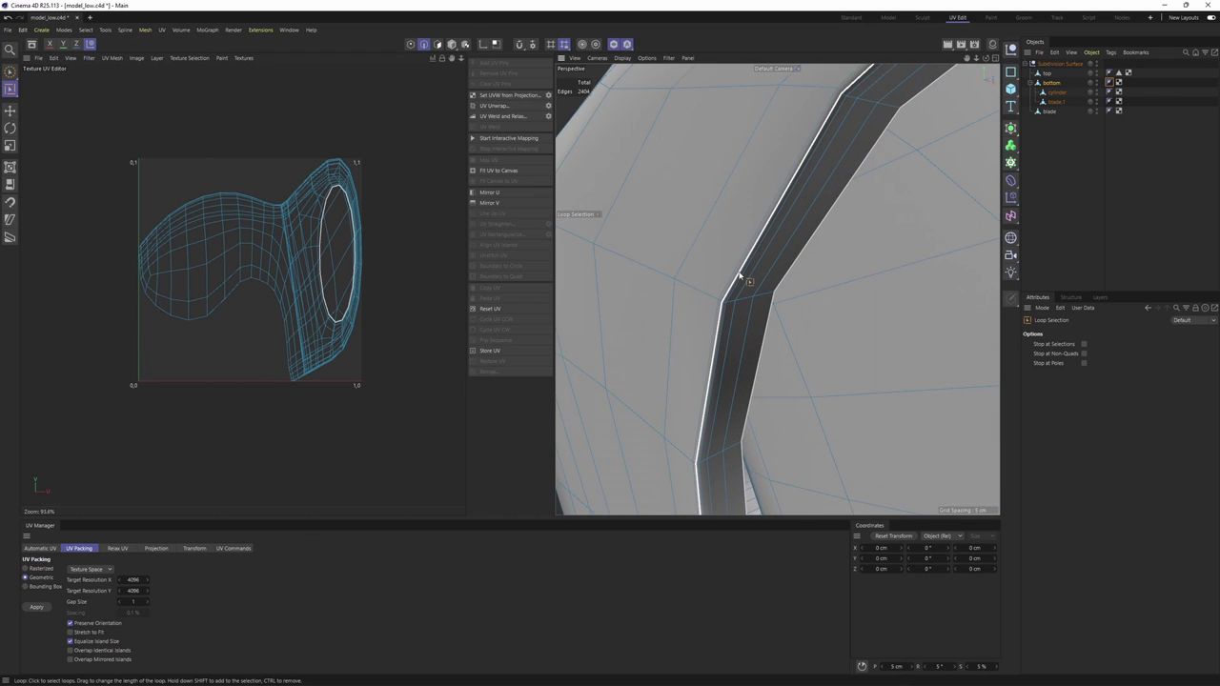
left_click(739, 275)
- Add the opposite hole's rim loop and the edge loop bordering the inside of the fork slot to the selection
scroll(748, 278, "down", 8)
left_click_drag(772, 287, 619, 234, "alt")
scroll(762, 261, "up", 8)
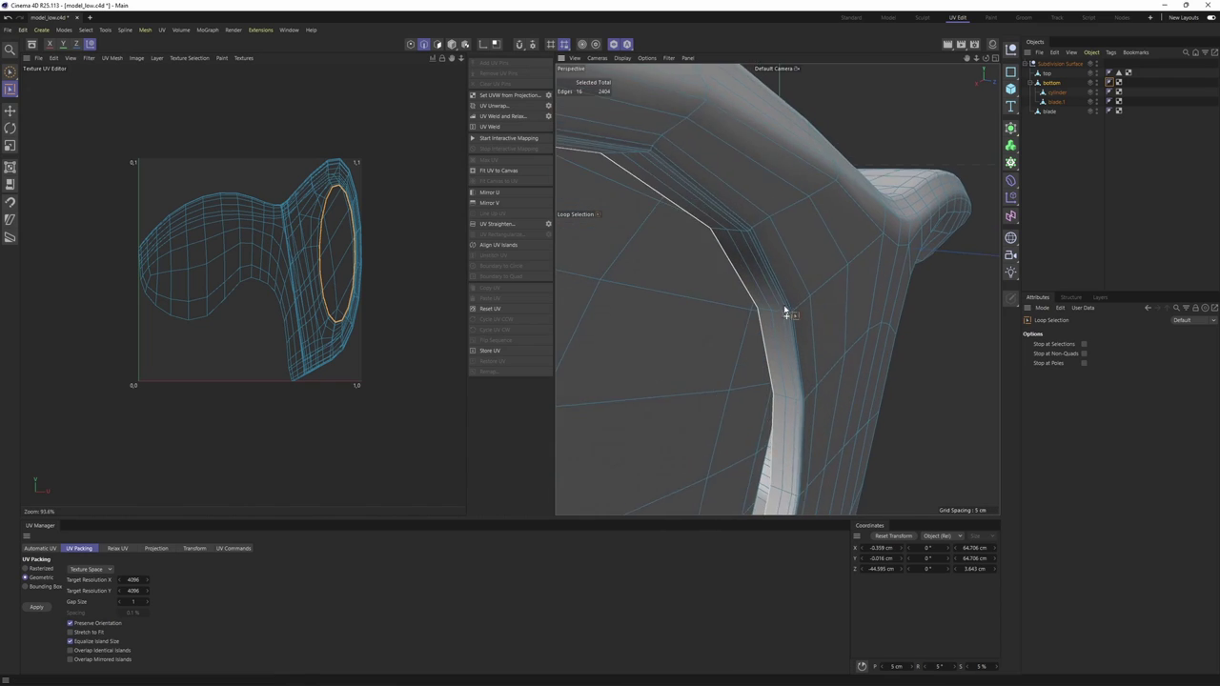
scroll(785, 309, "up", 2)
scroll(797, 340, "down", 8)
left_click_drag(734, 294, 829, 303, "alt")
scroll(681, 143, "up", 6)
left_click(688, 137, "shift")
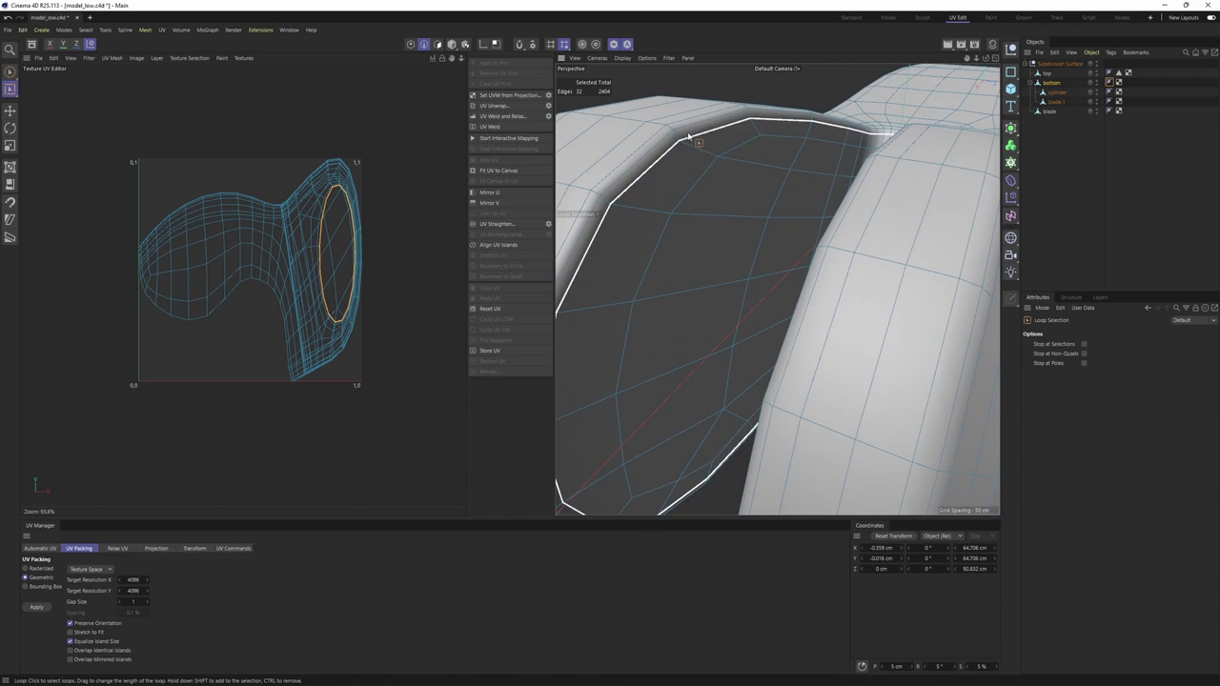
left_click(689, 137, "shift")
- Add the outer edge loop running along the handle and fork, and break the Phong shading on all selected edges
scroll(689, 136, "down", 8)
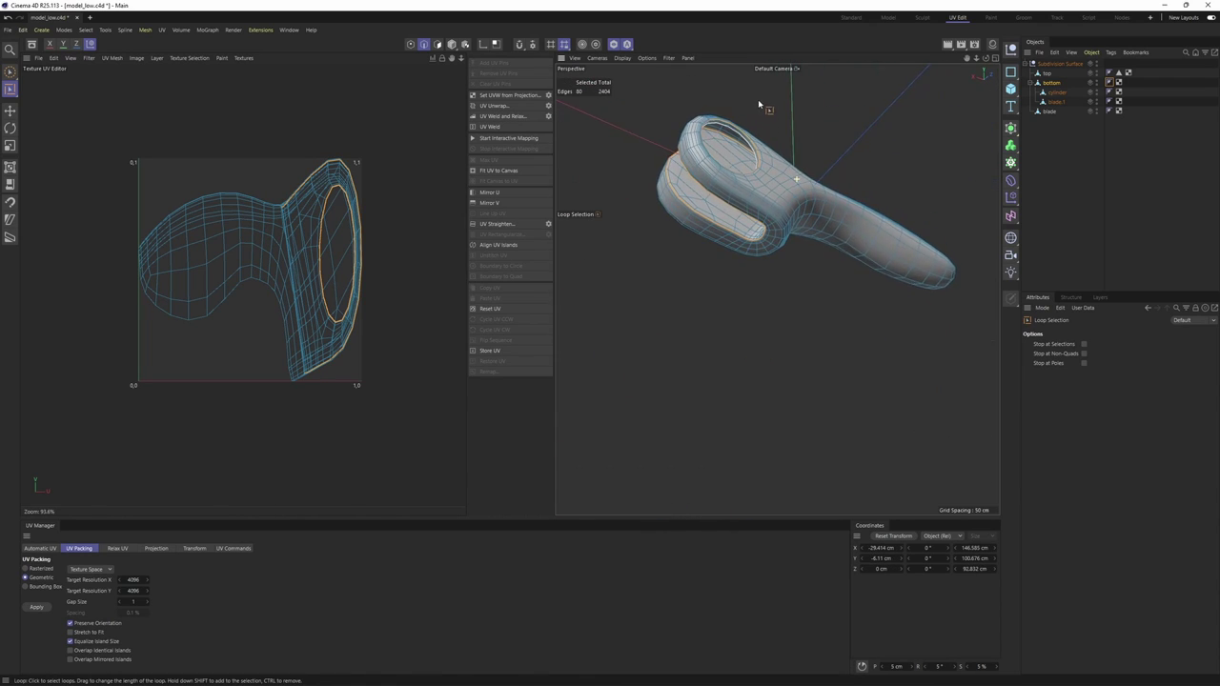
mouse_move(759, 103)
left_mouse_down("alt")
mouse_move(686, 159)
mouse_move(721, 158)
mouse_move(751, 181)
mouse_move(735, 152)
mouse_move(727, 169)
mouse_move(790, 144)
mouse_move(805, 209)
mouse_move(851, 286)
mouse_move(773, 273)
mouse_move(791, 246)
mouse_move(716, 239)
mouse_move(629, 264)
mouse_move(778, 289)
mouse_move(777, 203)
mouse_move(784, 299)
mouse_move(732, 282)
mouse_move(777, 290)
mouse_move(793, 274)
mouse_move(839, 305)
left_mouse_up("alt")
scroll(743, 159, "up", 5)
left_click(751, 182, "shift")
scroll(727, 169, "down", 6)
right_click(785, 298)
left_click(843, 602)
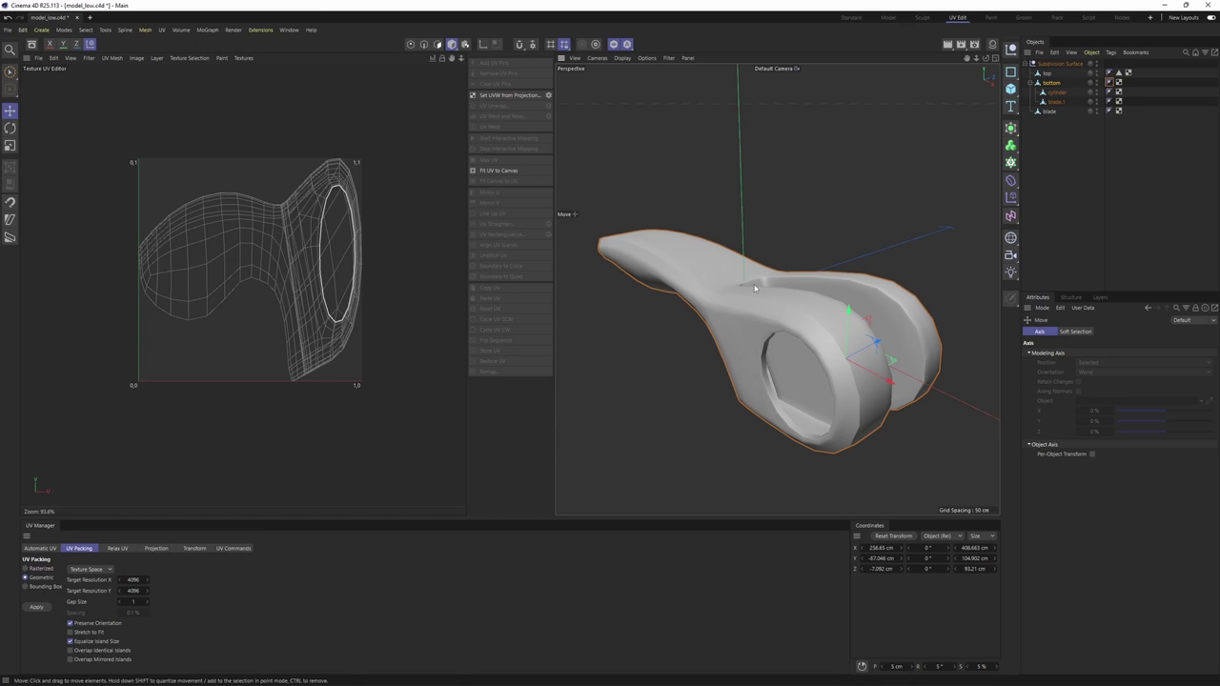
- Select all Phong break edges of the bottom object with Phong Break Selection and unwrap its UVs along them
scroll(753, 287, "up", 5)
scroll(679, 247, "down", 3)
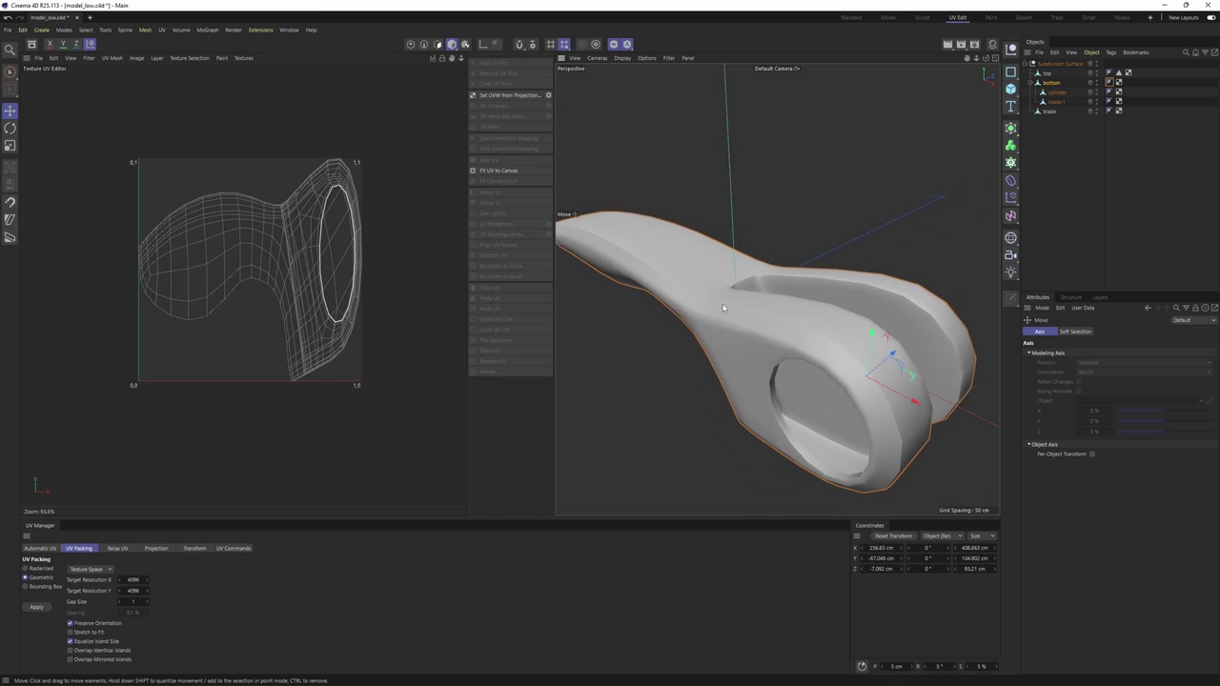
key("Return")
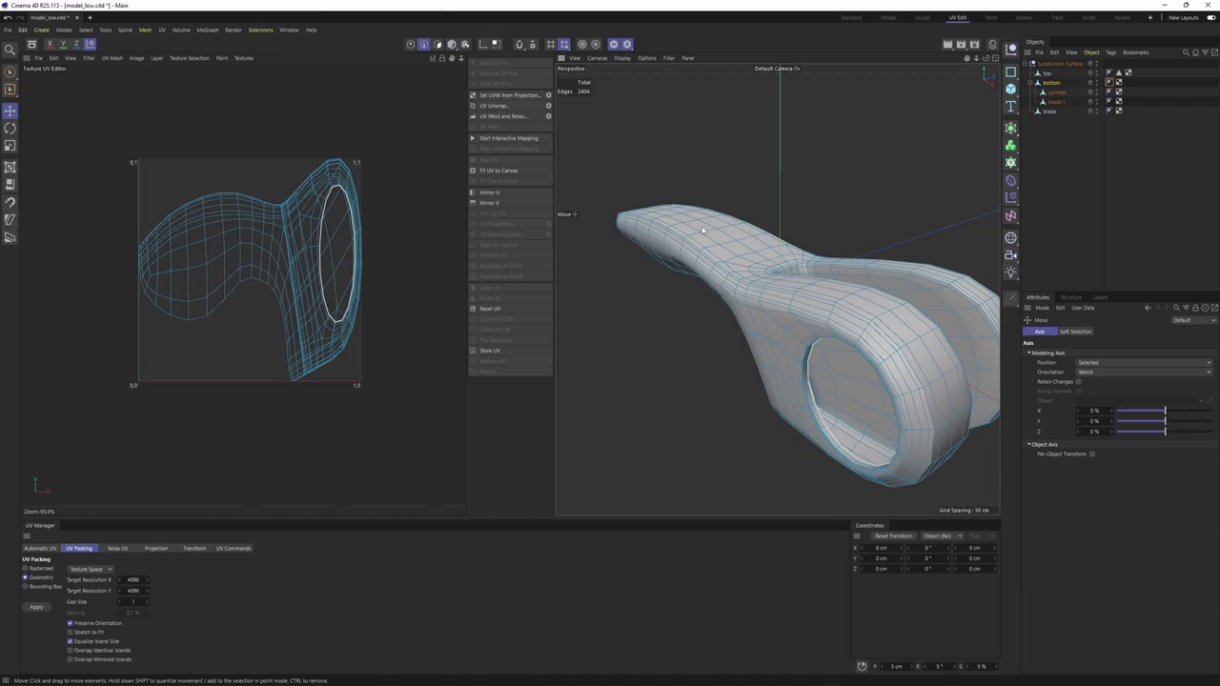
left_click(86, 30)
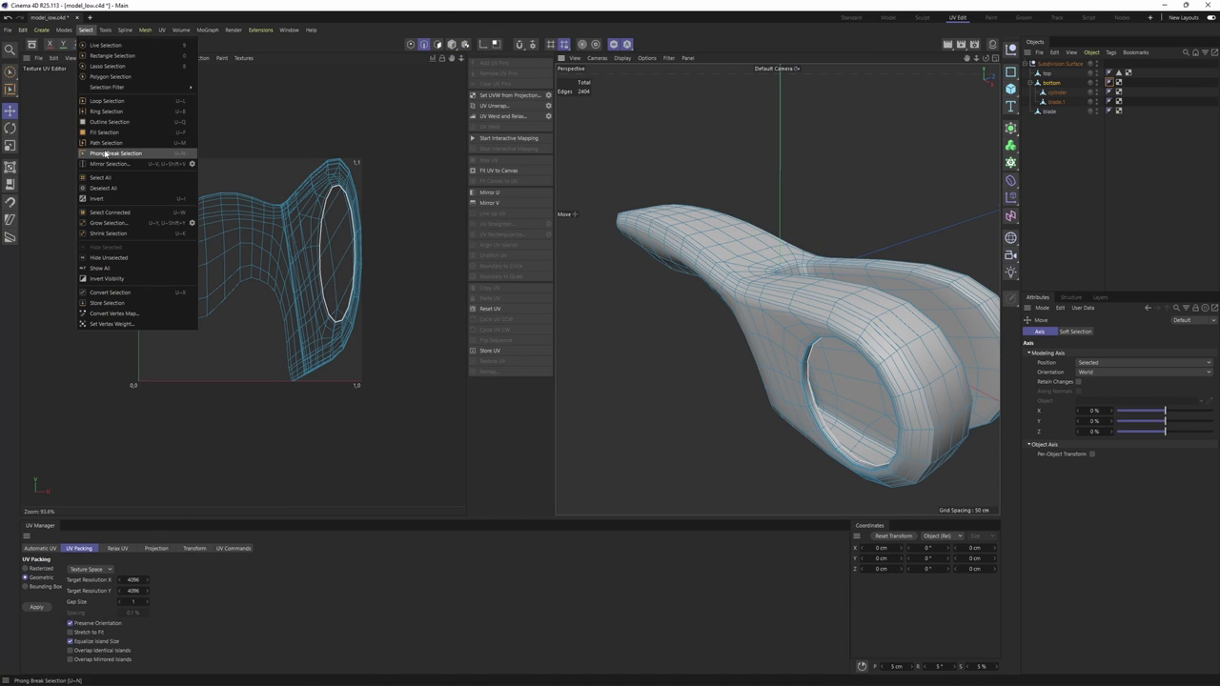
left_click(137, 149)
left_click(1044, 388)
left_click_drag(859, 394, 770, 336, "alt")
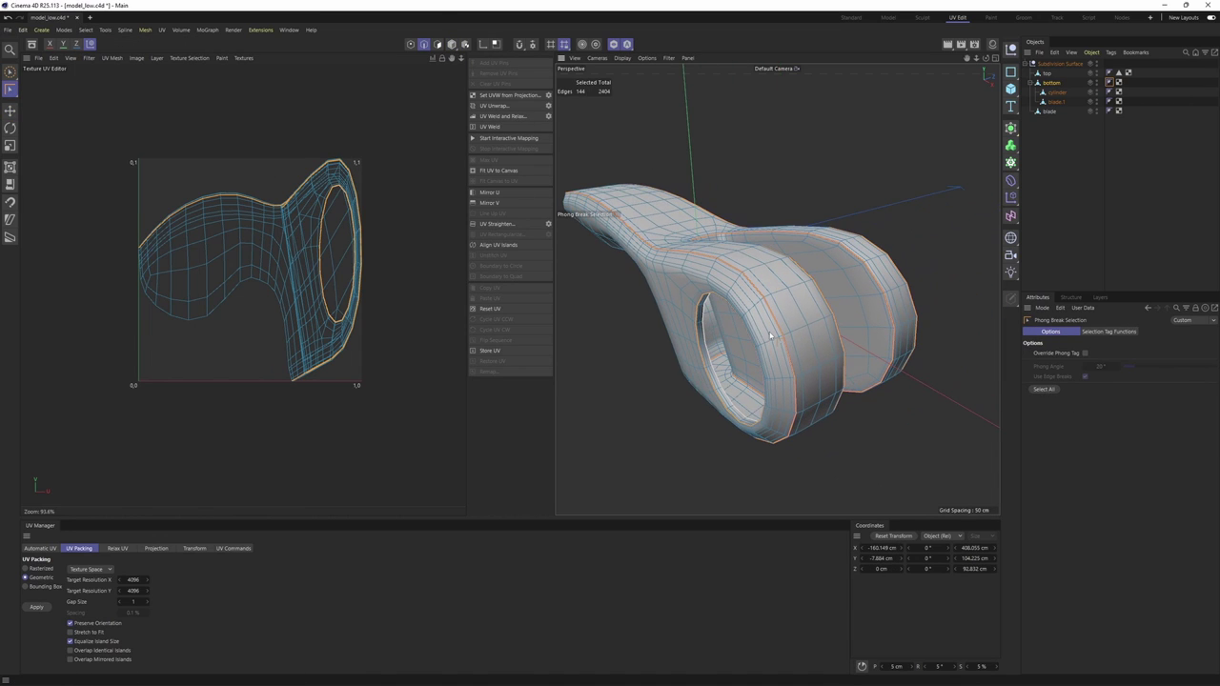
left_click(491, 106)
scroll(203, 283, "up", 6)
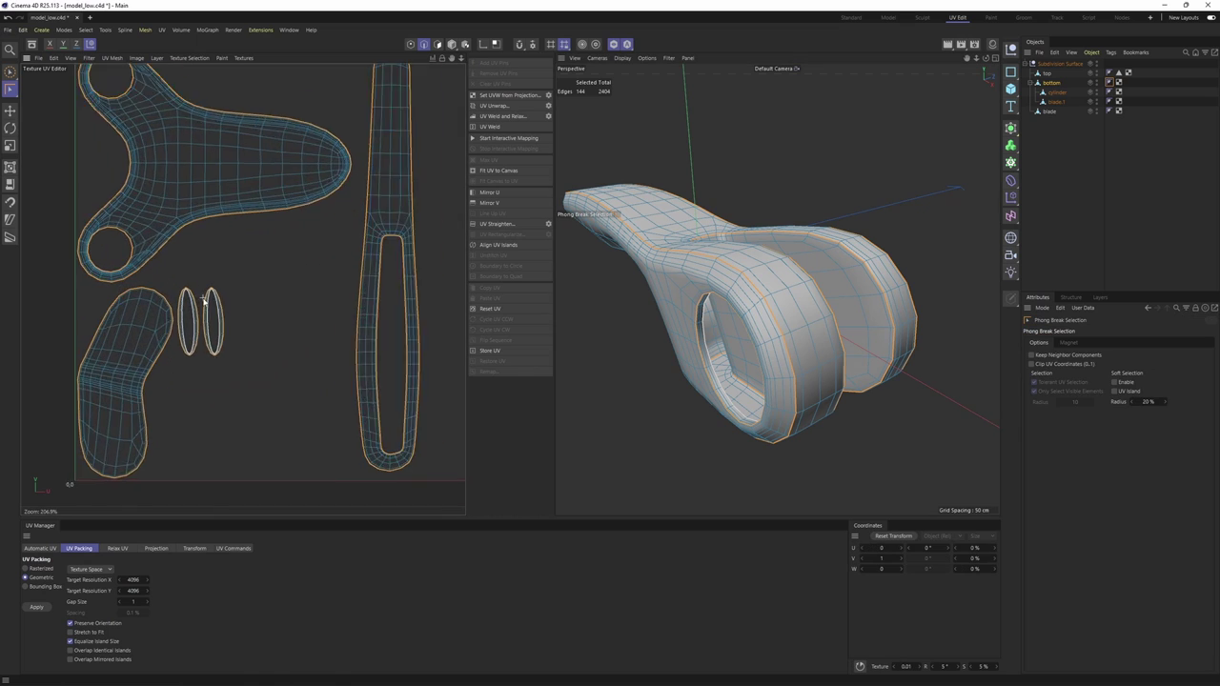
- Select one of the two narrow hole ring islands and one row of edges crossing its band as a cut
key("Return")
scroll(211, 335, "up", 4)
key("e")
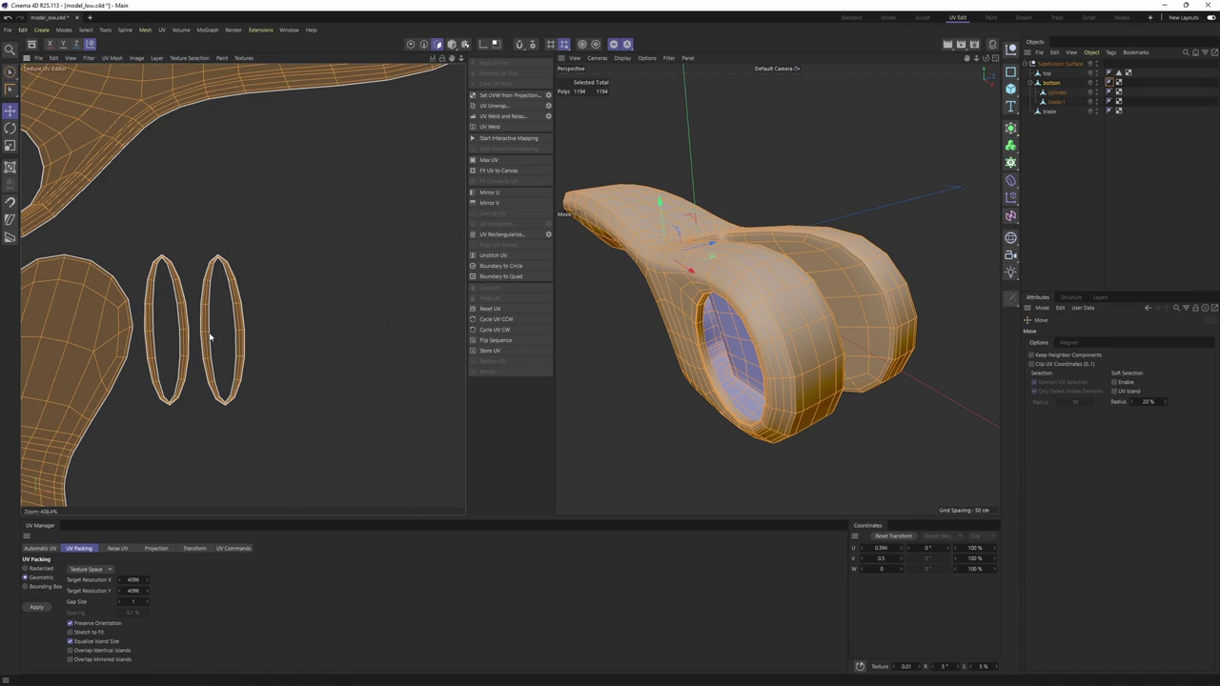
double_click(209, 338)
left_click_drag(766, 327, 840, 300, "alt")
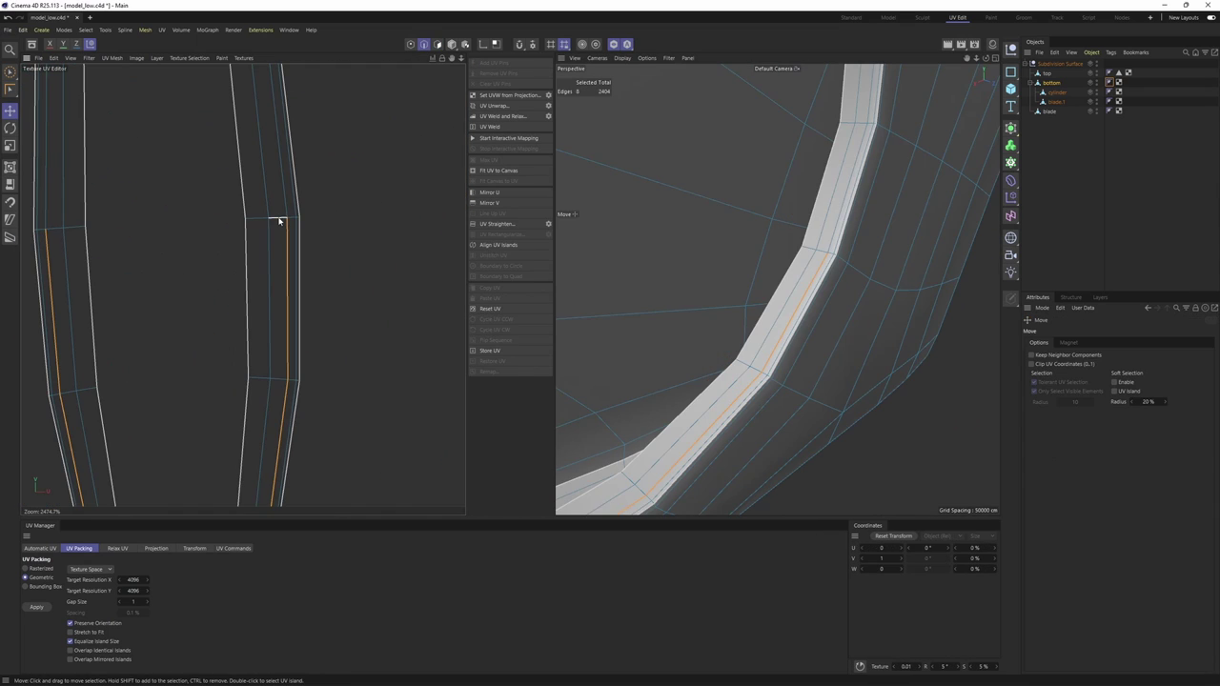
scroll(278, 221, "down", 7)
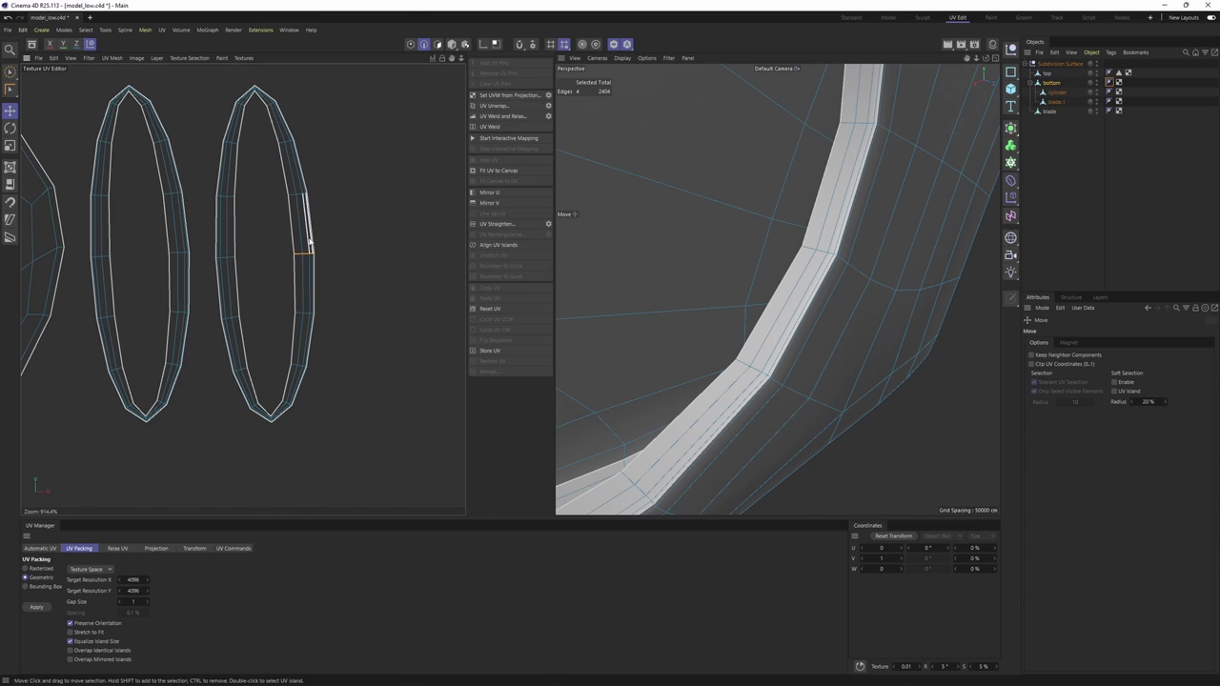
- Unwrap the selected hole ring island along its cut and place it as a straight strip beside the long slotted island
left_click(511, 106)
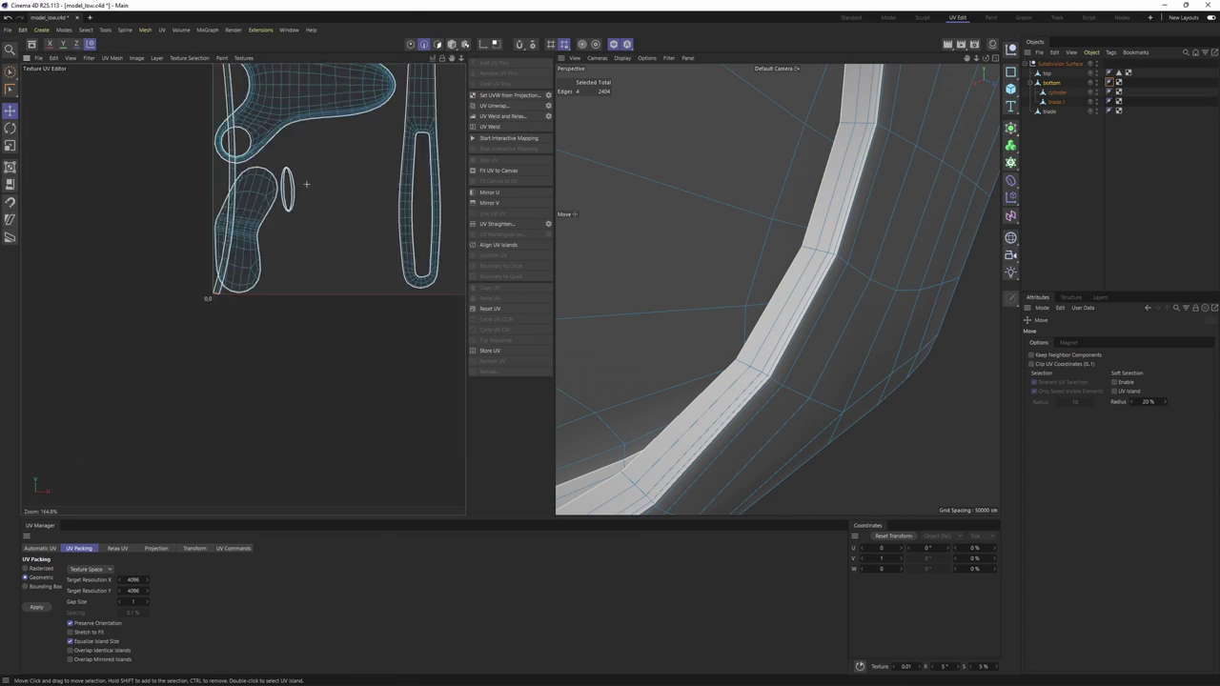
scroll(312, 181, "down", 2)
key("Return")
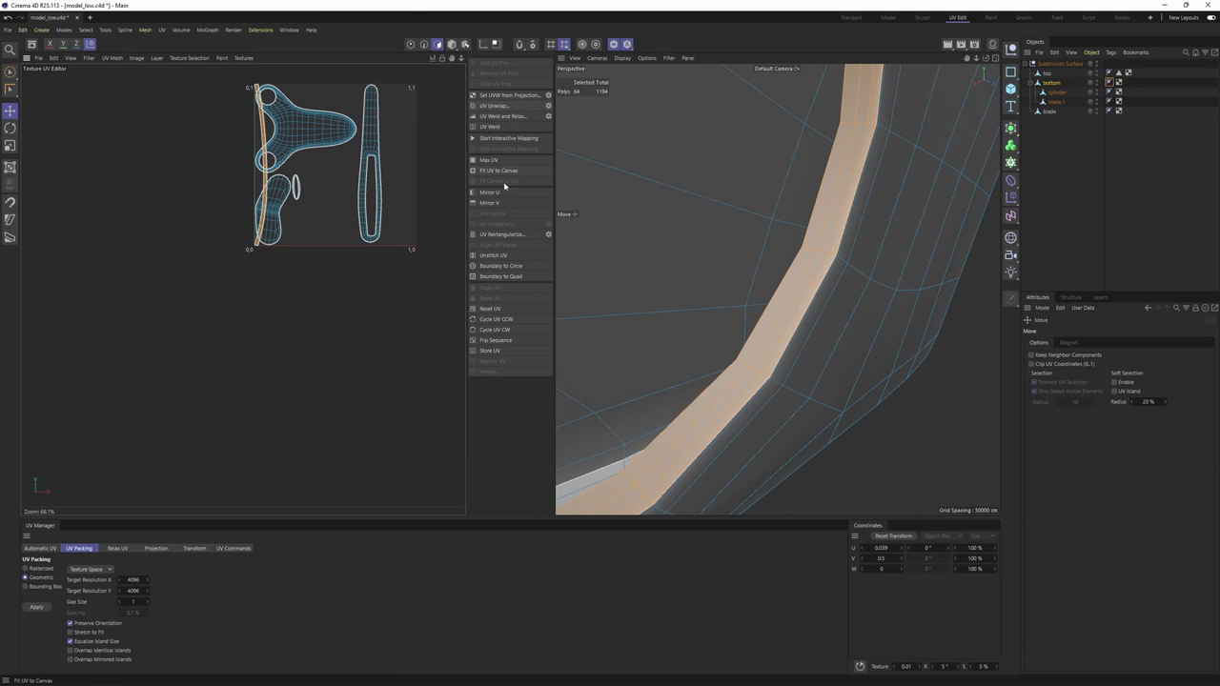
left_click_drag(396, 164, 408, 165)
- Select one row of edges crossing the remaining narrow ring island's band and unwrap only that island along it
scroll(299, 190, "up", 13)
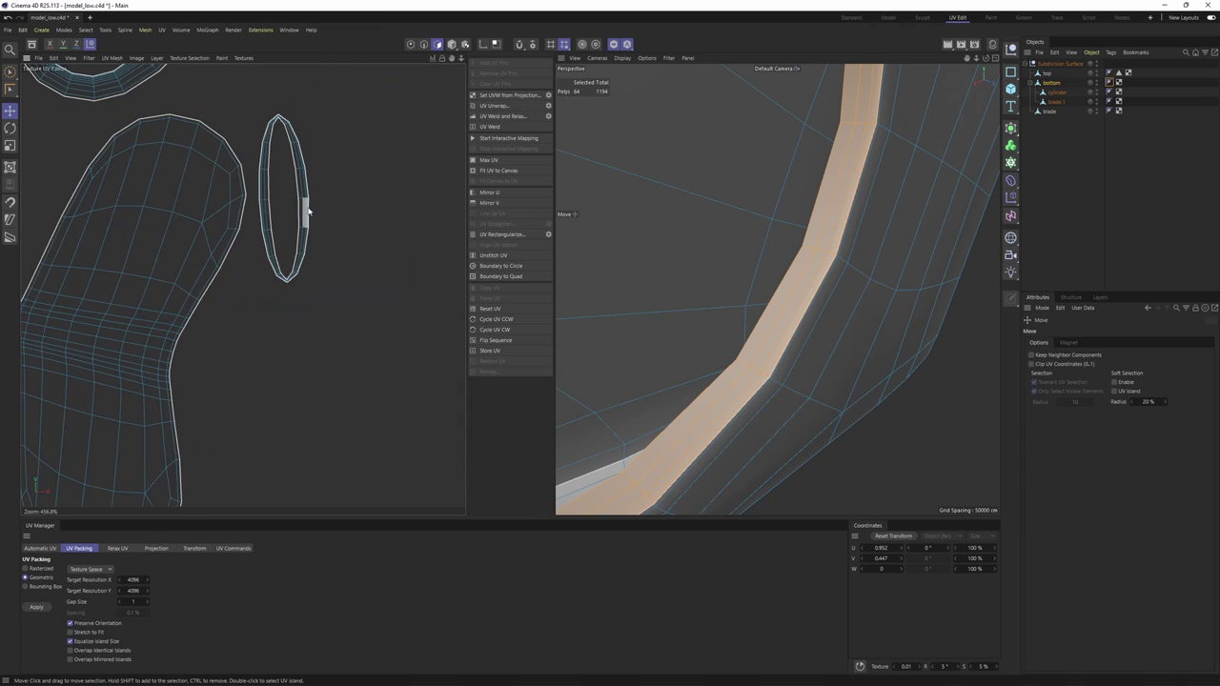
double_click(305, 212)
scroll(303, 212, "up", 8)
key("Return")
scroll(301, 191, "down", 15)
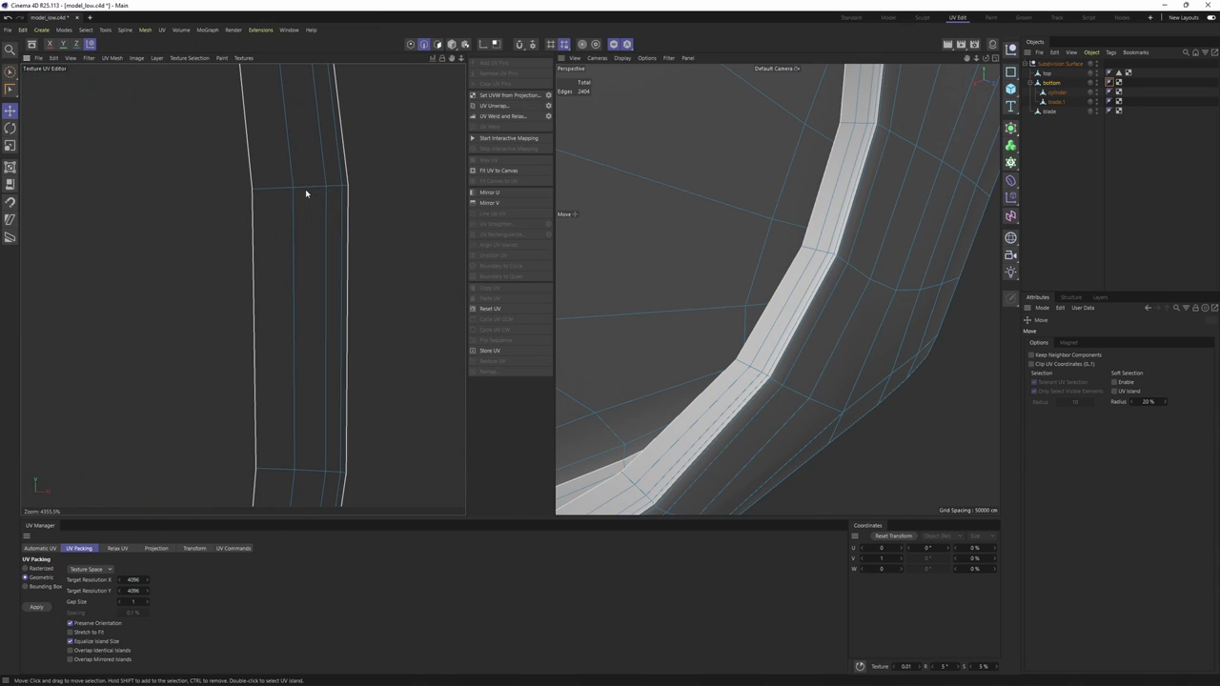
- Rectangularize the second unwrapped hole band and move it between the long slotted island and the first strip
key("Return")
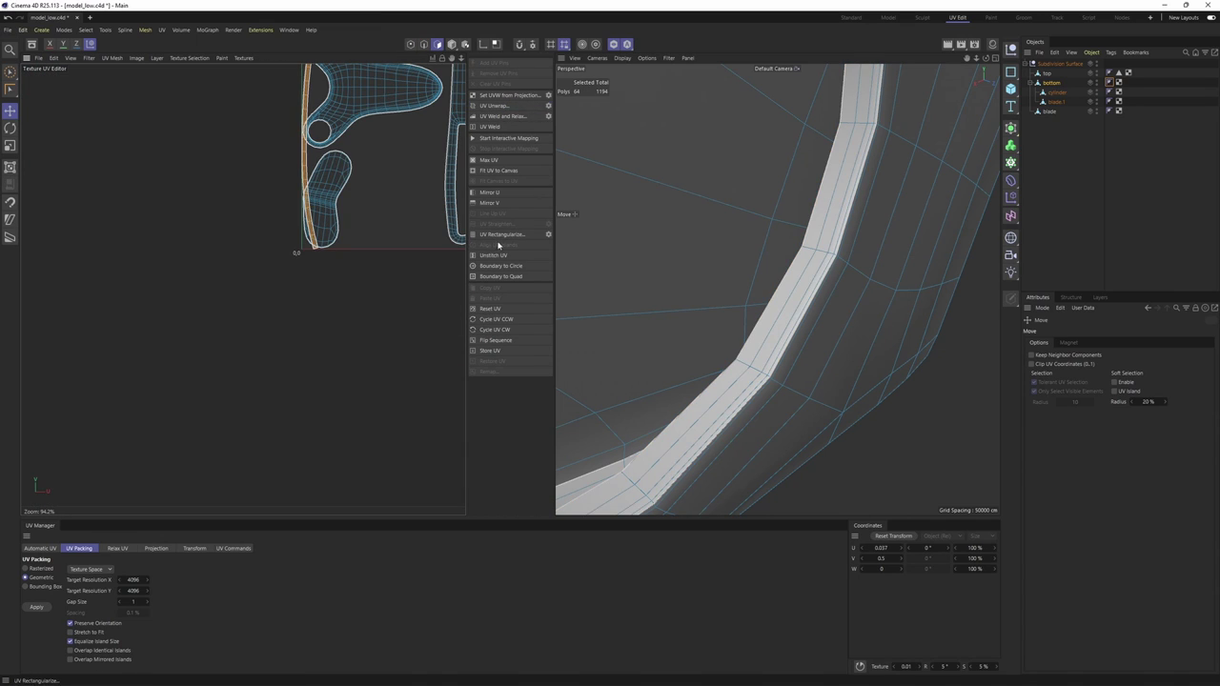
left_click(500, 236)
middle_click_drag(459, 150, 406, 268, "alt")
left_click_drag(406, 269, 476, 267)
middle_click_drag(452, 248, 362, 257, "alt")
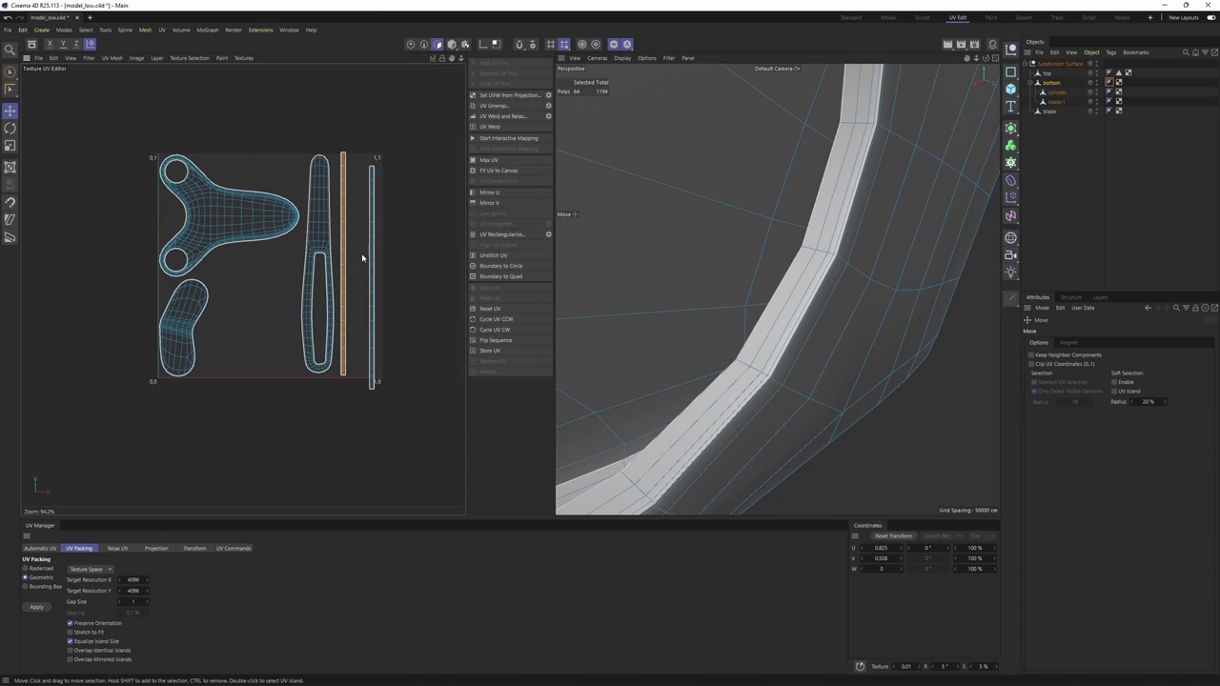
- Select the top object and set its Phong tag's angle to 90°
left_click(1048, 74)
key("h")
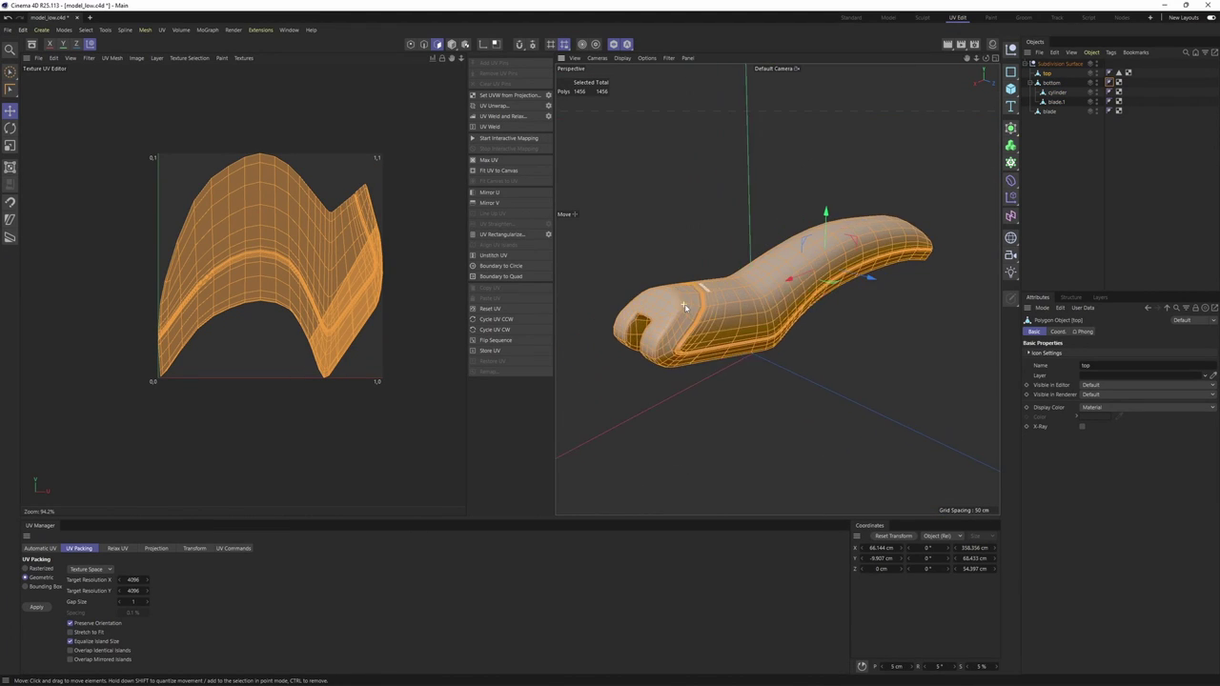
key("Return")
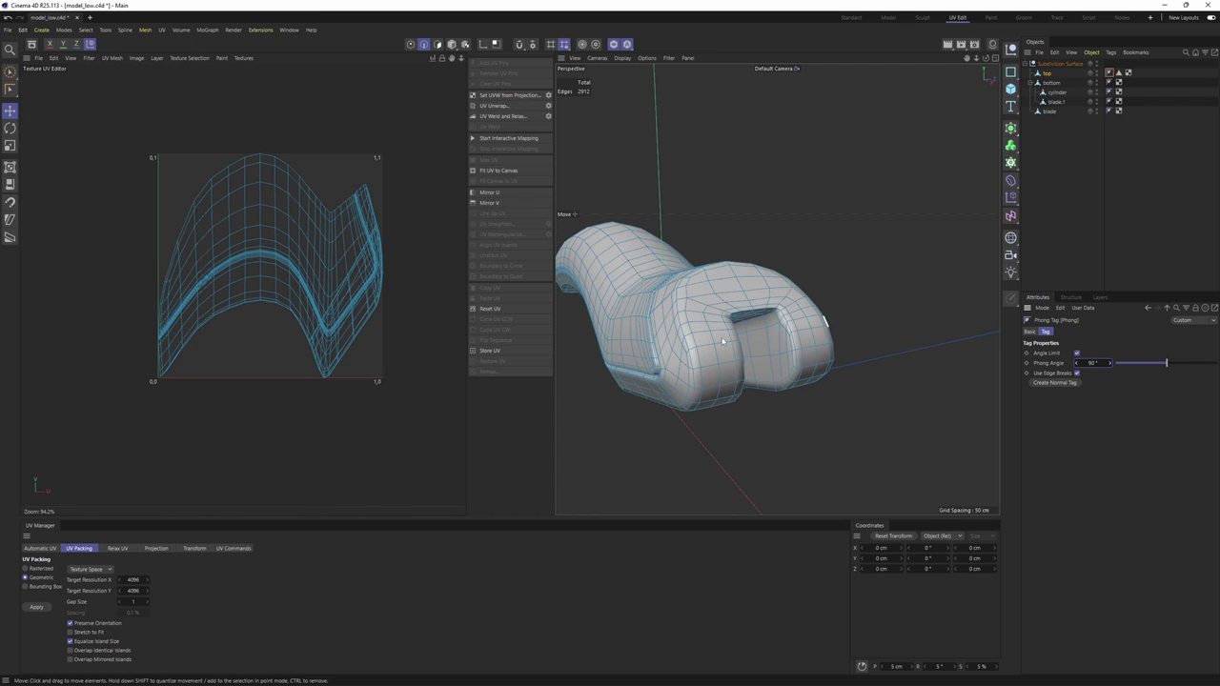
- Loop-select the hard edge loops along the top object's outline and around the slot in its head
left_click_drag(722, 342, 734, 313, "alt")
key("u")
key("l")
scroll(799, 345, "up", 4)
left_click(780, 331)
scroll(858, 317, "up", 5)
left_click(871, 296, "shift")
scroll(871, 296, "down", 5)
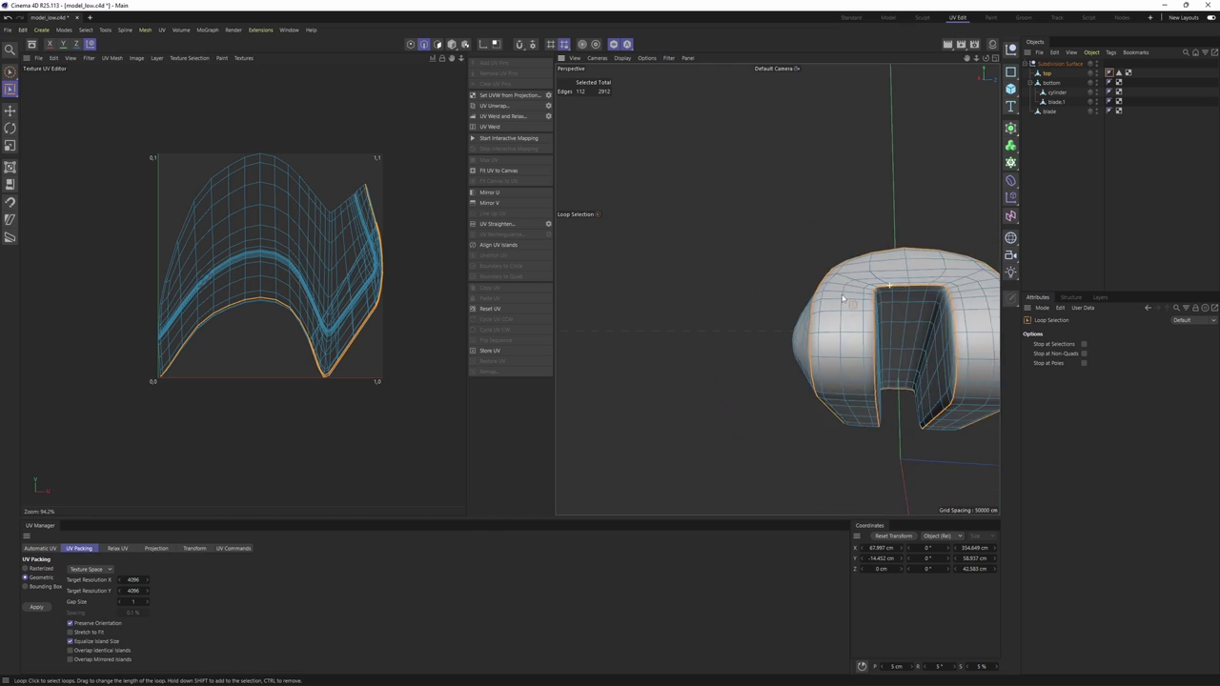
- Add the edge loop running along the groove of the top object to the edge selection
left_click_drag(839, 288, 906, 398, "alt")
scroll(838, 299, "down", 3)
scroll(858, 267, "up", 5)
scroll(874, 312, "up", 4)
scroll(890, 347, "up", 4)
scroll(947, 349, "down", 2)
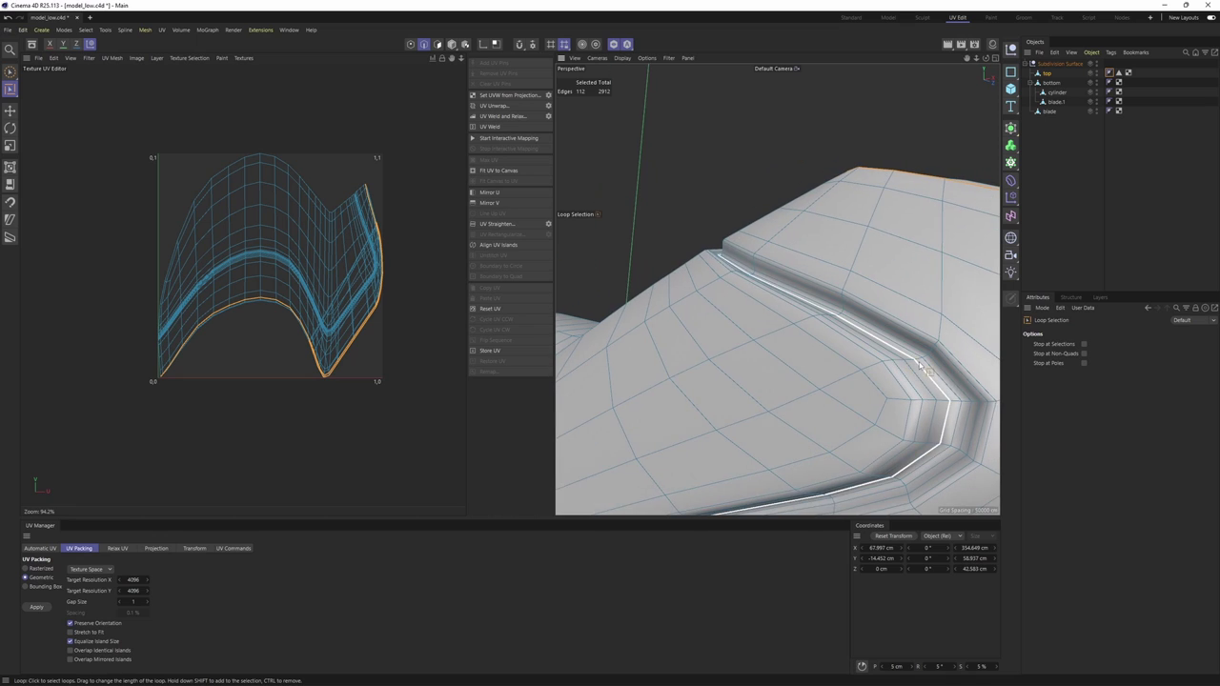
left_click(931, 364, "shift")
- Fill-select the lower band's polygons to check that the selected edge loops enclose it, returning to the edge selection
scroll(933, 360, "down", 6)
left_click_drag(816, 353, 857, 291, "alt")
scroll(871, 335, "down", 3)
key("u")
key("f")
left_click(908, 336)
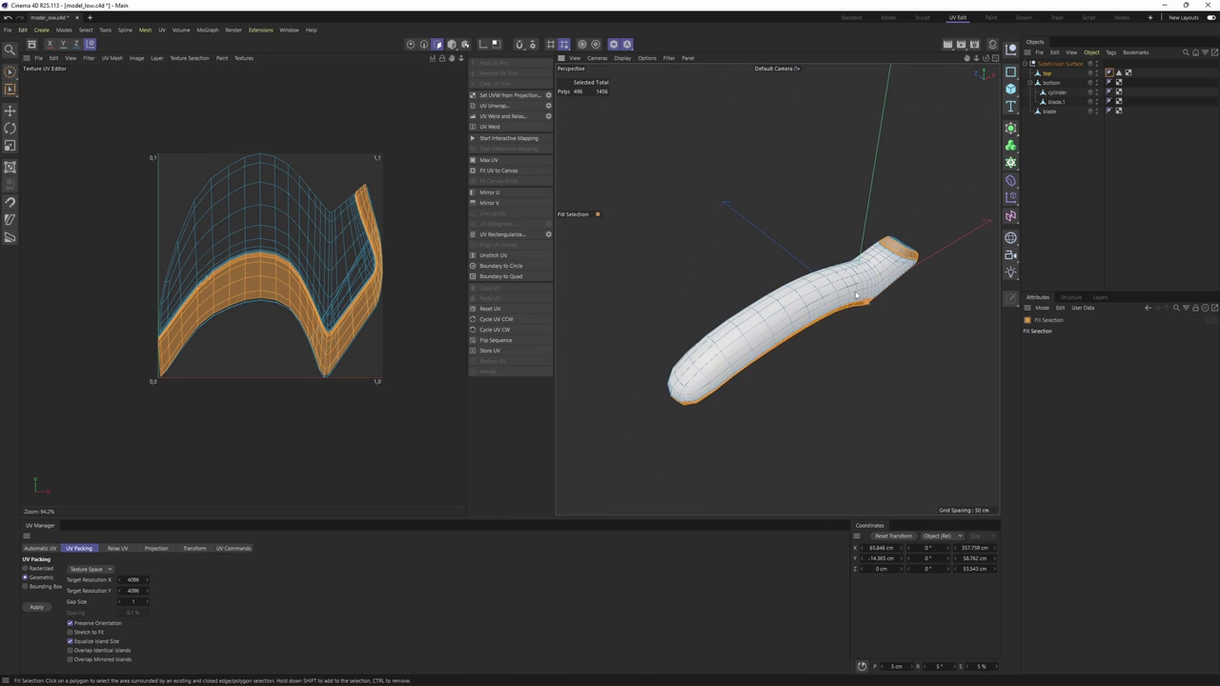
key("Return")
- Add the row of edges crossing the band at the middle of the head, between its front loop and the groove
scroll(894, 244, "up", 5)
key("e")
scroll(896, 239, "up", 5)
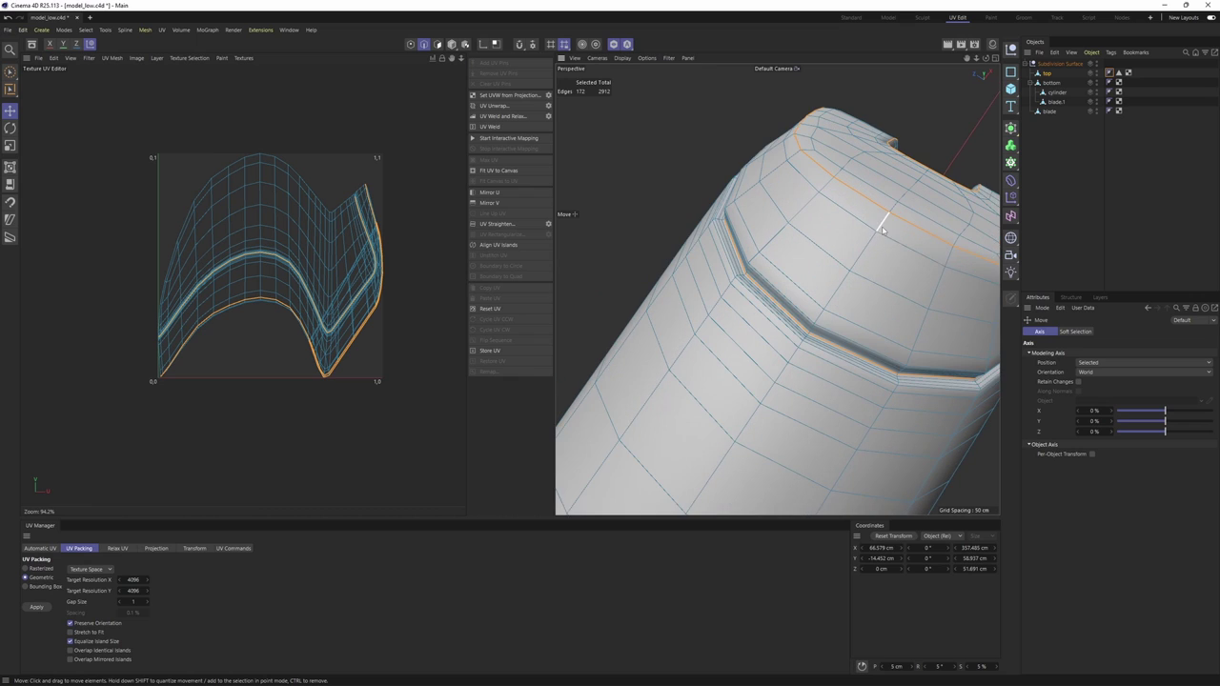
scroll(840, 283, "up", 4)
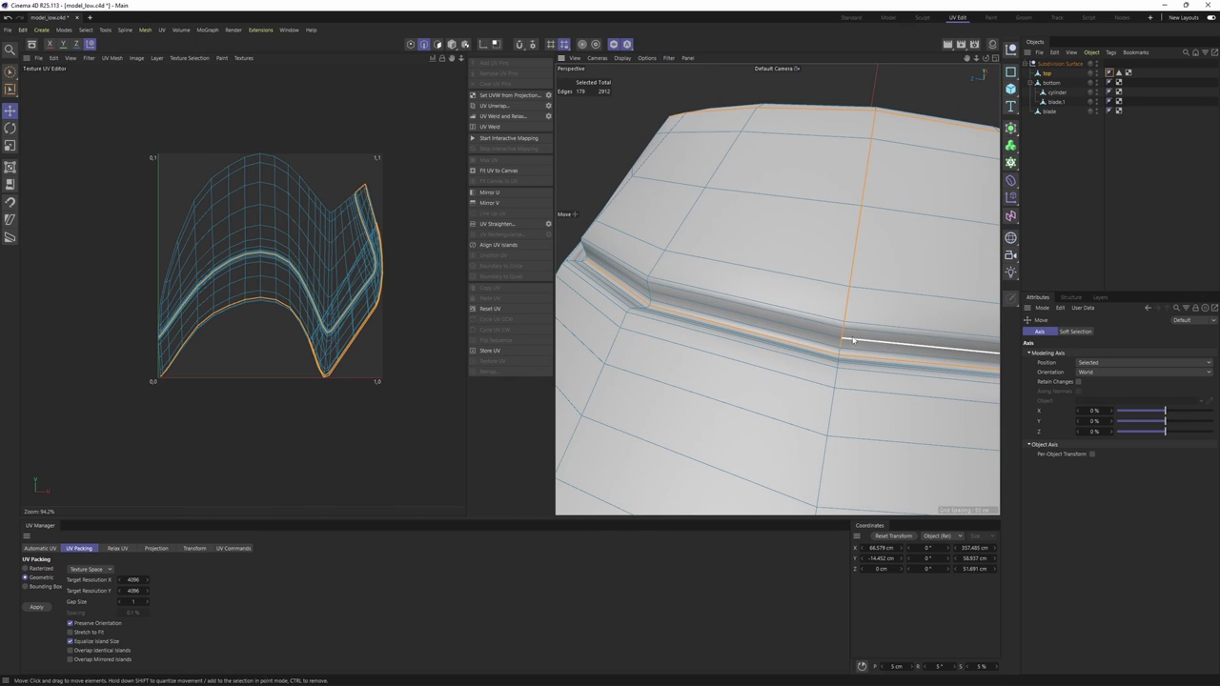
scroll(853, 340, "up", 3)
left_click(834, 357, "shift")
scroll(833, 353, "down", 10)
middle_click_drag(805, 400, 828, 172, "alt")
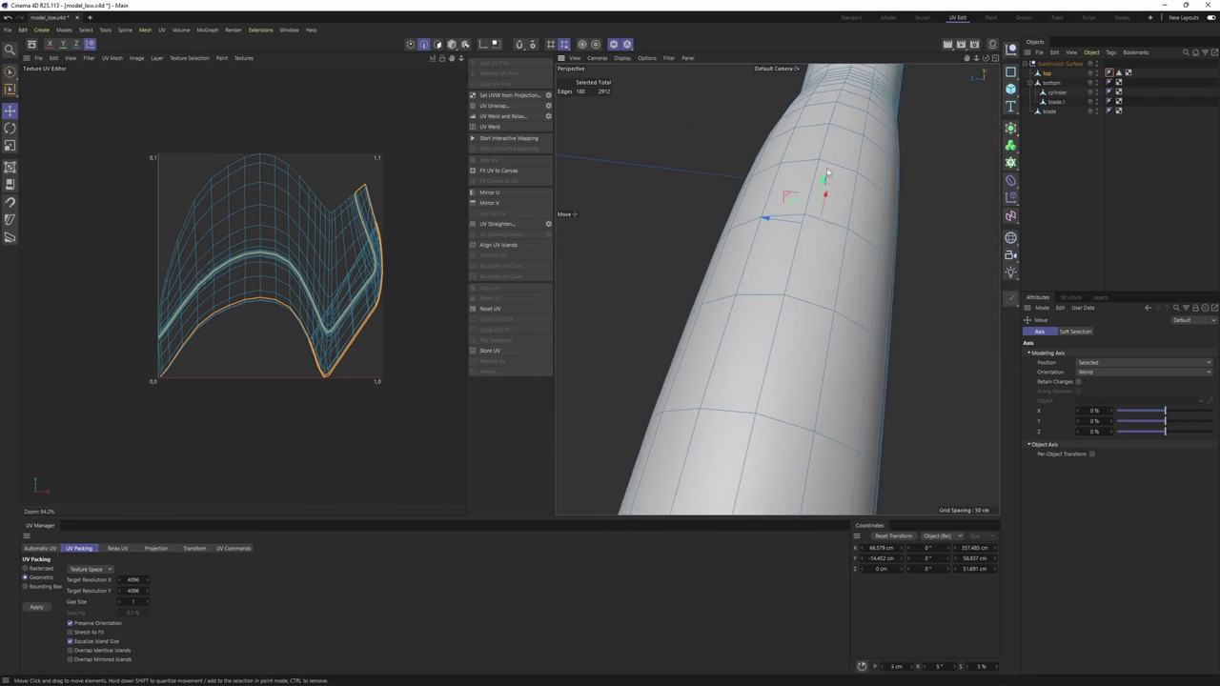
- Add the row of edges crossing the band at the middle of the handle's rear tip
scroll(827, 173, "down", 3)
left_click_drag(801, 381, 772, 268, "alt")
scroll(774, 357, "up", 8)
left_click(773, 320, "shift")
scroll(775, 353, "down", 5)
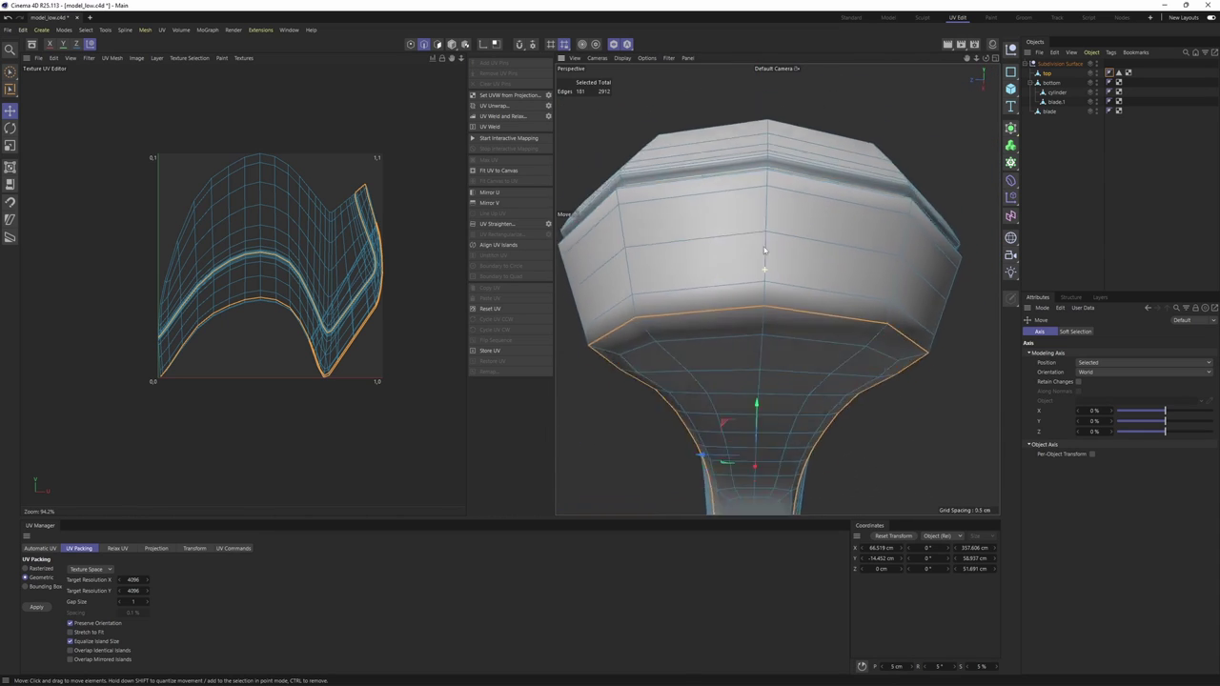
scroll(772, 268, "up", 5)
left_click(765, 327, "shift")
scroll(765, 327, "down", 5)
left_click_drag(765, 327, 689, 333, "alt")
left_click_drag(842, 264, 781, 297, "alt")
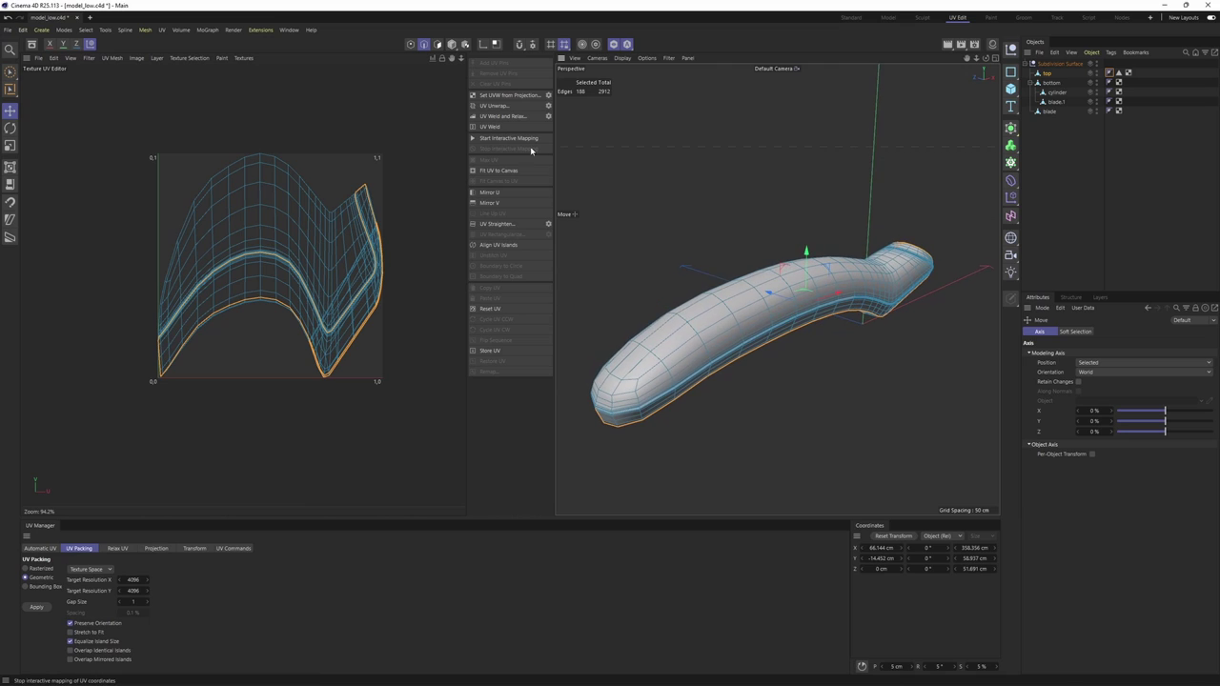
- Unwrap the whole top object along the selected seams with Restrict to Polygon Selection turned off
left_click(513, 107)
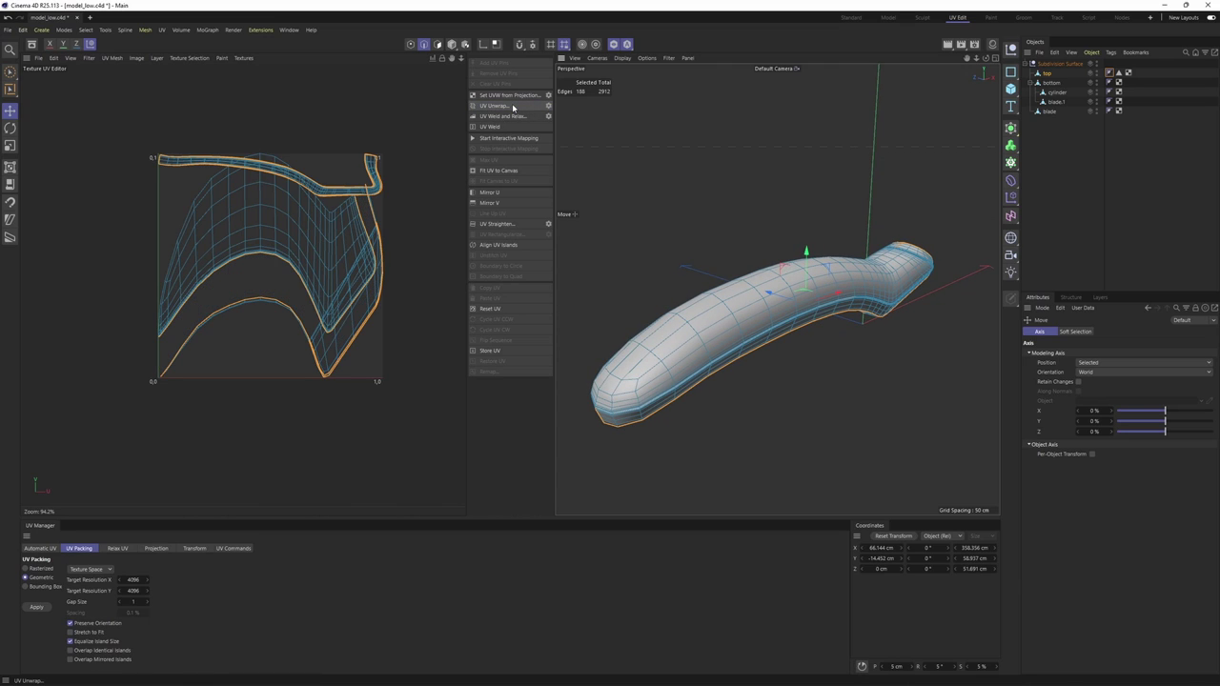
left_click(513, 106)
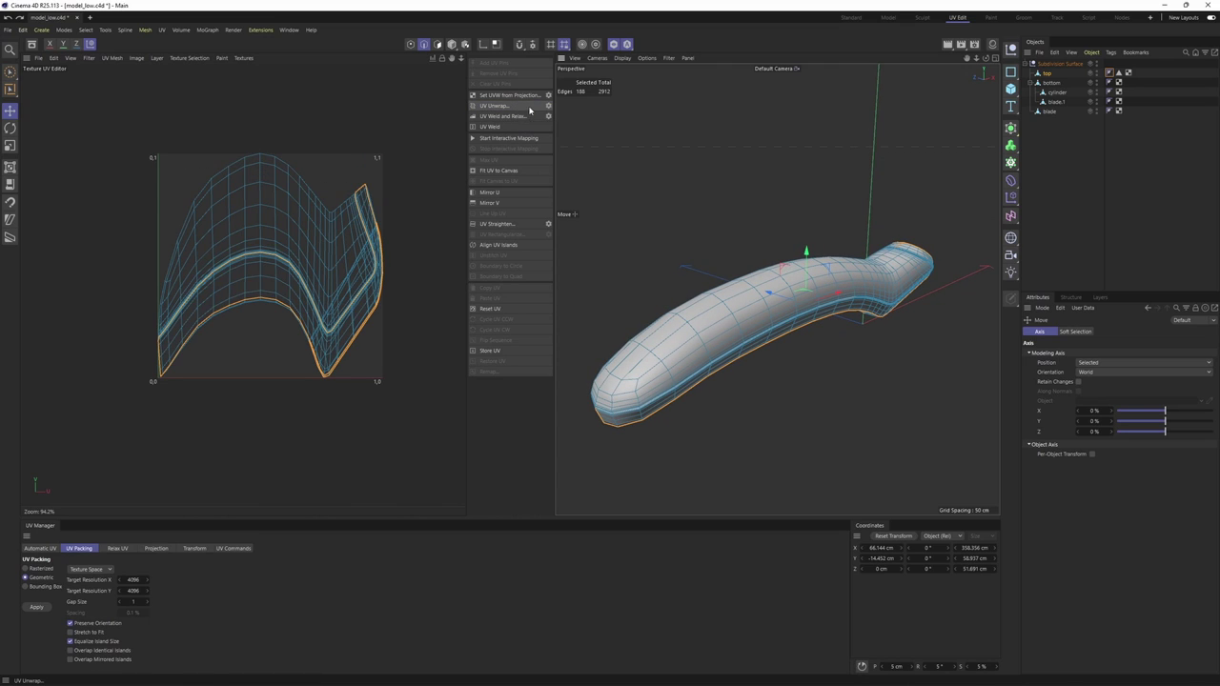
left_click(549, 108)
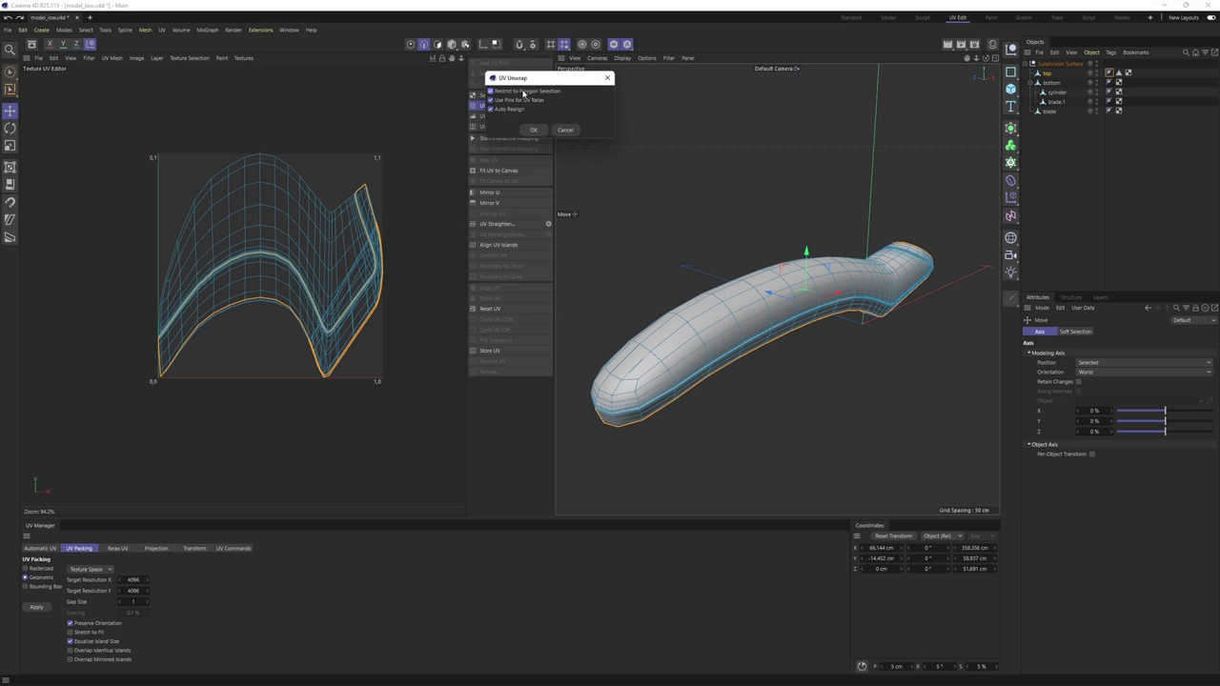
left_click_drag(515, 82, 520, 133)
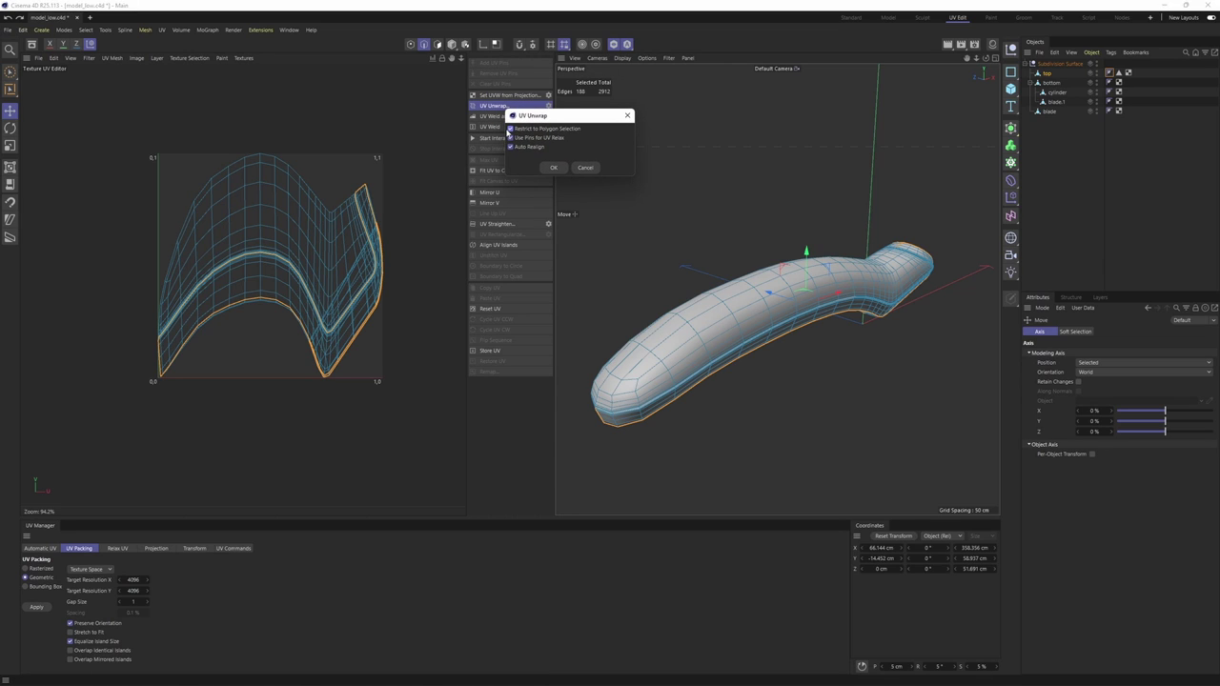
left_click(551, 167)
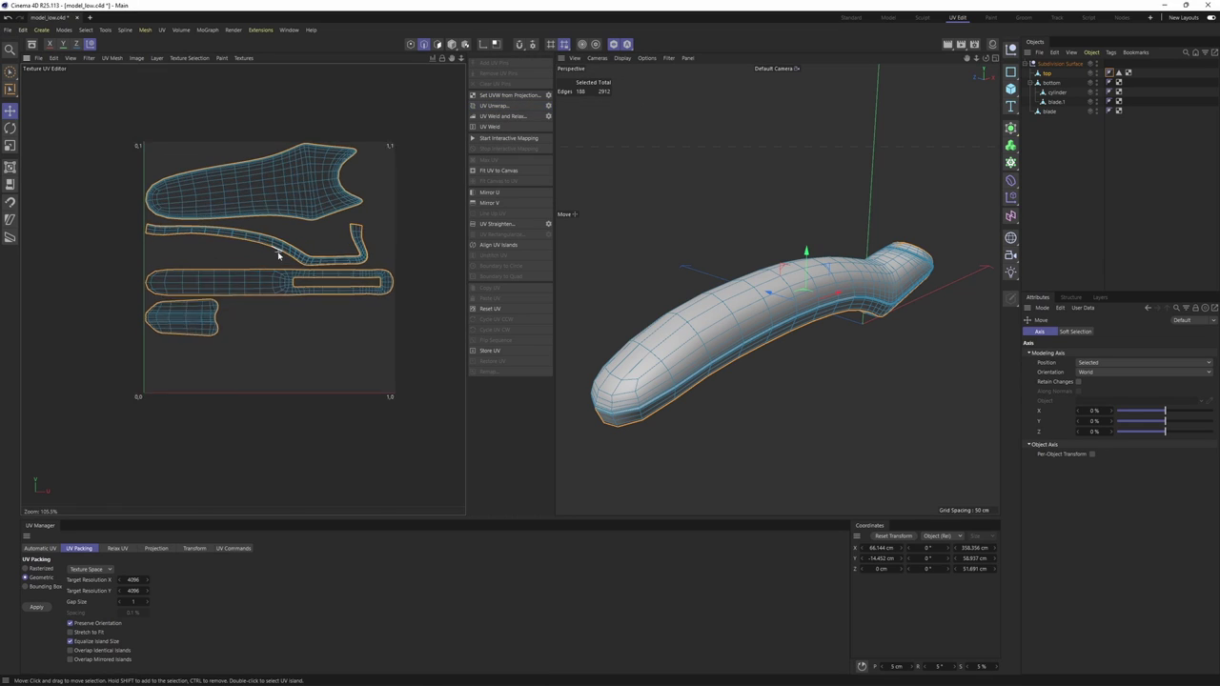
- Select the bent strip island and examine which polygons of the head and sides it covers
scroll(286, 218, "up", 5)
left_click(243, 167)
scroll(243, 167, "down", 3)
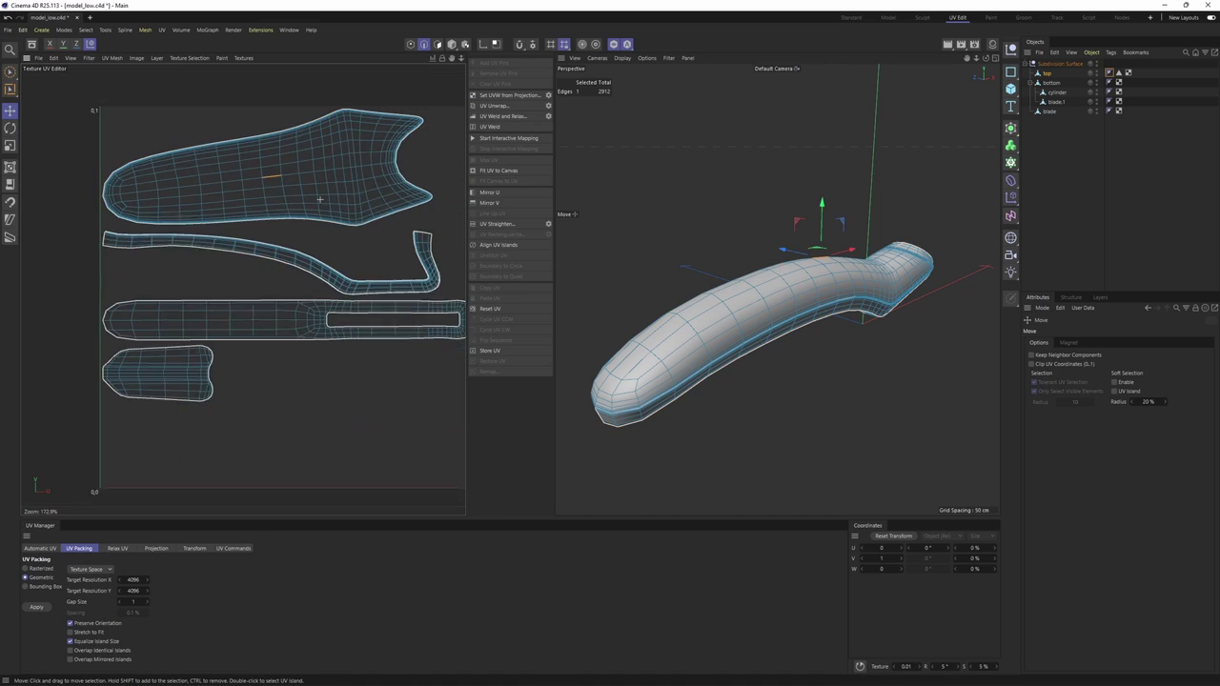
left_click(353, 237)
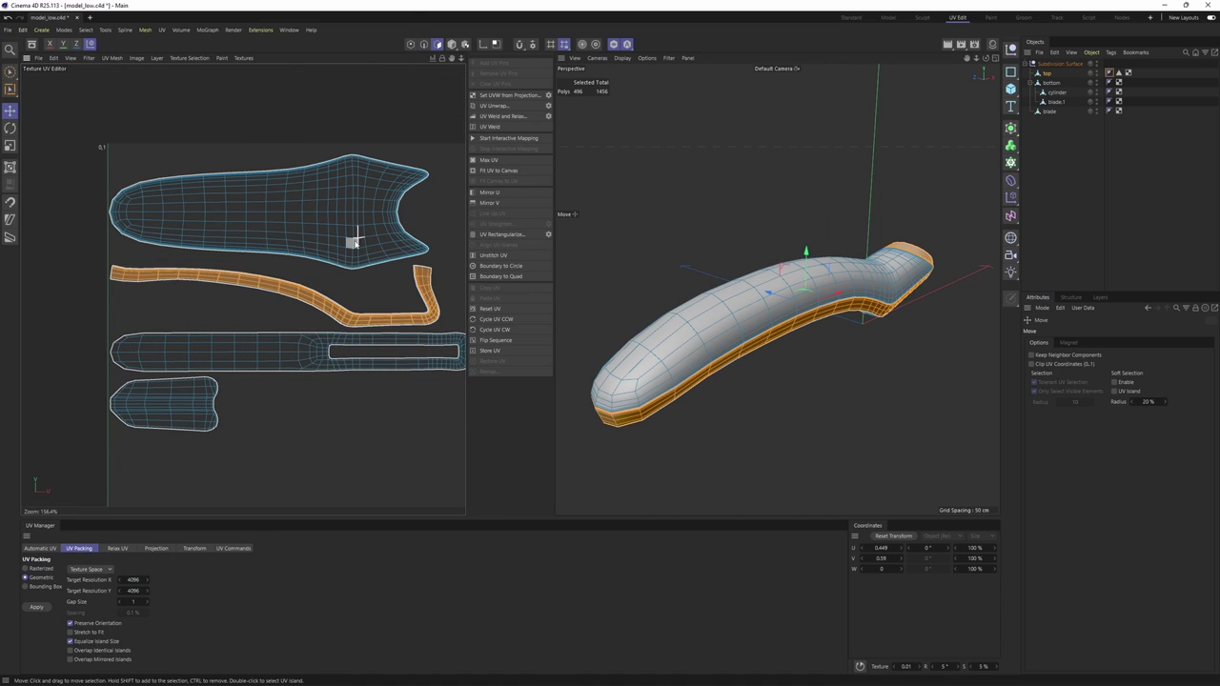
scroll(351, 240, "down", 2)
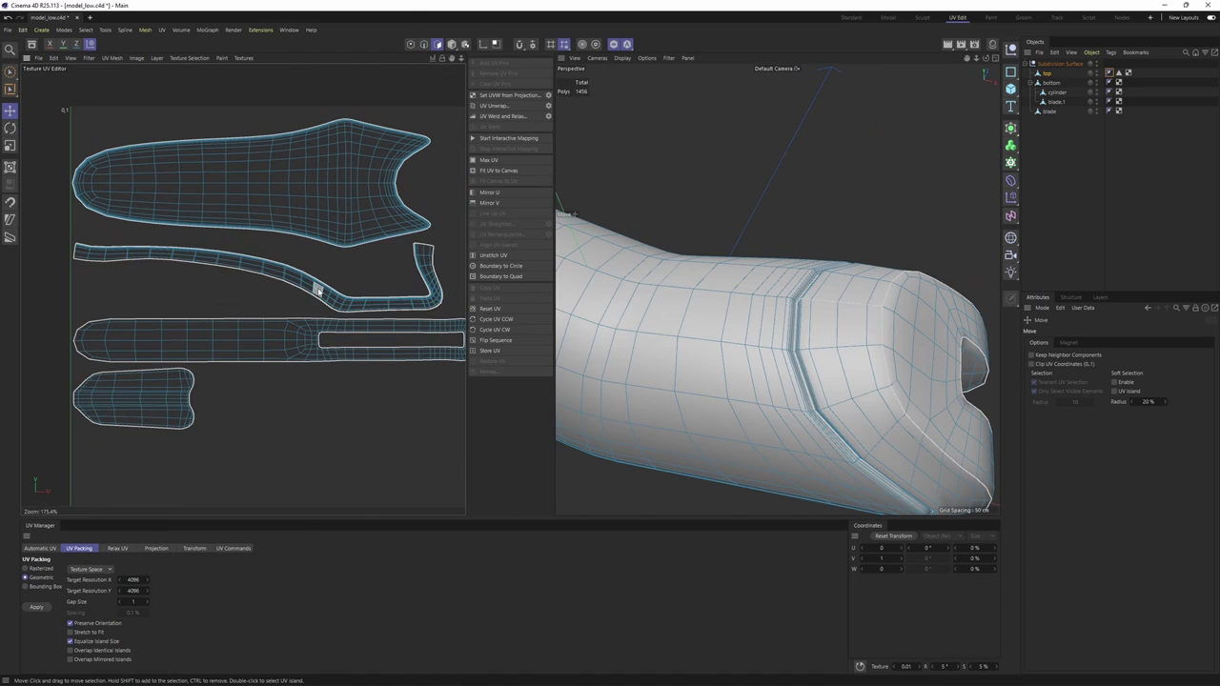
double_click(319, 291)
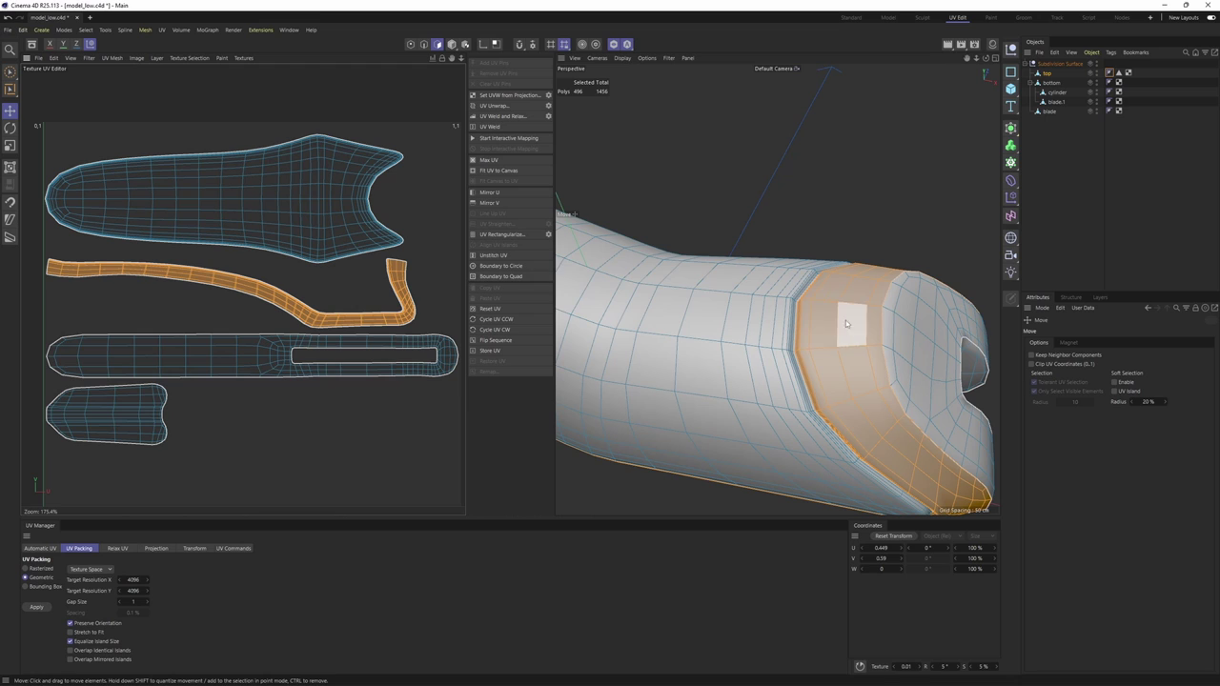
left_click_drag(818, 292, 833, 324, "alt")
key("Return")
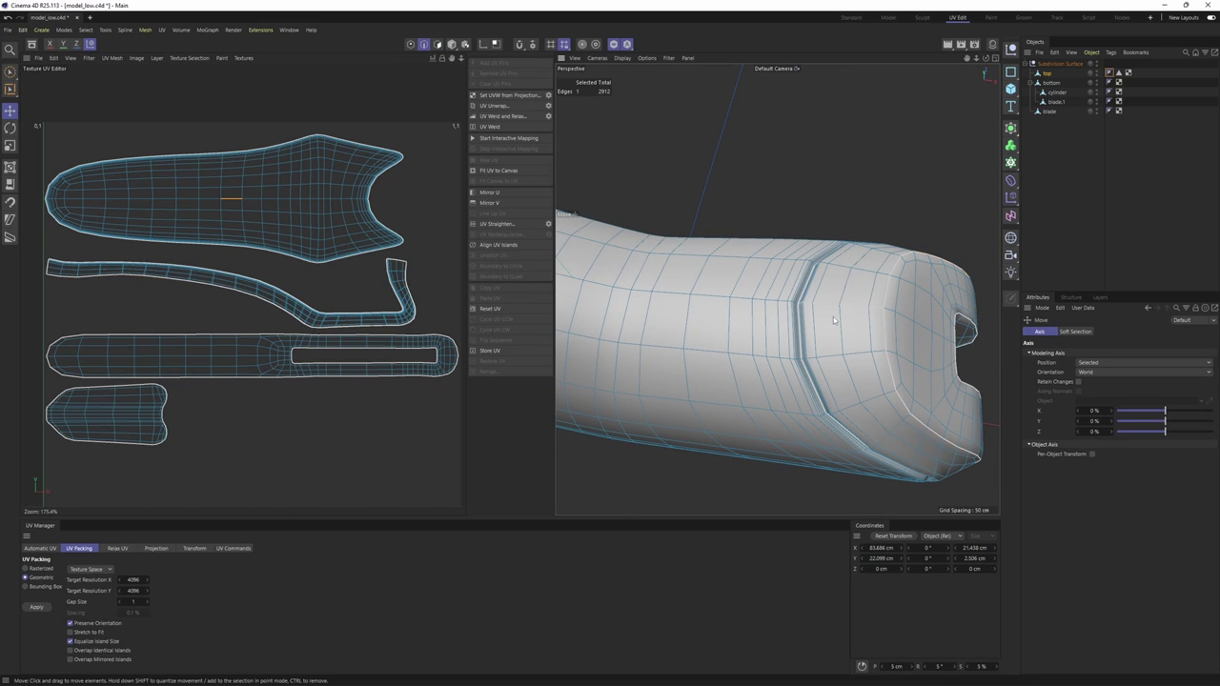
- Loop-select the head's front edge and the groove edge that border the band, adding both to the edge selection
scroll(906, 331, "up", 2)
double_click(884, 347, "shift")
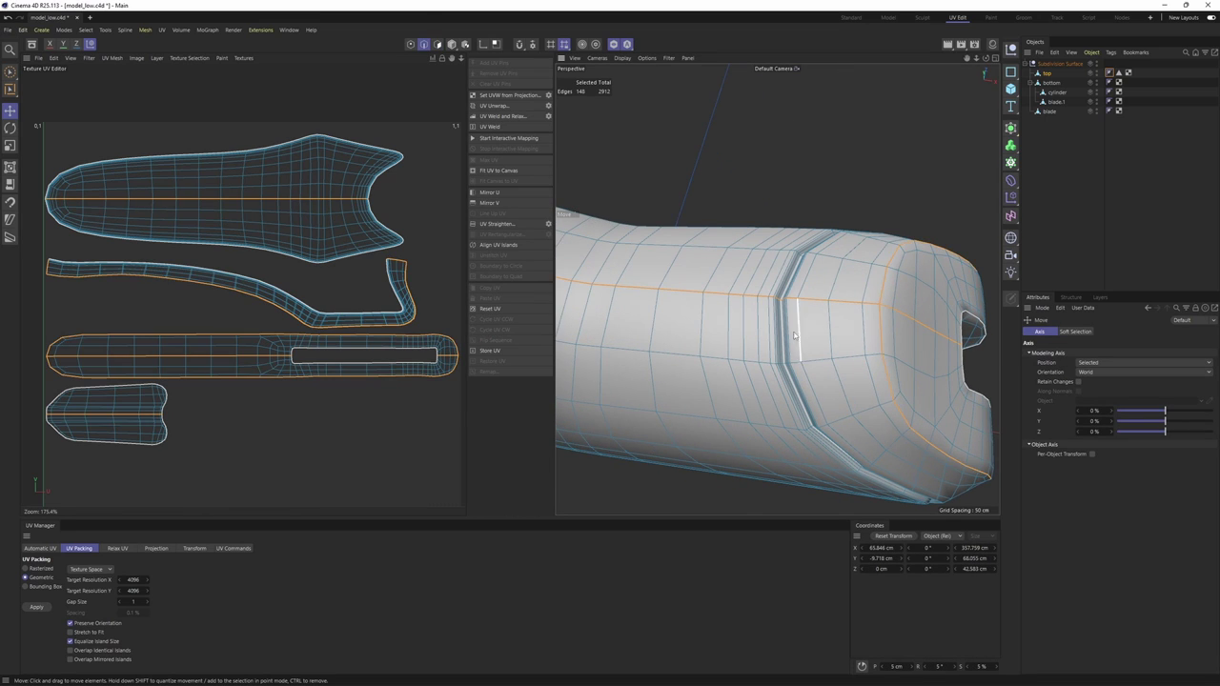
left_click_drag(748, 319, 769, 335, "alt")
scroll(769, 334, "up", 6)
double_click(789, 310, "shift")
scroll(789, 310, "down", 8)
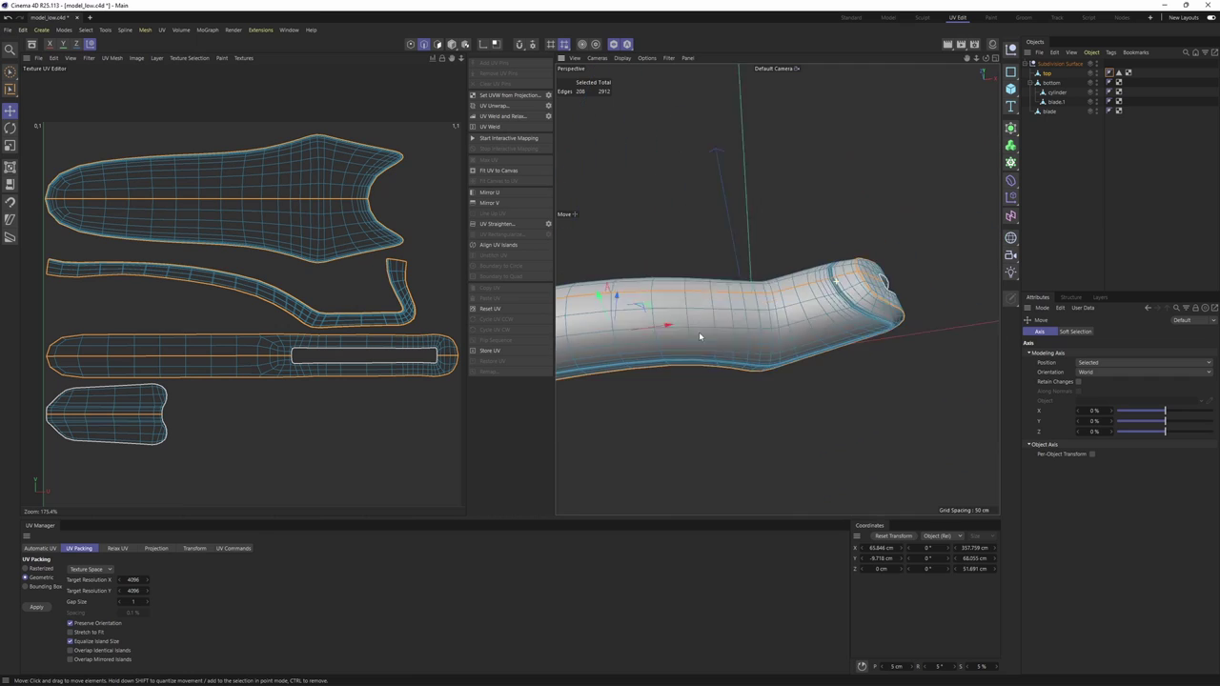
middle_click_drag(699, 337, 776, 289, "alt")
left_click_drag(731, 334, 710, 318, "alt")
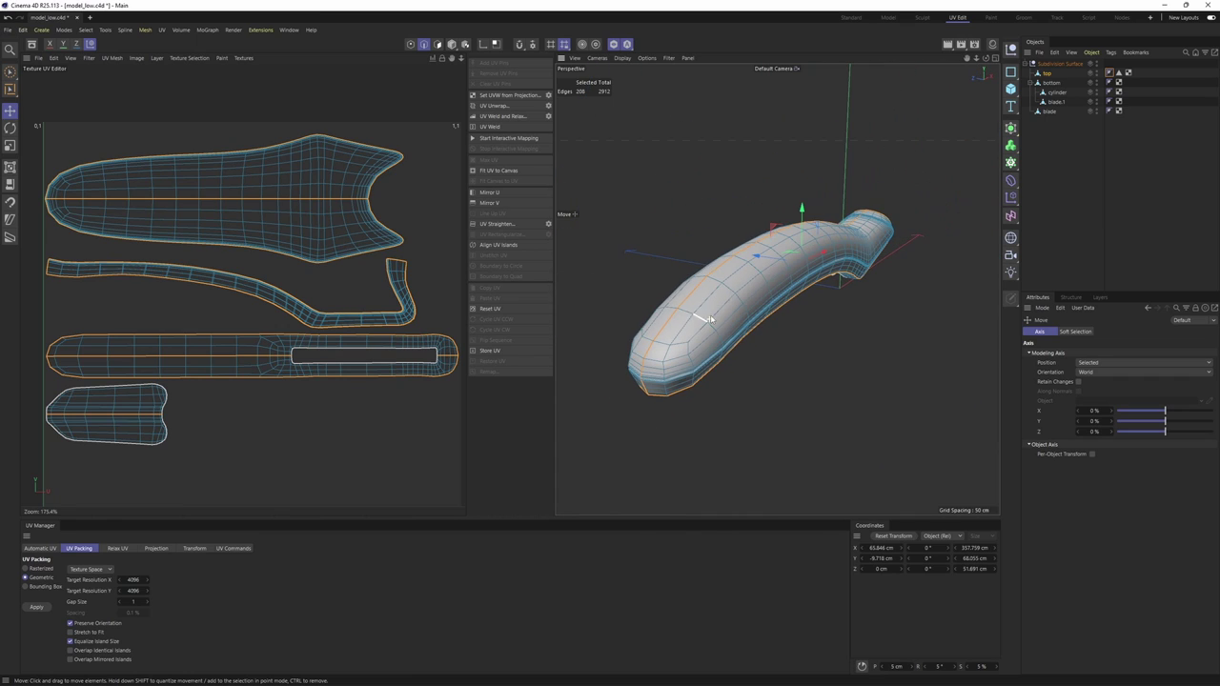
- Fill-select one side's half of the band and move its overlapping UV strip below the other islands
key("u")
key("f")
left_click_drag(800, 289, 866, 253, "alt")
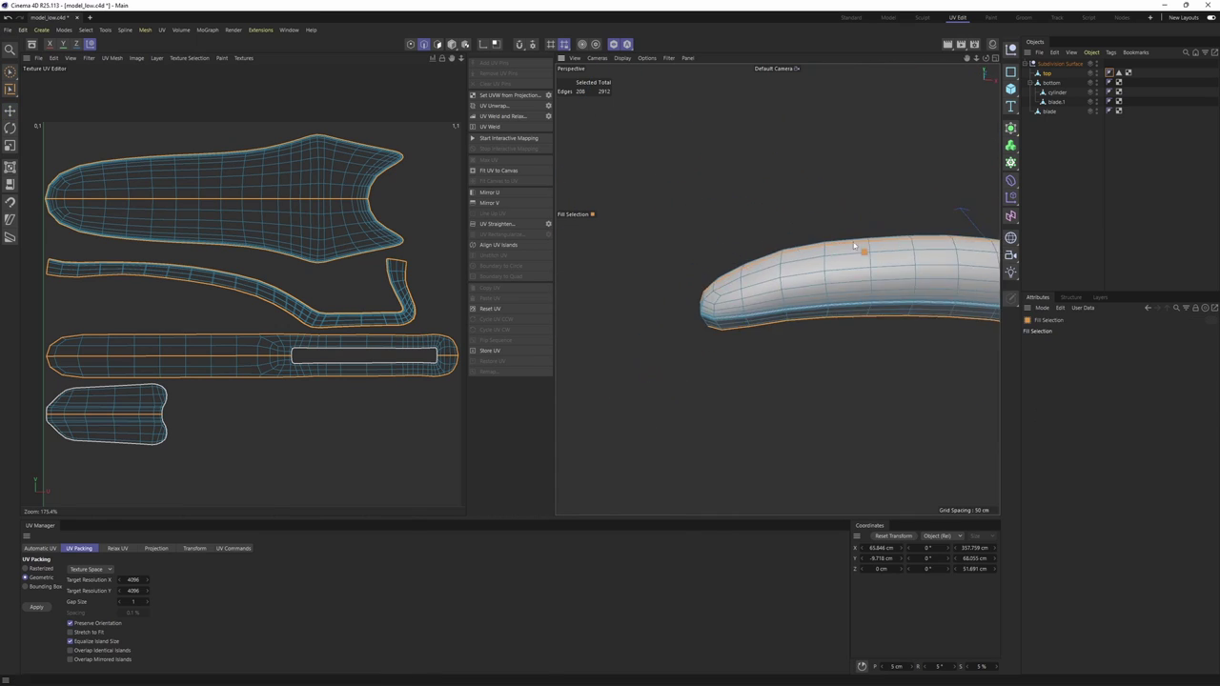
middle_click_drag(867, 252, 777, 341, "alt")
left_click(777, 341)
key("e")
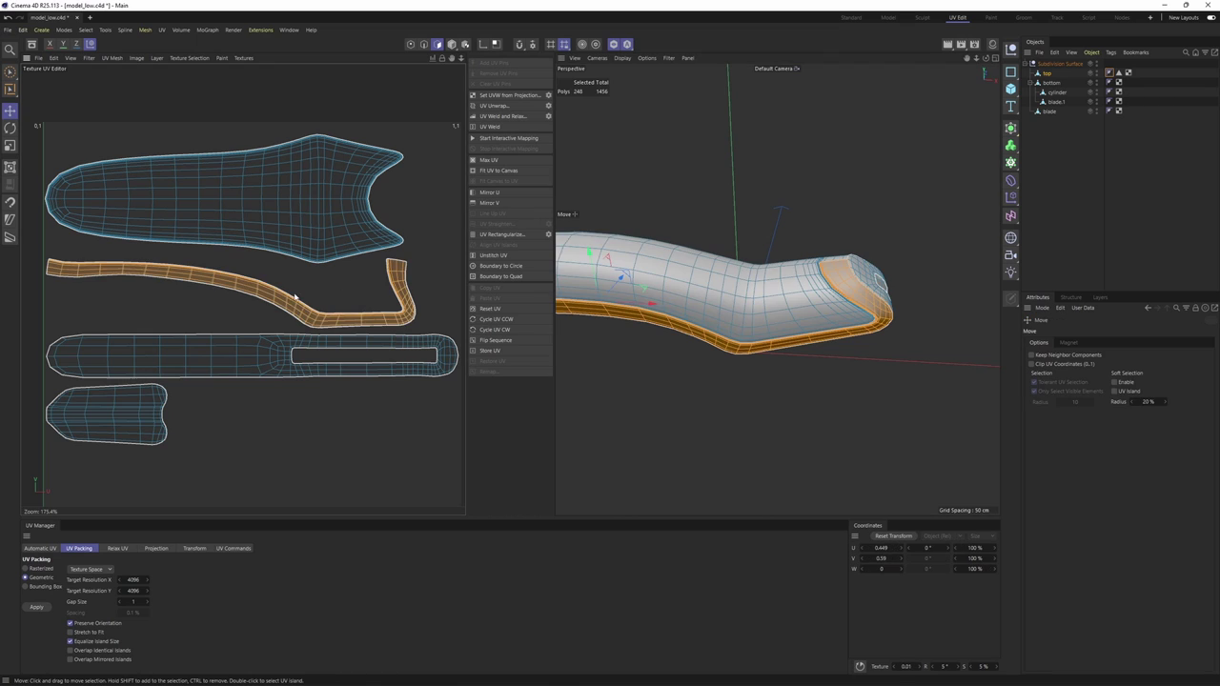
left_click_drag(292, 292, 314, 486)
scroll(318, 458, "down", 4)
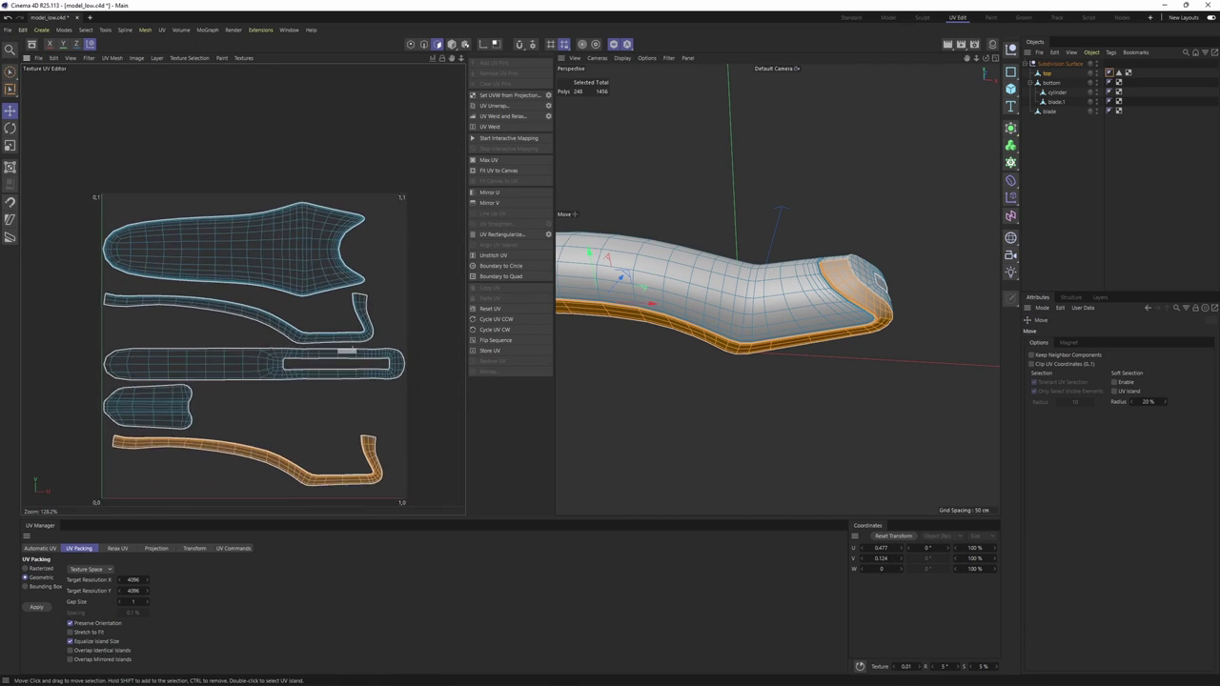
scroll(295, 290, "up", 7)
scroll(298, 286, "down", 4)
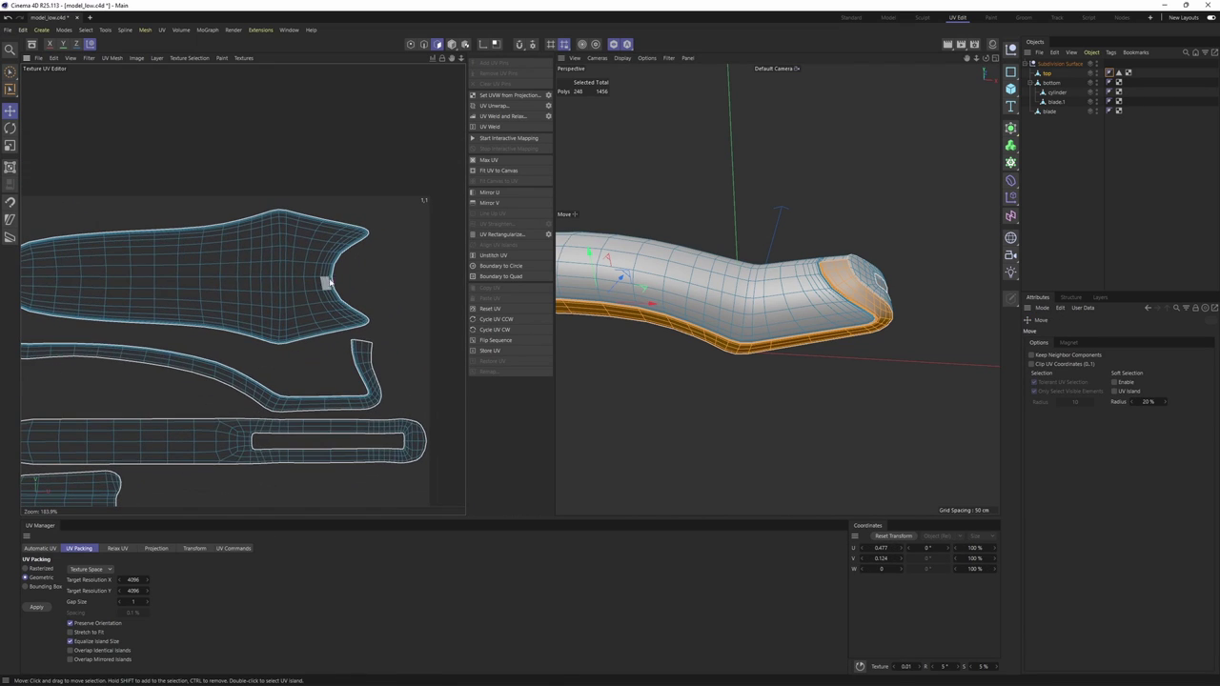
- Turn off solo view to show the complete pruner and select the top, bottom, cylinder and both blade objects
key("Return")
scroll(795, 186, "down", 2)
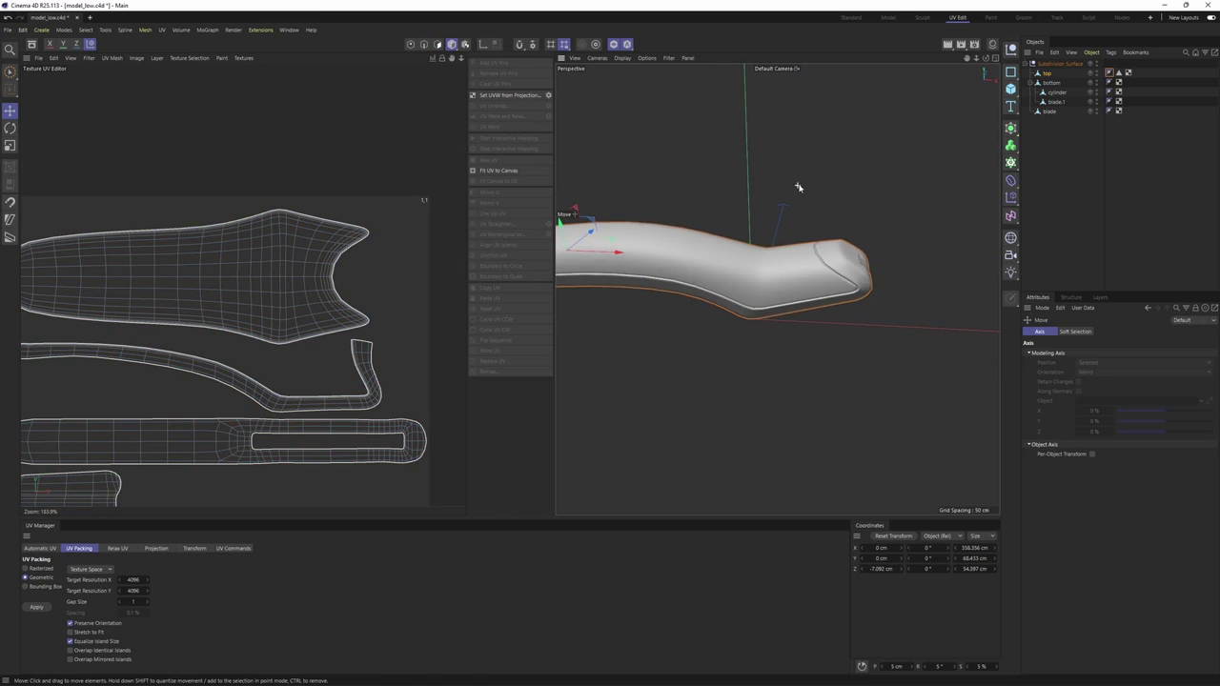
middle_click_drag(797, 187, 851, 219, "alt")
left_click(615, 48)
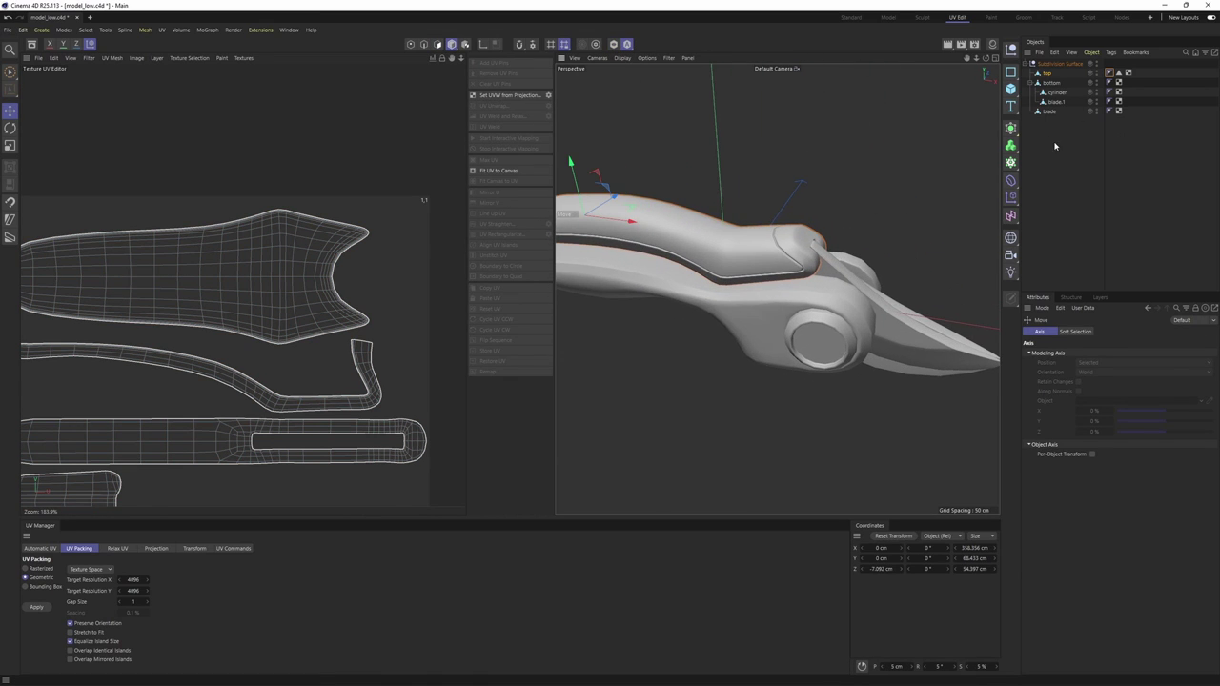
left_click_drag(1049, 72, 1049, 68)
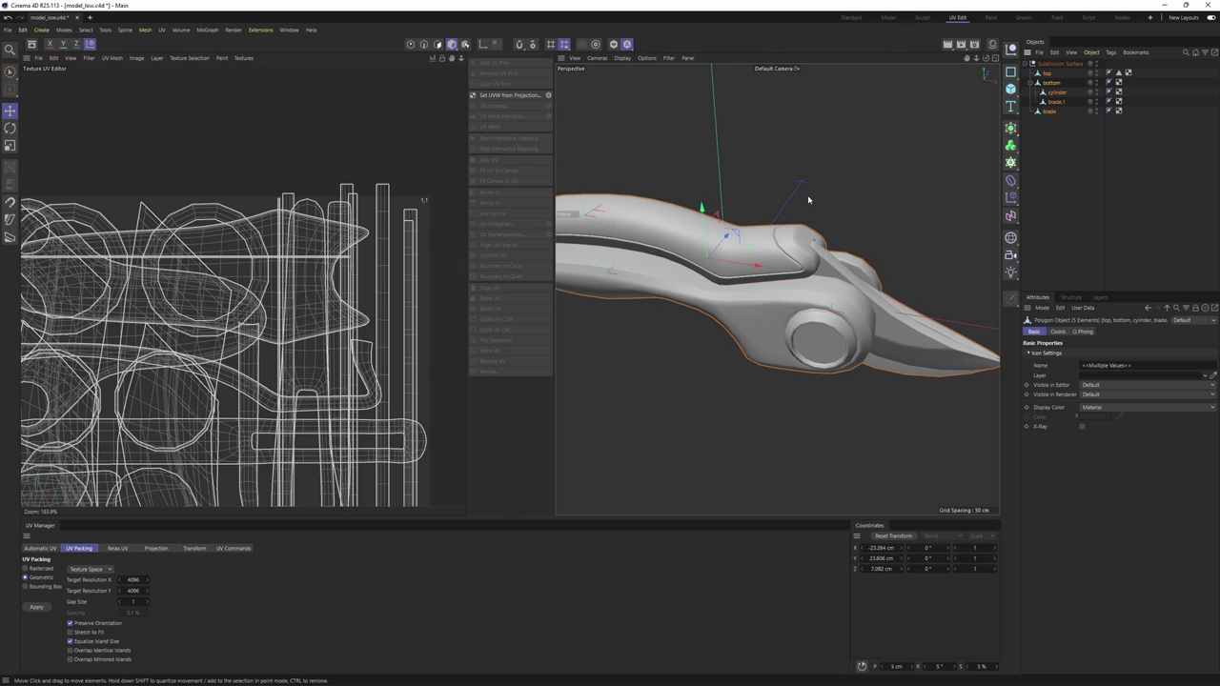
- Merge the selected pruner parts into a single object with Connect Objects + Delete
left_click_drag(809, 199, 783, 199, "alt")
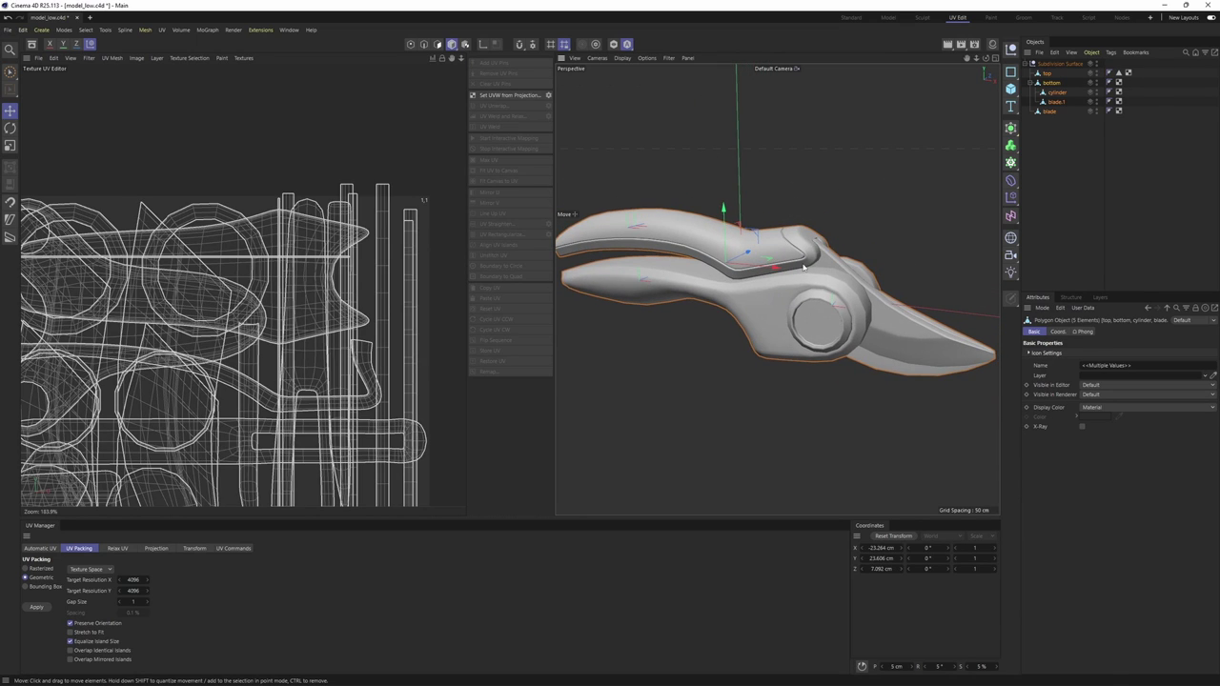
left_click_drag(832, 253, 813, 254, "alt")
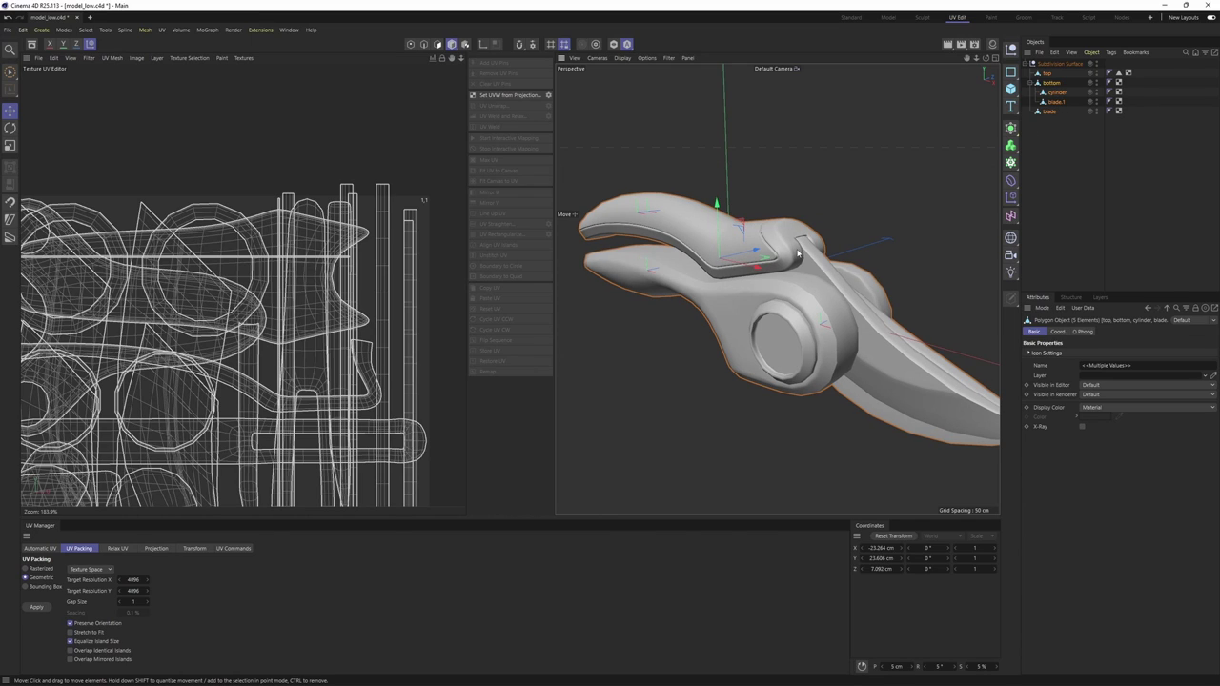
right_click(1054, 98)
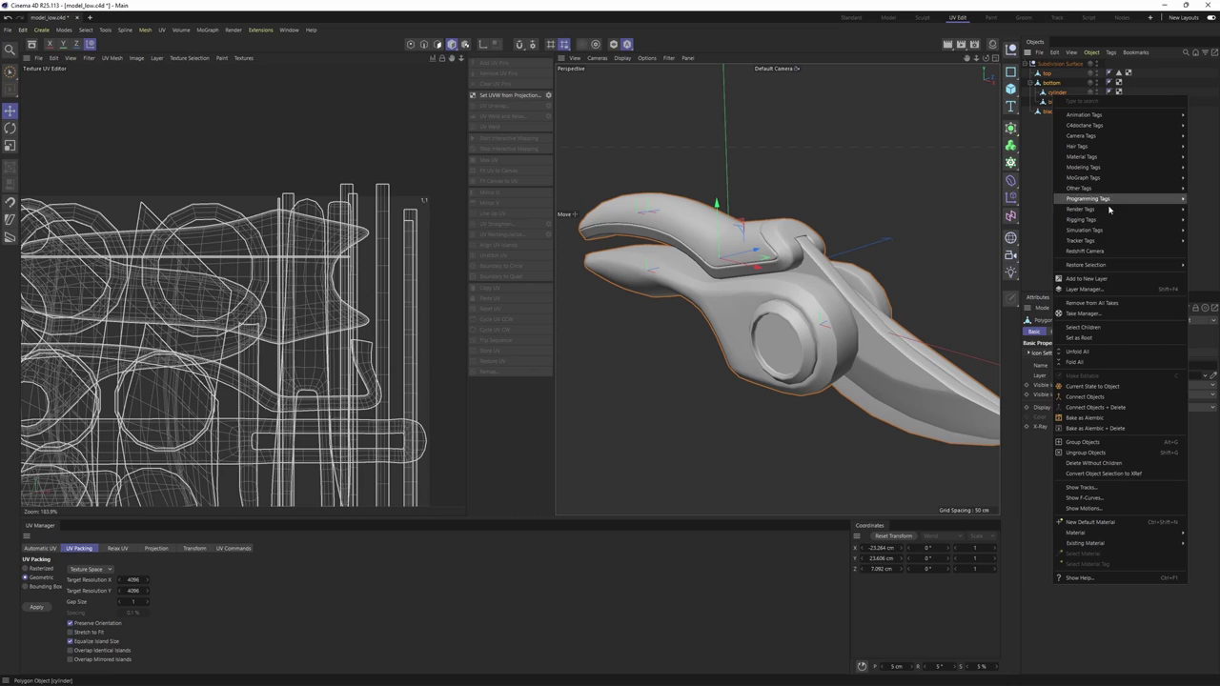
left_click(1119, 407)
middle_click_drag(759, 256, 761, 291, "alt")
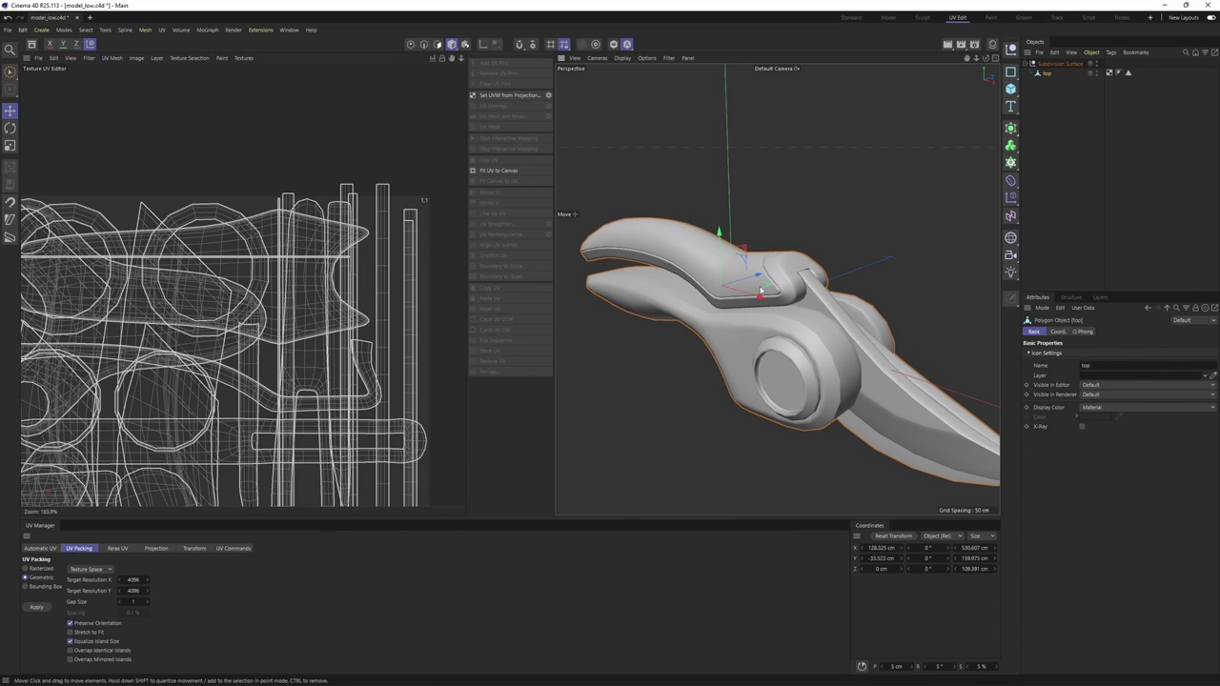
- Select all polygons of the merged object and pack its UV islands with geometric packing at 4096 resolution, preserving orientation and equalizing island size
scroll(229, 336, "down", 4)
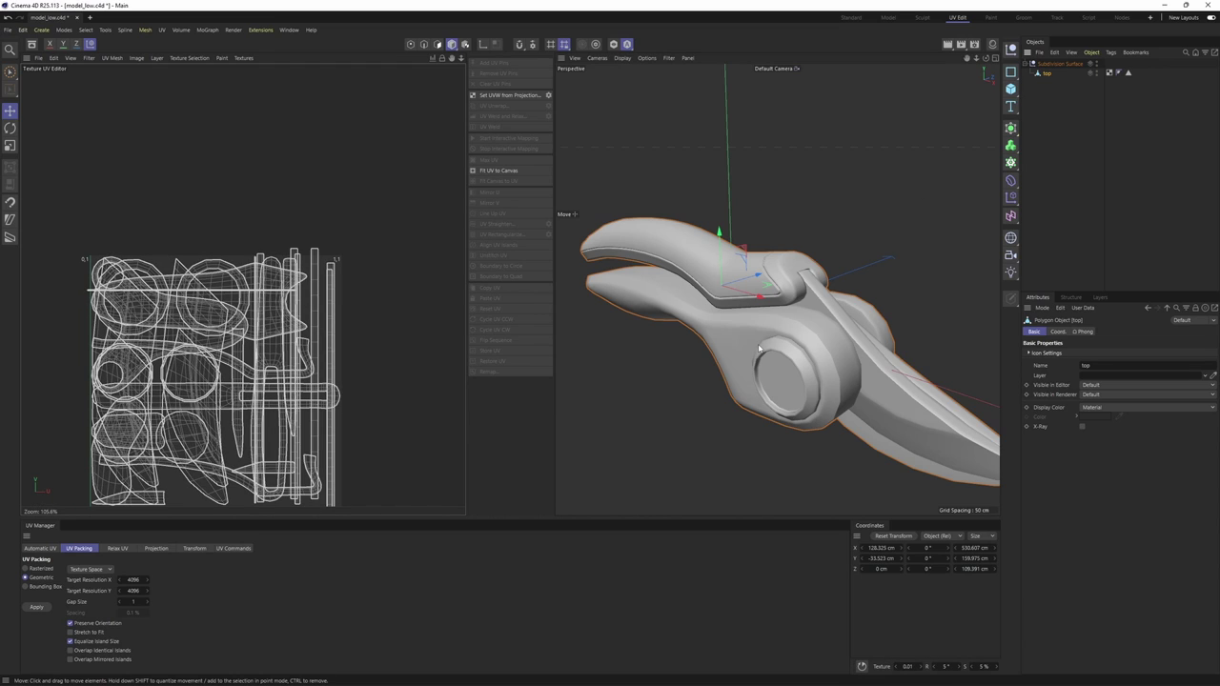
key("Return")
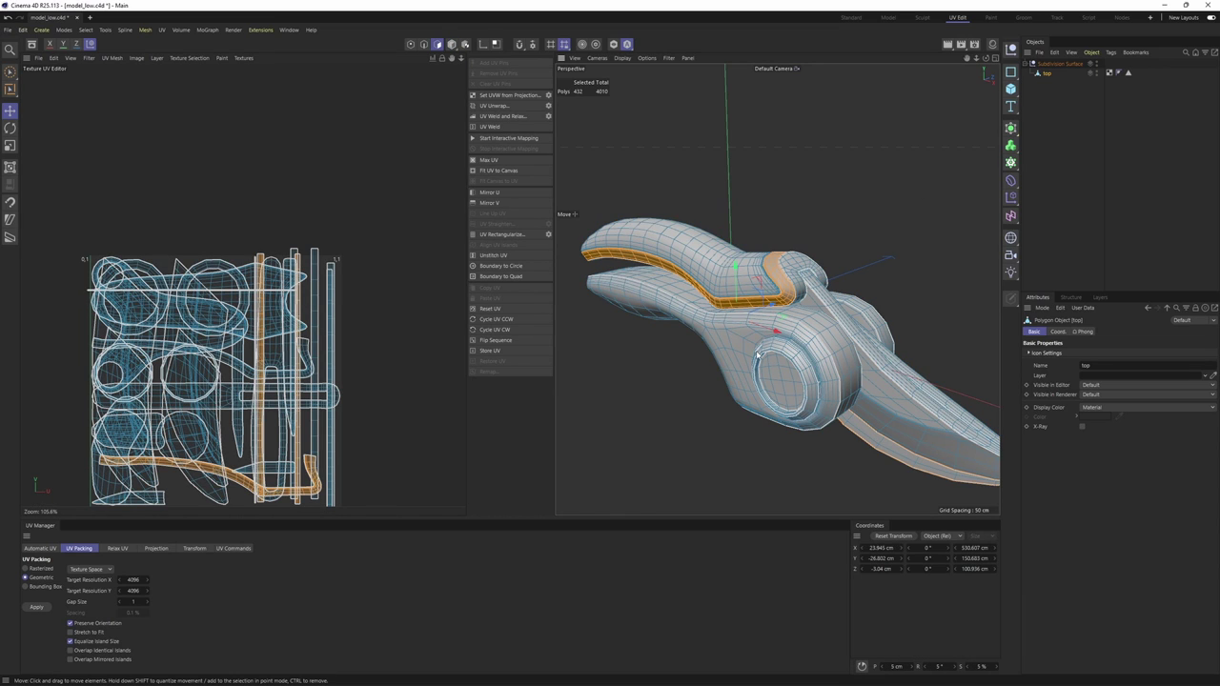
key("ctrl+a")
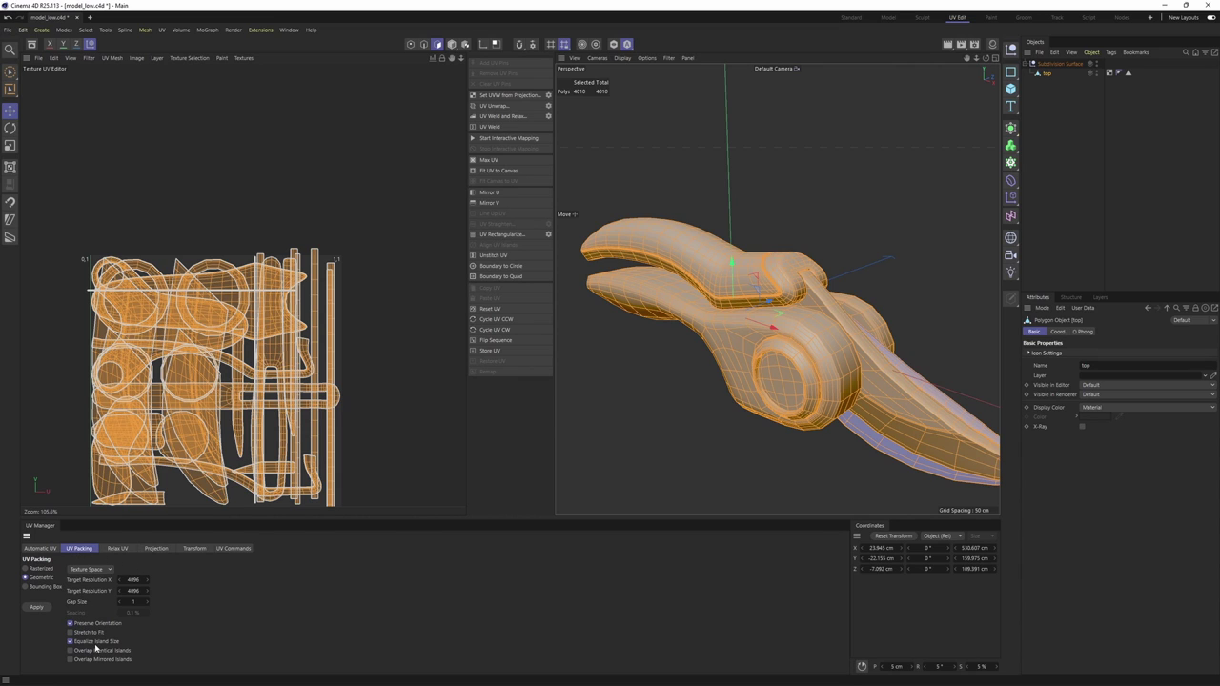
left_click(37, 607)
scroll(278, 434, "up", 2)
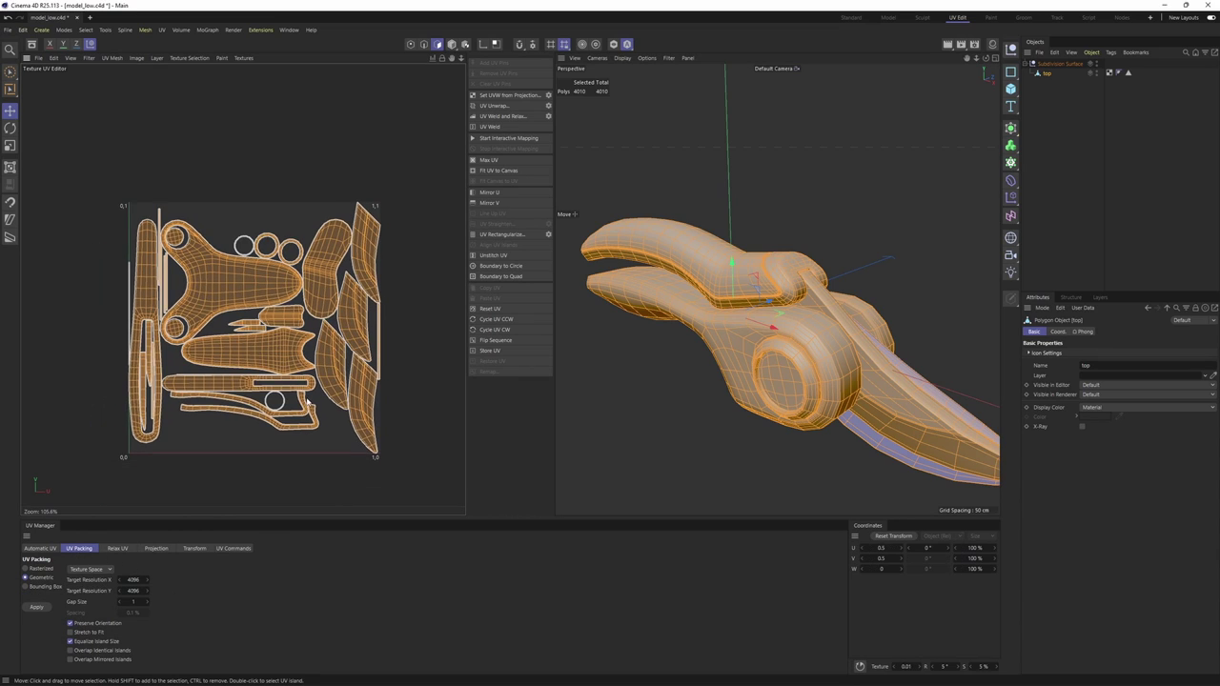
- Display the UV Map checker texture and select the upper handle grip's UV island to inspect the mapping on the model
scroll(275, 432, "up", 3)
scroll(275, 432, "down", 3)
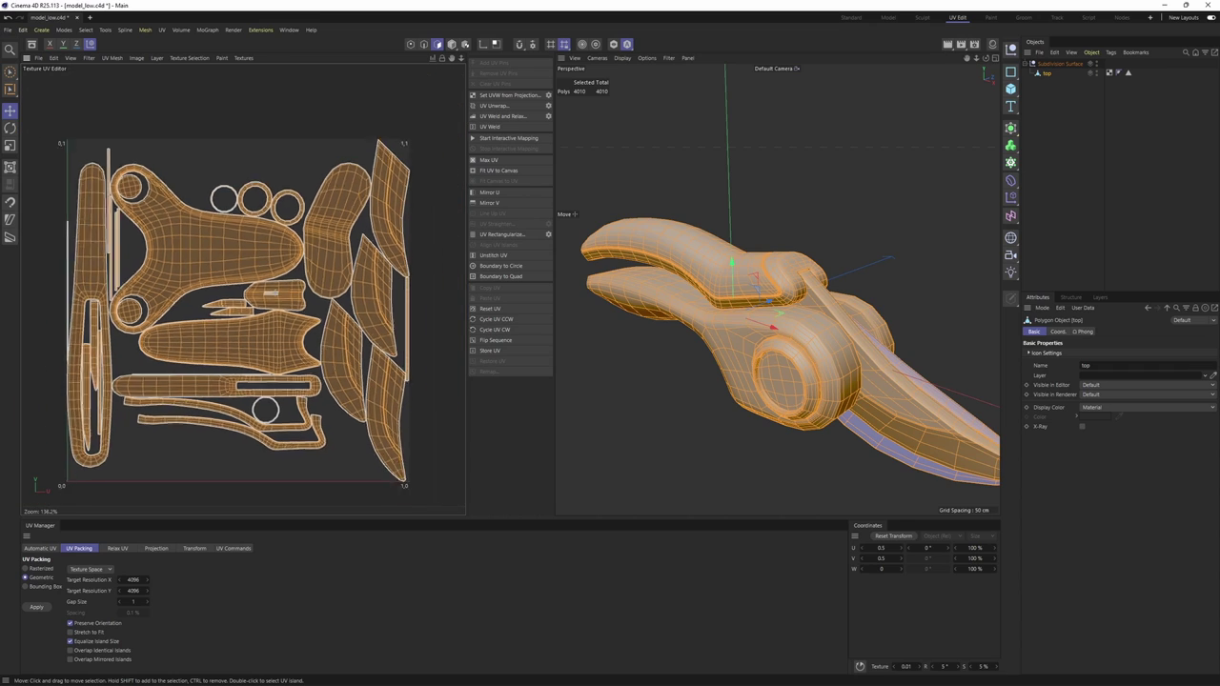
left_click(244, 58)
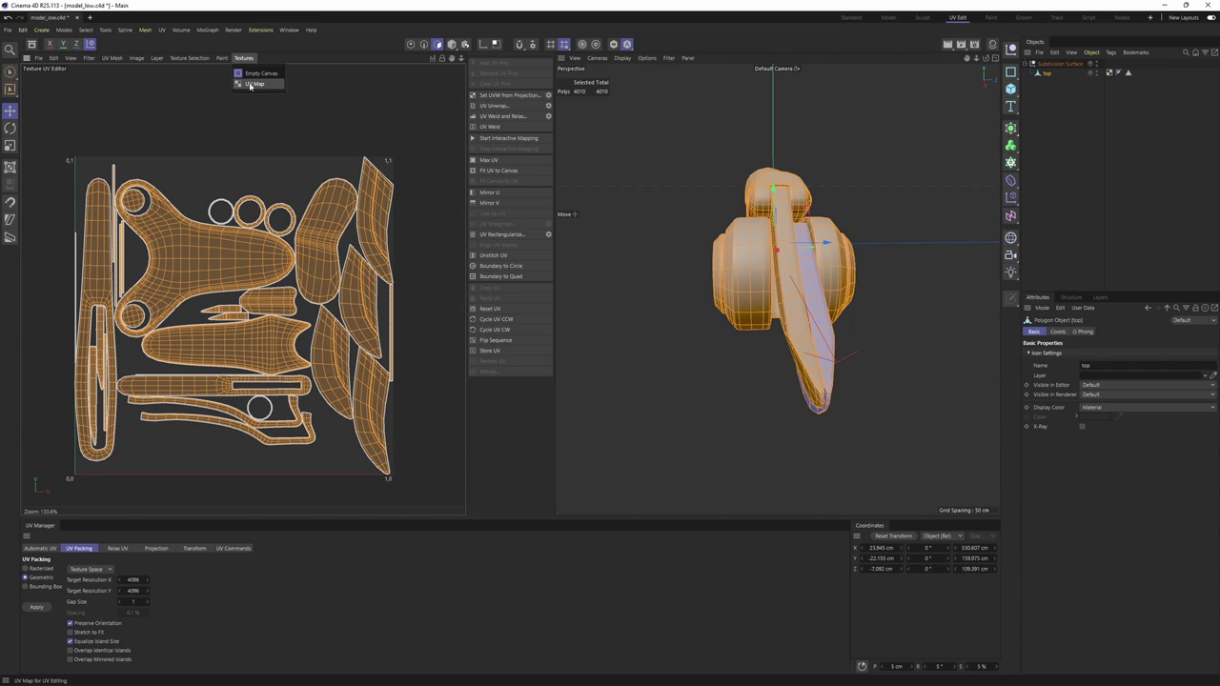
left_click(250, 85)
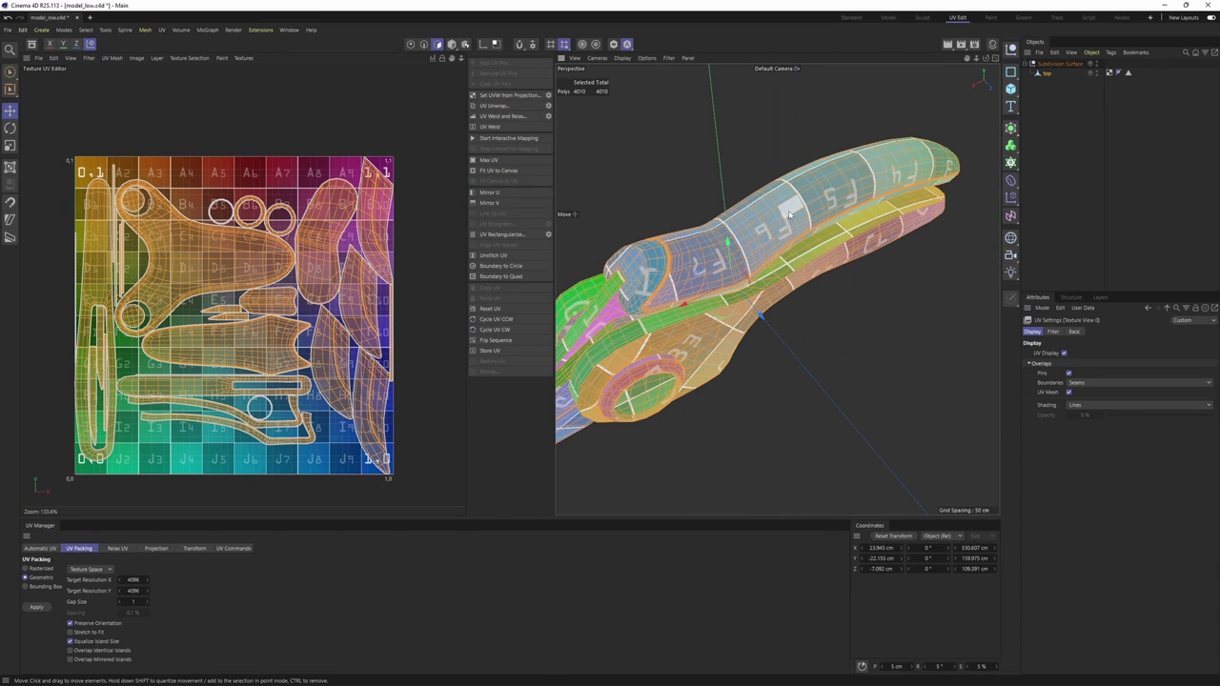
left_click(236, 303)
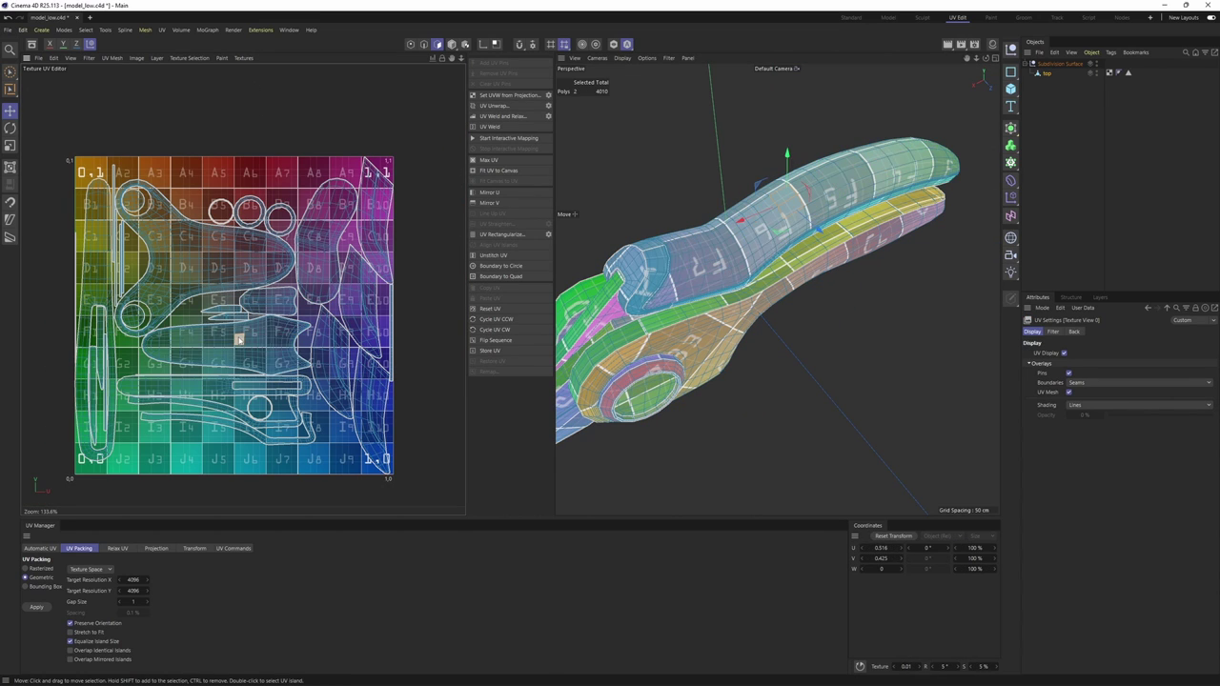
left_click(239, 332)
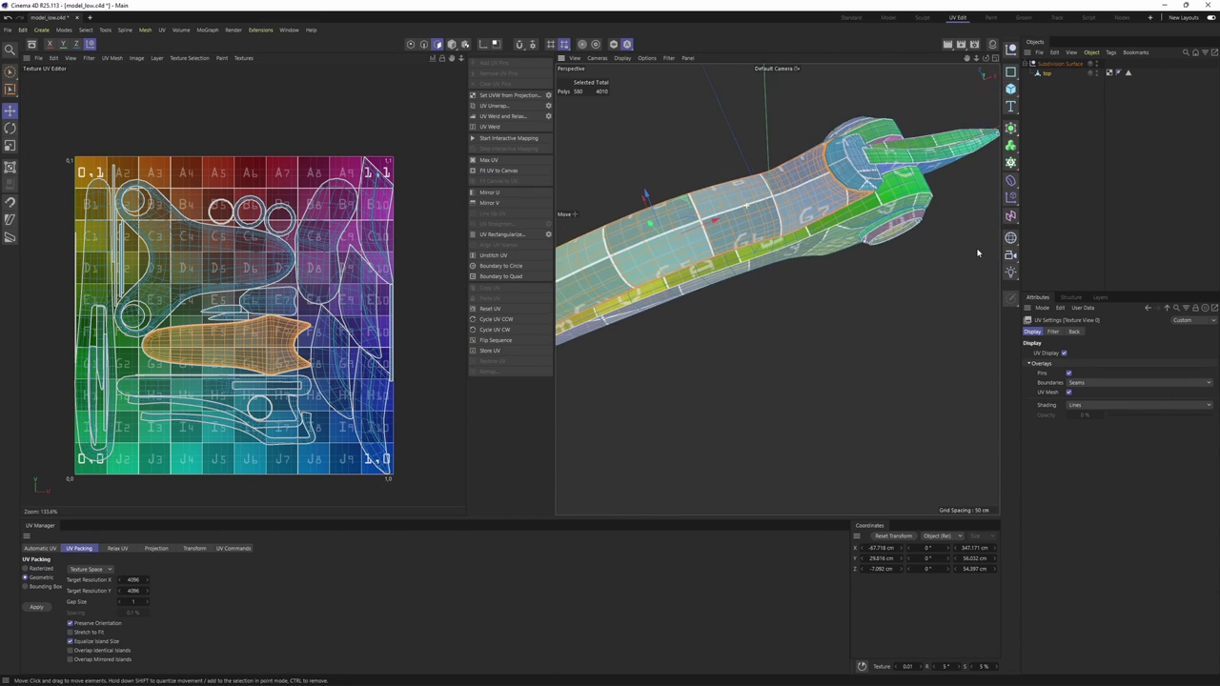
left_click_drag(978, 252, 716, 222, "alt")
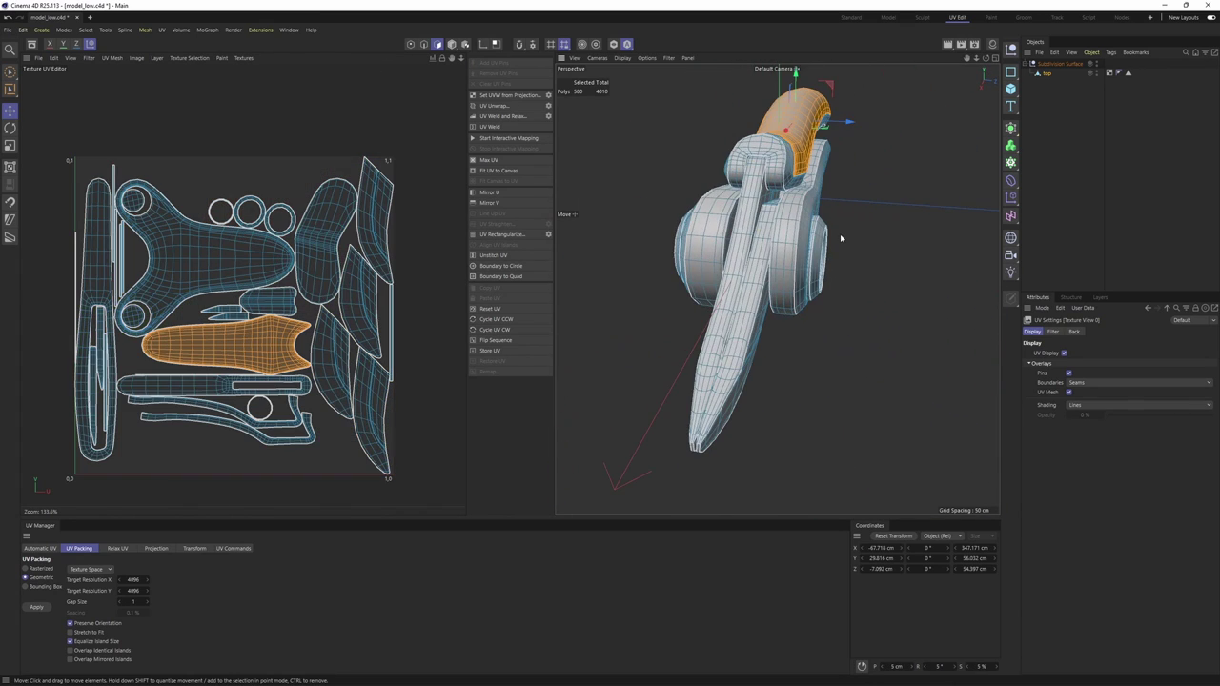
- Select the connected polygons of the blade with blue, inverted faces, reverse its normals and return to object mode
key("ctrl+a")
left_click_drag(839, 233, 762, 328, "alt")
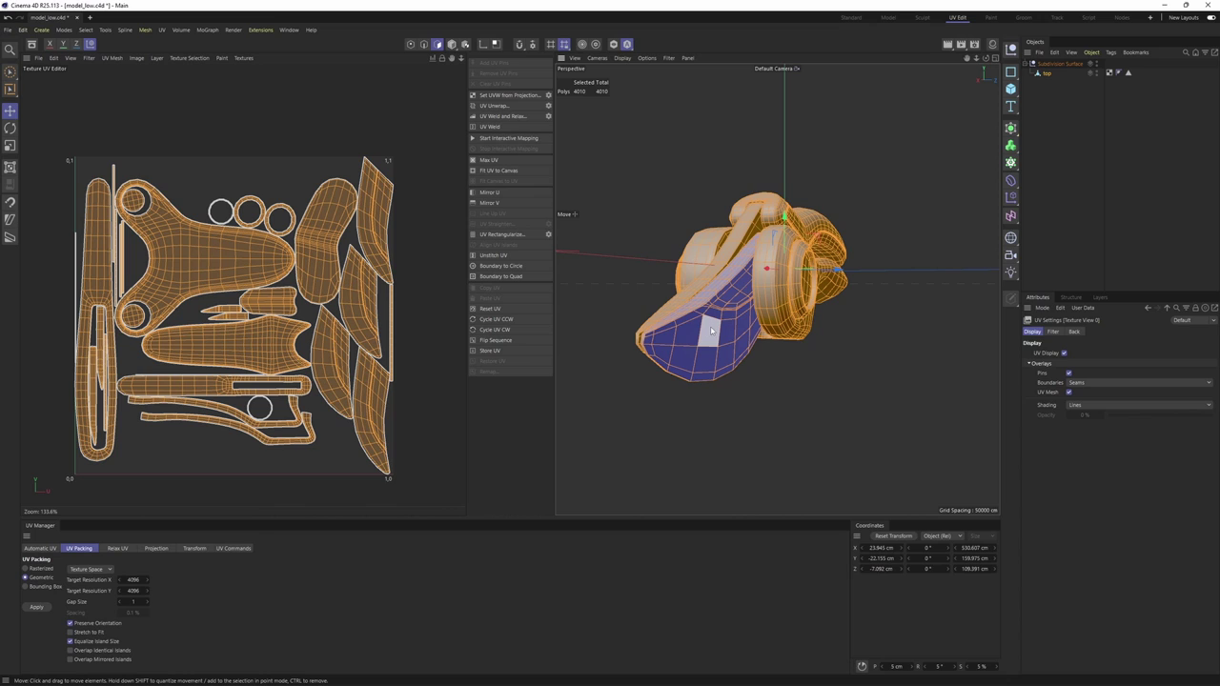
double_click(709, 328)
left_click_drag(758, 294, 762, 321, "alt")
right_click(741, 354)
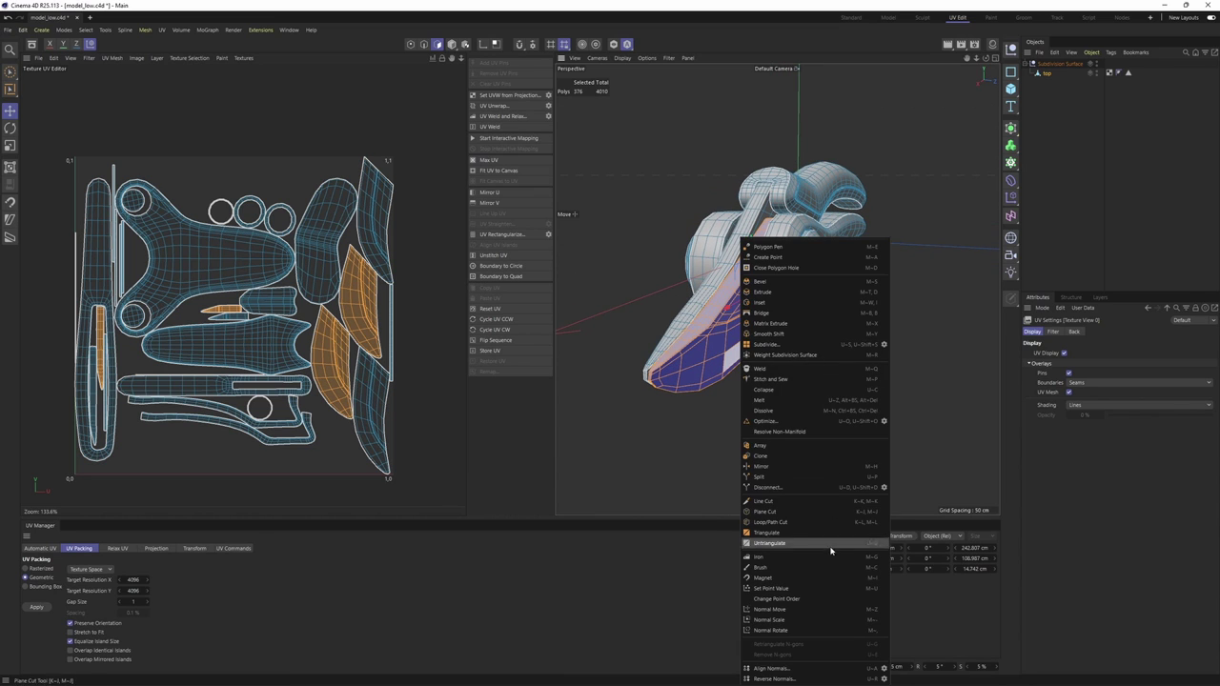
left_click(767, 680)
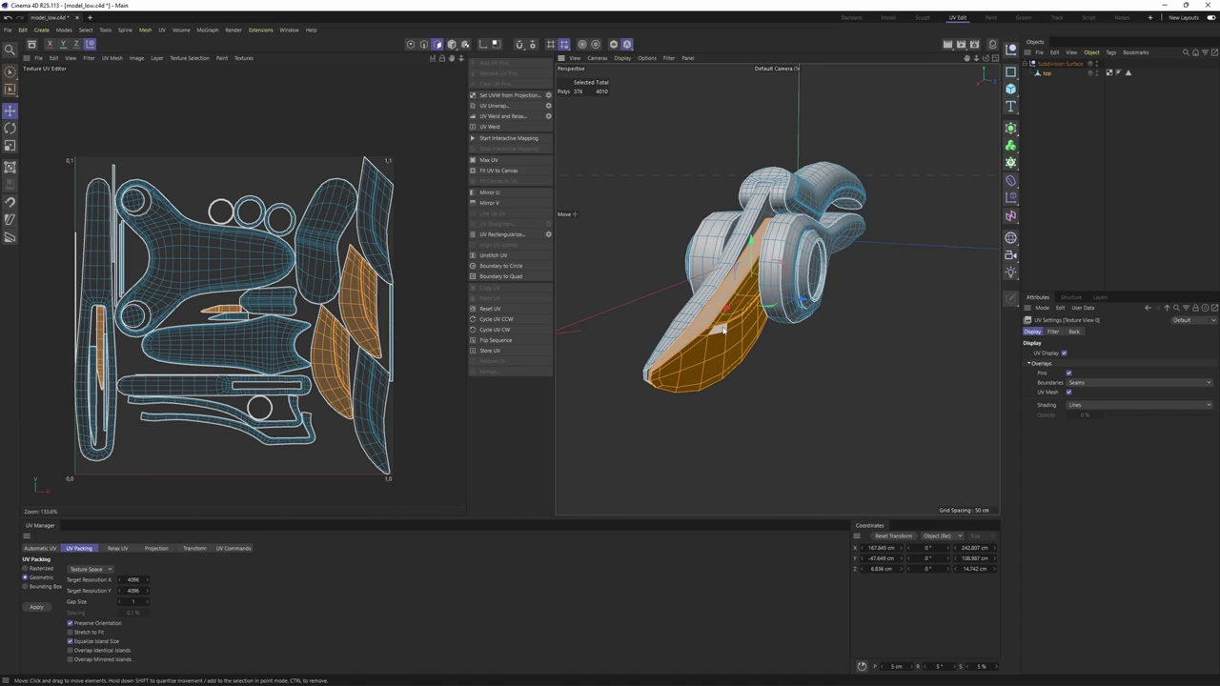
key("Return")
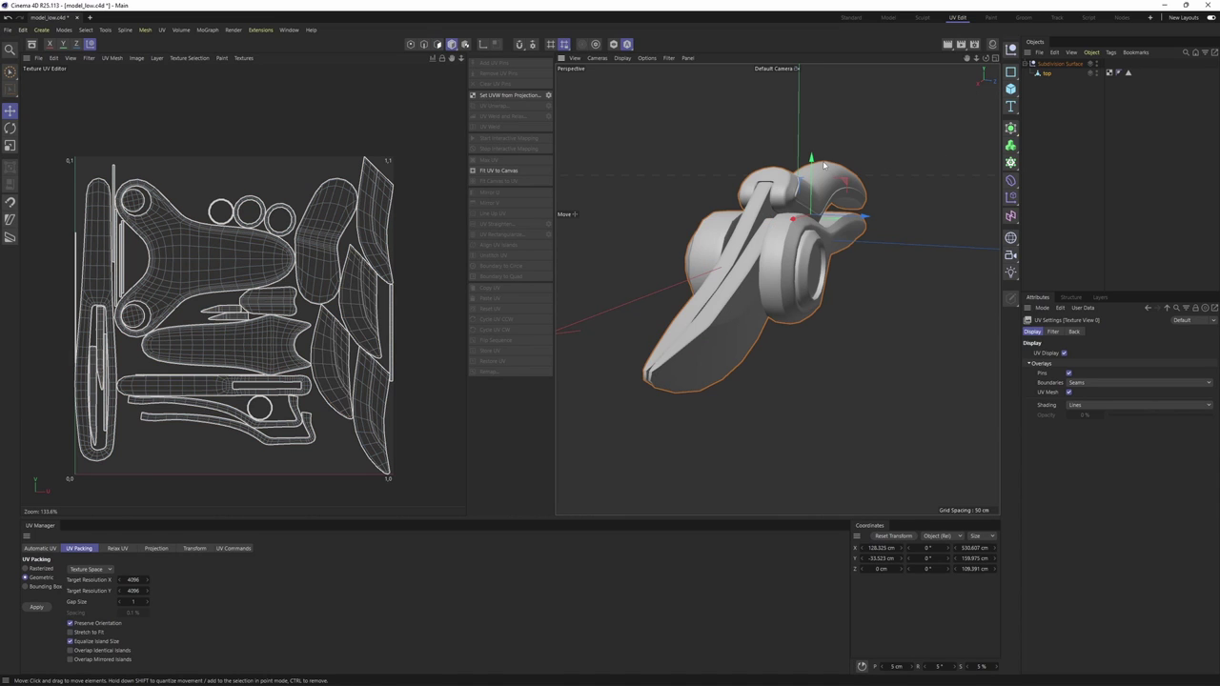
- Take the top object out of the Subdivision Surface and delete the Subdivision Surface
left_click_drag(825, 165, 901, 186, "alt")
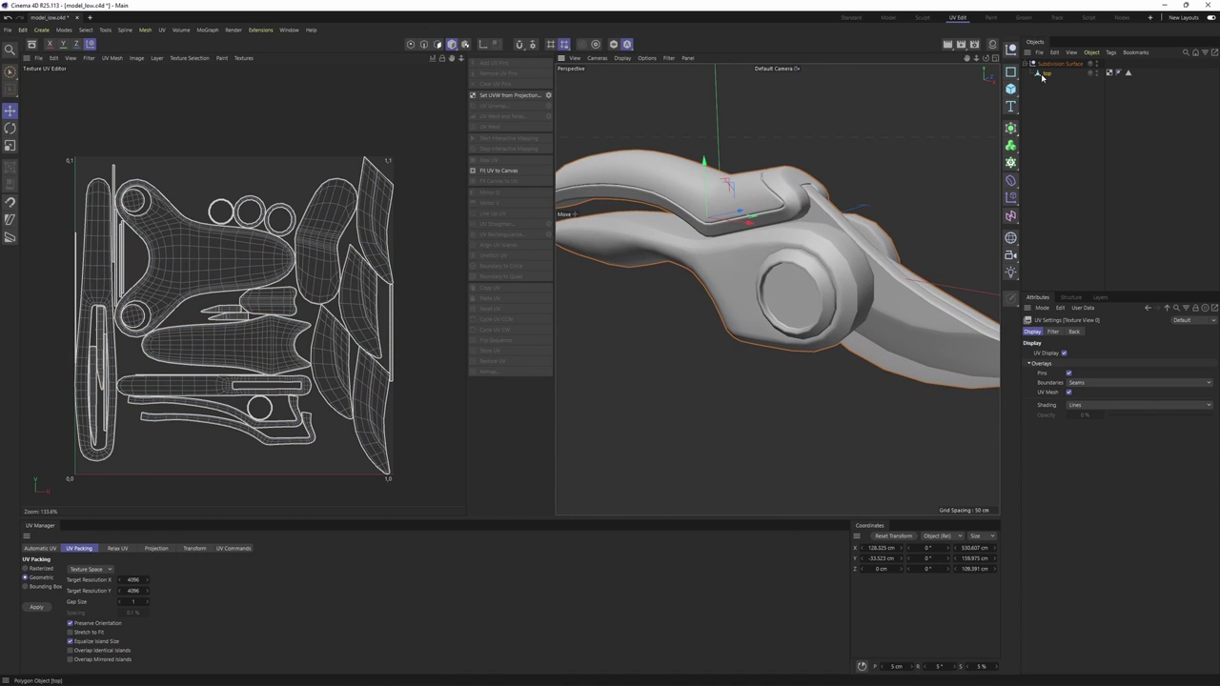
left_click_drag(1046, 76, 1050, 88)
left_click(1053, 64)
key("Delete")
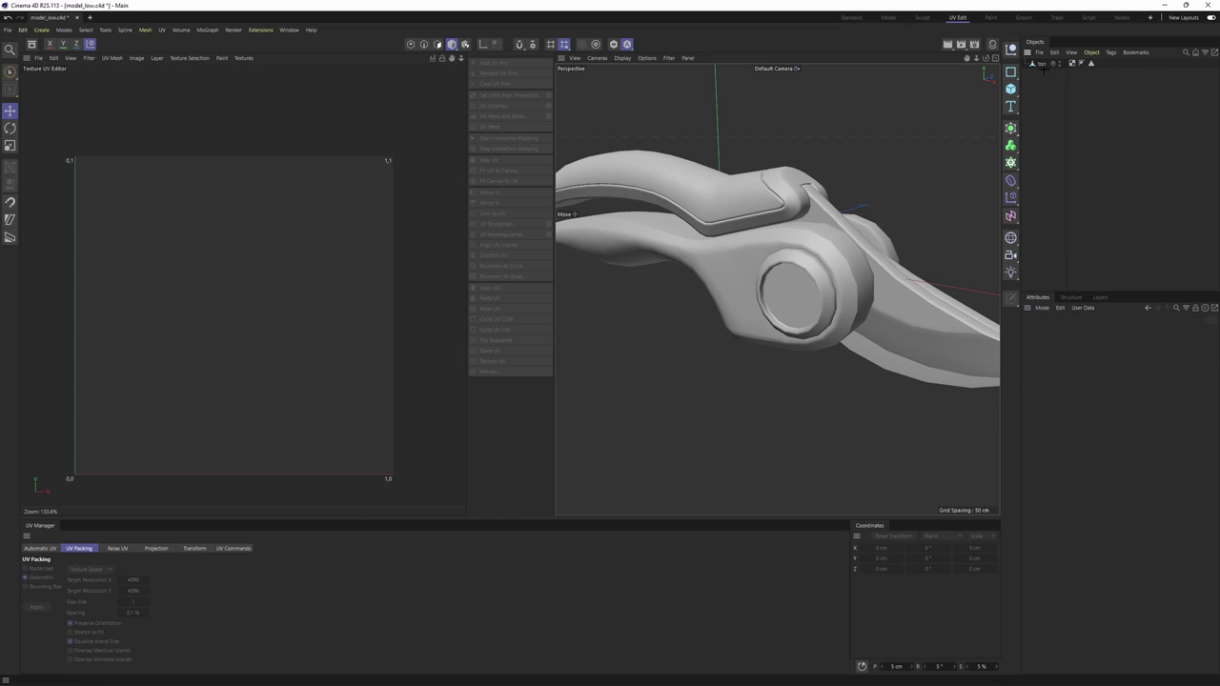
- Rename the merged pruner object as low
left_click(1041, 67)
left_click(1043, 64)
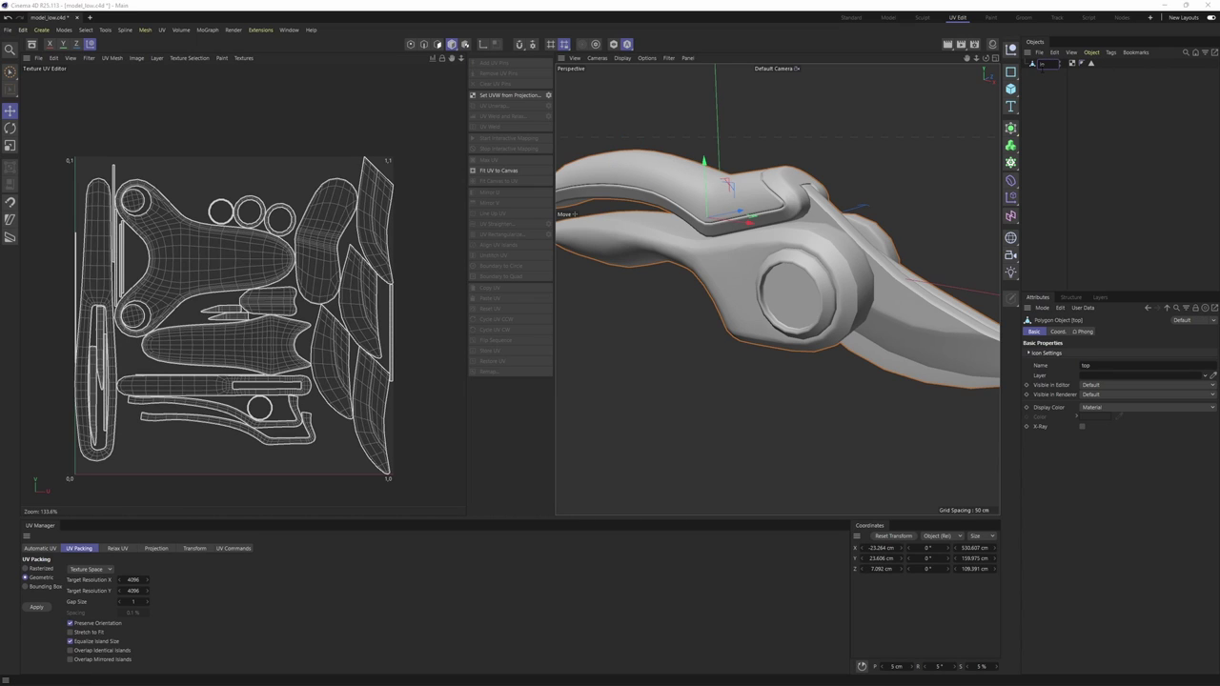
type("low")
key("Return")
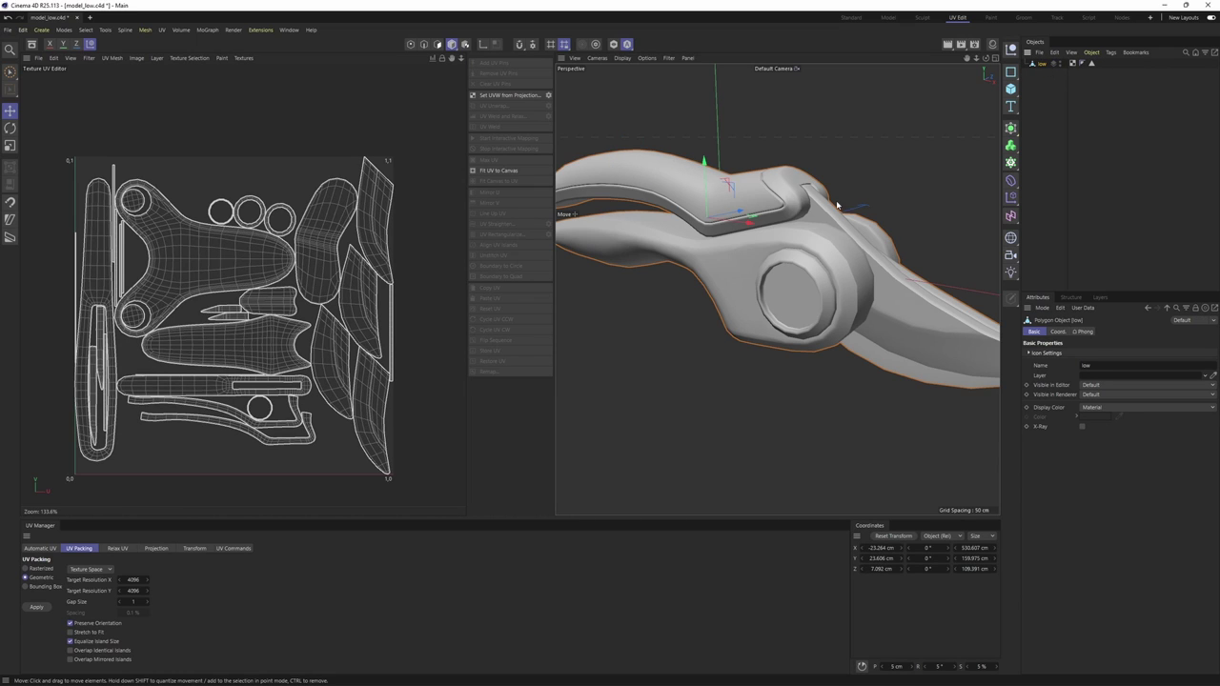
- In edge mode, select the supporting edge loops along the groove around the upper handle's grip
left_click_drag(857, 169, 864, 212, "alt")
key("Return")
scroll(827, 182, "up", 4)
scroll(825, 253, "up", 6)
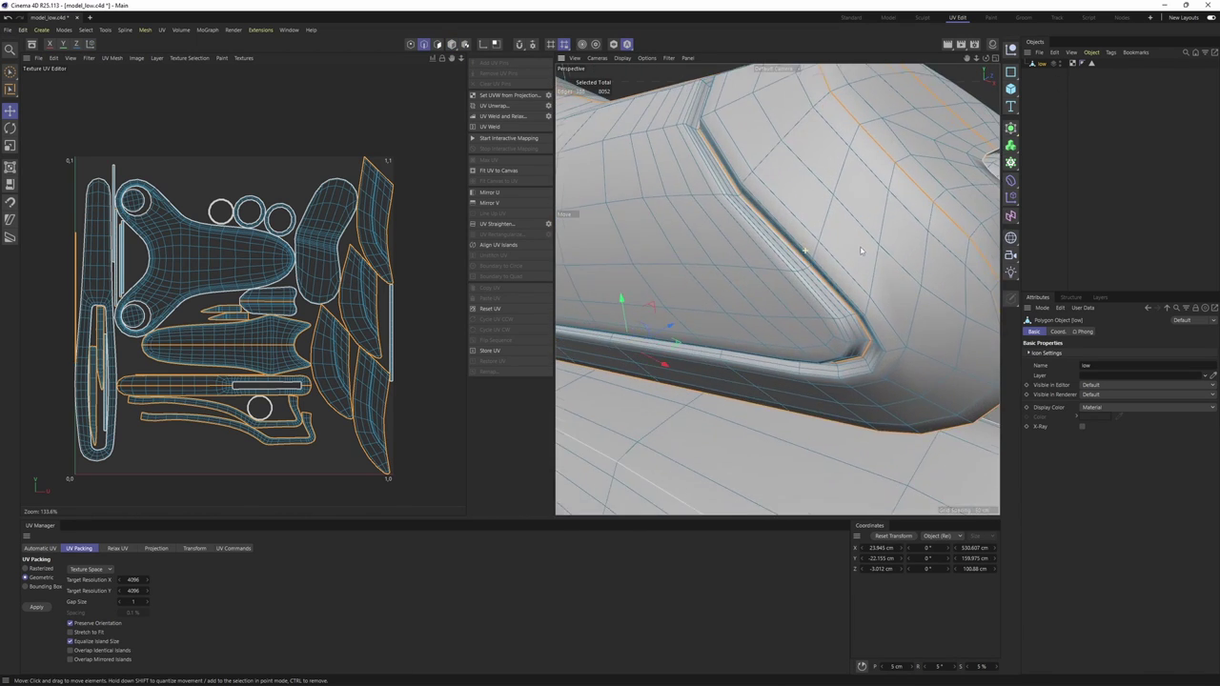
left_click_drag(829, 288, 779, 296, "alt")
scroll(840, 291, "up", 3)
double_click(817, 296)
double_click(826, 294, "shift")
double_click(848, 301, "shift")
scroll(841, 301, "down", 6)
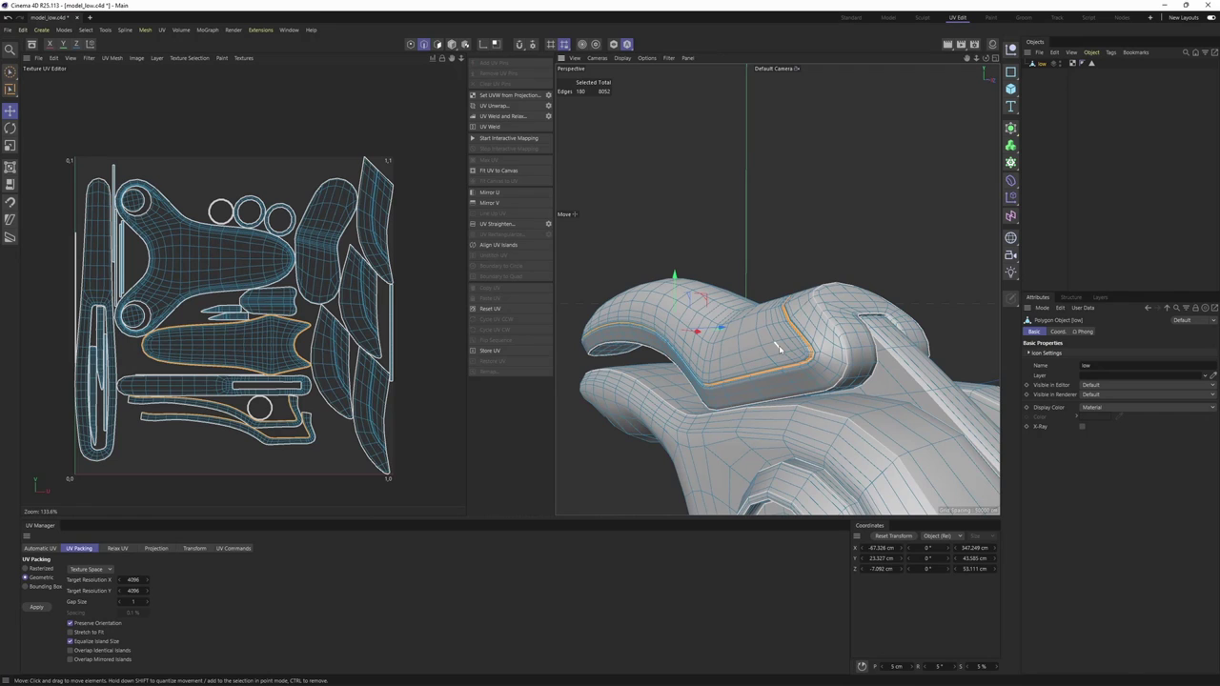
- Add another supporting loop from the grip's groove to the edge selection and dissolve the selected edges
key("Return")
scroll(791, 341, "up", 2)
key("Return")
scroll(791, 343, "up", 6)
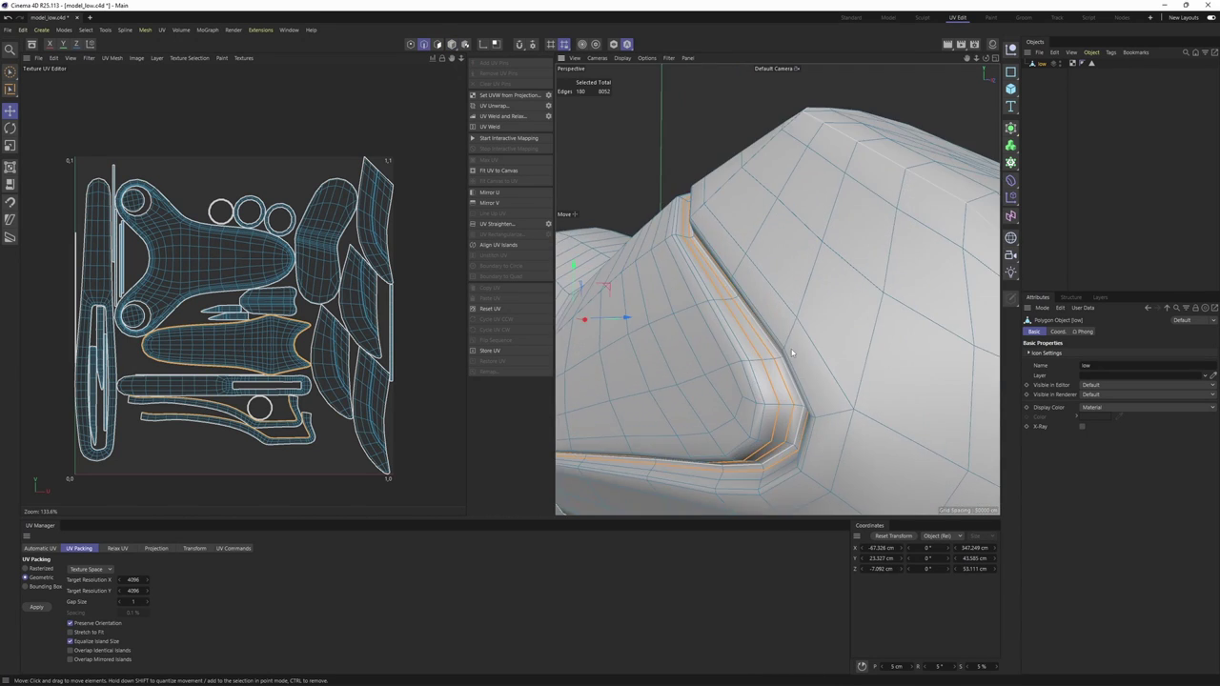
left_click_drag(792, 353, 795, 345, "alt")
scroll(812, 328, "up", 5)
double_click(842, 354, "shift")
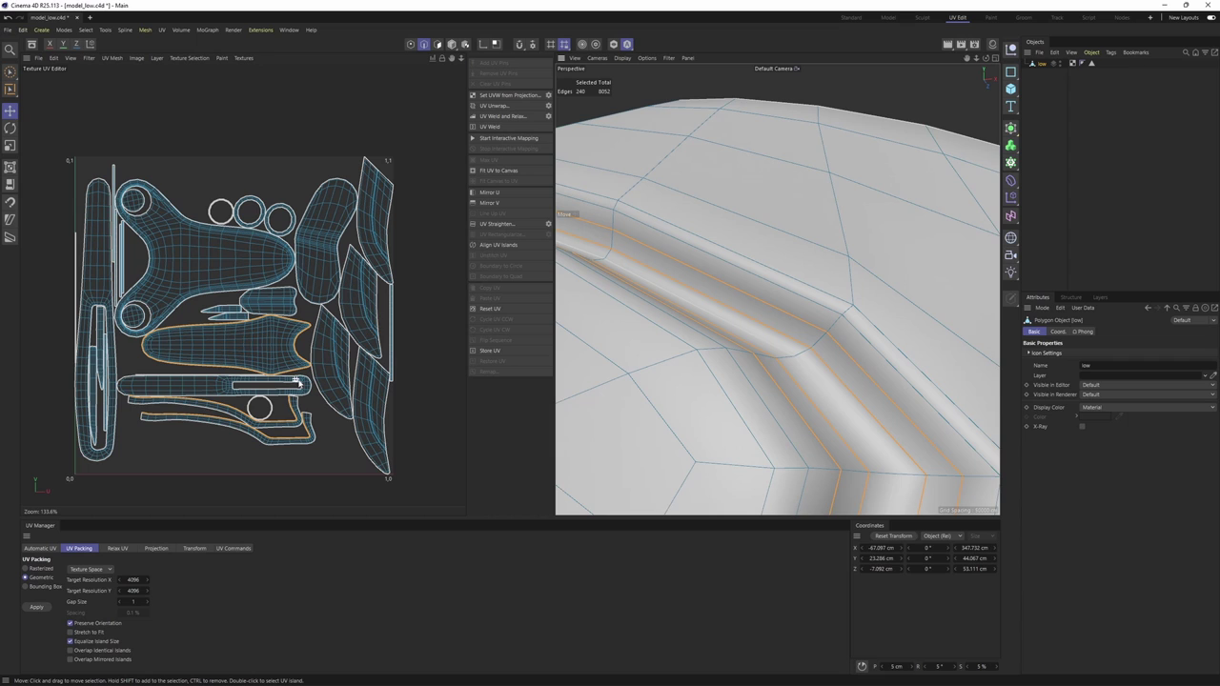
left_click_drag(776, 289, 808, 205, "alt")
scroll(277, 354, "up", 7)
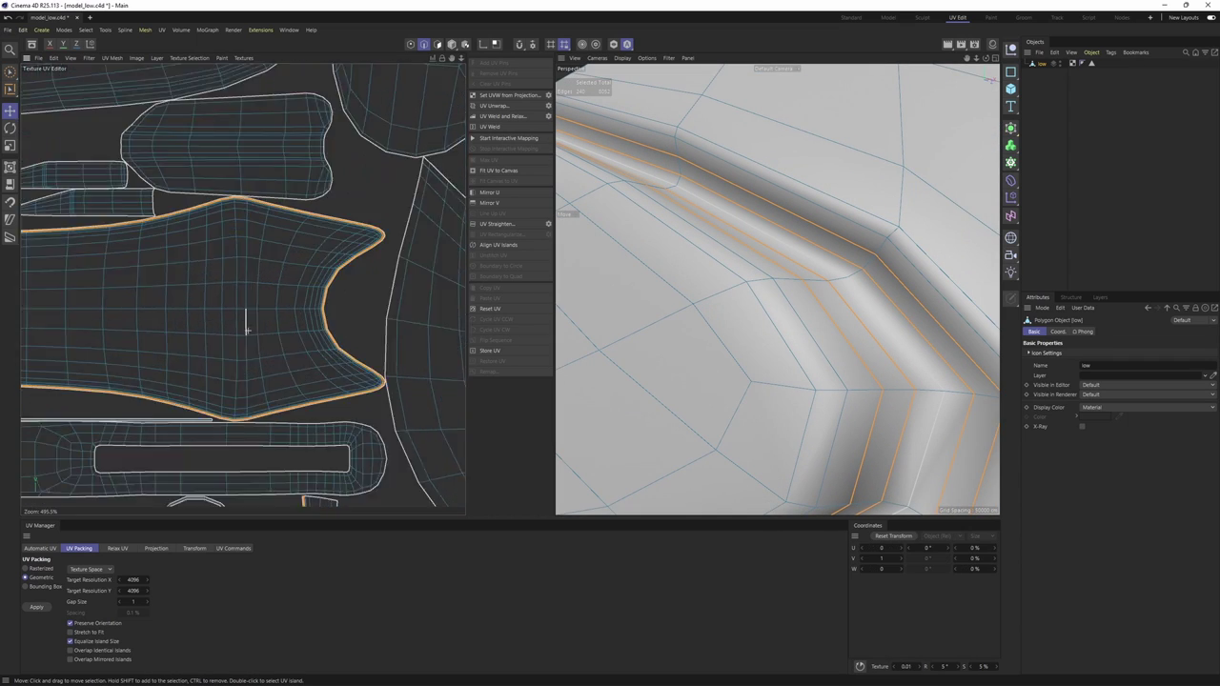
scroll(246, 329, "up", 10)
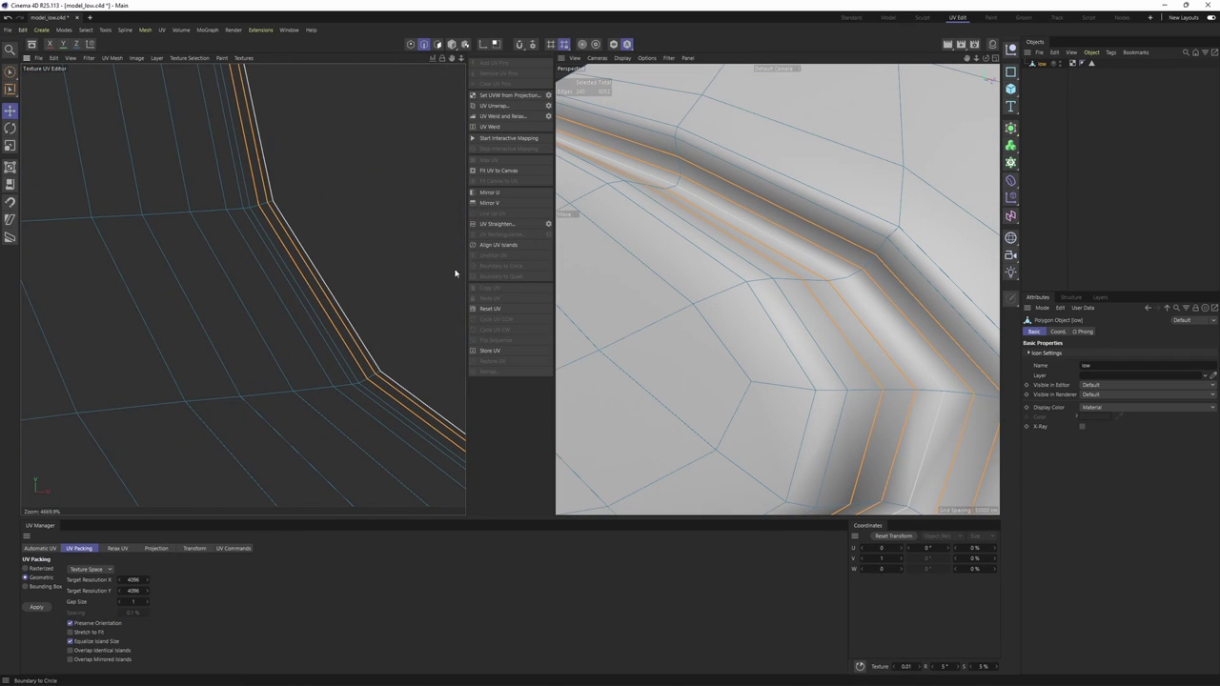
right_click(652, 282)
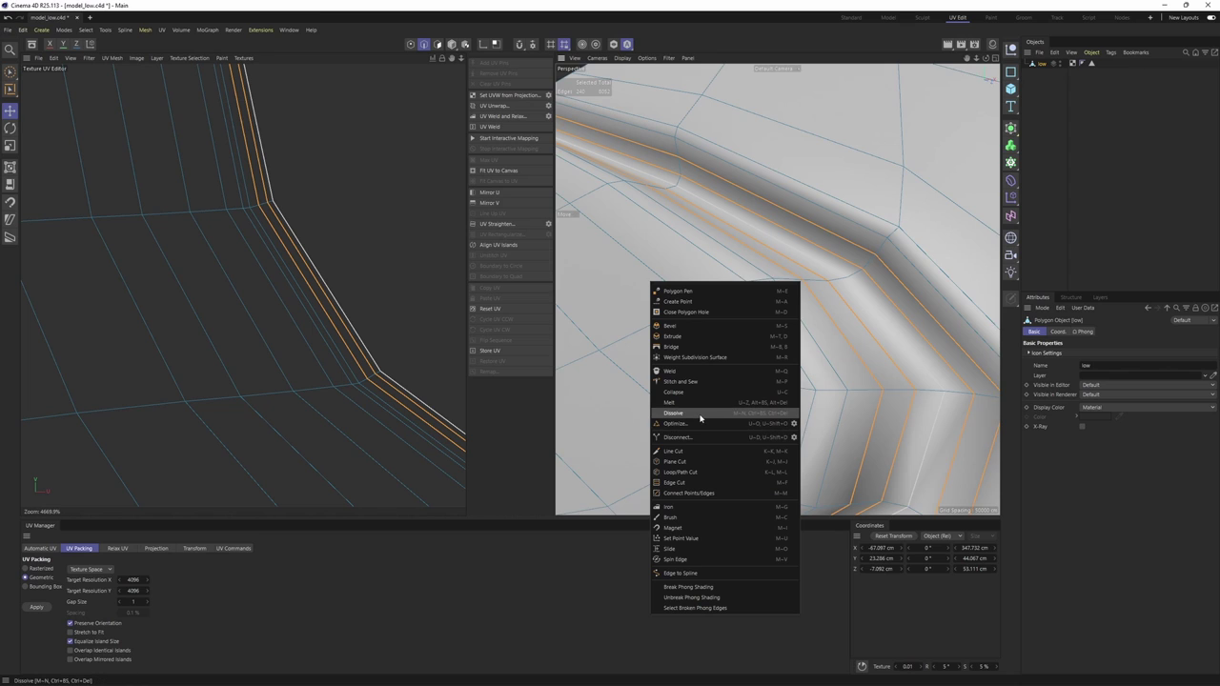
left_click(699, 416)
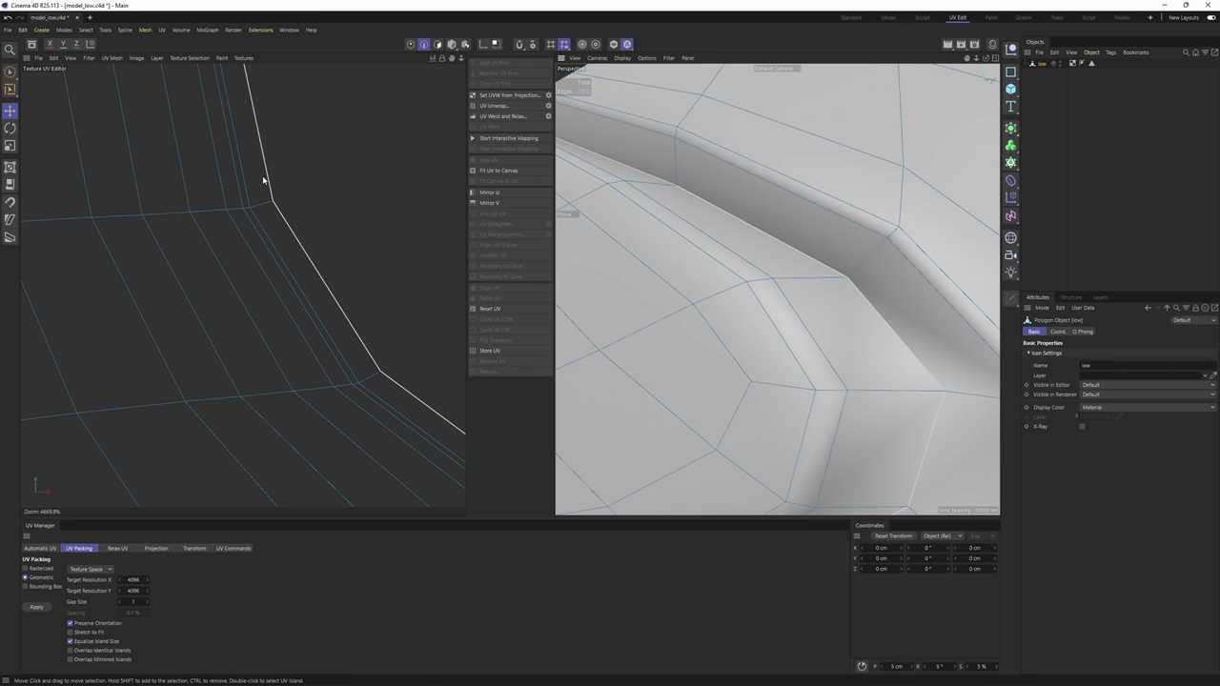
- Undo the edge dissolve around the grip and return to object mode
scroll(311, 160, "down", 12)
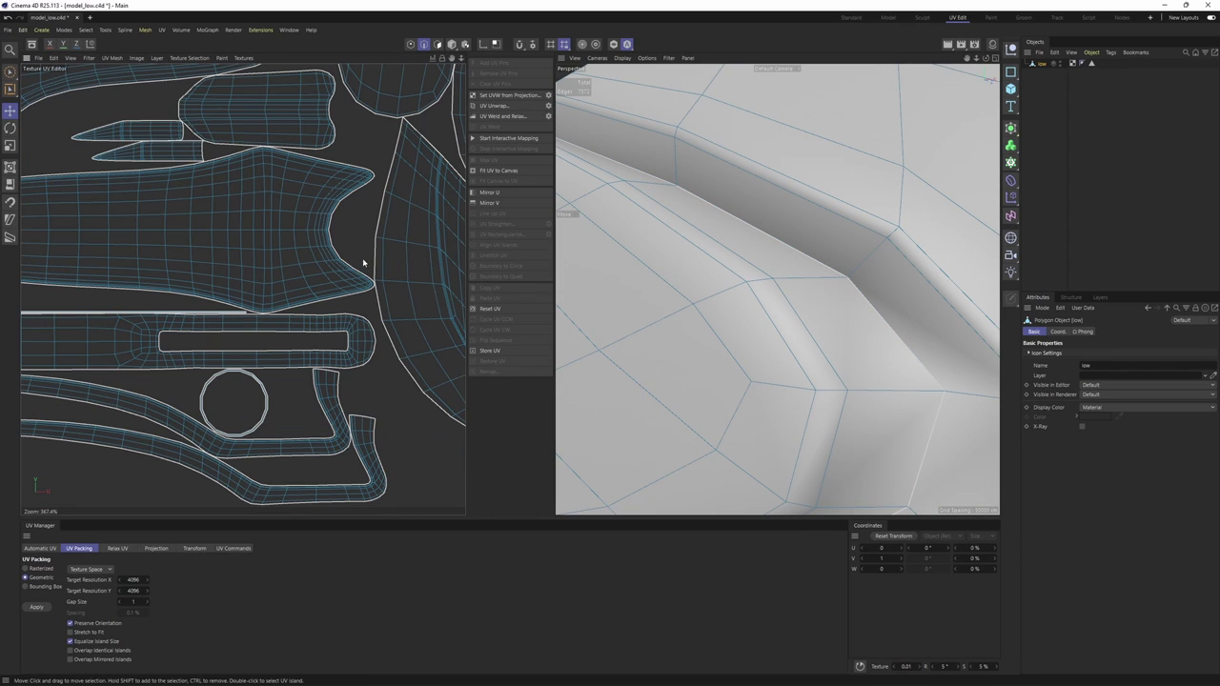
key("ctrl+z")
scroll(759, 305, "down", 8)
left_click_drag(759, 305, 784, 288, "alt")
key("4")
scroll(738, 282, "down", 10)
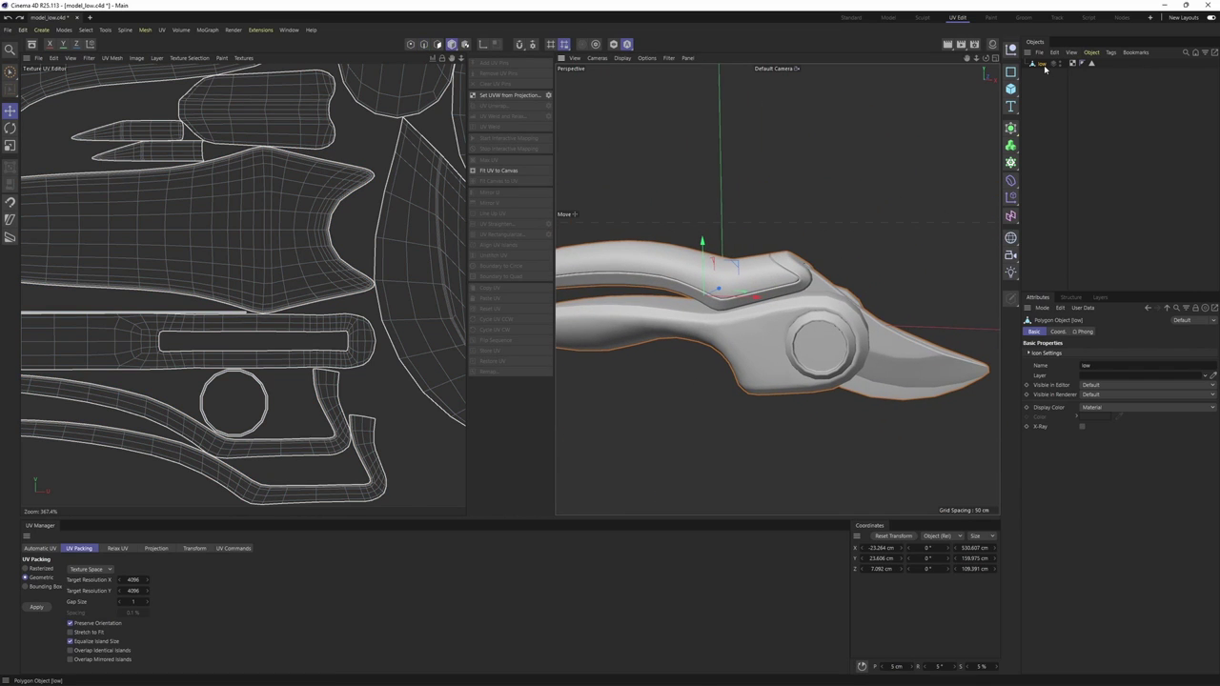
- Duplicate the low object, name the copy high and delete it
left_click_drag(1044, 69, 1056, 81, "ctrl")
double_click(1045, 73)
type("high")
key("Return")
key("Delete")
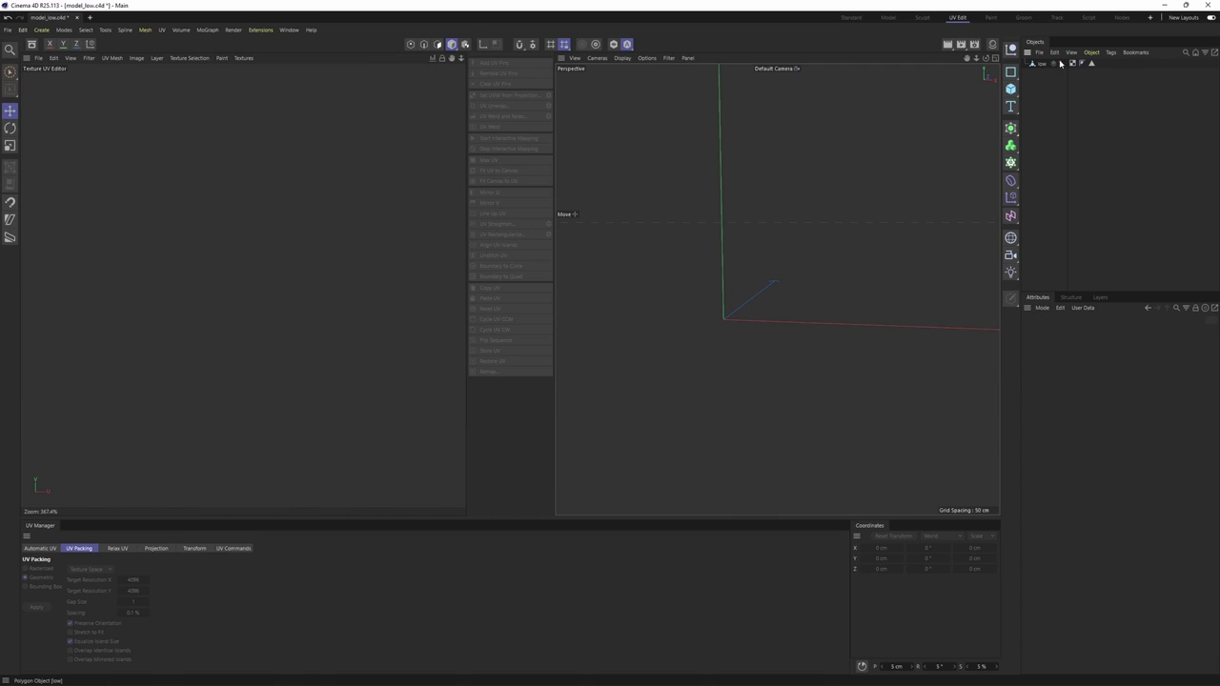
- Make the low object visible and add a Vertex Color tag to it
left_click(1060, 63)
left_click(1042, 63)
left_click_drag(831, 264, 711, 337, "alt")
right_click_drag(711, 337, 817, 260, "alt")
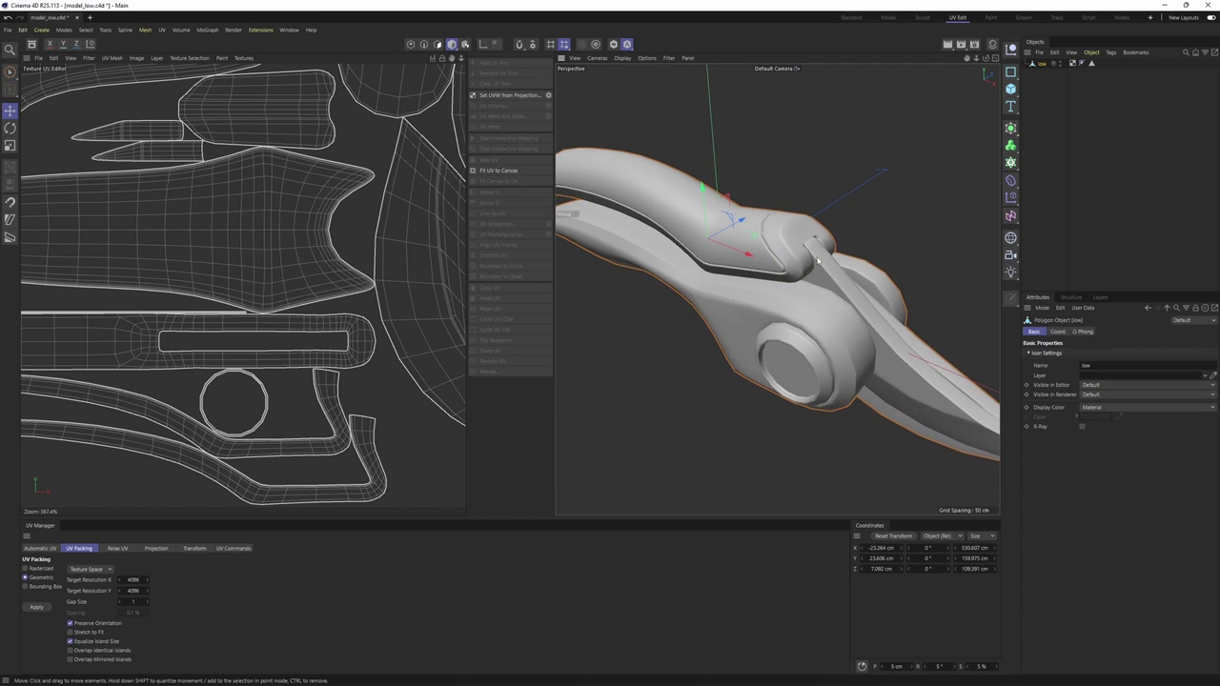
left_click_drag(817, 259, 771, 267, "alt")
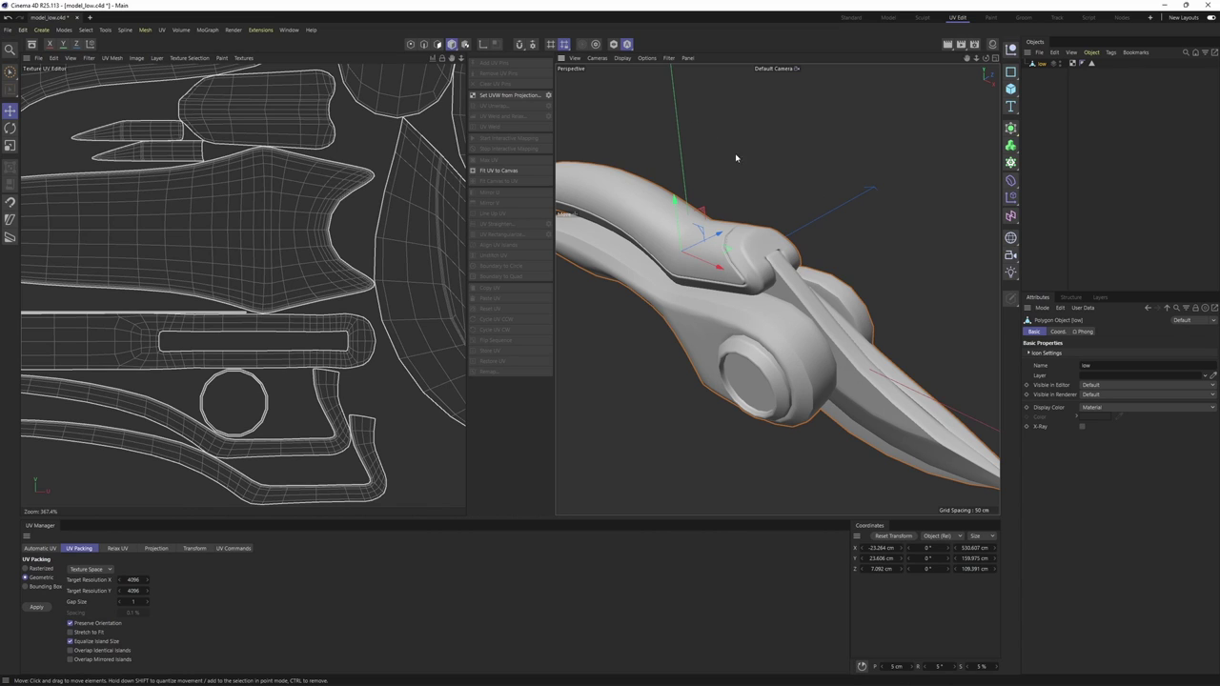
left_click_drag(735, 159, 760, 288, "alt")
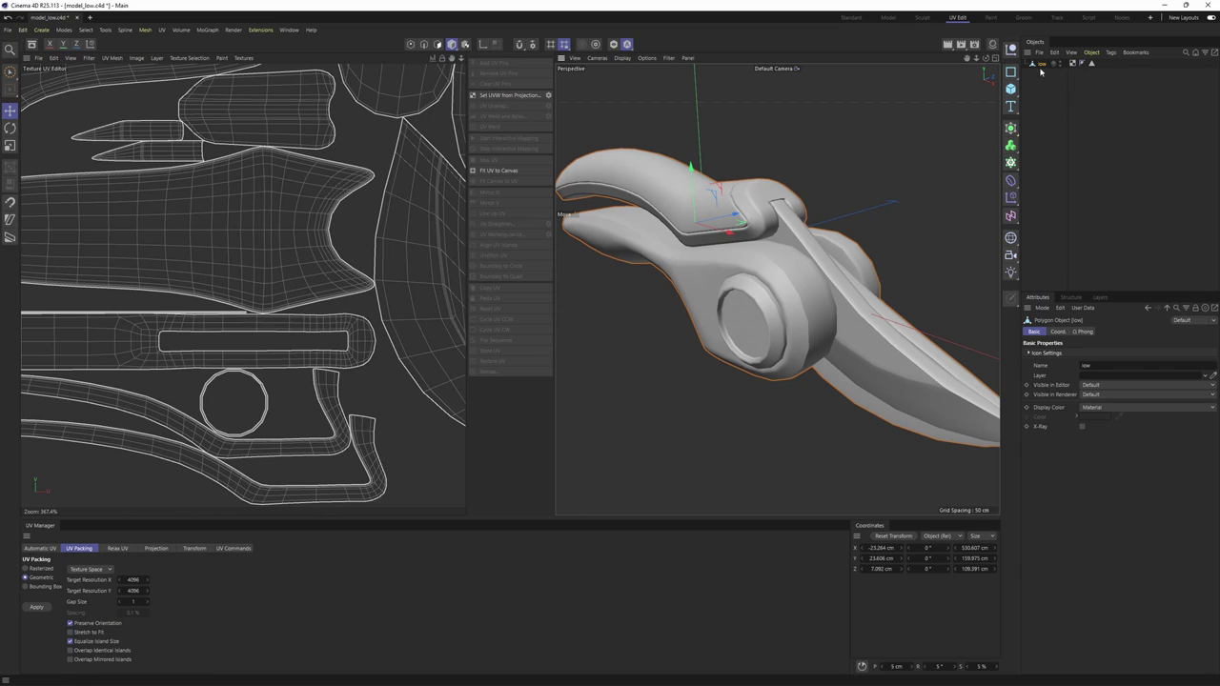
right_click(1042, 72)
mouse_move(1082, 160)
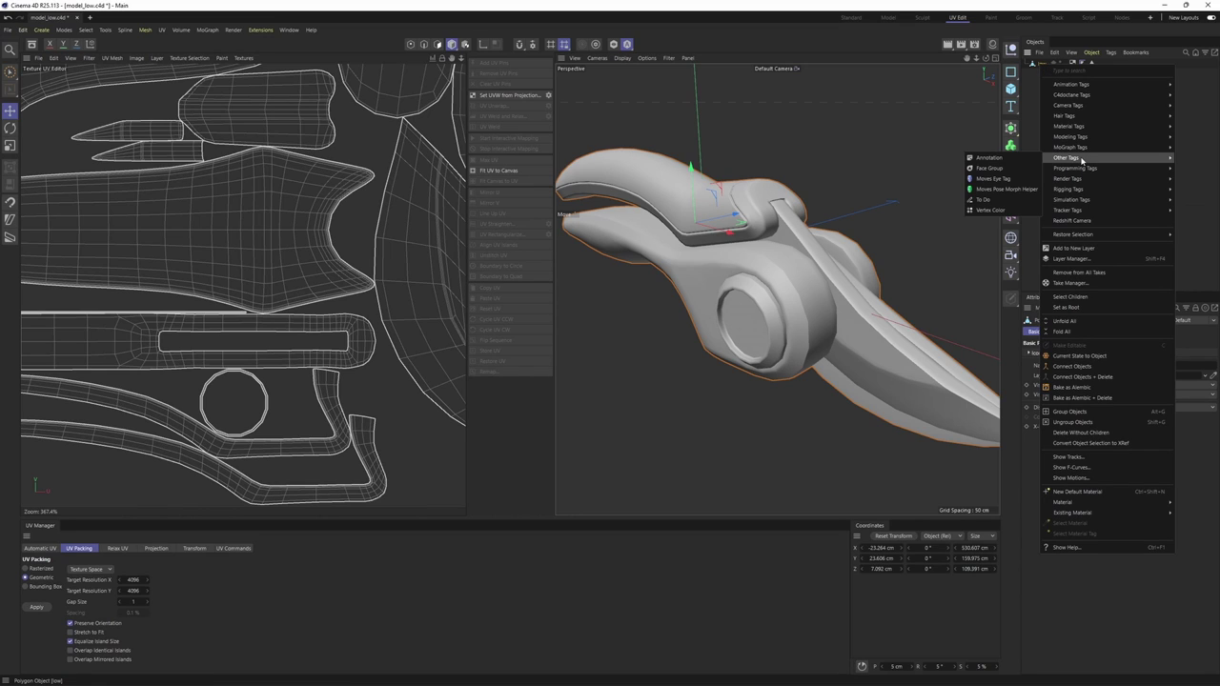
left_click(988, 211)
mouse_move(925, 250)
left_mouse_down("alt")
mouse_move(877, 253)
mouse_move(855, 218)
mouse_move(896, 145)
left_mouse_up("alt")
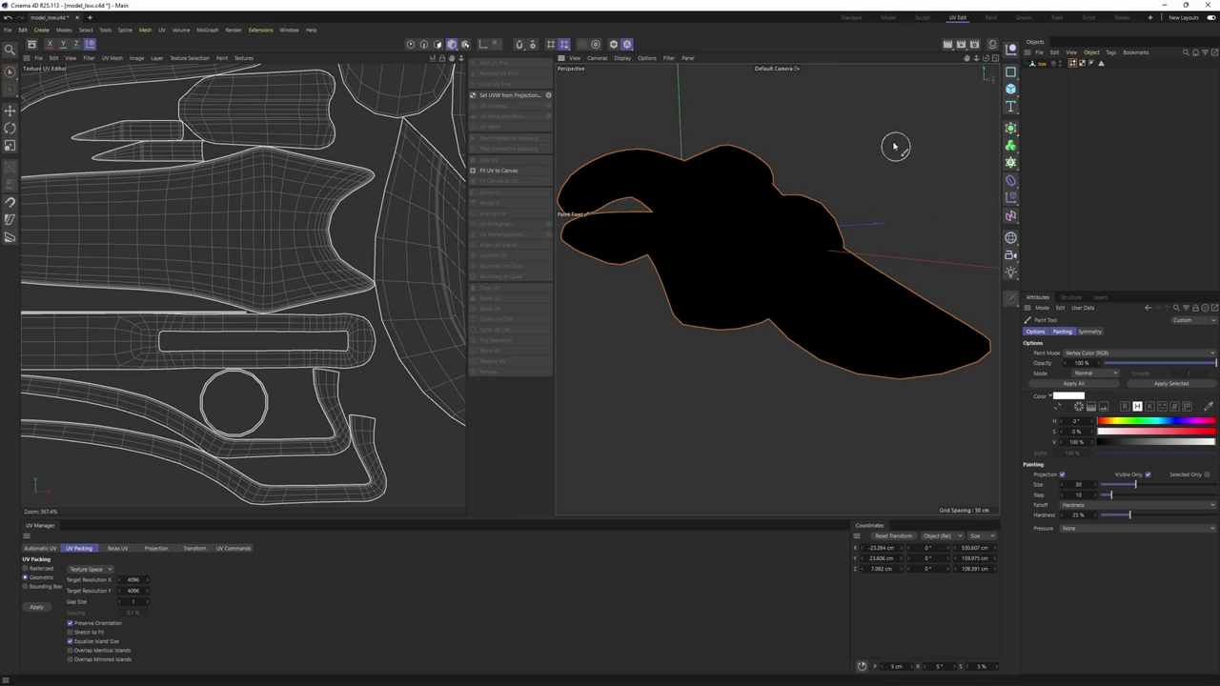
left_click_drag(865, 258, 870, 286, "alt")
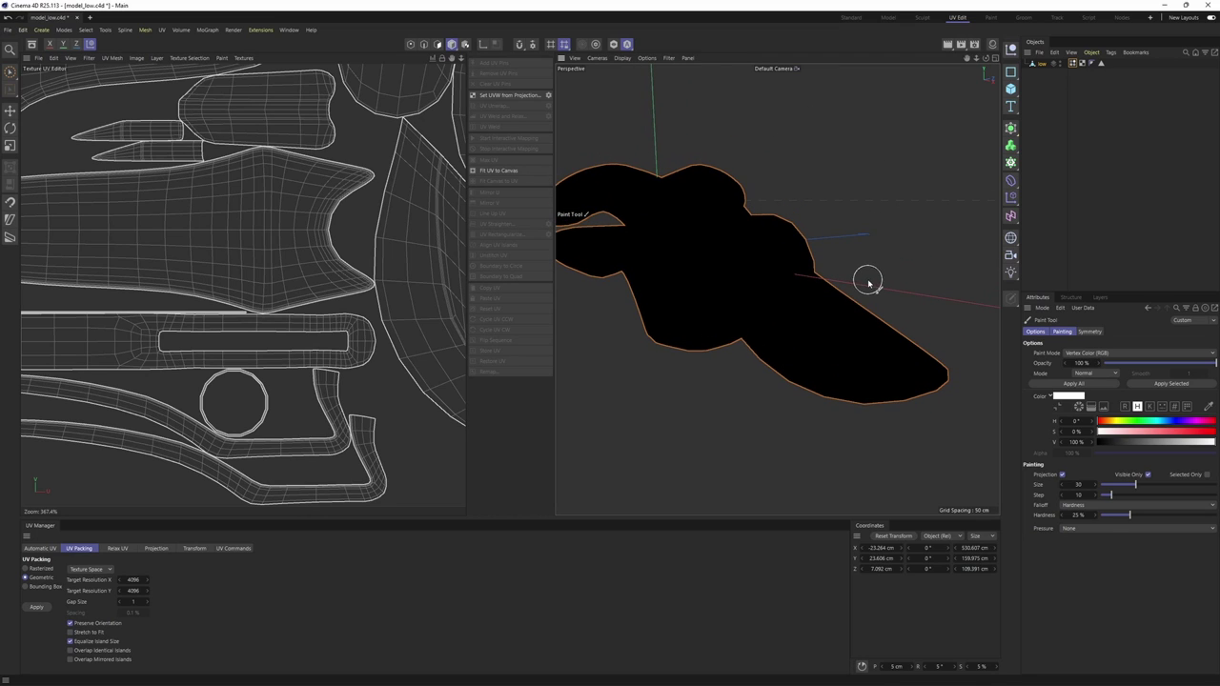
- In polygon mode, select all connected polygons of both blades
key("Return")
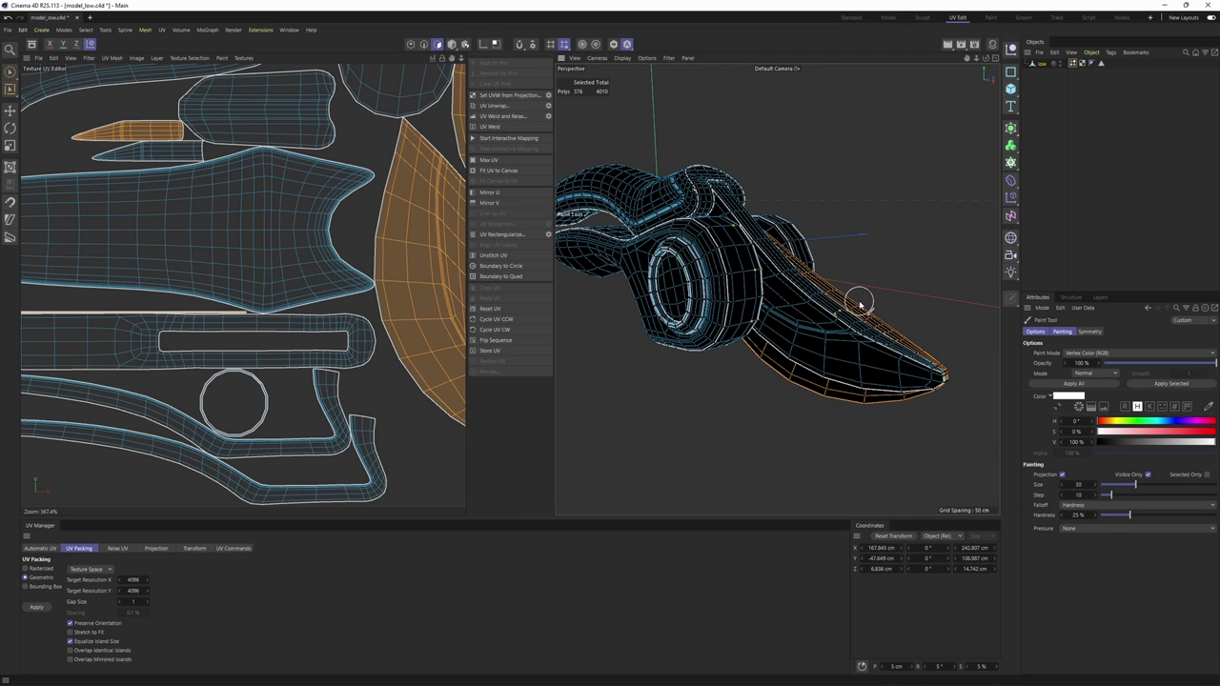
key("e")
mouse_move(863, 309)
left_mouse_down("alt")
mouse_move(838, 347)
mouse_move(786, 310)
mouse_move(775, 319)
mouse_move(859, 324)
left_mouse_up("alt")
left_click(847, 356)
double_click(847, 356)
double_click(788, 327, "shift")
left_click_drag(802, 355, 914, 326, "alt")
left_click_drag(776, 307, 830, 313, "alt")
middle_click_drag(830, 313, 829, 353, "alt")
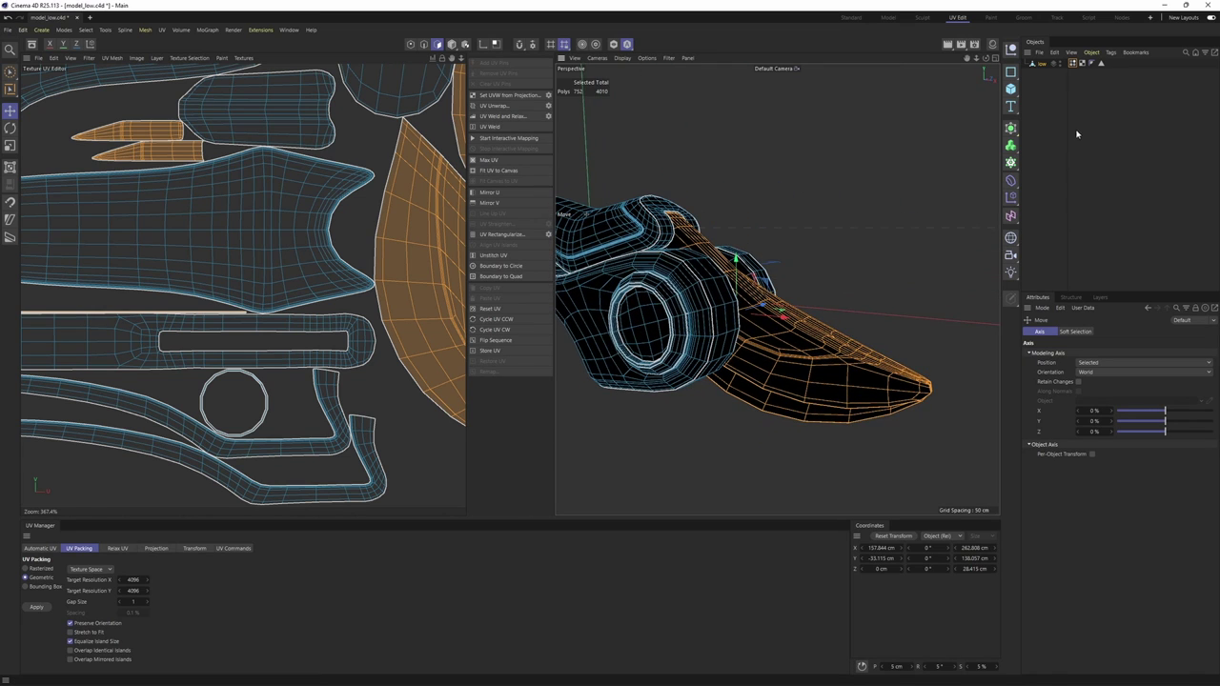
- Fill the selected blade polygons with red vertex color at 100% saturation
double_click(1073, 64)
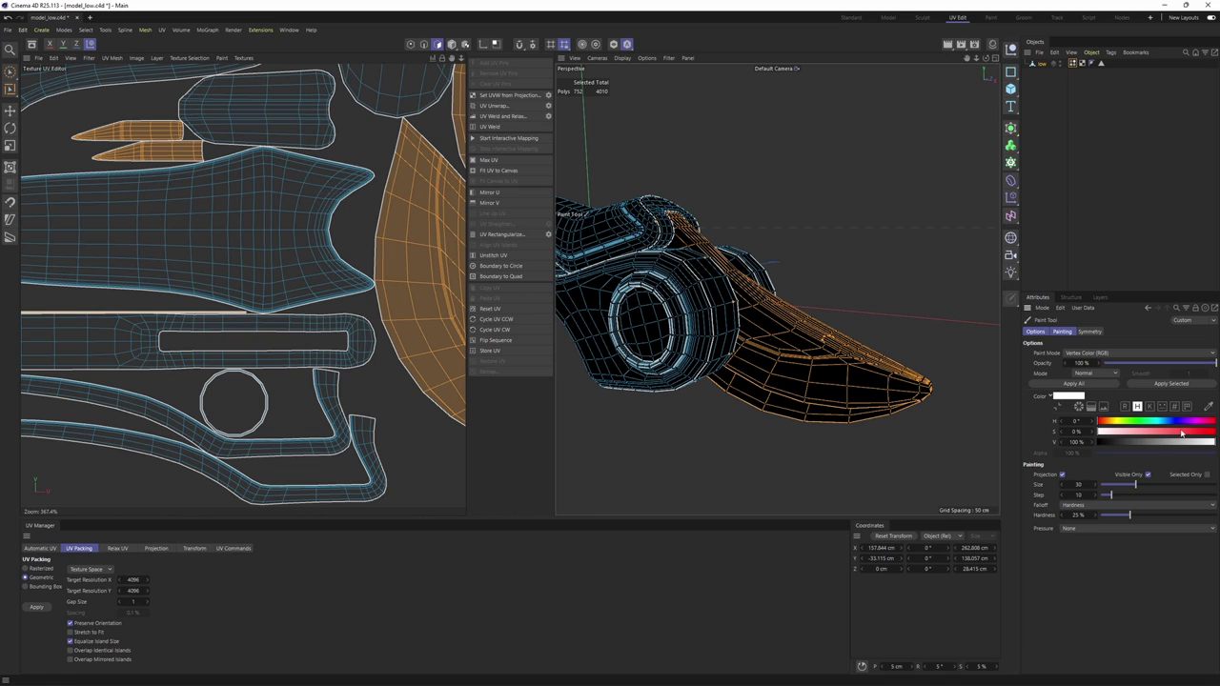
left_click_drag(1182, 434, 1214, 434)
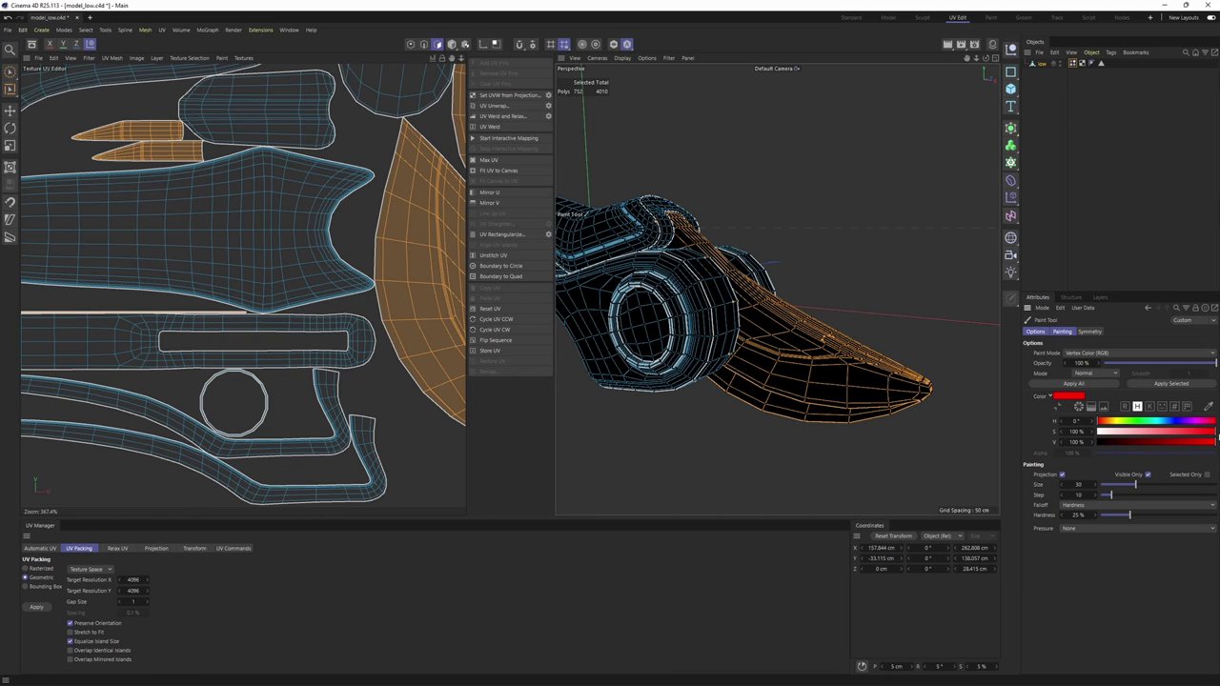
left_click(1168, 385)
- In edge mode, select the closed edge loop bordering the inset surface of the upper handle
mouse_move(791, 303)
left_mouse_down("alt")
mouse_move(866, 349)
mouse_move(801, 355)
mouse_move(806, 311)
mouse_move(851, 307)
mouse_move(795, 273)
mouse_move(815, 329)
left_mouse_up("alt")
key("e")
scroll(814, 304, "up", 4)
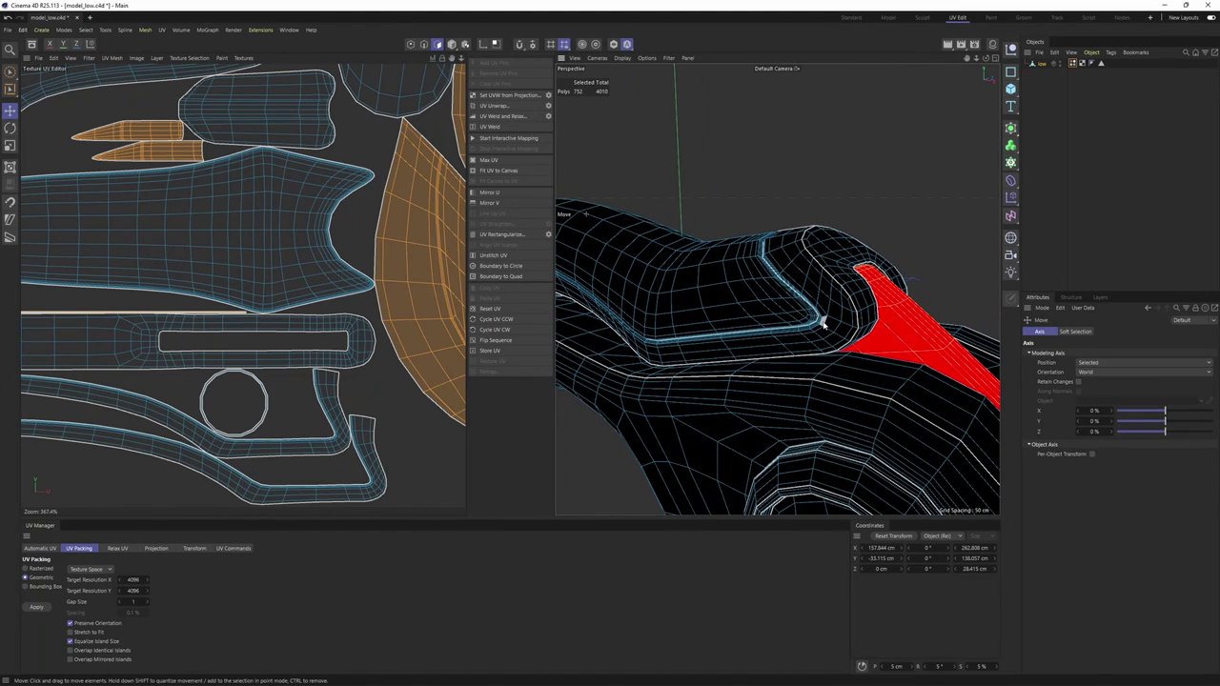
scroll(815, 321, "up", 6)
key("Return")
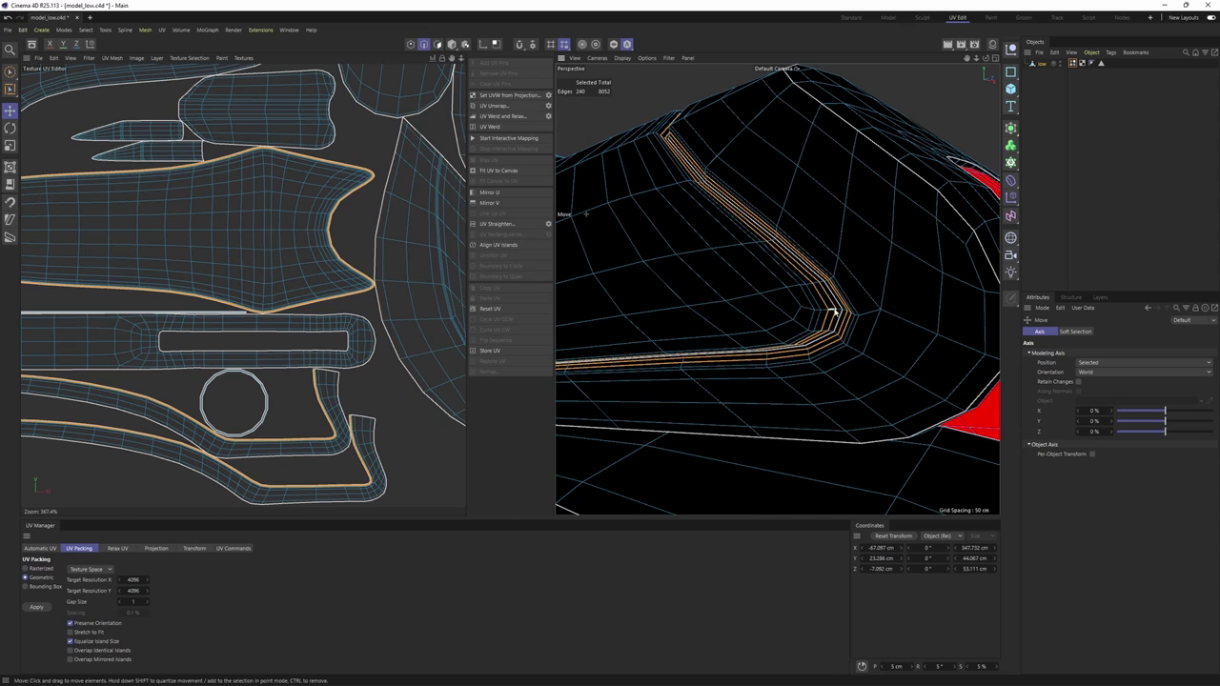
scroll(832, 314, "up", 5)
scroll(889, 307, "up", 2)
mouse_move(836, 283)
left_mouse_down("alt")
mouse_move(832, 271)
mouse_move(820, 281)
left_mouse_up("alt")
double_click(818, 279)
scroll(818, 279, "down", 6)
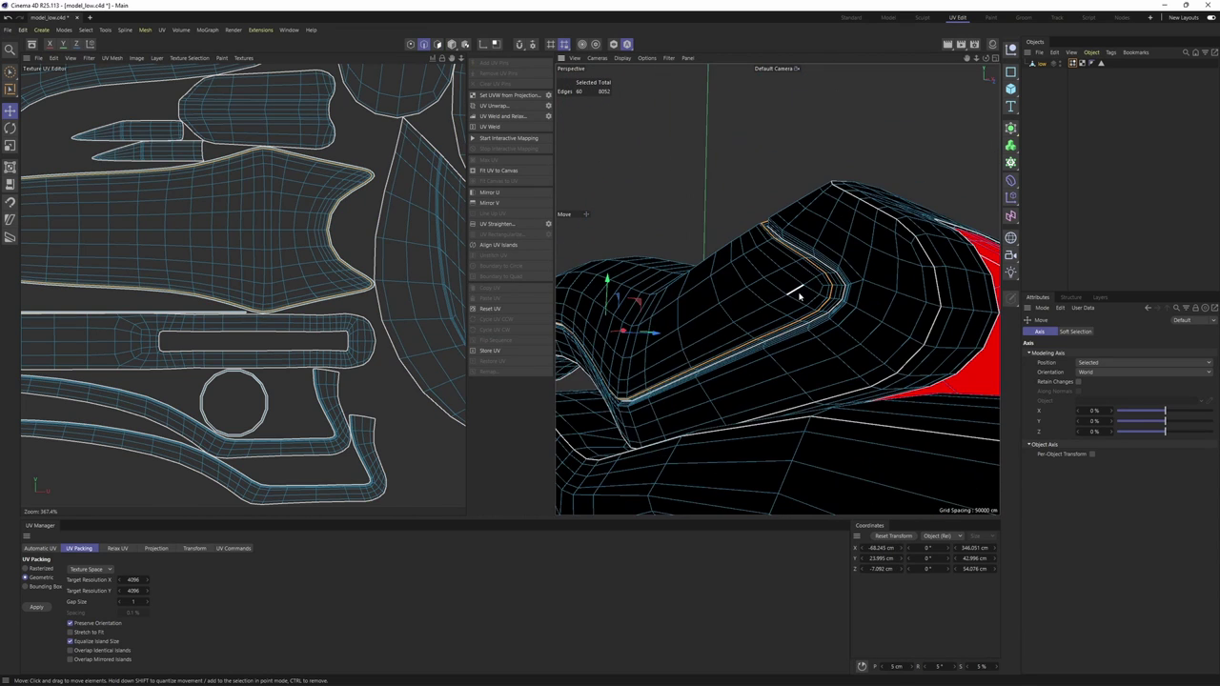
scroll(818, 279, "down", 8)
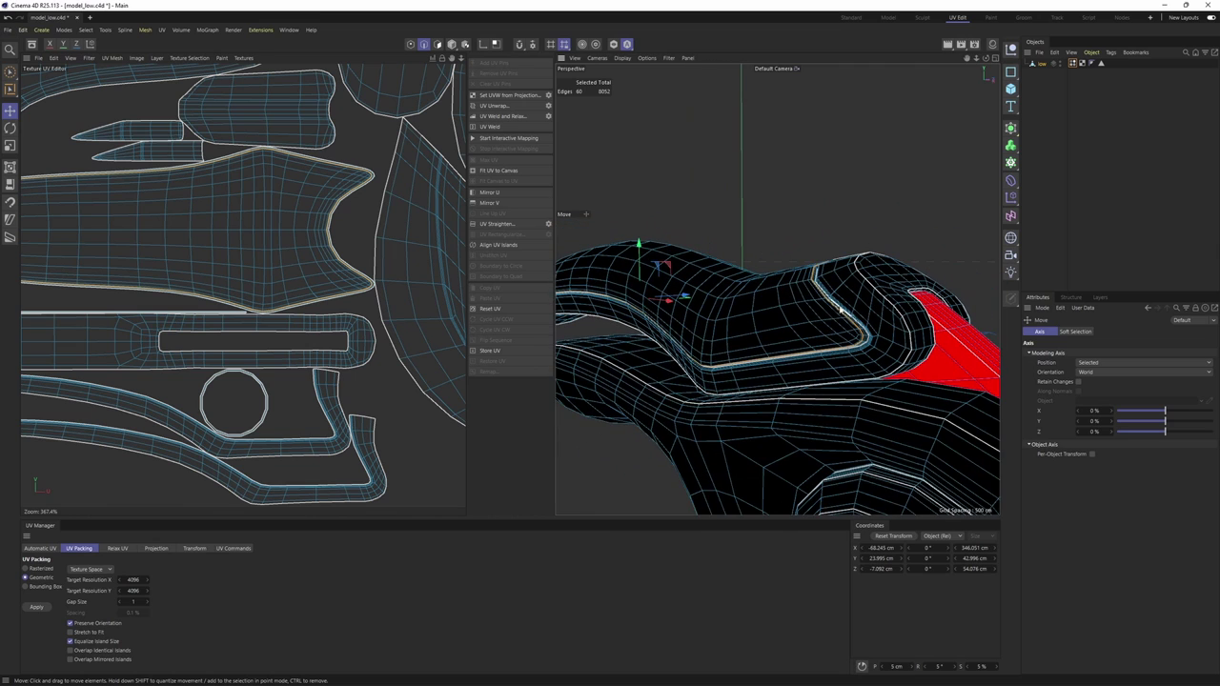
- Fill-select the upper handle's surface inside the edge loop and add the connected polygons of the lower handle body
key("u")
key("f")
left_click(803, 308)
scroll(804, 308, "down", 4)
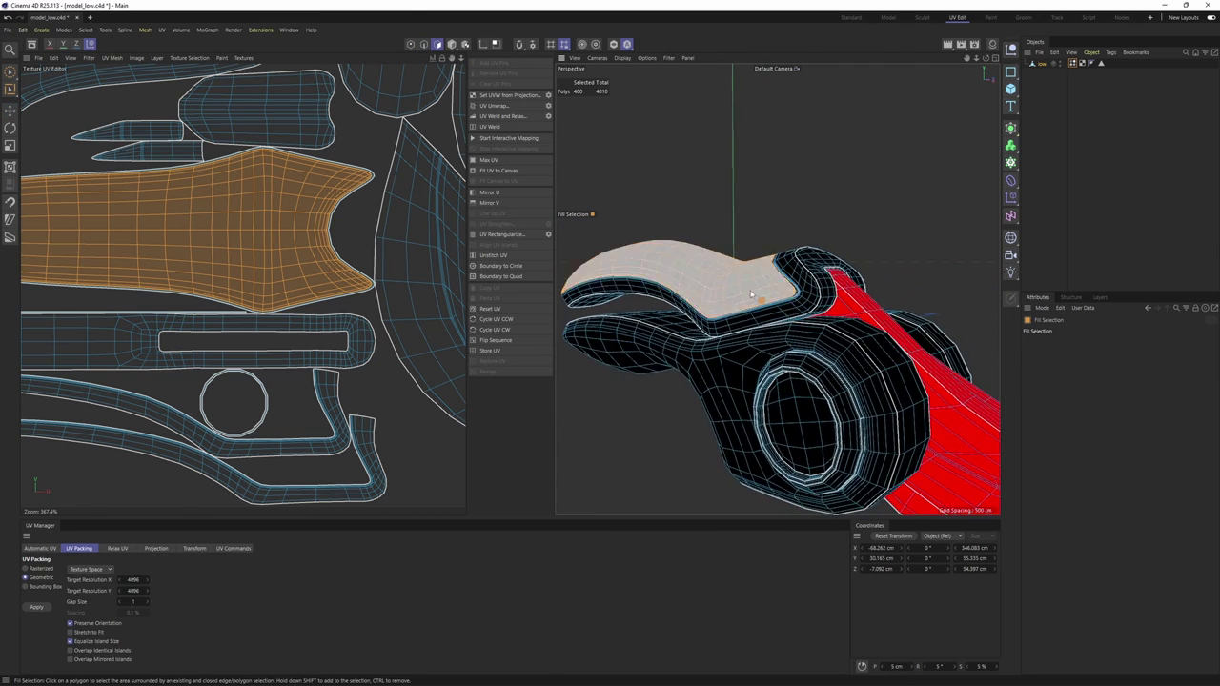
left_click_drag(803, 308, 779, 334, "alt")
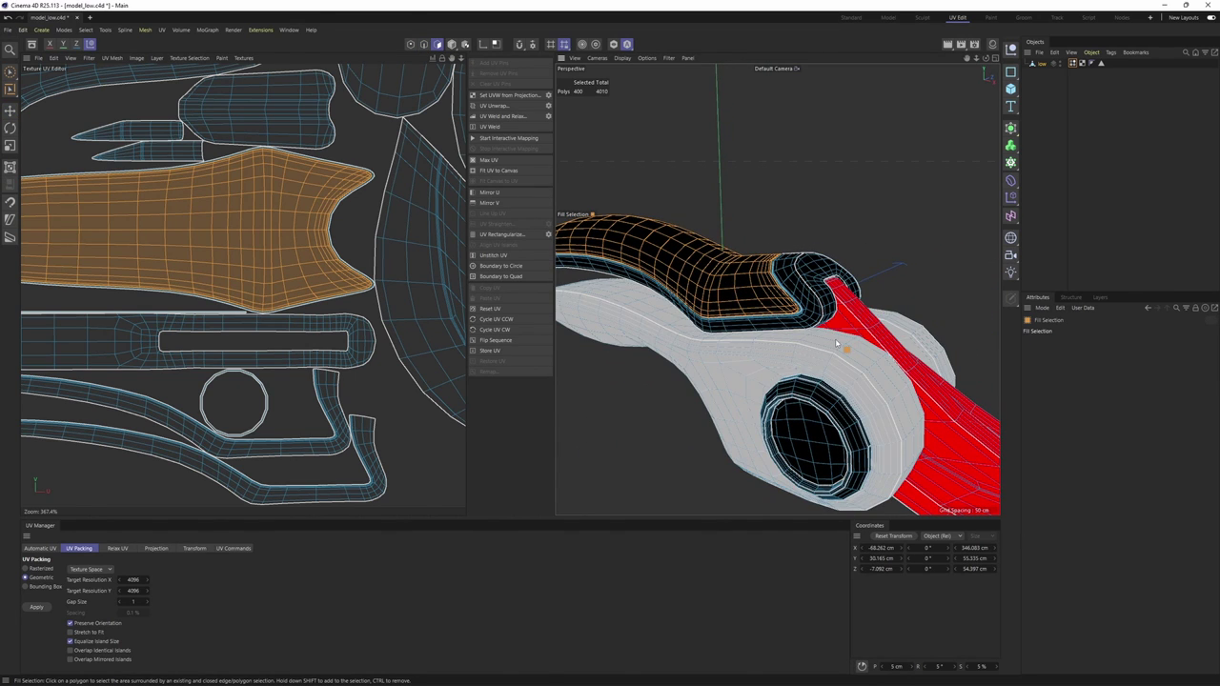
key("e")
left_click_drag(770, 364, 777, 342, "alt")
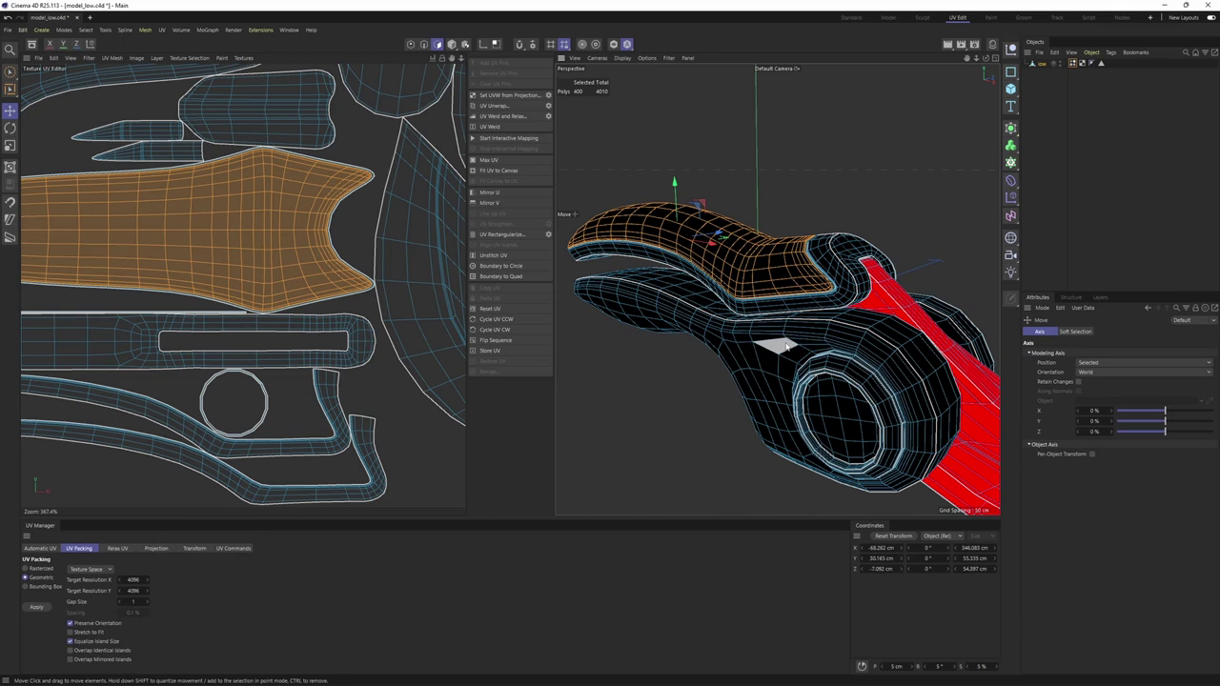
double_click(786, 346, "shift")
scroll(838, 345, "down", 3)
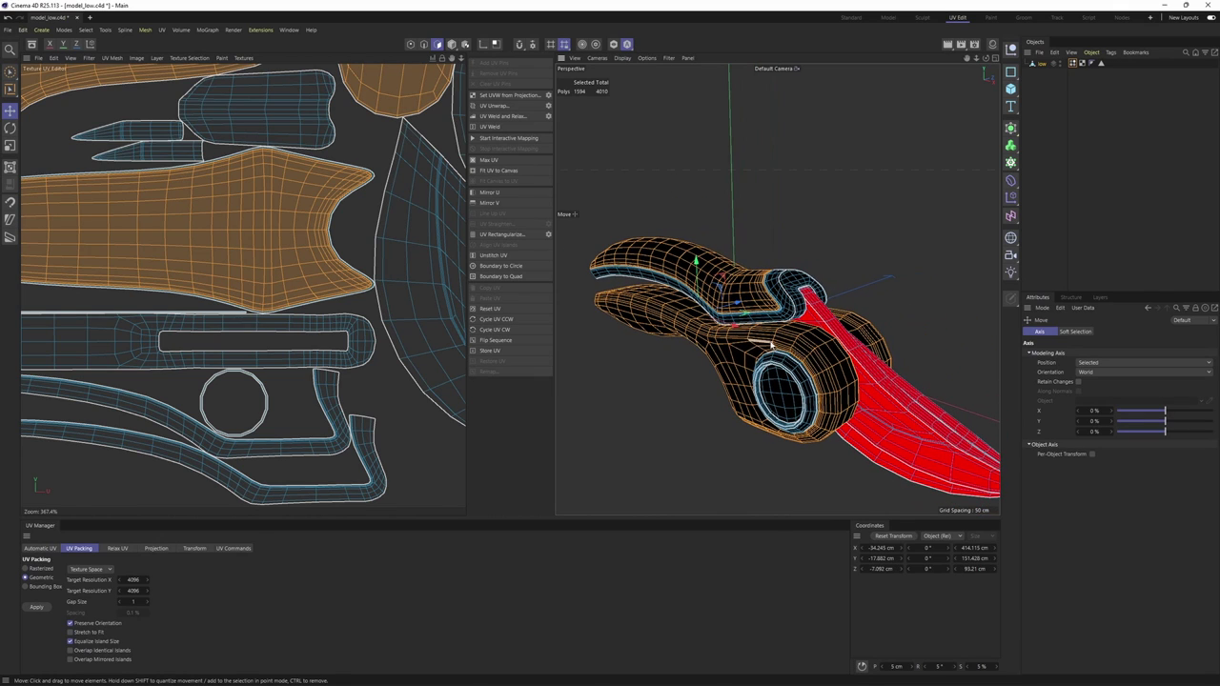
- Fill the selected handle polygons with blue vertex color, hue 241°
left_click(1072, 64)
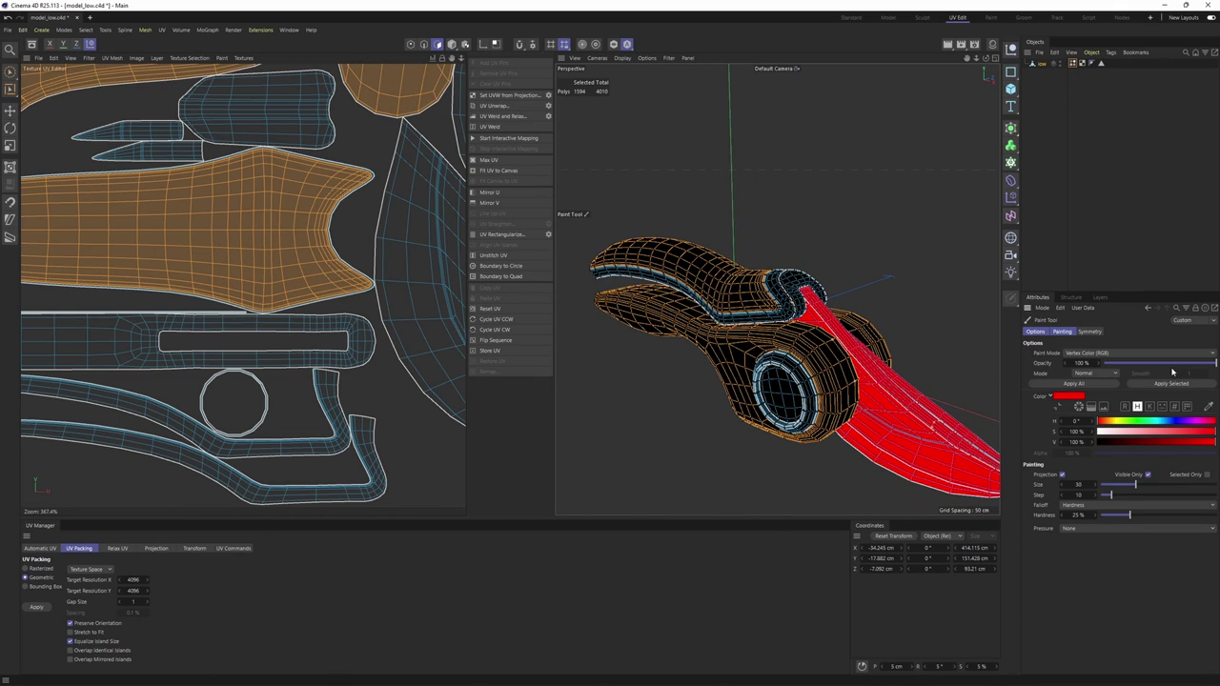
left_click(1178, 423)
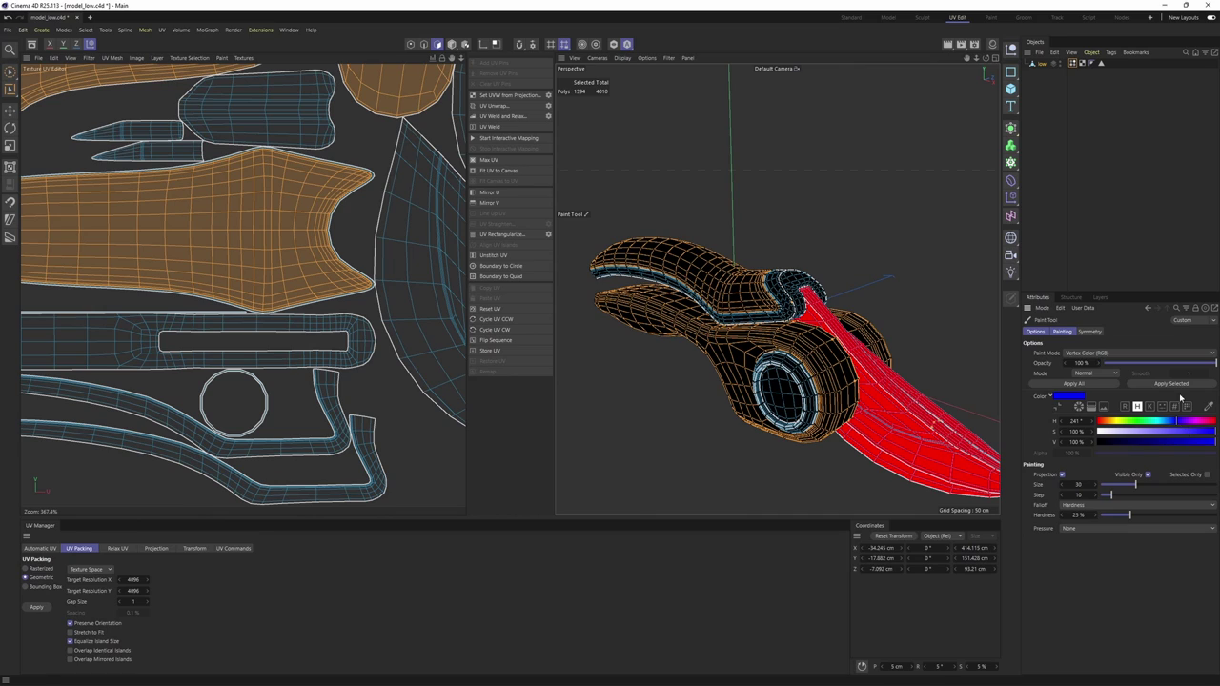
left_click(1173, 383)
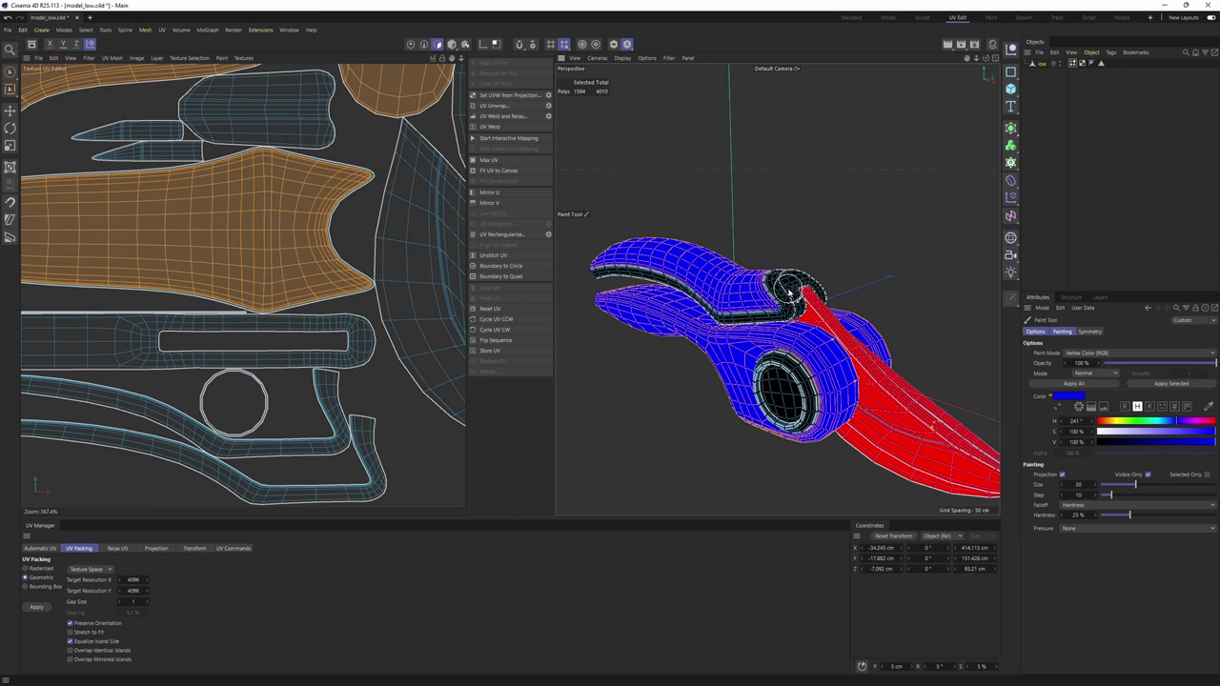
- Fill-select the upper handle's polygons outside the edge loop and add the round pivot caps on both sides
key("e")
scroll(789, 291, "up", 6)
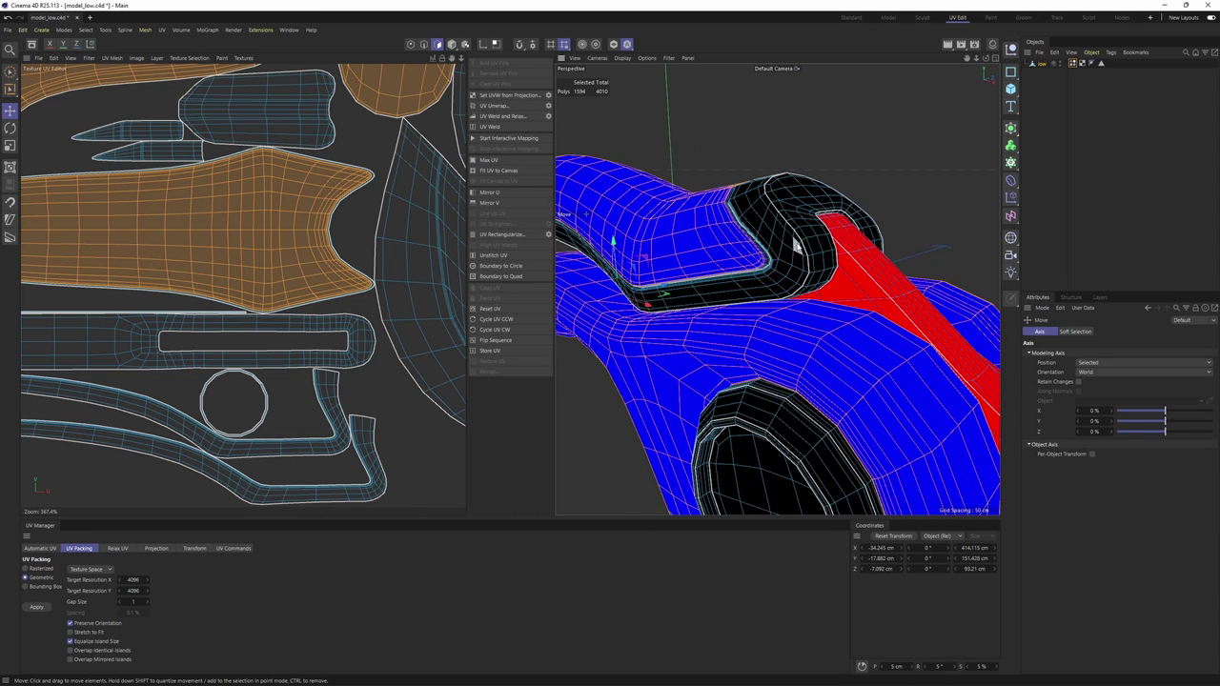
scroll(753, 246, "up", 2)
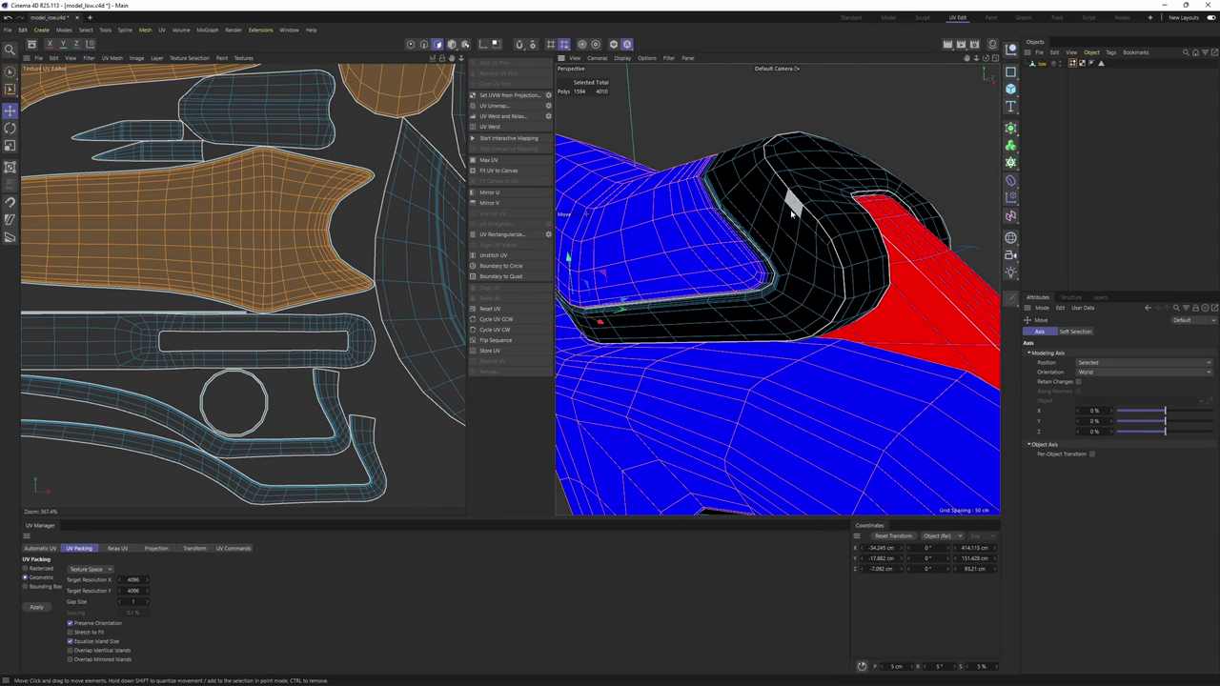
key("Return")
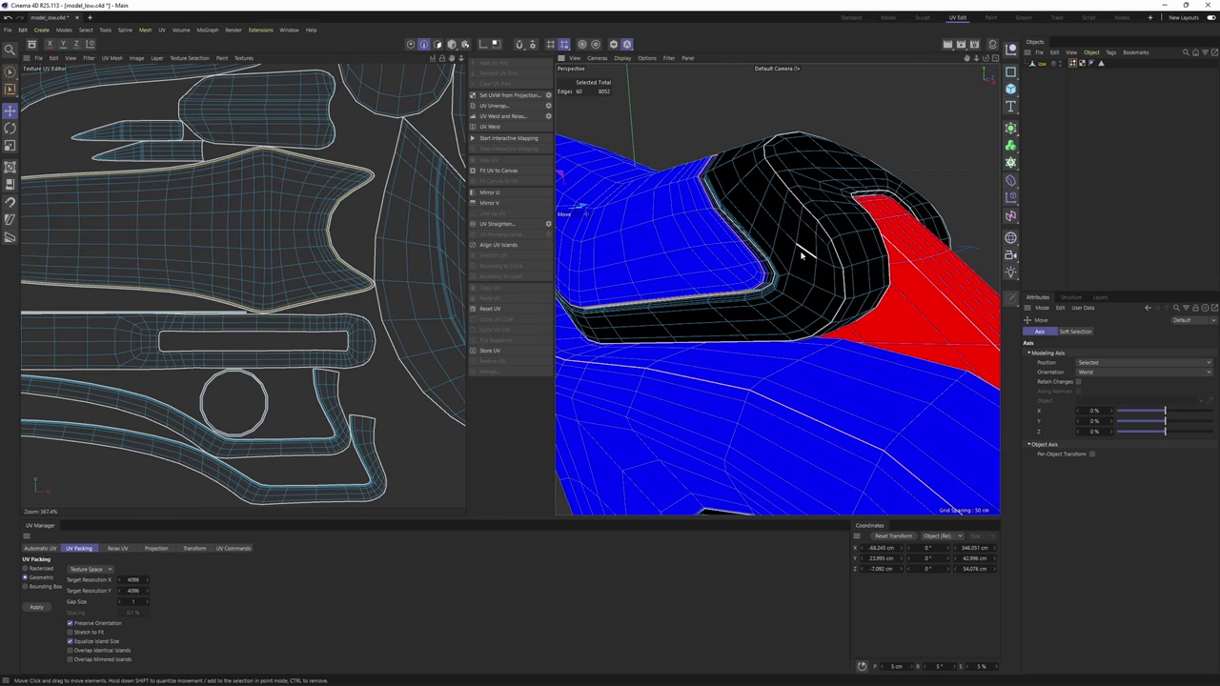
key("u")
key("f")
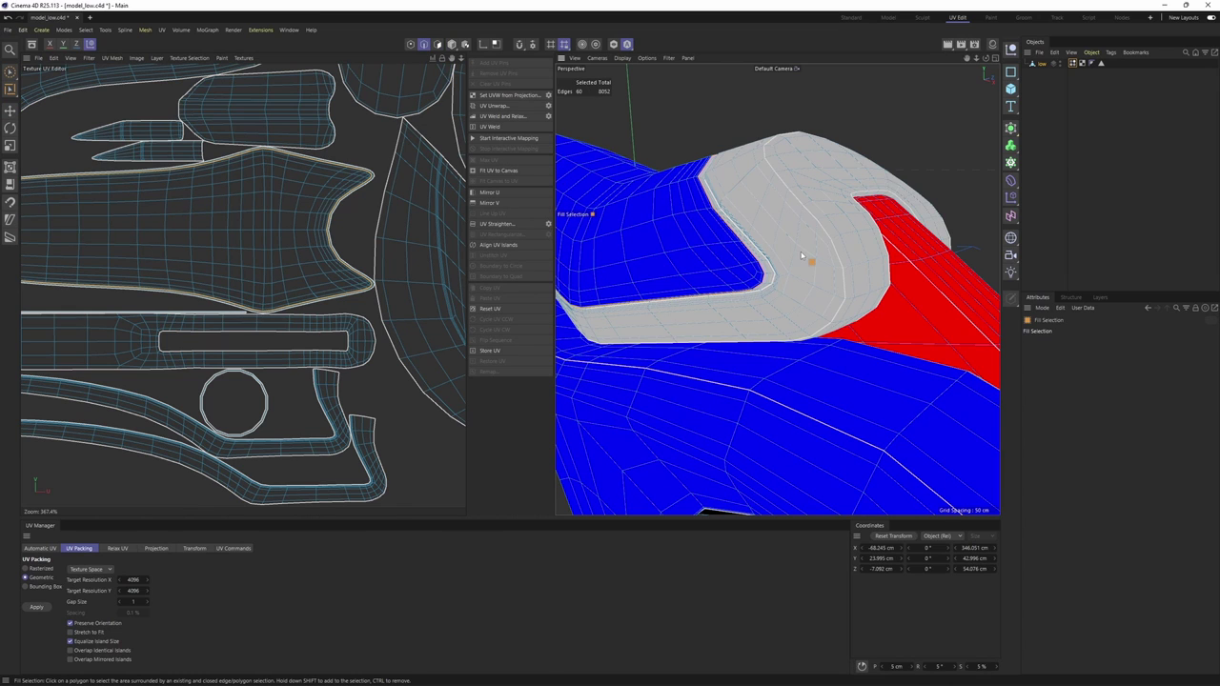
left_click(802, 255)
left_click_drag(801, 255, 787, 370, "alt")
key("e")
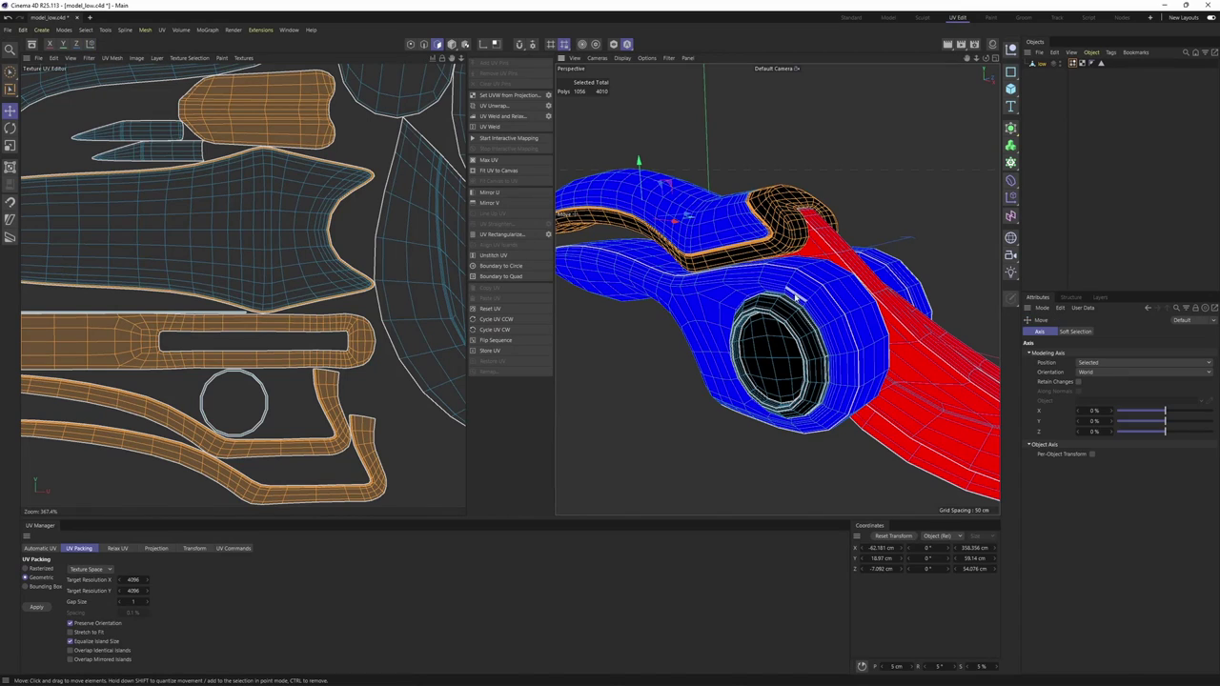
double_click(787, 370, "shift")
left_click_drag(848, 315, 745, 295, "alt")
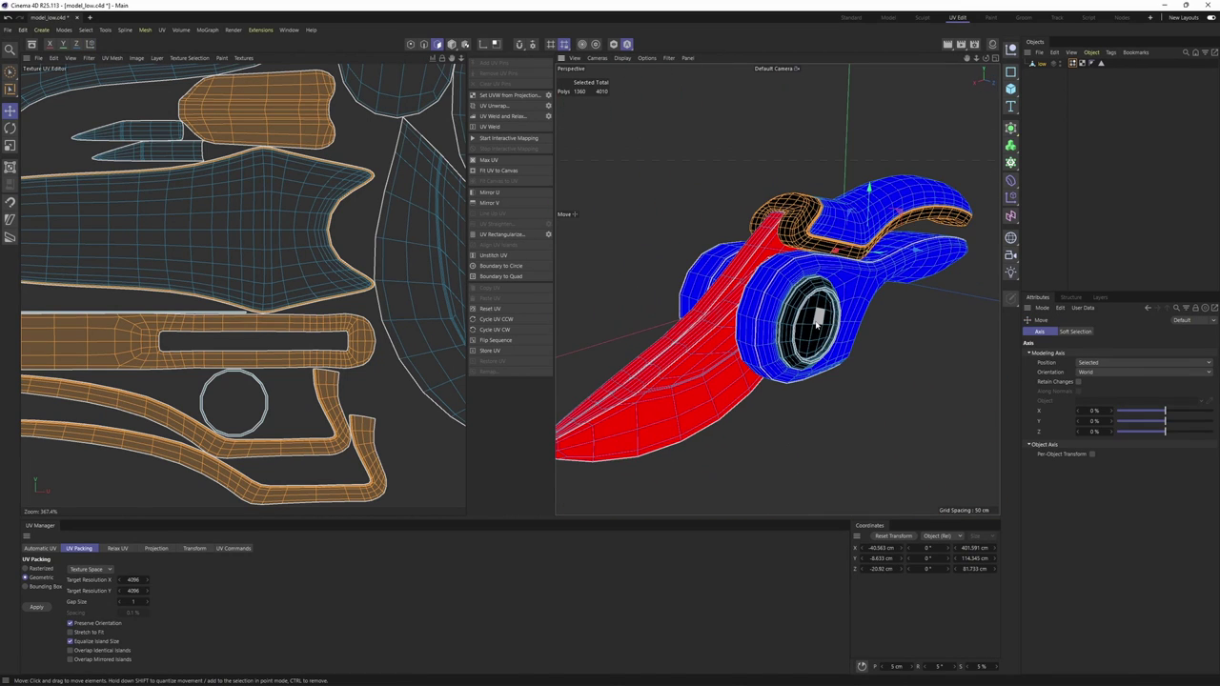
double_click(827, 319, "shift")
mouse_move(839, 322)
left_mouse_down("alt")
mouse_move(892, 304)
mouse_move(829, 310)
mouse_move(853, 305)
left_mouse_up("alt")
- Fill the selected handle trim and pivot caps with green vertex color, hue 108°, and deselect everything in object mode
double_click(1081, 62)
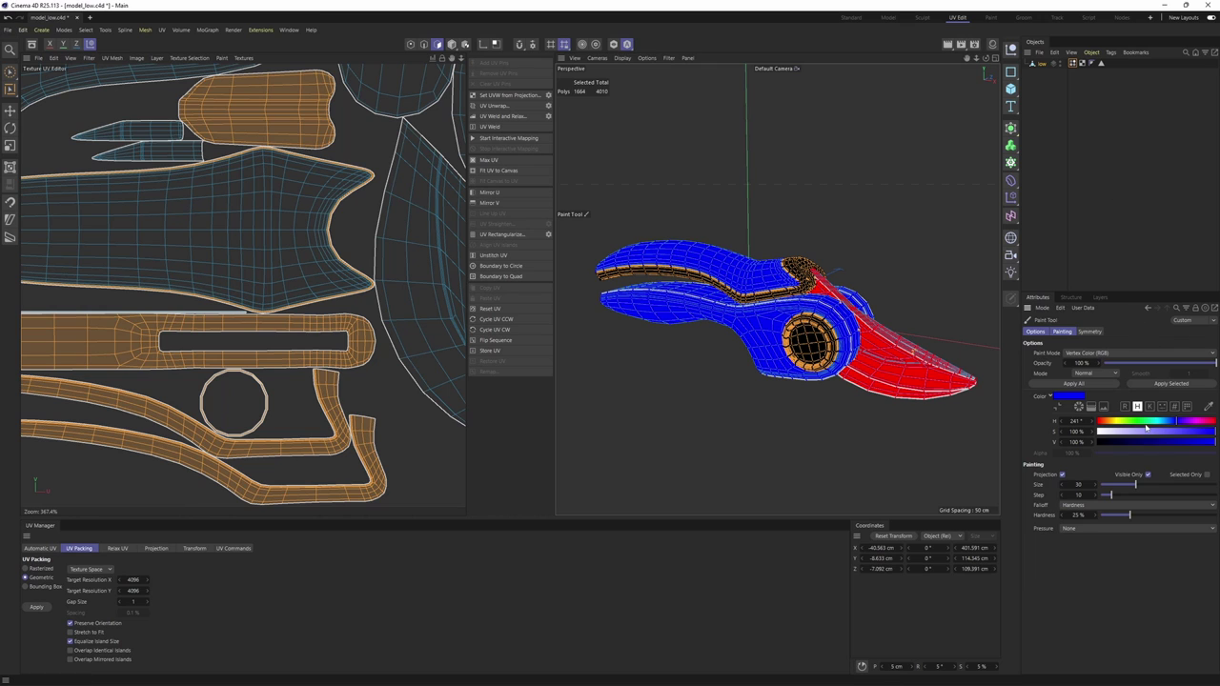
left_click_drag(1163, 423, 1133, 427)
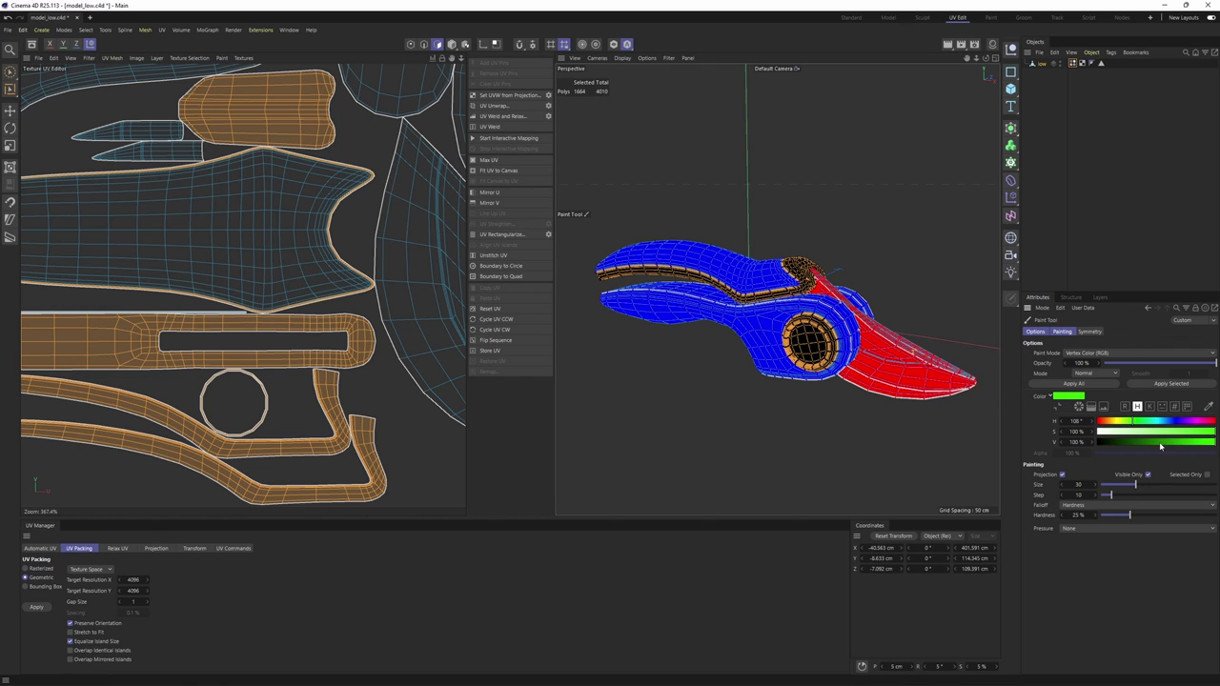
left_click(1173, 385)
mouse_move(913, 360)
left_mouse_down("alt")
mouse_move(901, 365)
mouse_move(641, 193)
mouse_move(789, 196)
mouse_move(750, 247)
mouse_move(779, 136)
mouse_move(776, 227)
mouse_move(753, 270)
left_mouse_up("alt")
key("Return")
left_click(1105, 145)
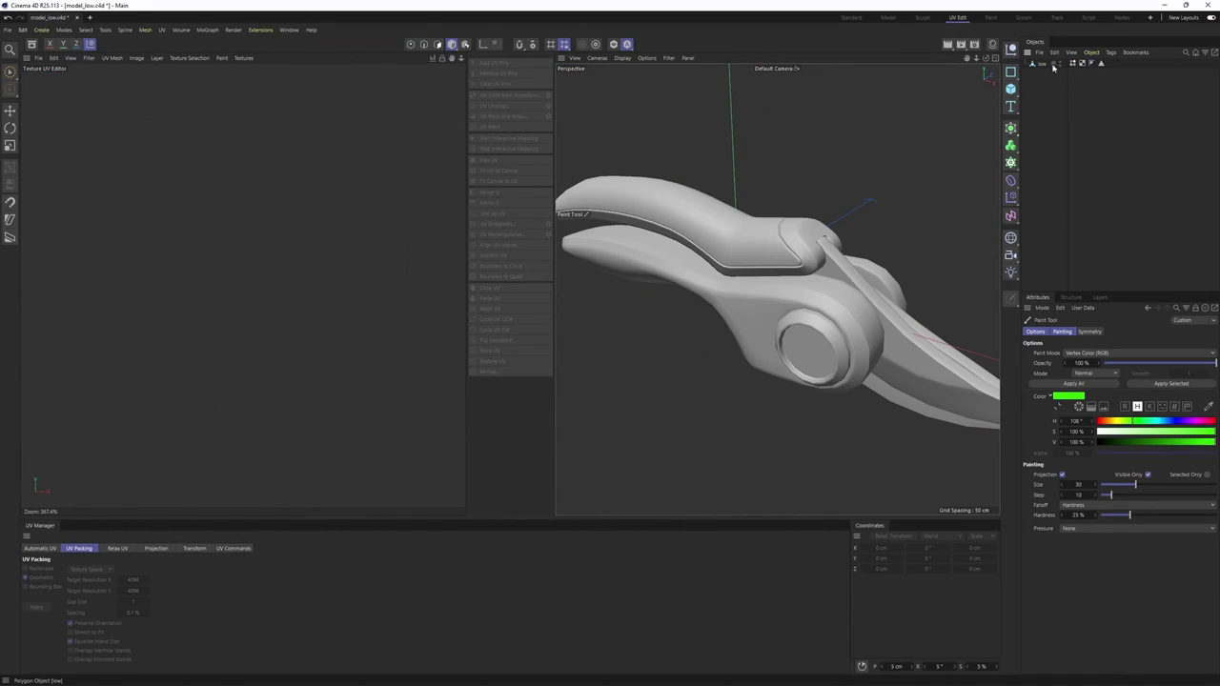
- Duplicate the low object and rename the copy high
left_click(1041, 65)
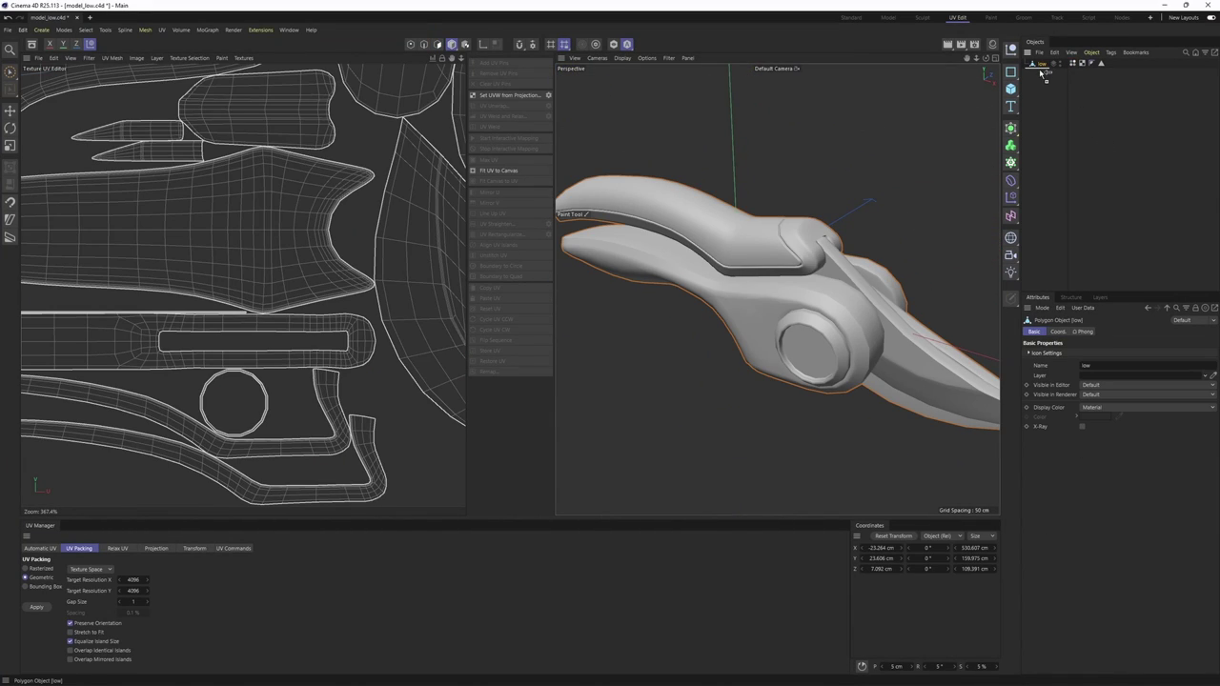
left_click_drag(1041, 72, 1043, 73, "ctrl")
double_click(1044, 74)
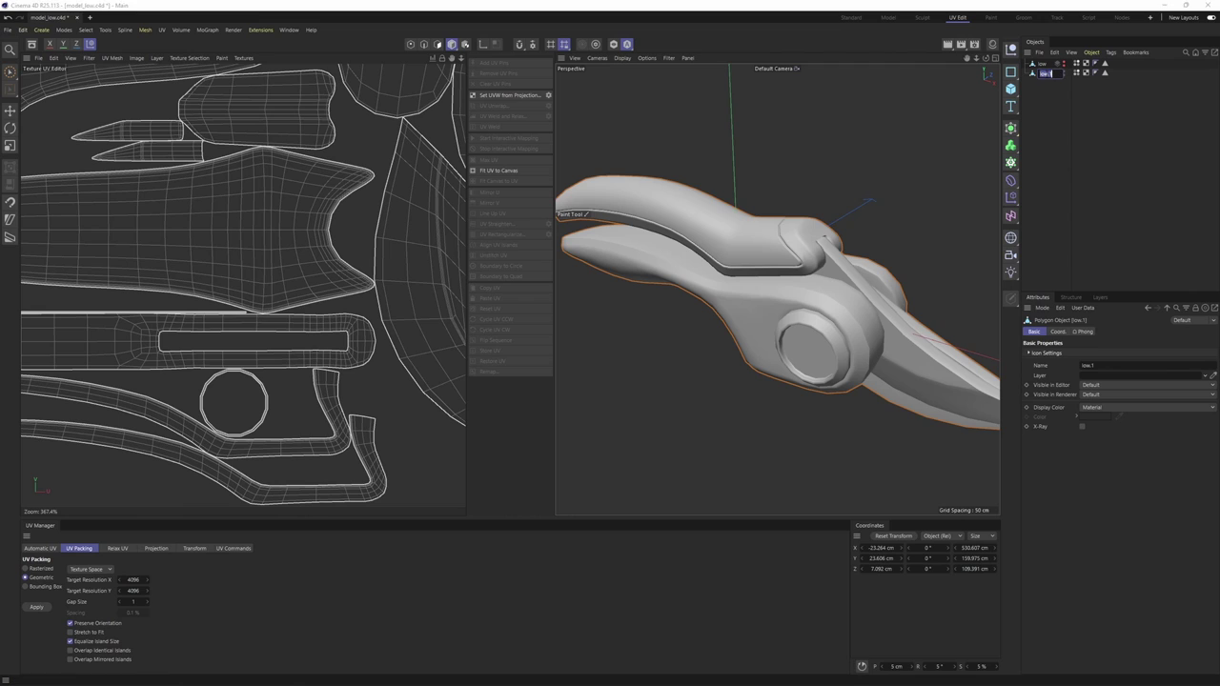
type("high")
key("Return")
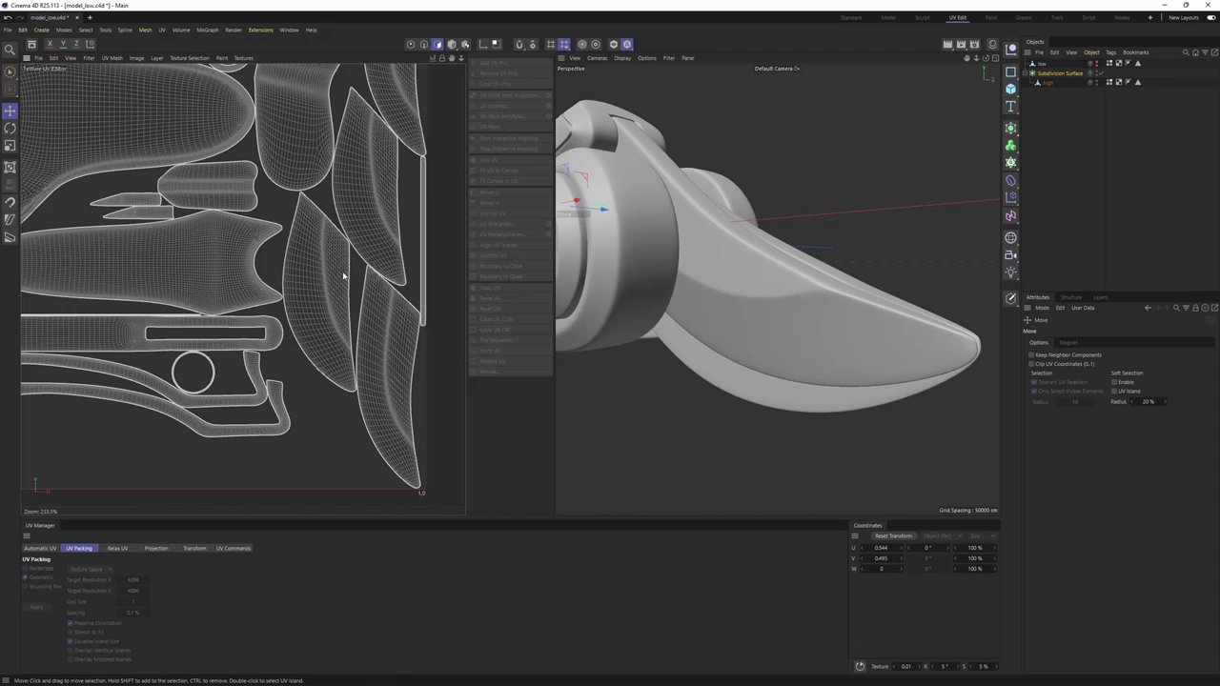
- Set the Subdivision Surface's Subdivide UVs option to Boundary and compare its UV borders with those of the low object
scroll(343, 277, "up", 5)
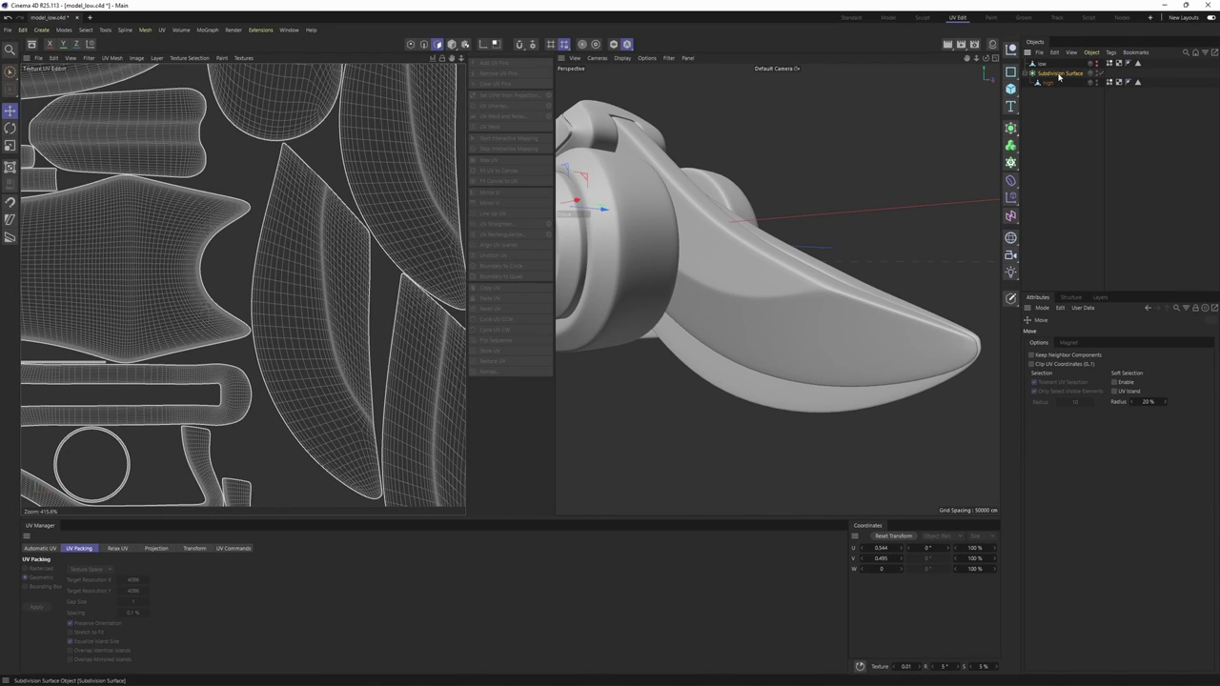
left_click(1056, 73)
left_click(1041, 64)
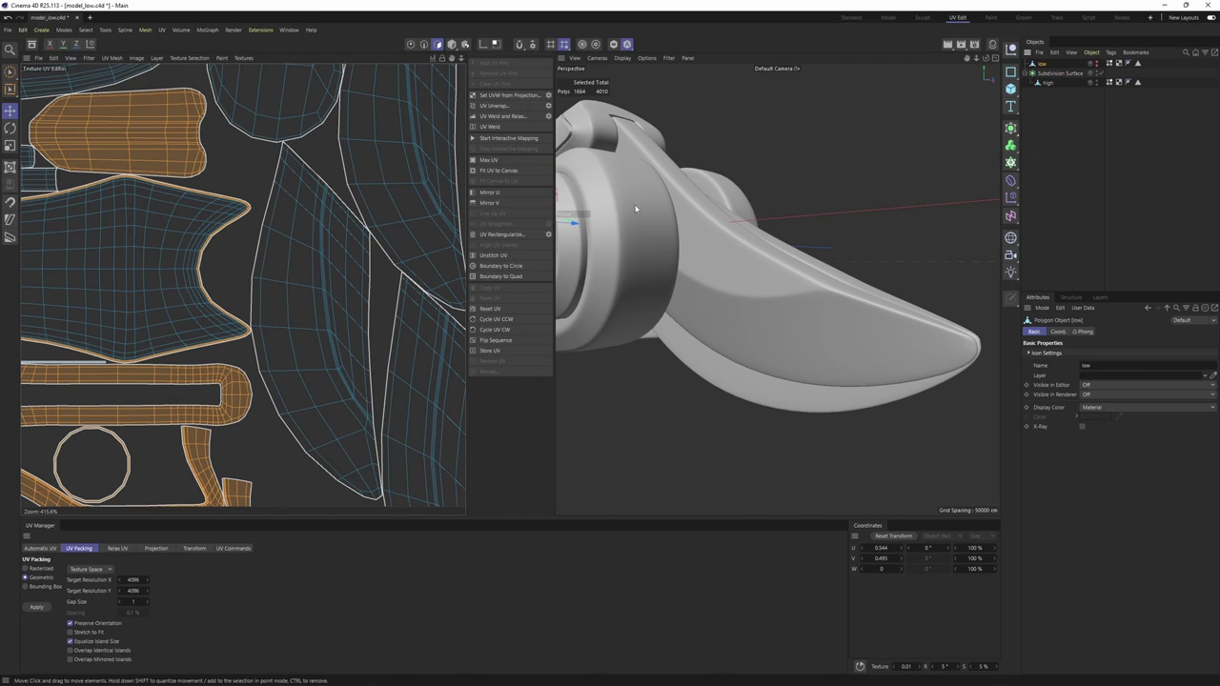
scroll(296, 386, "up", 5)
scroll(340, 275, "up", 5)
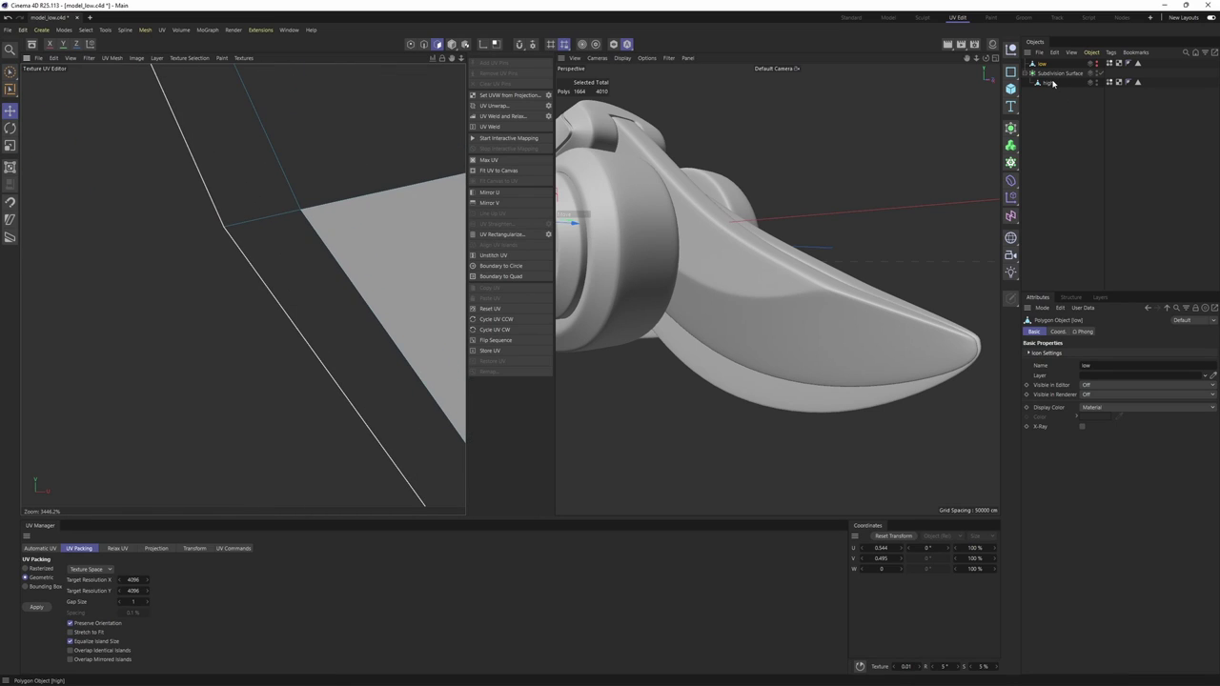
left_click(1051, 74)
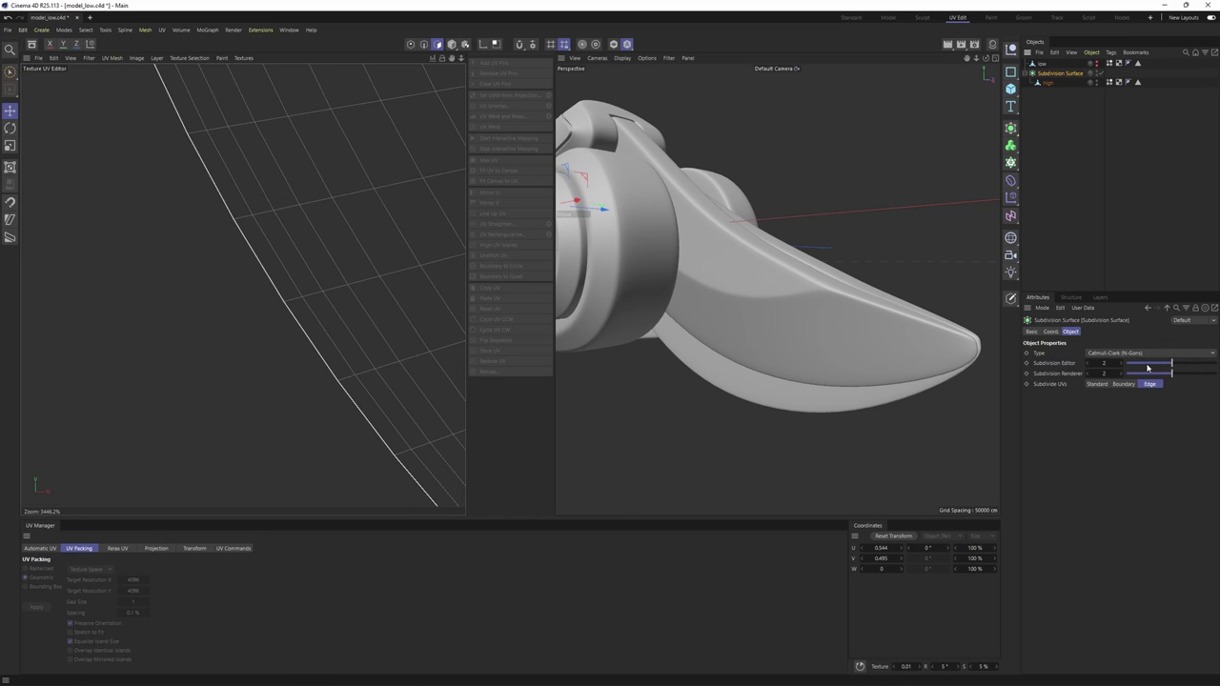
left_click(1124, 384)
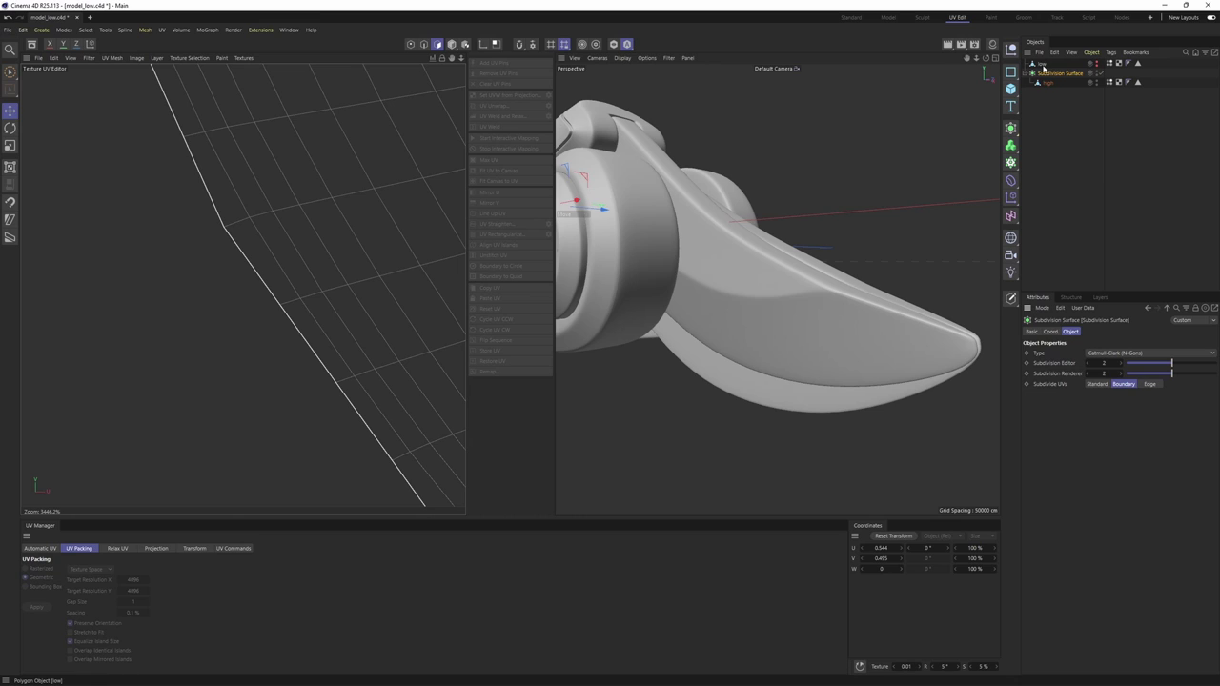
left_click(1042, 66)
left_click(1047, 75)
left_click(1042, 66)
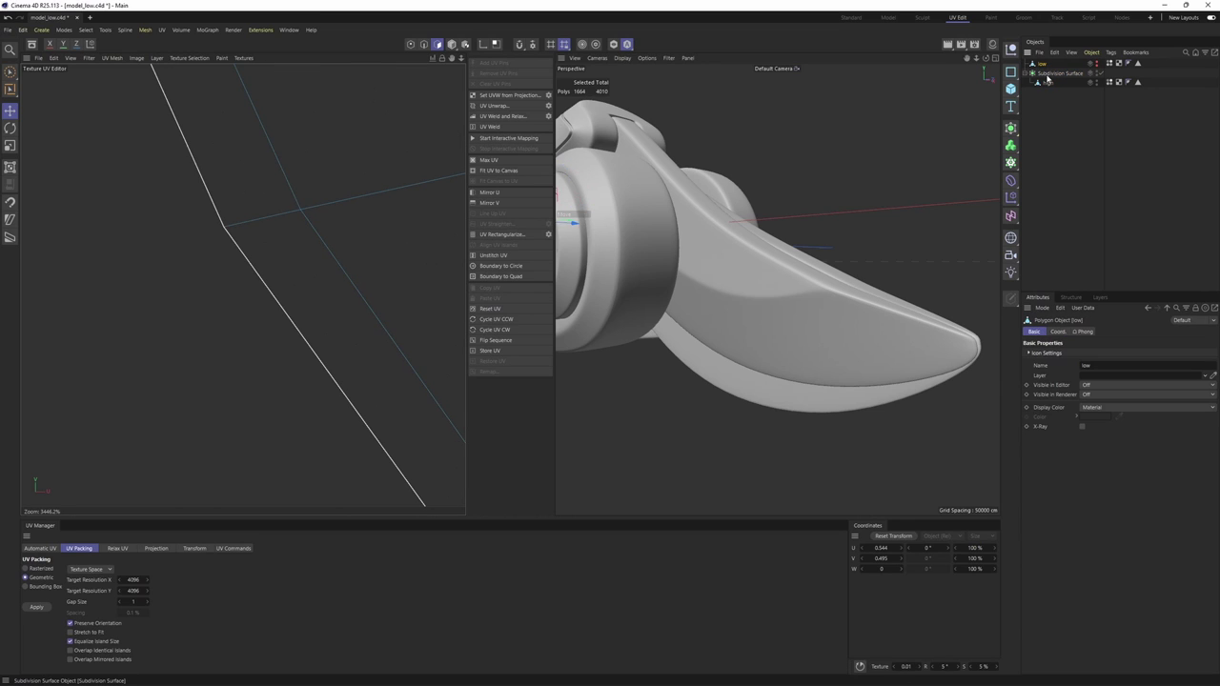
left_click(1048, 73)
left_click(1042, 64)
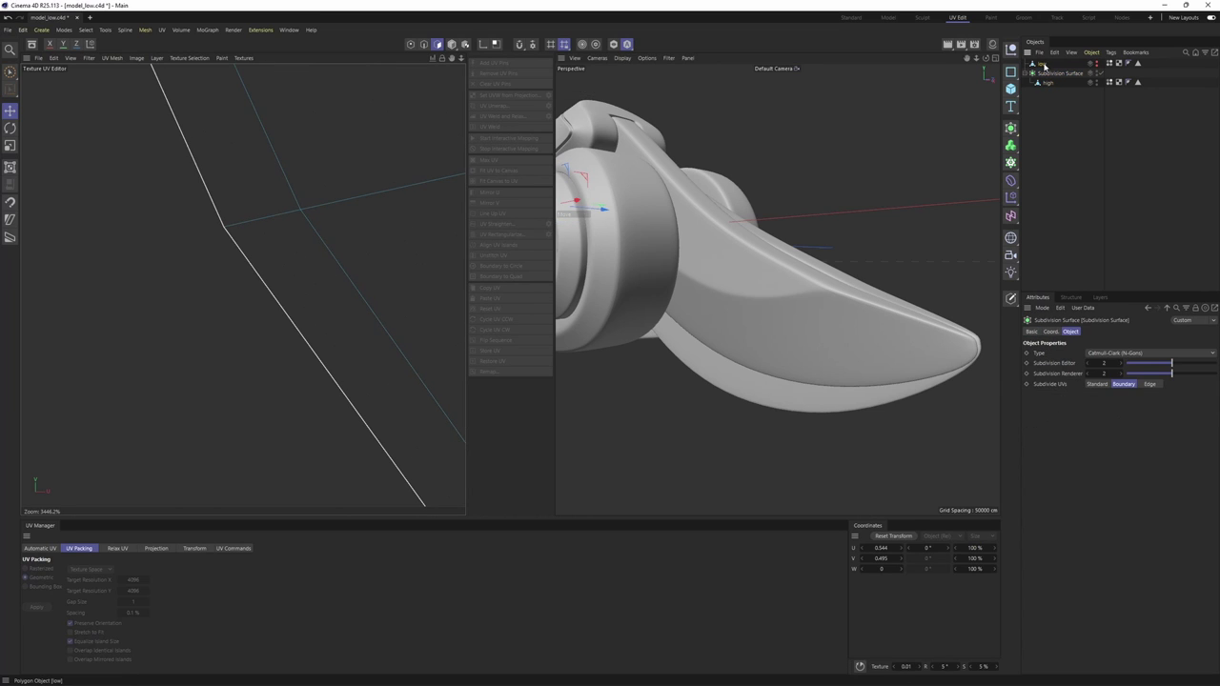
- Make the Subdivision Surface editable and rename the resulting object high
left_click(1049, 73)
key("c")
double_click(1061, 74)
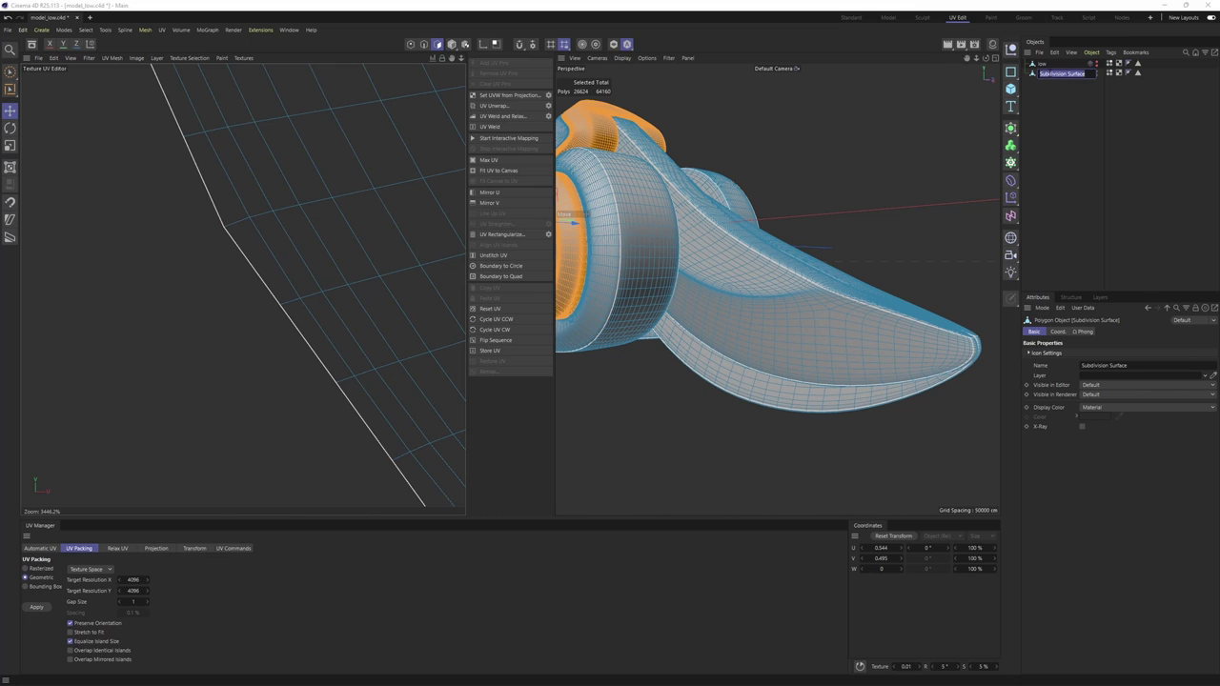
type("high")
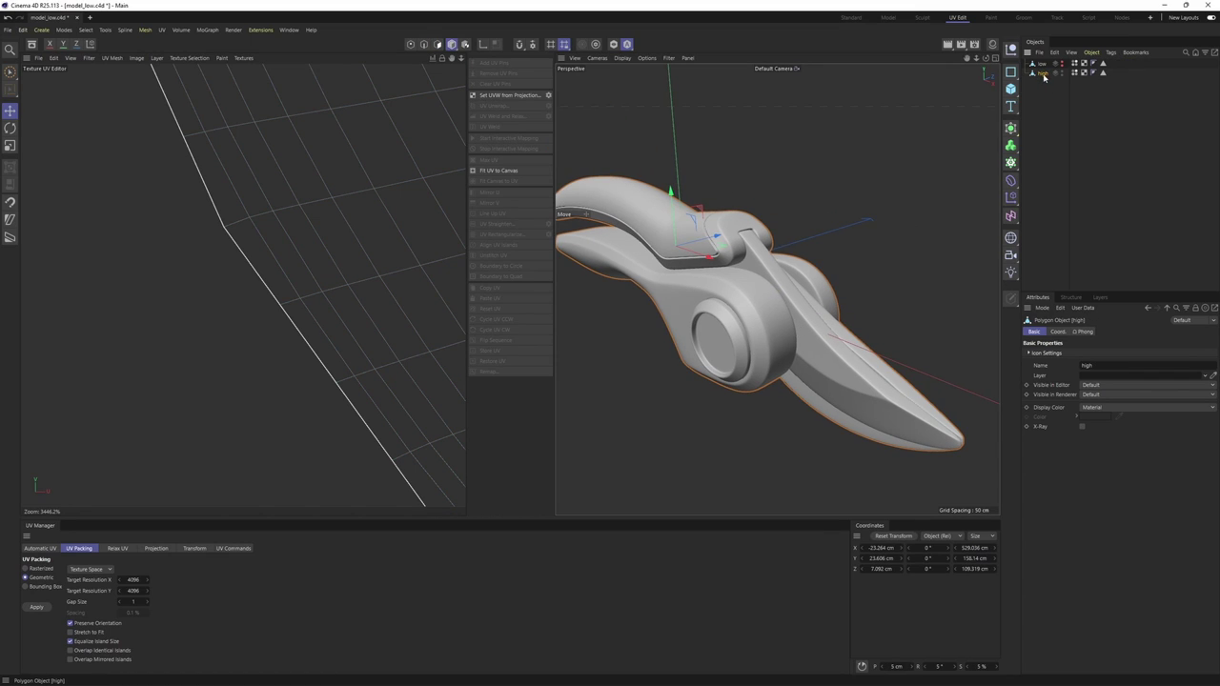
- Export the high object as high.fbx in FBX version 7.7 (2019) format, with normals and vertex colors included
left_click(1042, 54)
mouse_move(1065, 90)
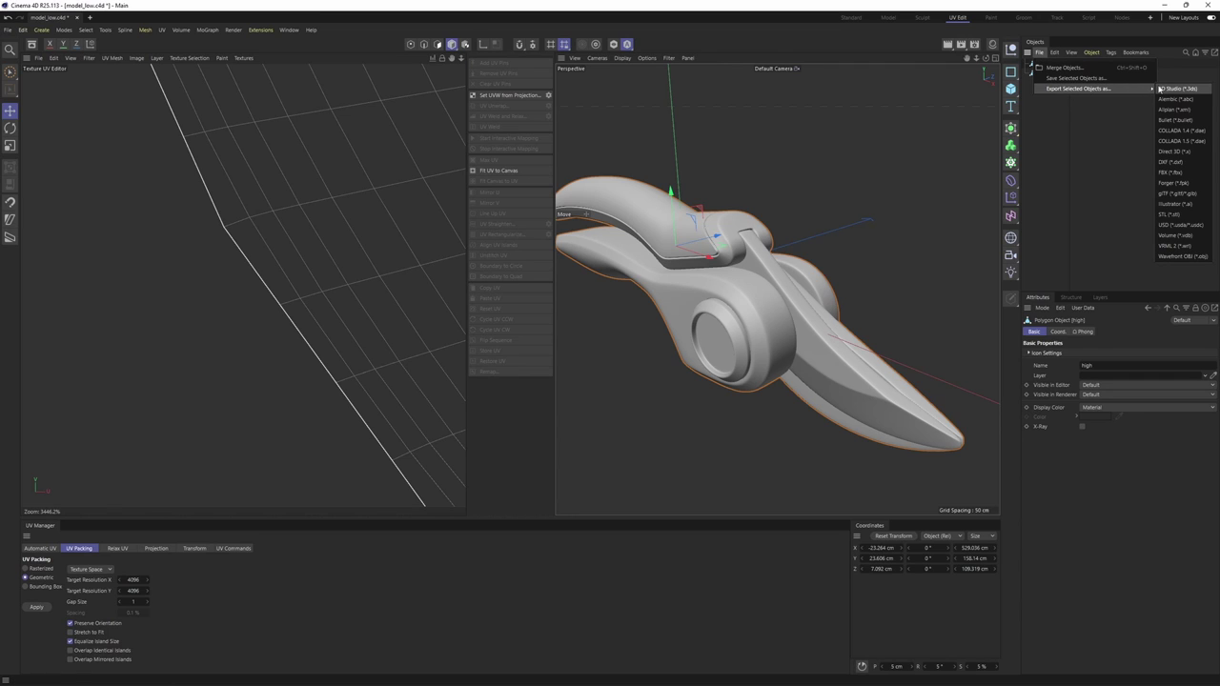
left_click(1190, 172)
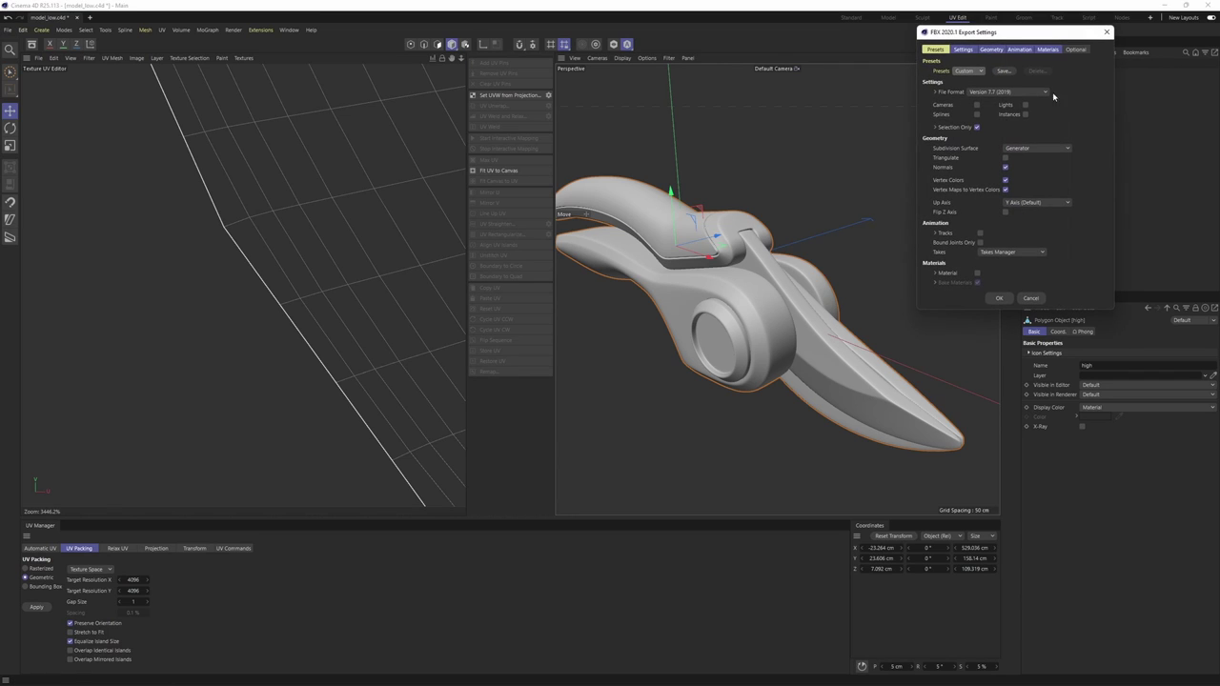
left_click_drag(1020, 35, 673, 167)
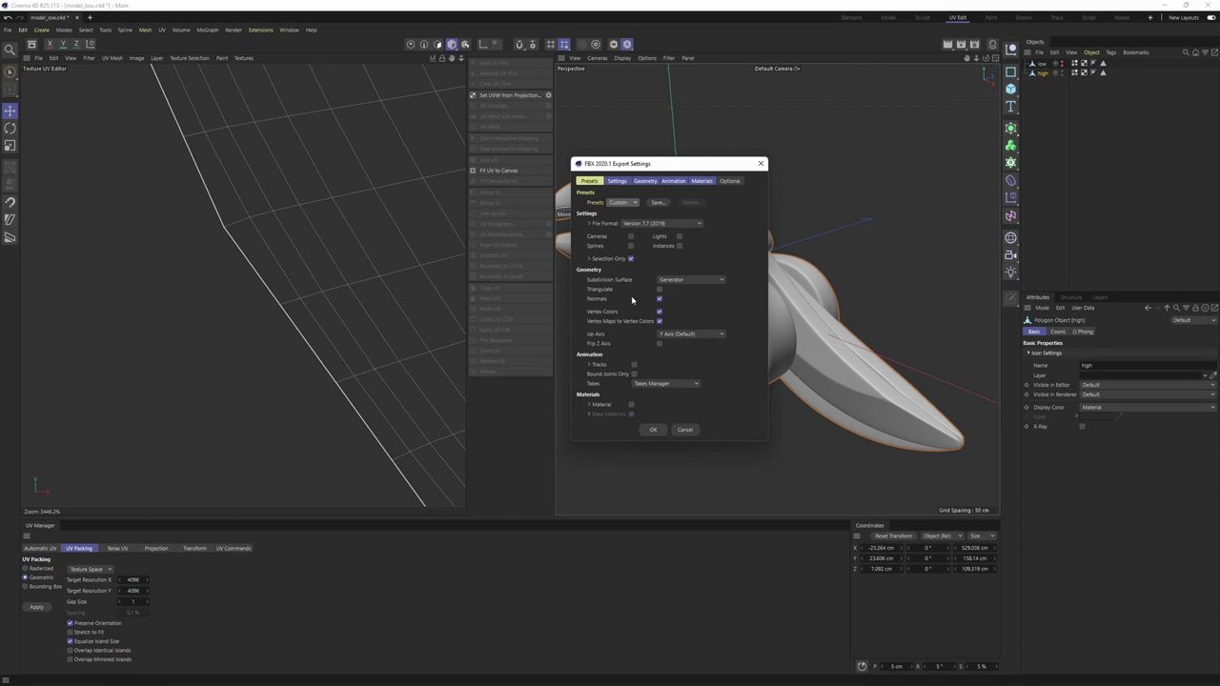
left_click(654, 430)
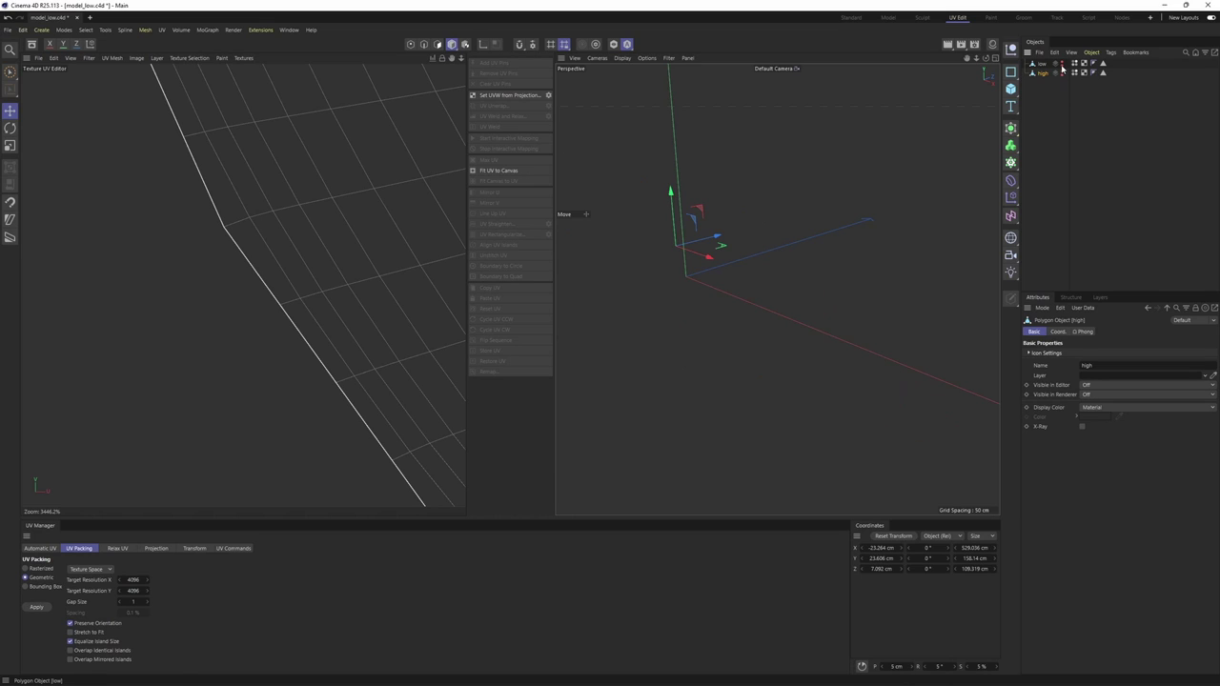
- Hide the high object, show the low object and export it as low.fbx with the same FBX settings
left_click(1062, 65, "alt")
left_click(1044, 65)
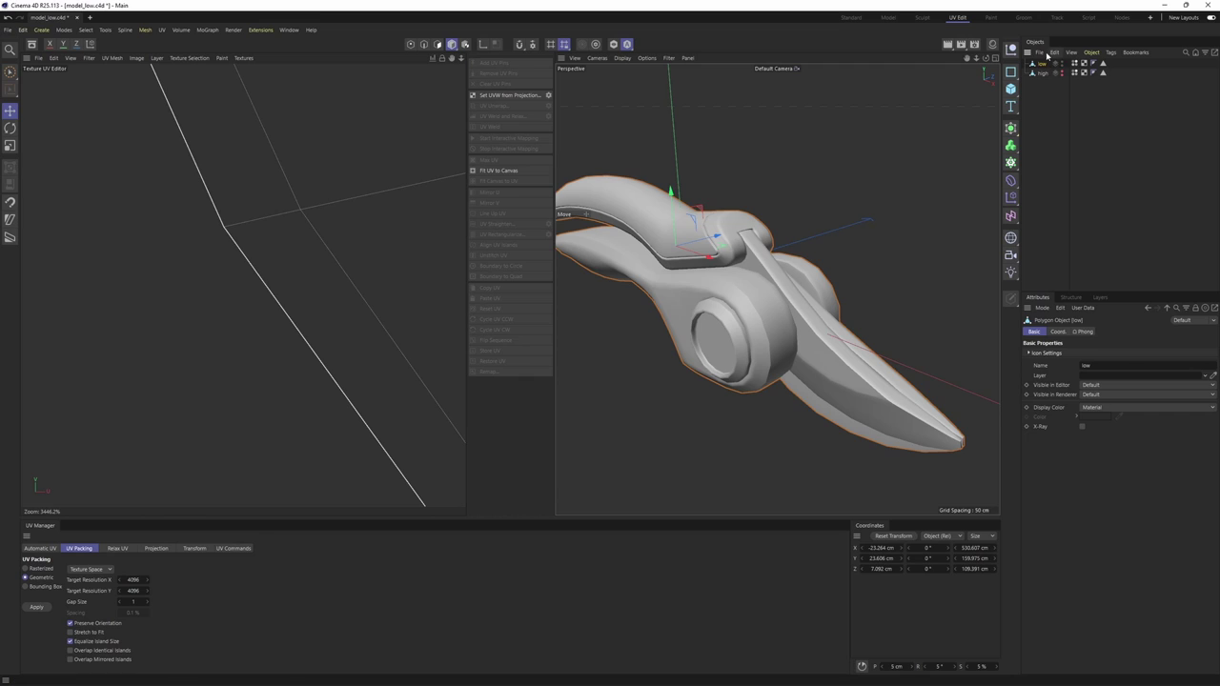
left_click(1039, 52)
mouse_move(1106, 88)
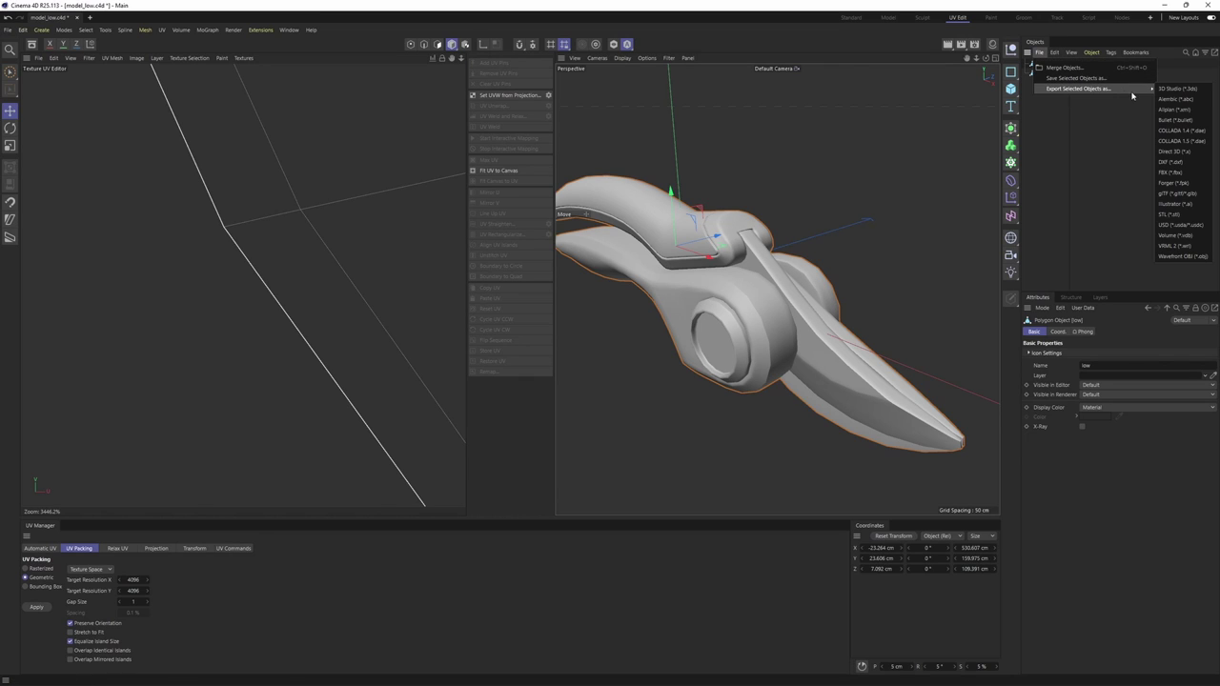
left_click(1180, 172)
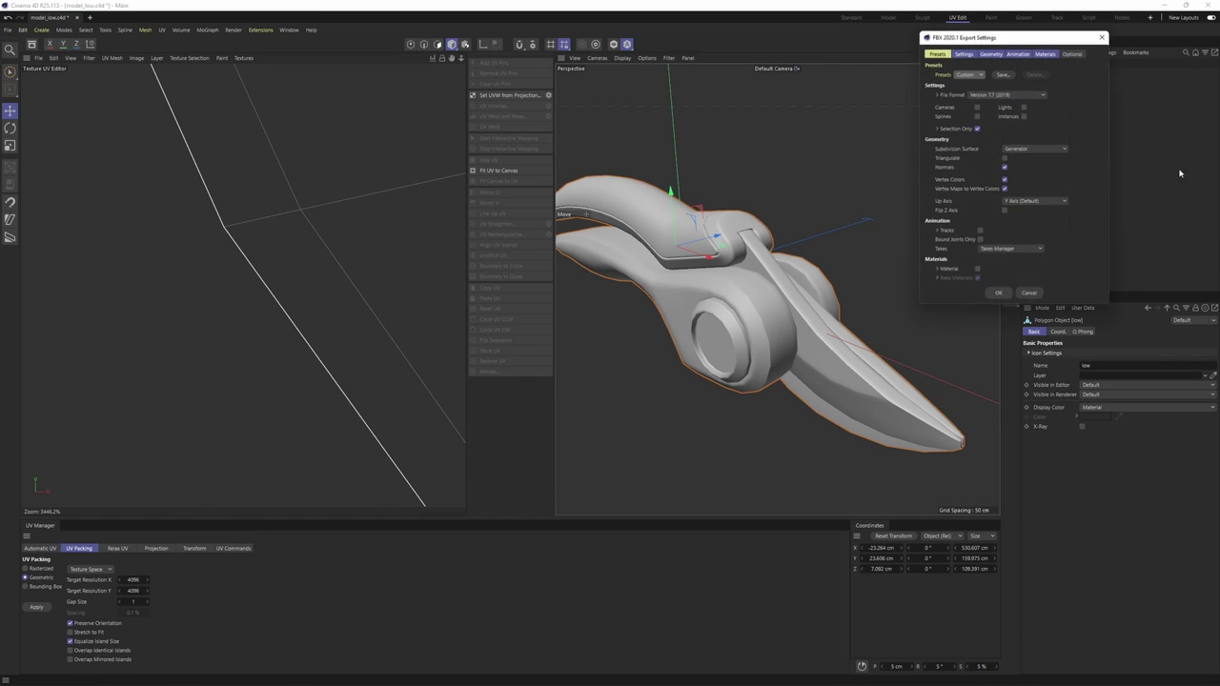
left_click_drag(1049, 43, 809, 191)
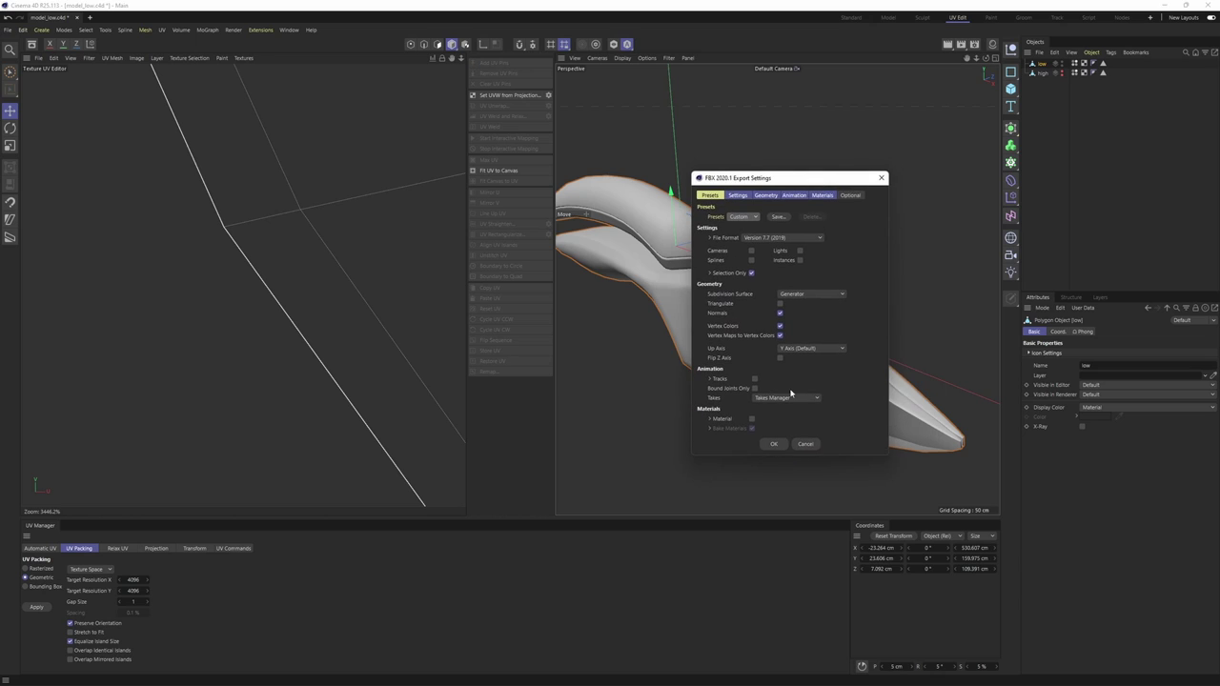
left_click(777, 444)
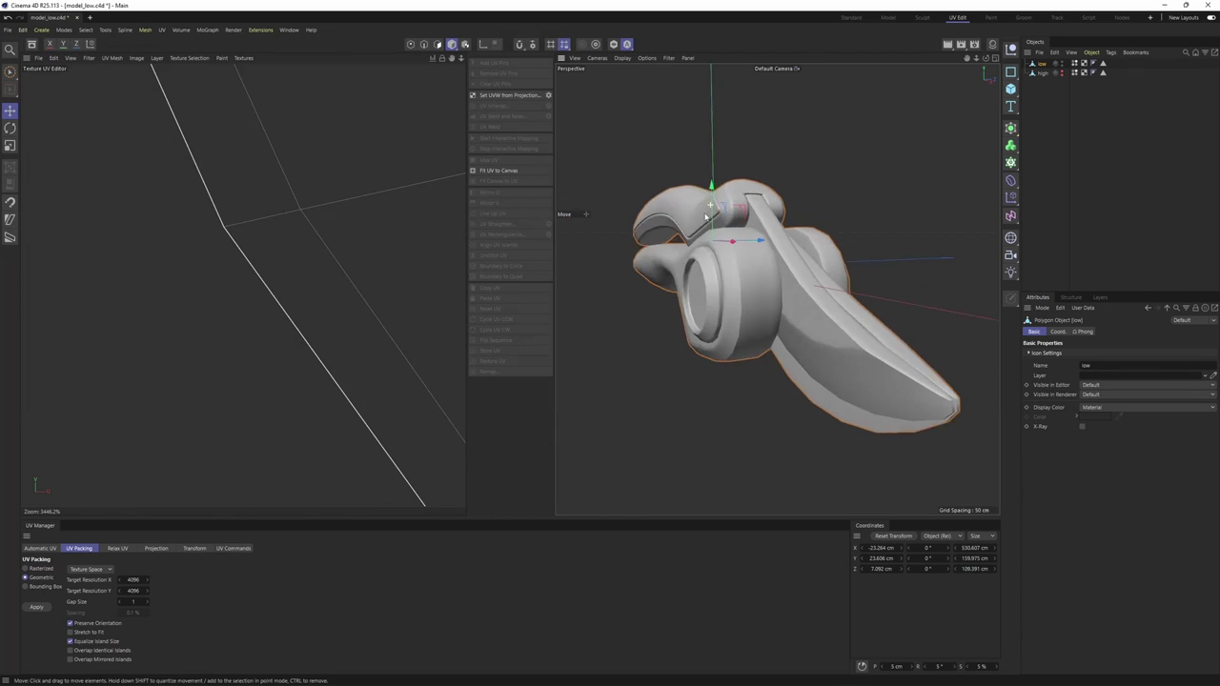
left_click_drag(734, 248, 790, 272, "alt")
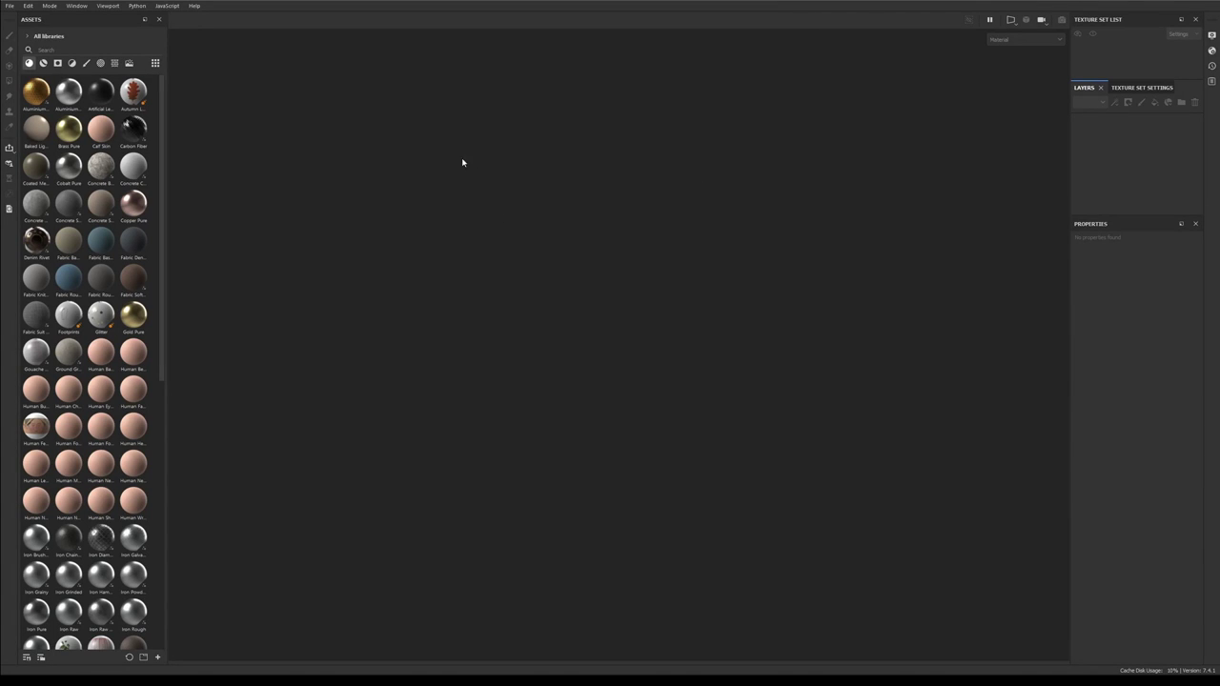
- Switch to Substance 3D Painter and create a new project at 2048 document resolution from the high.fbx mesh
left_click(8, 6)
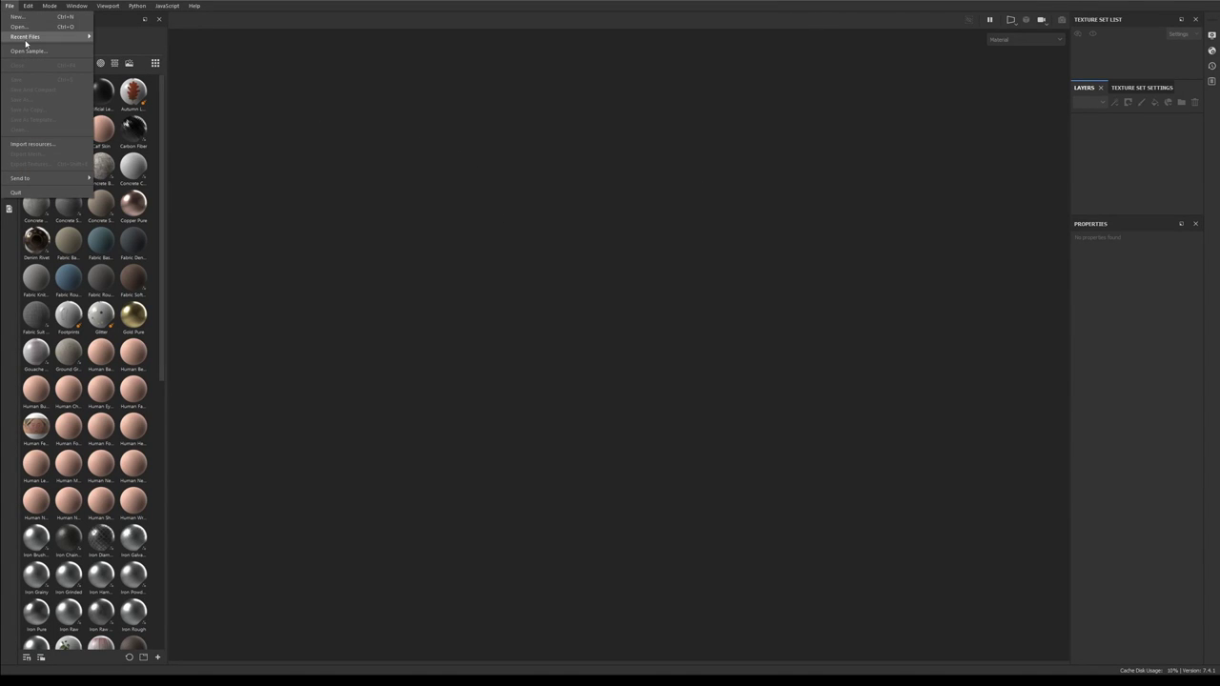
left_click(28, 23)
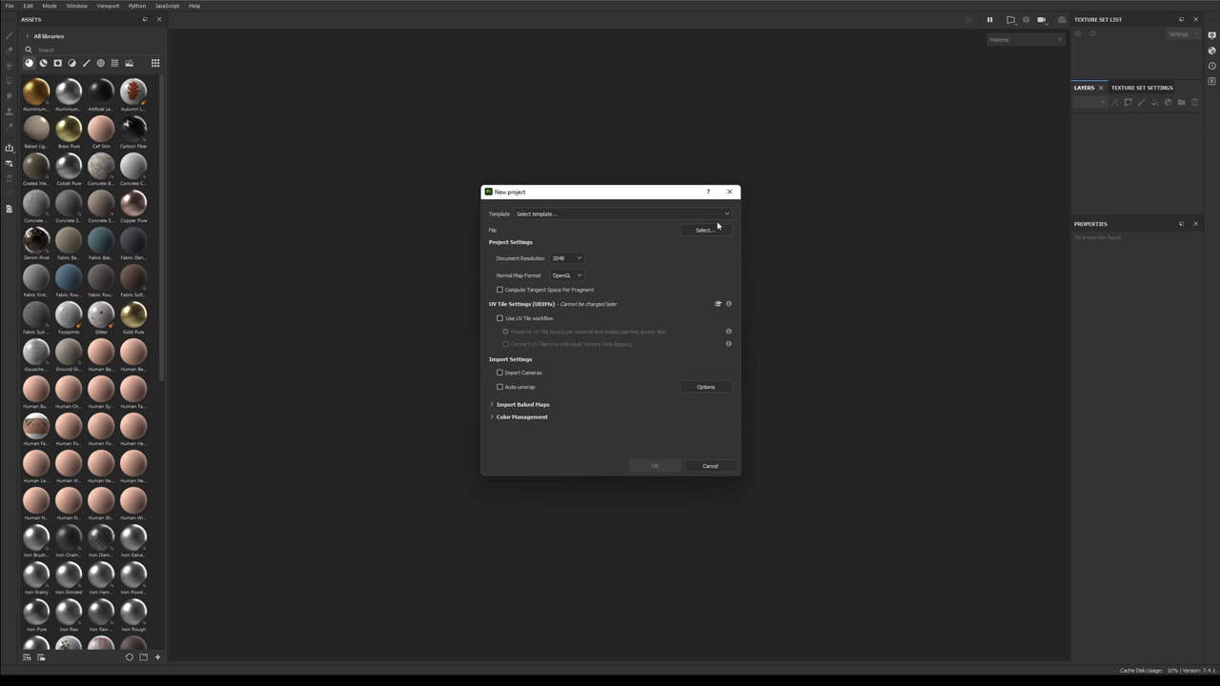
left_click(703, 231)
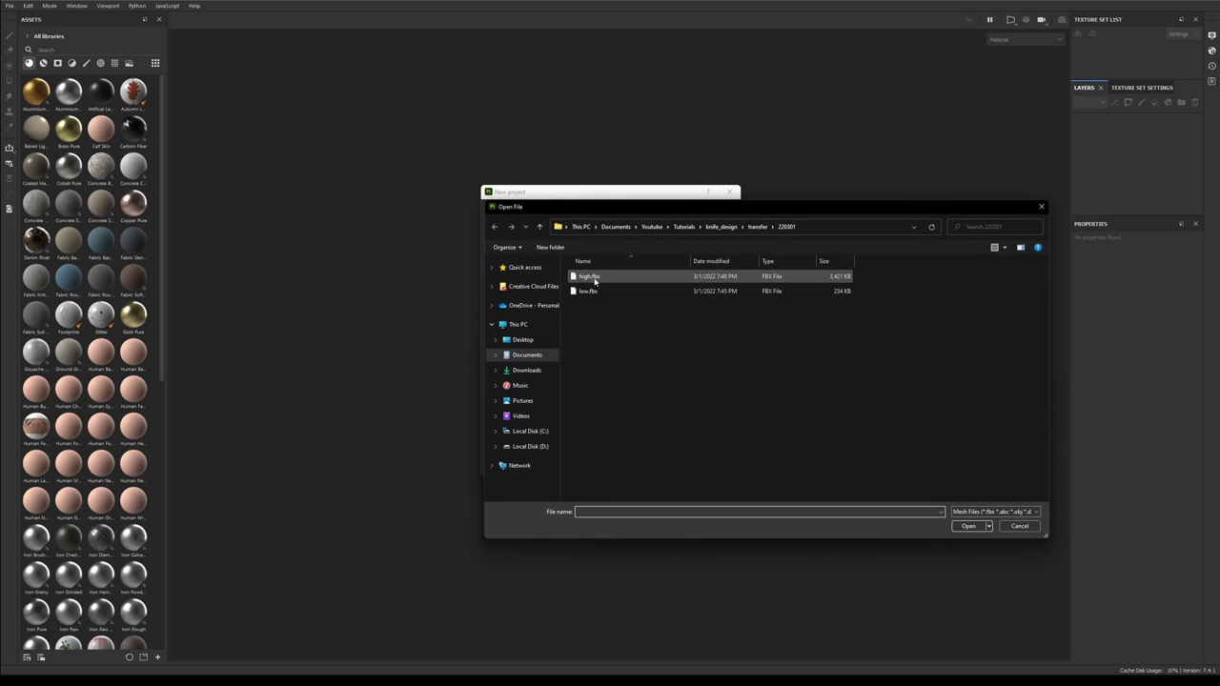
double_click(585, 279)
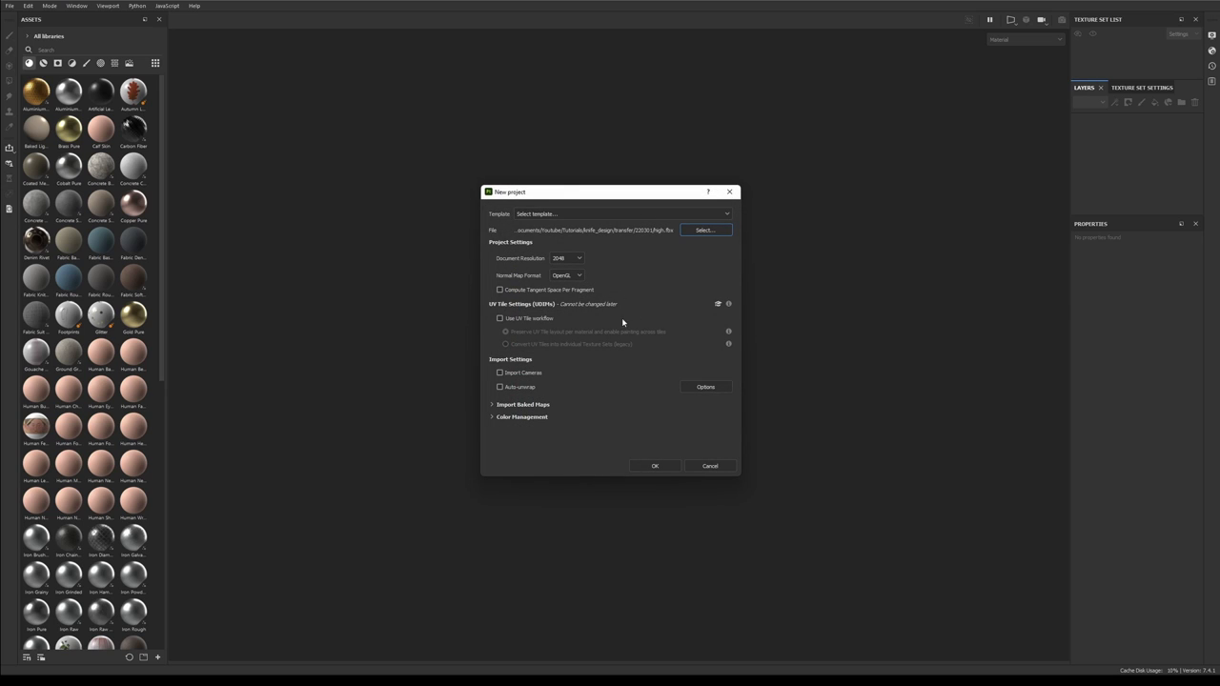
left_click(663, 470)
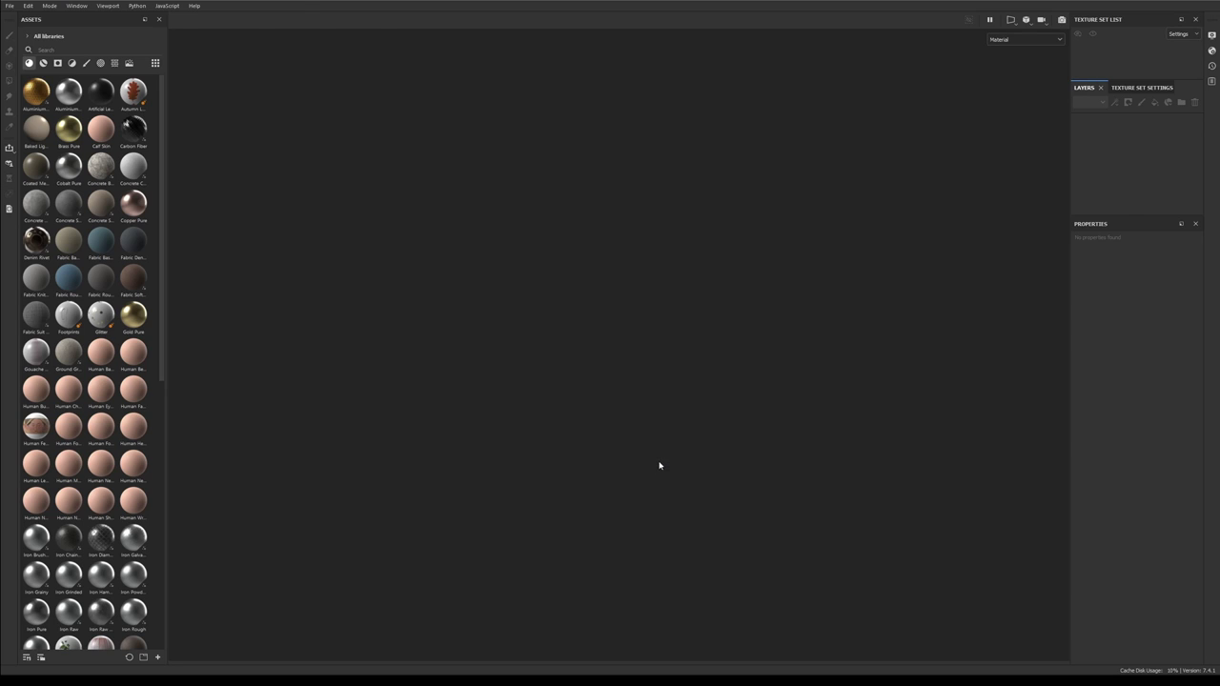
mouse_move(660, 466)
left_mouse_down("alt")
mouse_move(651, 368)
mouse_move(599, 313)
mouse_move(667, 283)
mouse_move(742, 323)
mouse_move(591, 330)
left_mouse_up("alt")
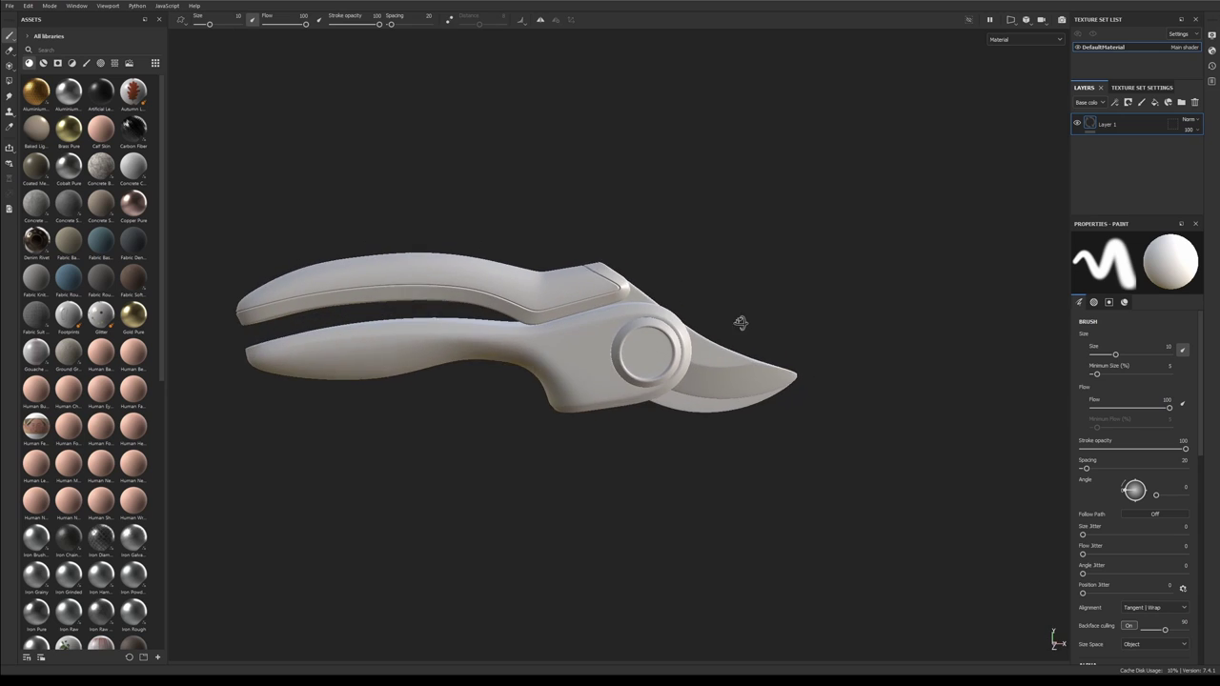
scroll(656, 330, "up", 3)
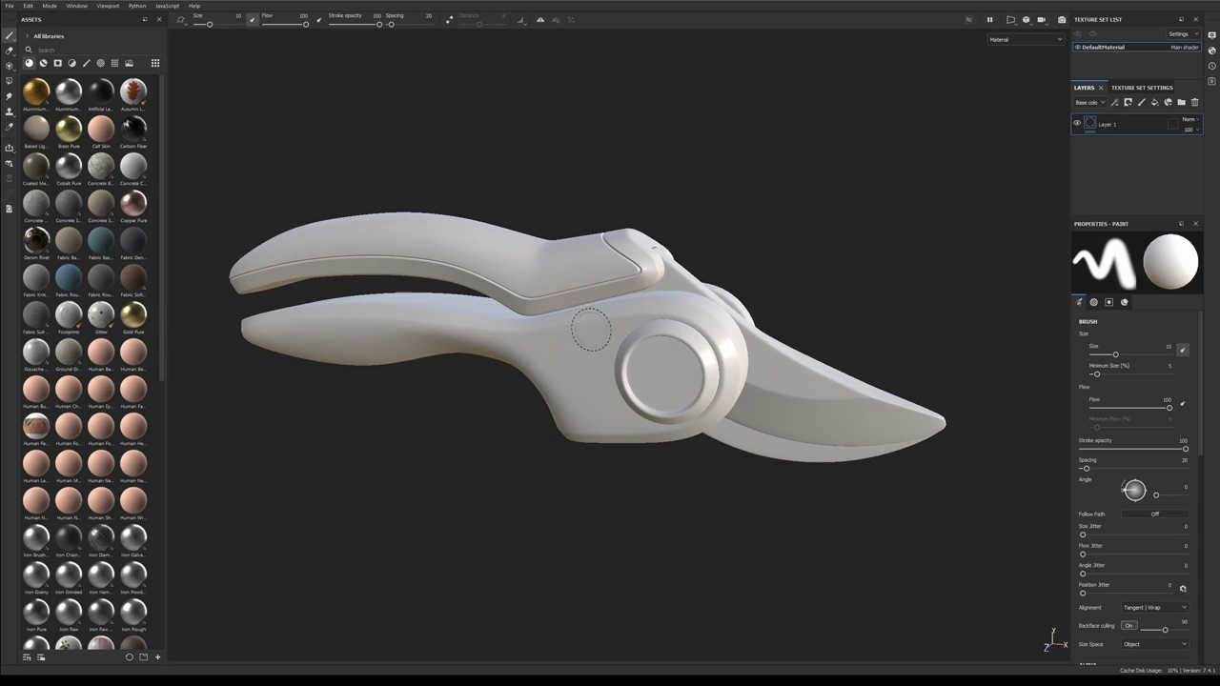
- Open mesh map baking, set the output size to 4096 and use the low poly mesh as the high poly mesh
left_click(36, 5)
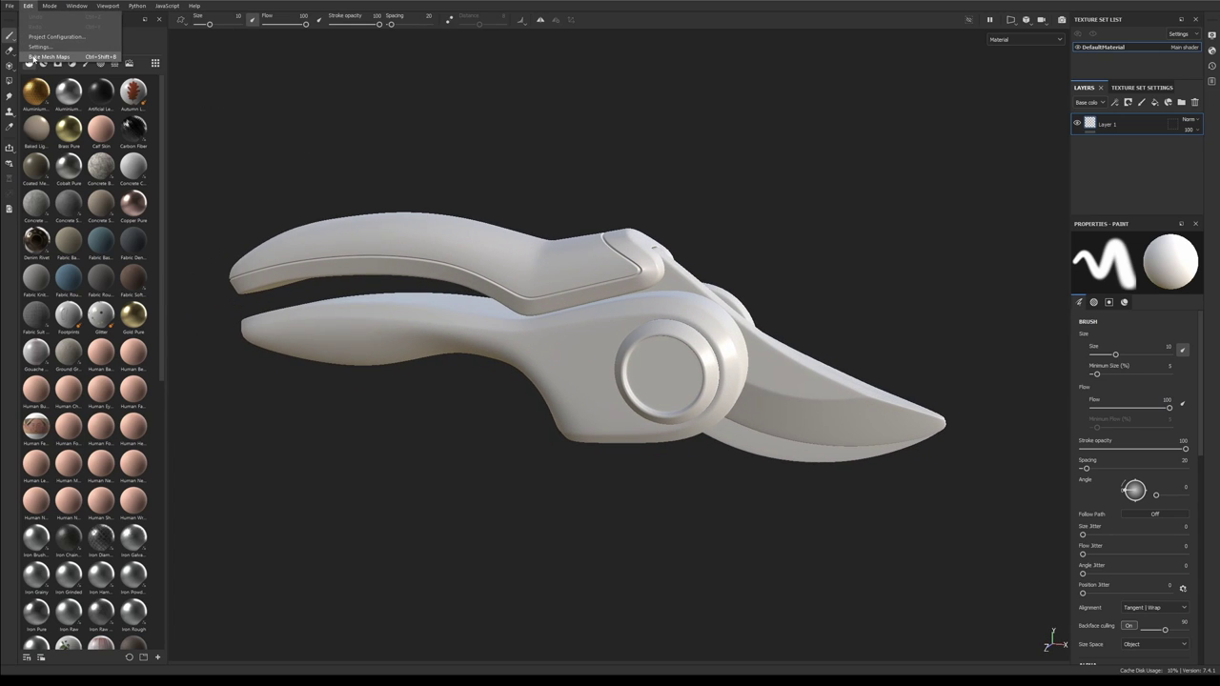
left_click(53, 57)
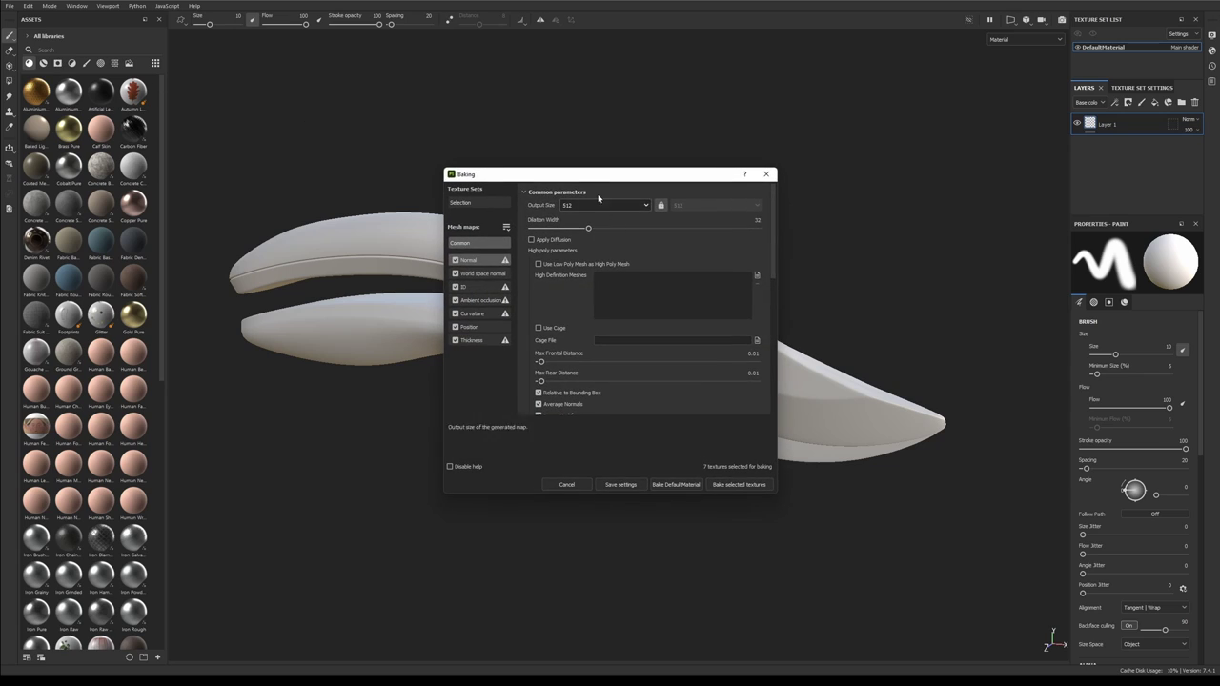
left_click_drag(589, 179, 505, 204)
left_click(519, 221)
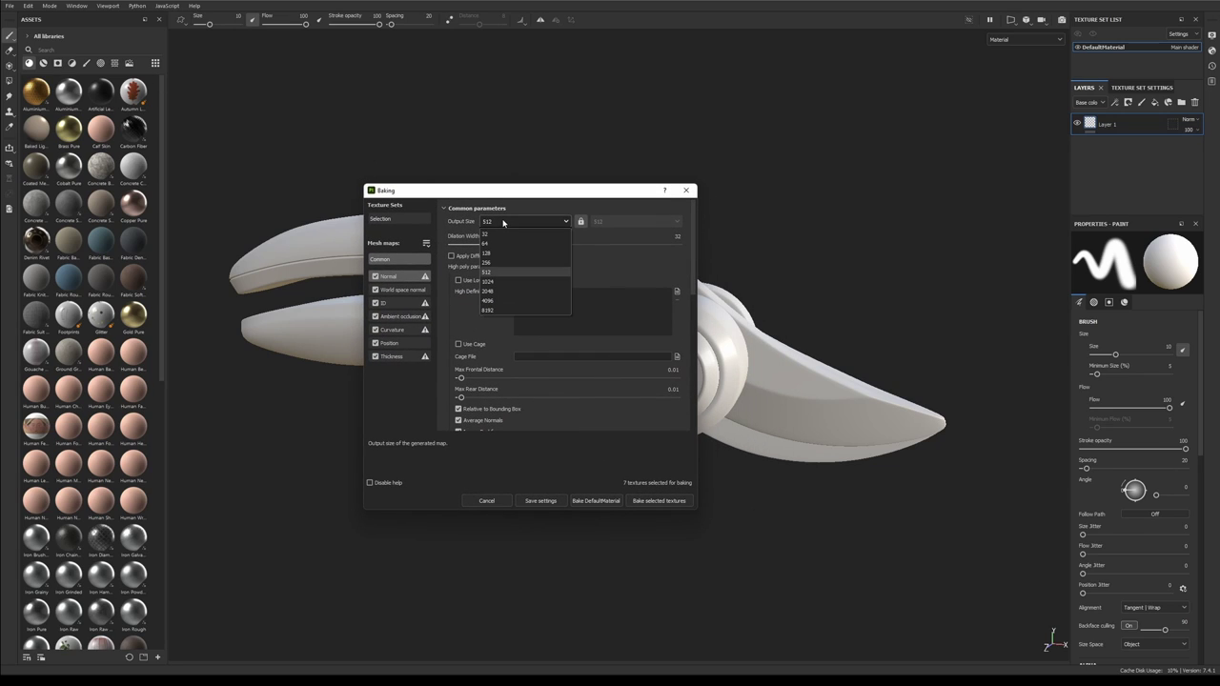
left_click(492, 300)
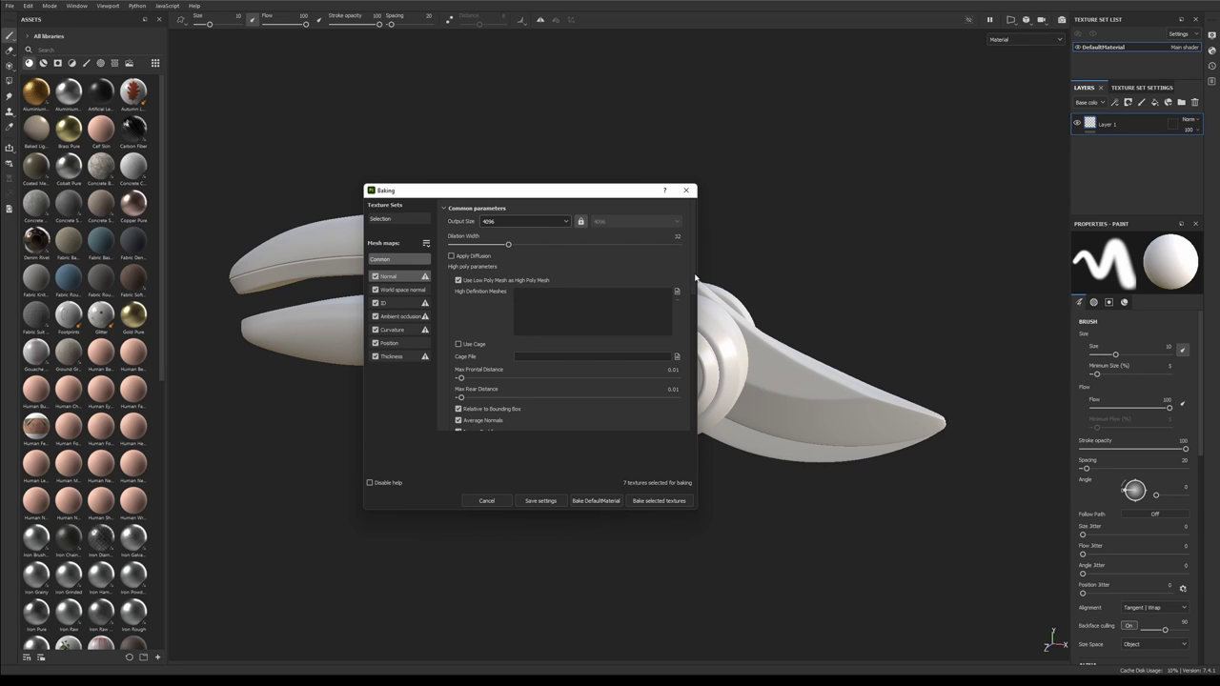
- Set the common baking parameters' antialiasing to Subsampling 4x4
scroll(694, 290, "down", 1)
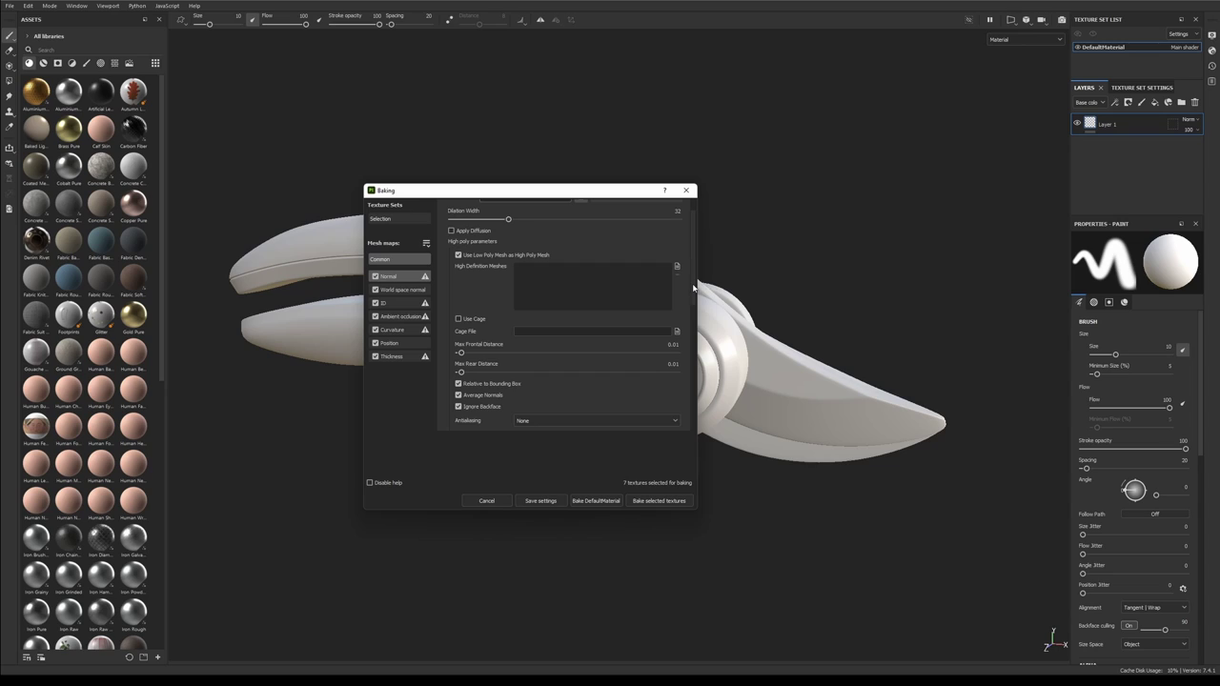
scroll(545, 361, "down", 3)
left_click(548, 343)
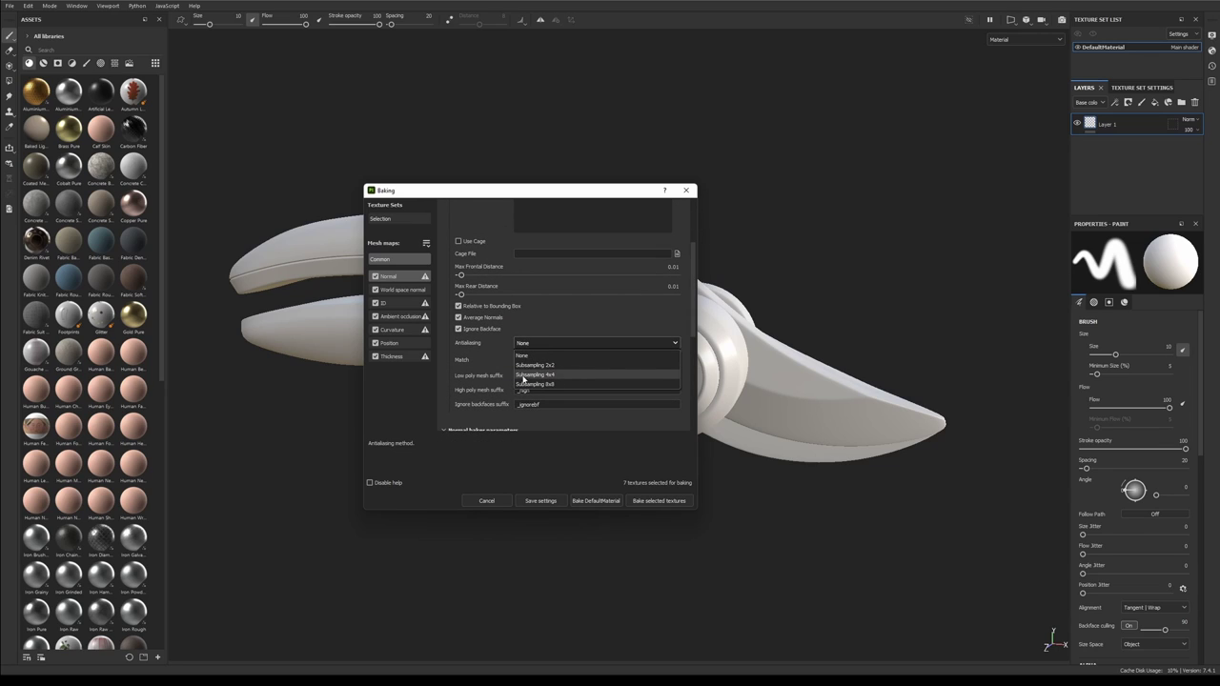
left_click(542, 375)
scroll(541, 314, "down", 2)
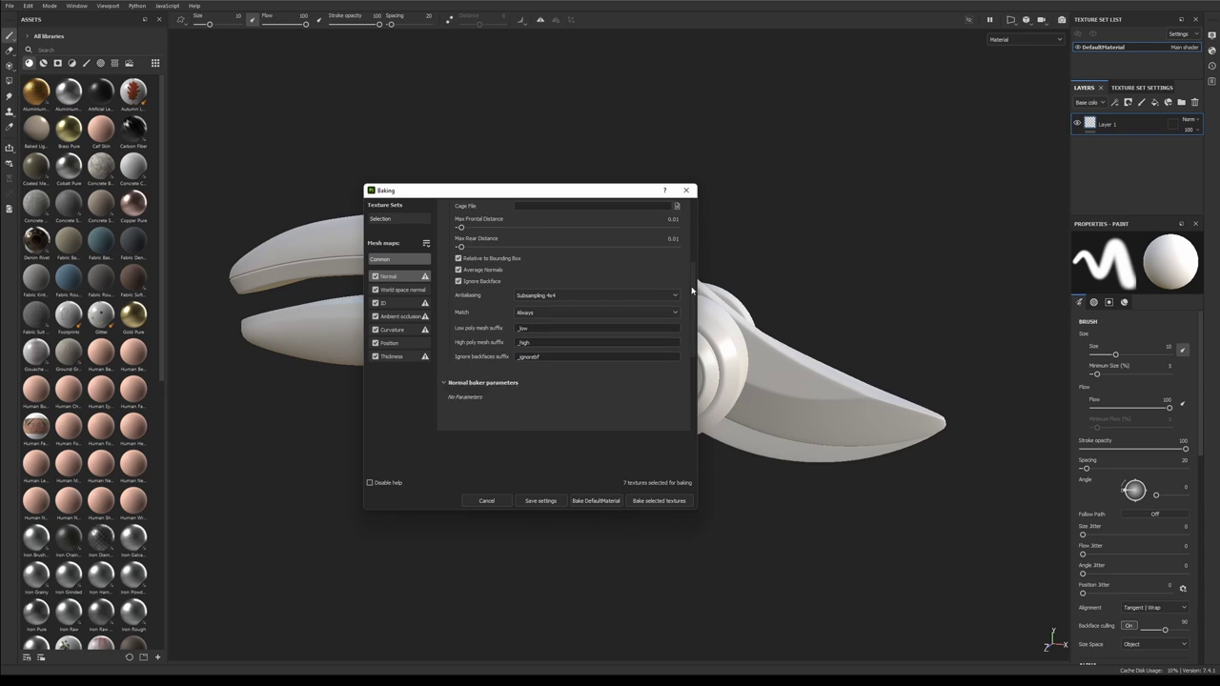
- Set the ID map baker's color source to Vertex Color
left_click(403, 290)
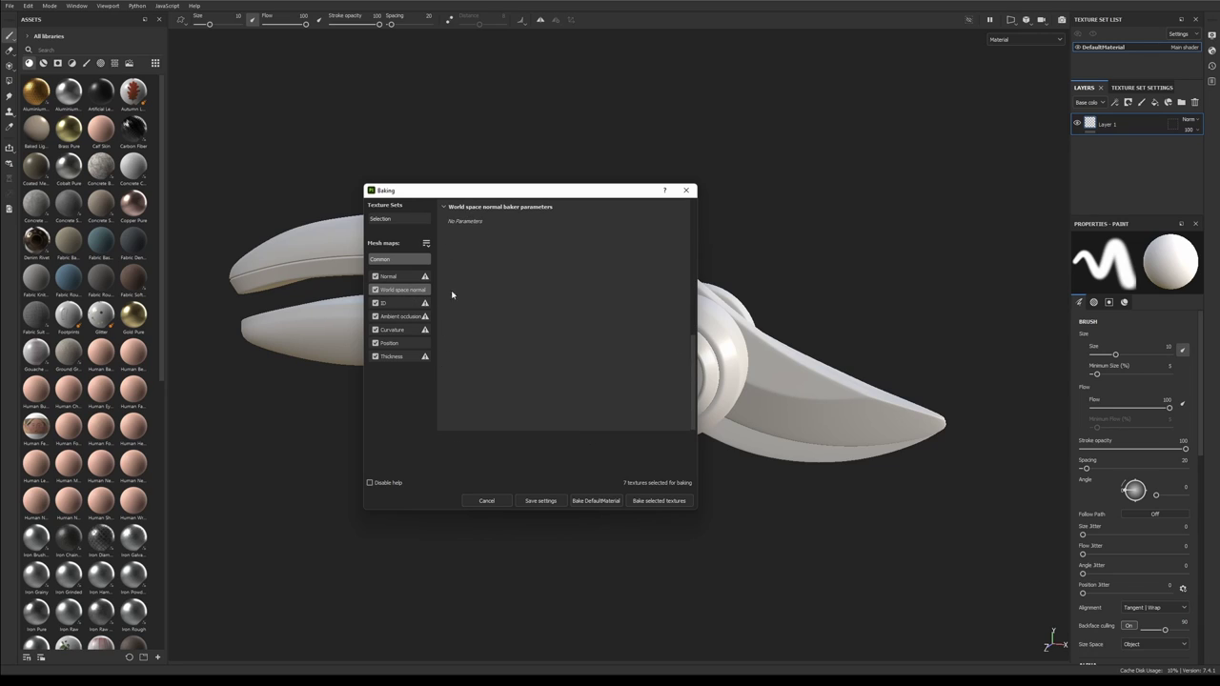
left_click(400, 305)
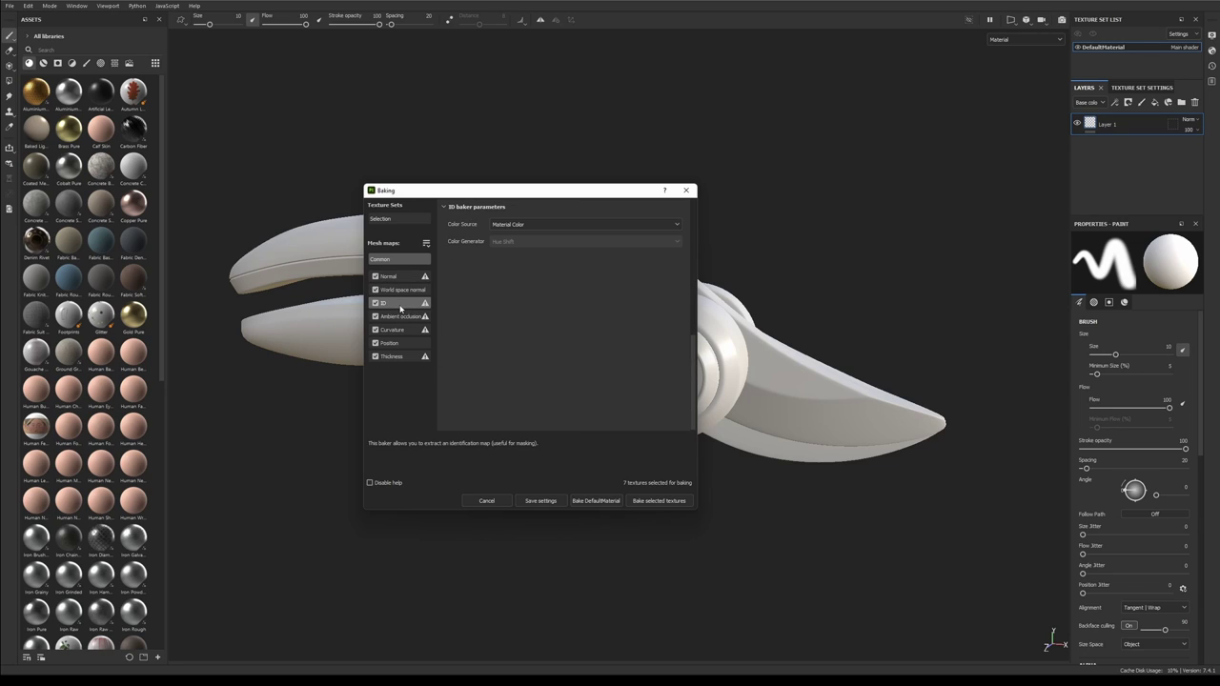
left_click(544, 224)
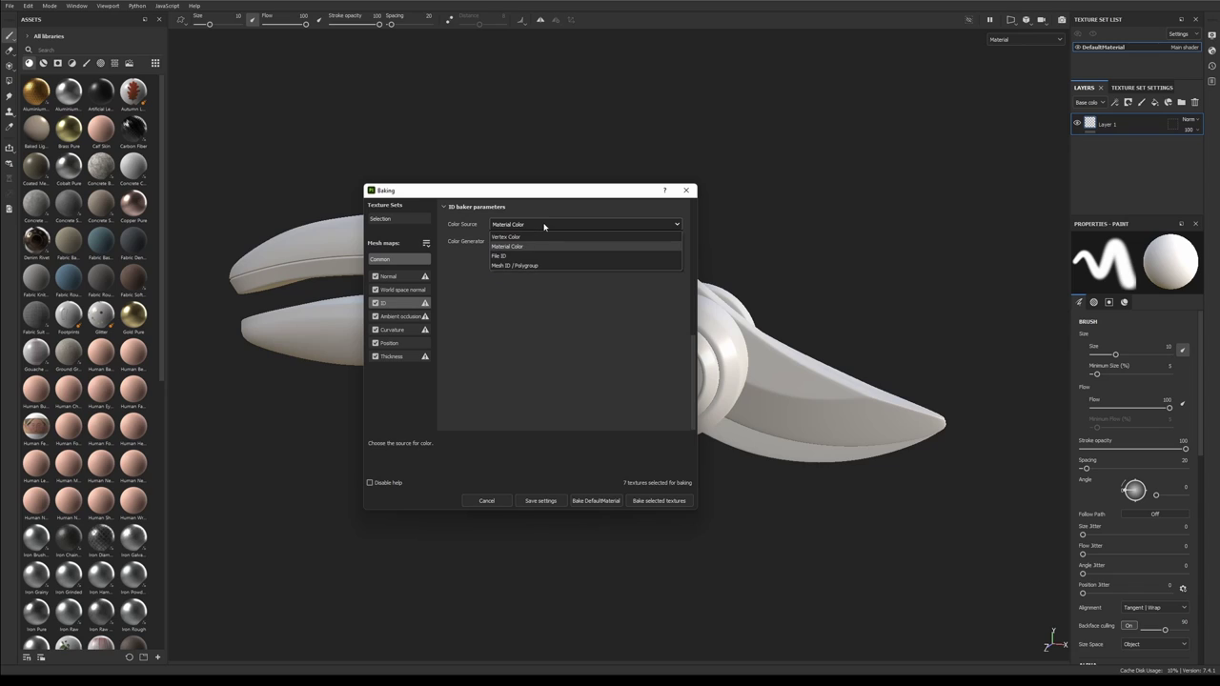
left_click(521, 236)
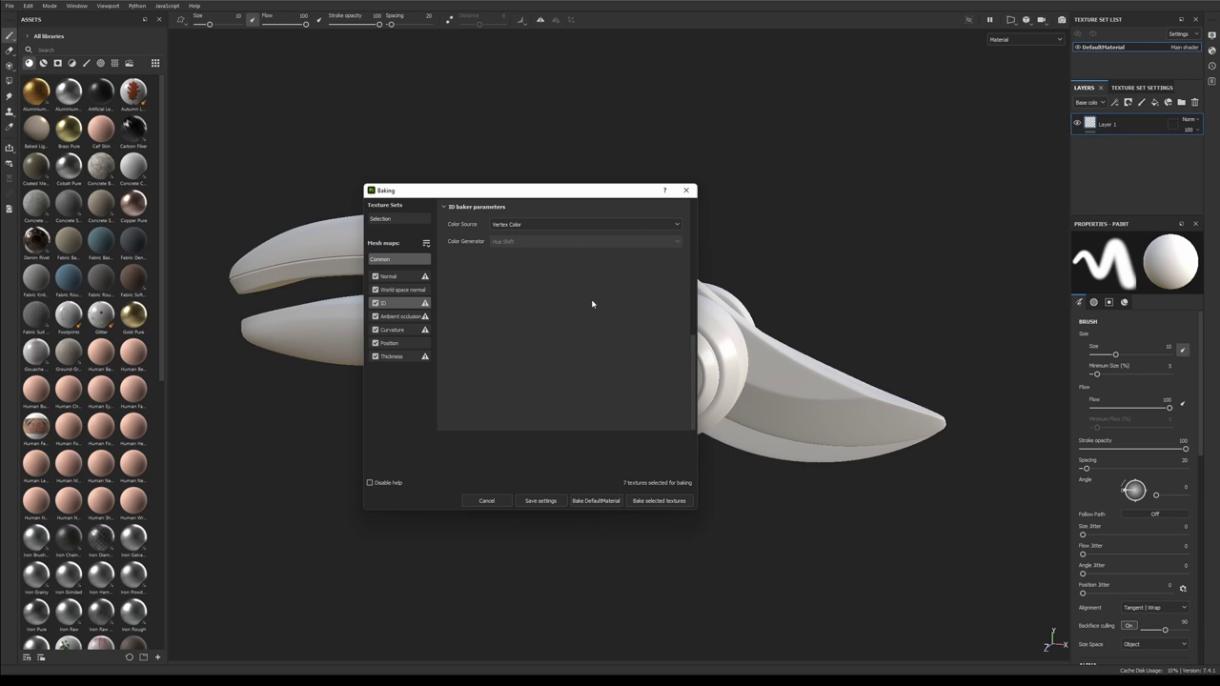
- Set the secondary rays to 256 for both the ambient occlusion and thickness bakers
left_click(393, 316)
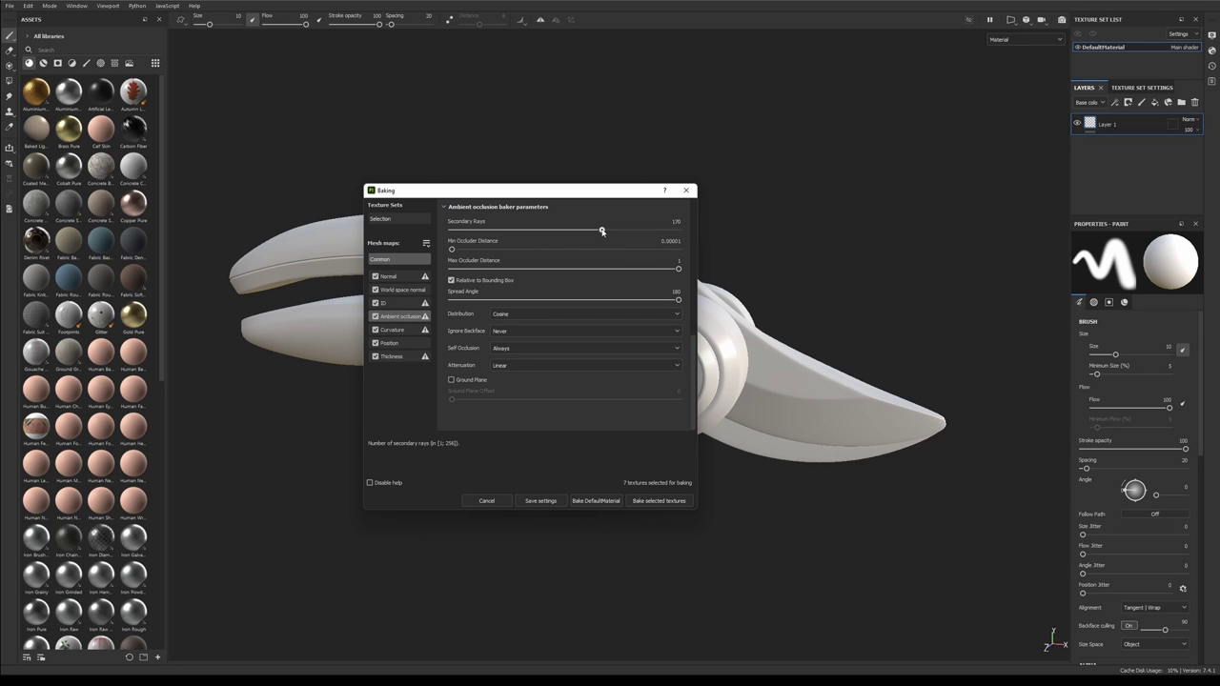
left_click_drag(638, 234, 716, 242)
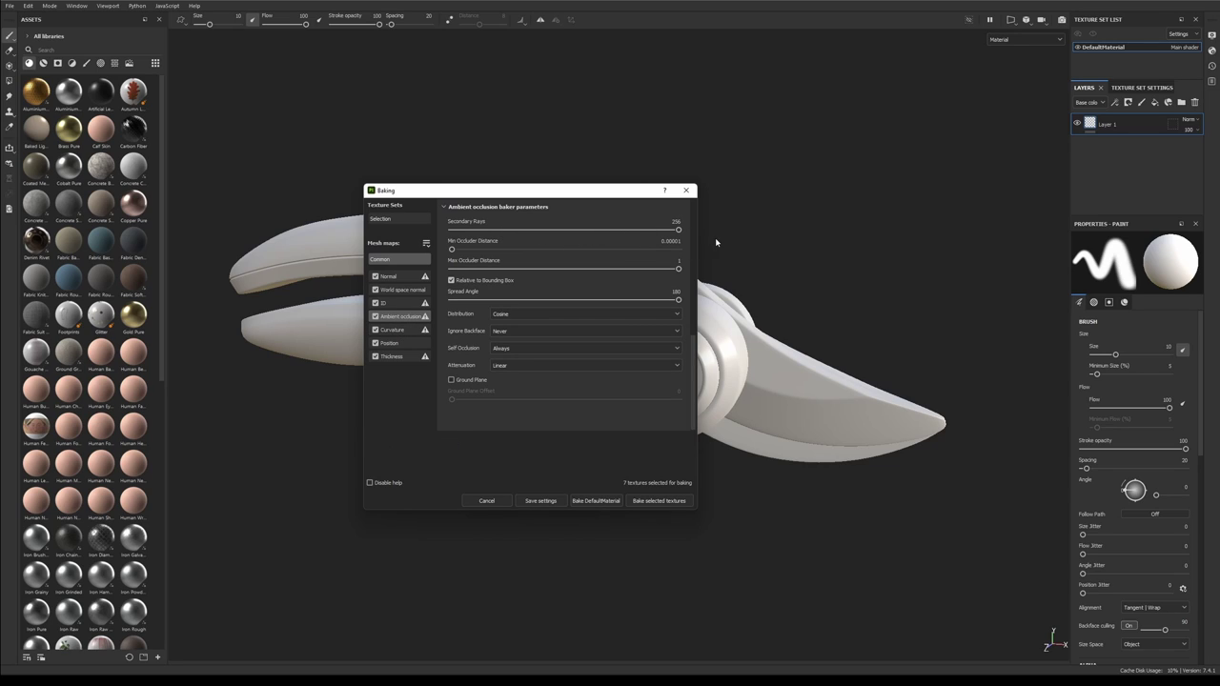
left_click(393, 330)
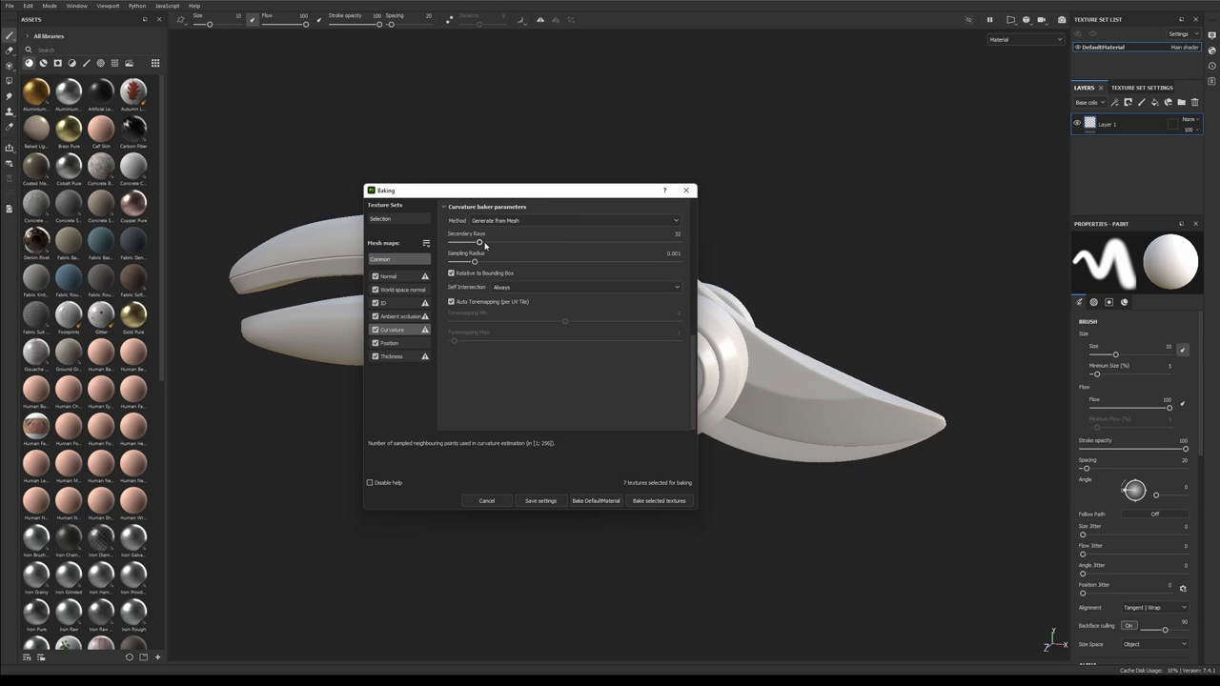
left_click(389, 343)
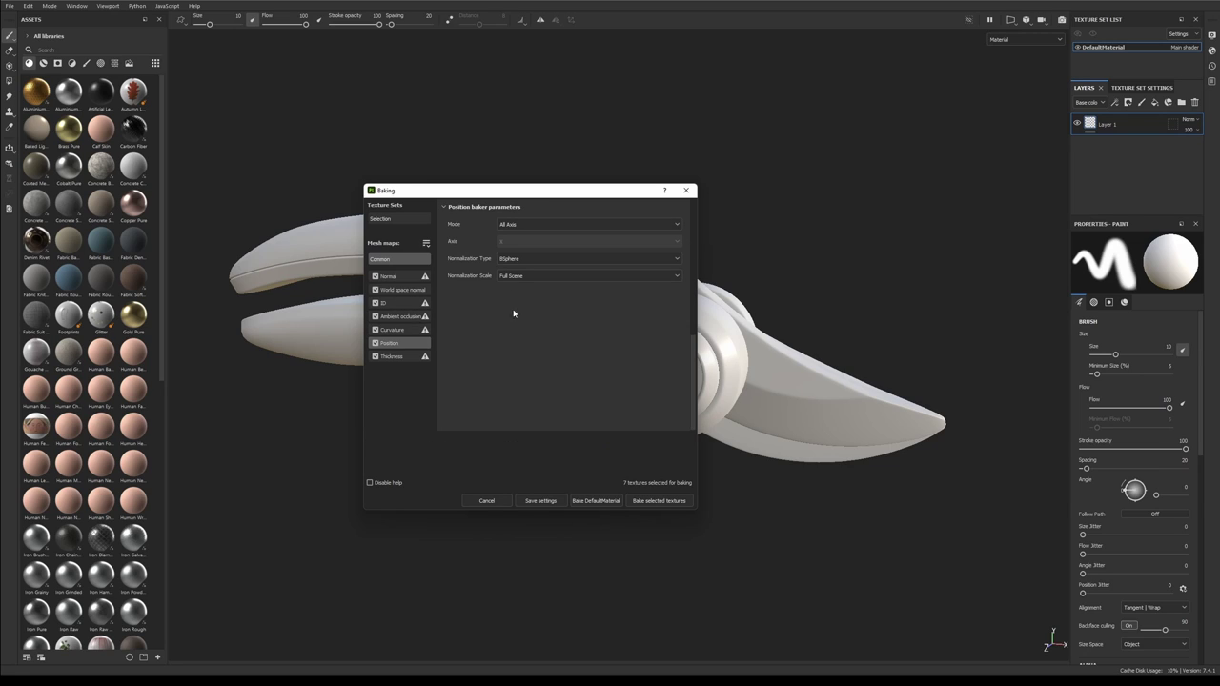
left_click(391, 356)
left_click_drag(508, 230, 545, 238)
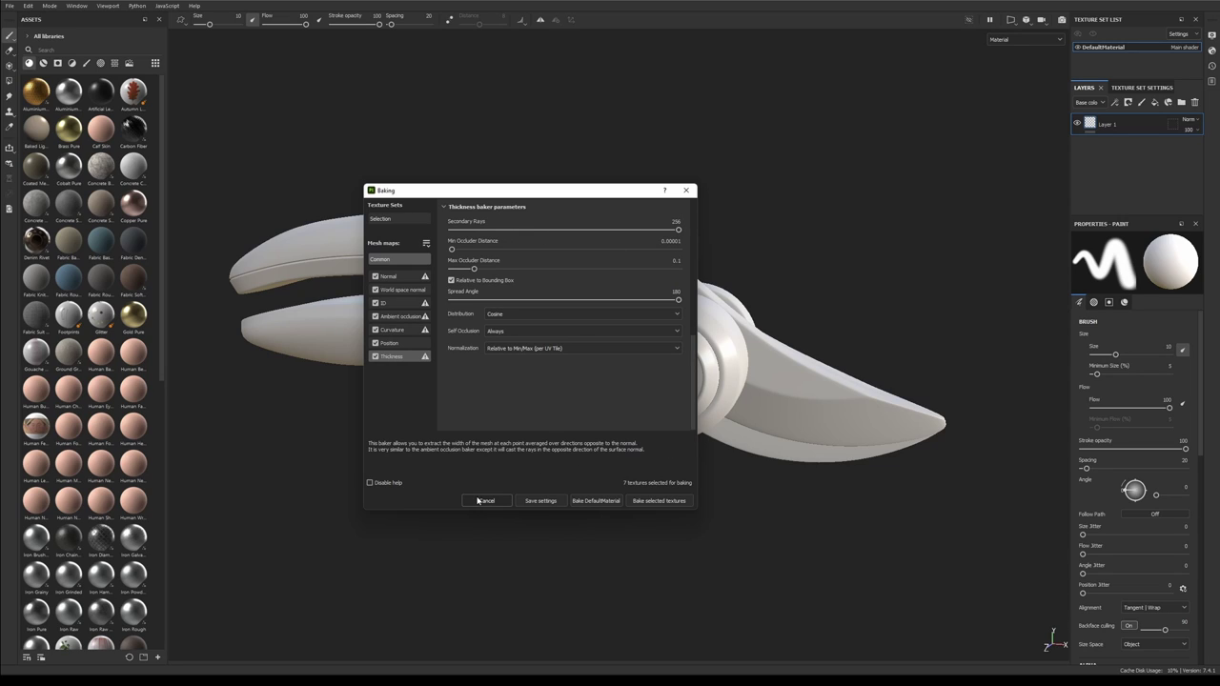
- Bake all seven selected mesh maps, close the finished report and inspect the pruner in the viewport
left_click(655, 501)
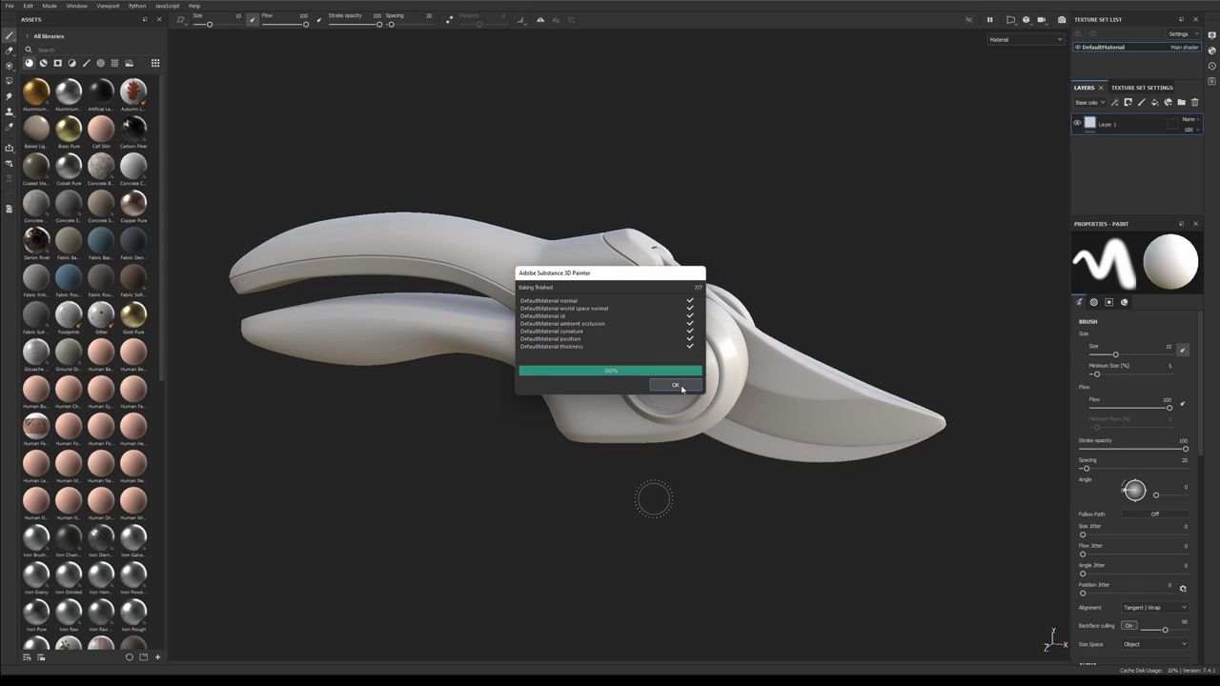
left_click(680, 386)
left_click_drag(890, 214, 717, 234, "alt")
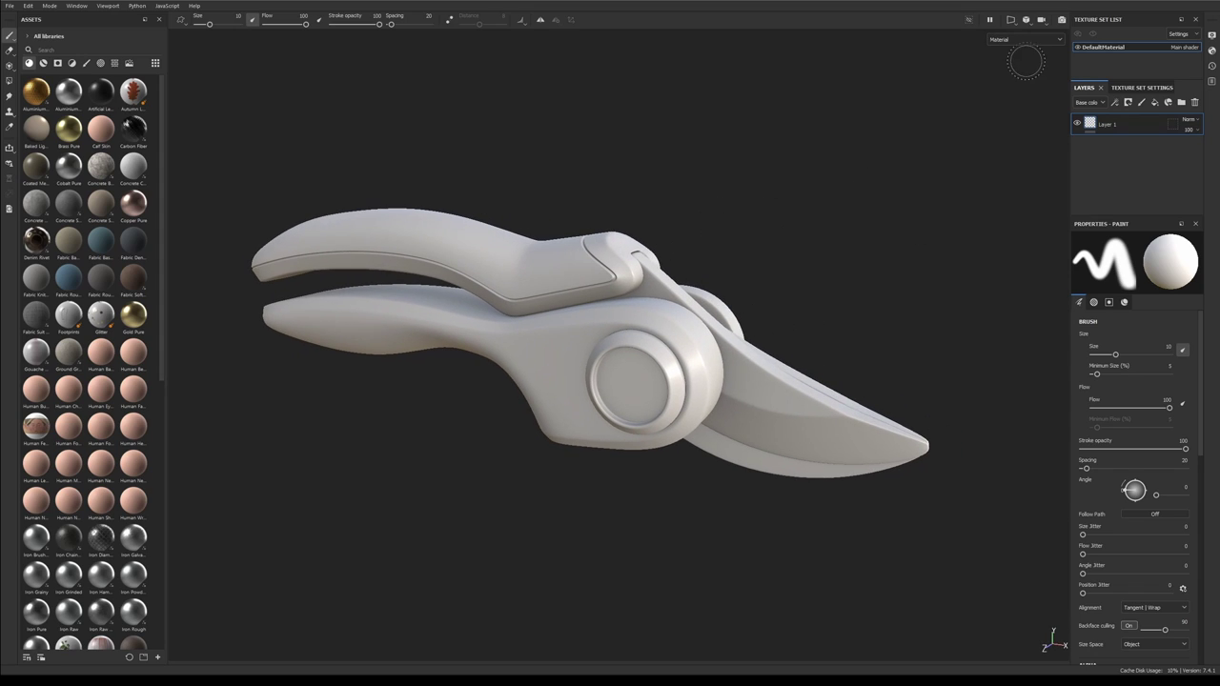
- Display the baked normal map and the world space normal map on the pruner and examine each
left_click(1013, 40)
scroll(1021, 101, "down", 1)
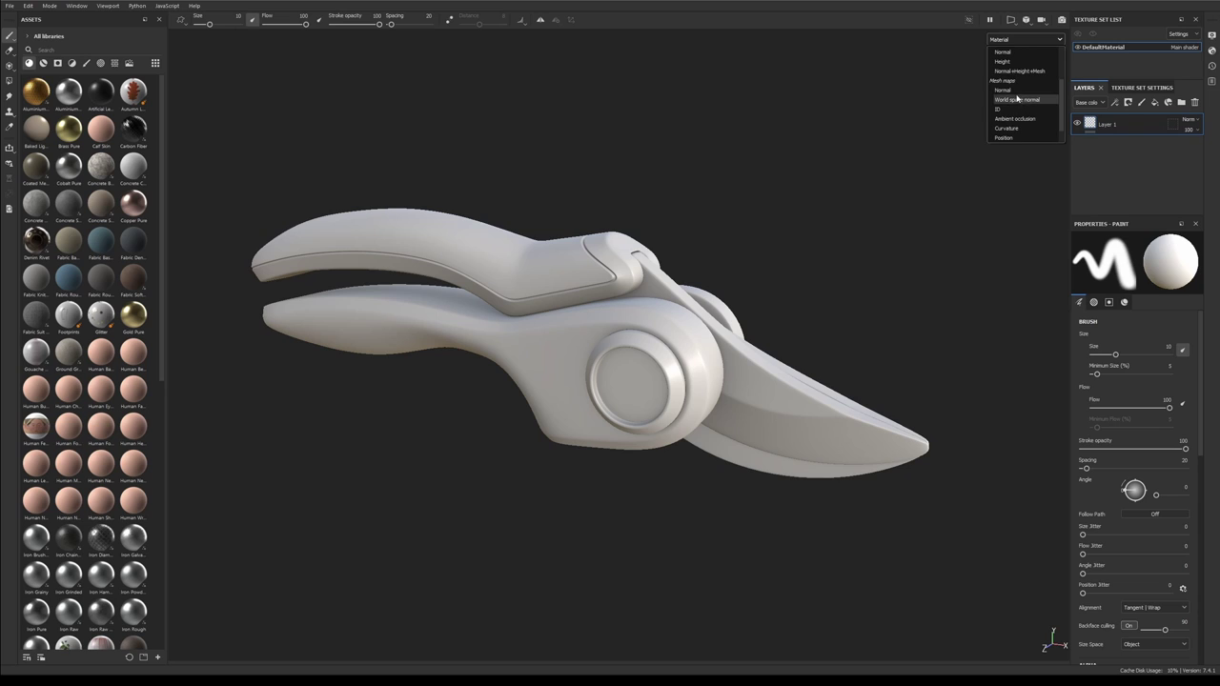
left_click(1017, 92)
left_click_drag(848, 154, 758, 318, "alt")
key("f")
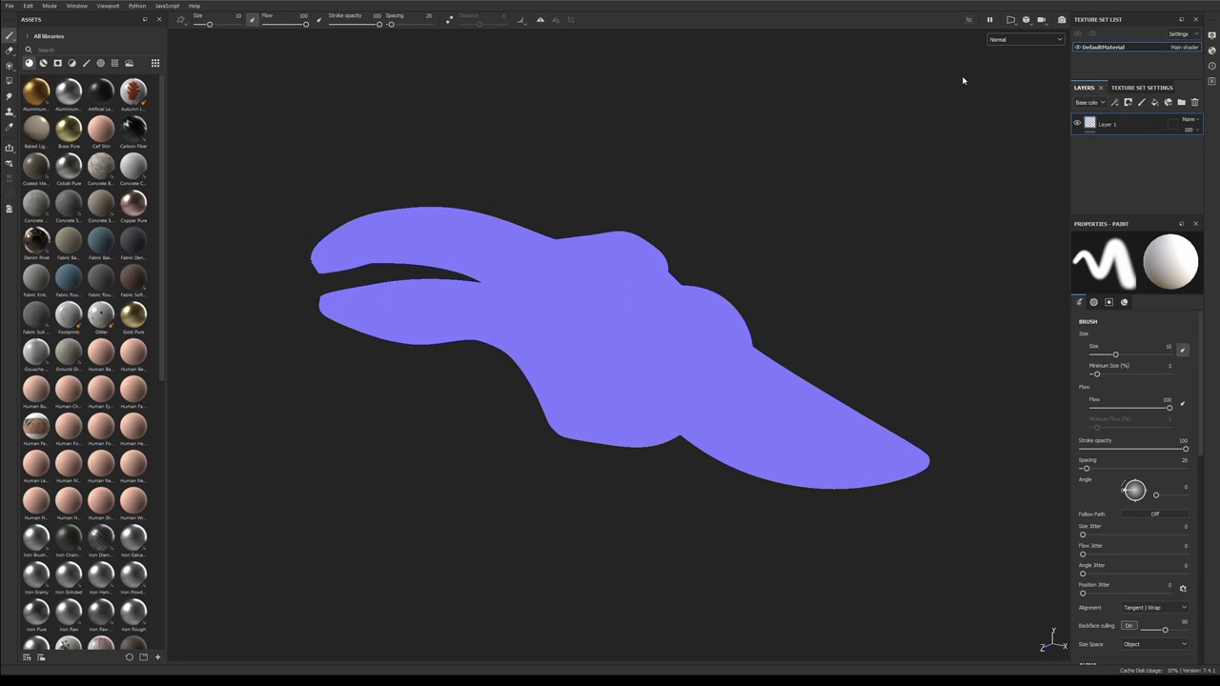
left_click(1025, 39)
left_click(1013, 102)
left_click_drag(858, 186, 779, 274, "alt")
- Display the baked ID map and the ambient occlusion map on the pruner to check both
left_click(1024, 39)
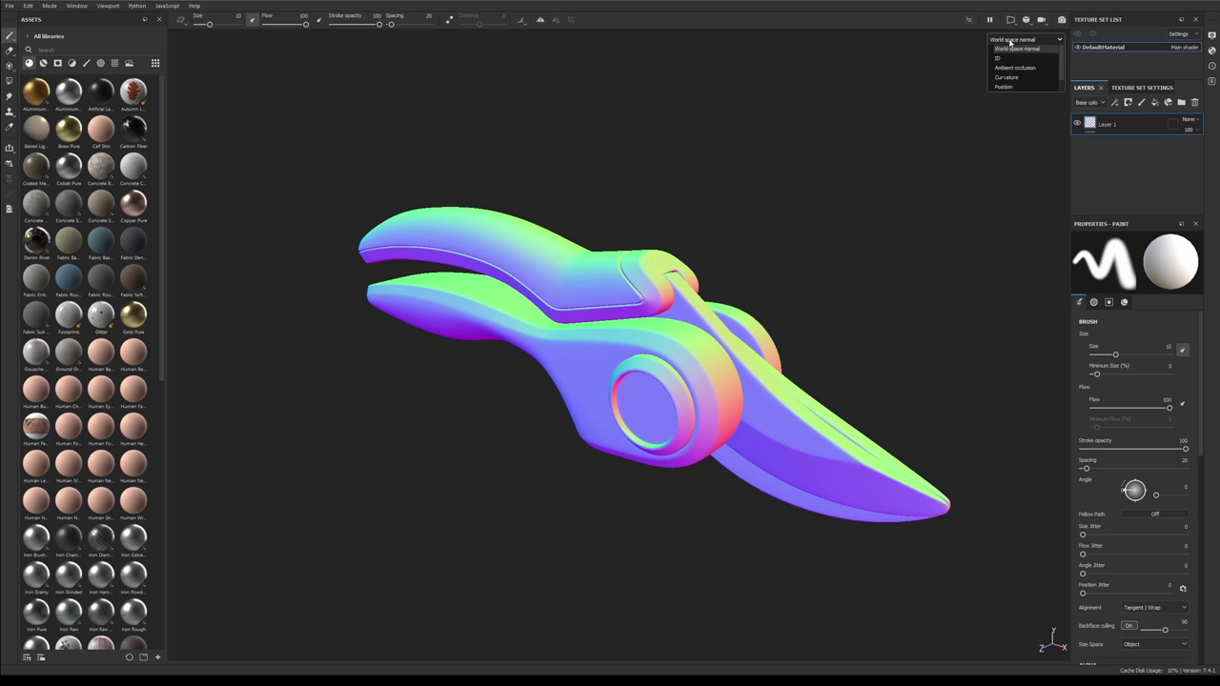
left_click(1015, 112)
scroll(624, 298, "up", 2)
left_click_drag(624, 298, 776, 259, "alt")
left_click(1026, 39)
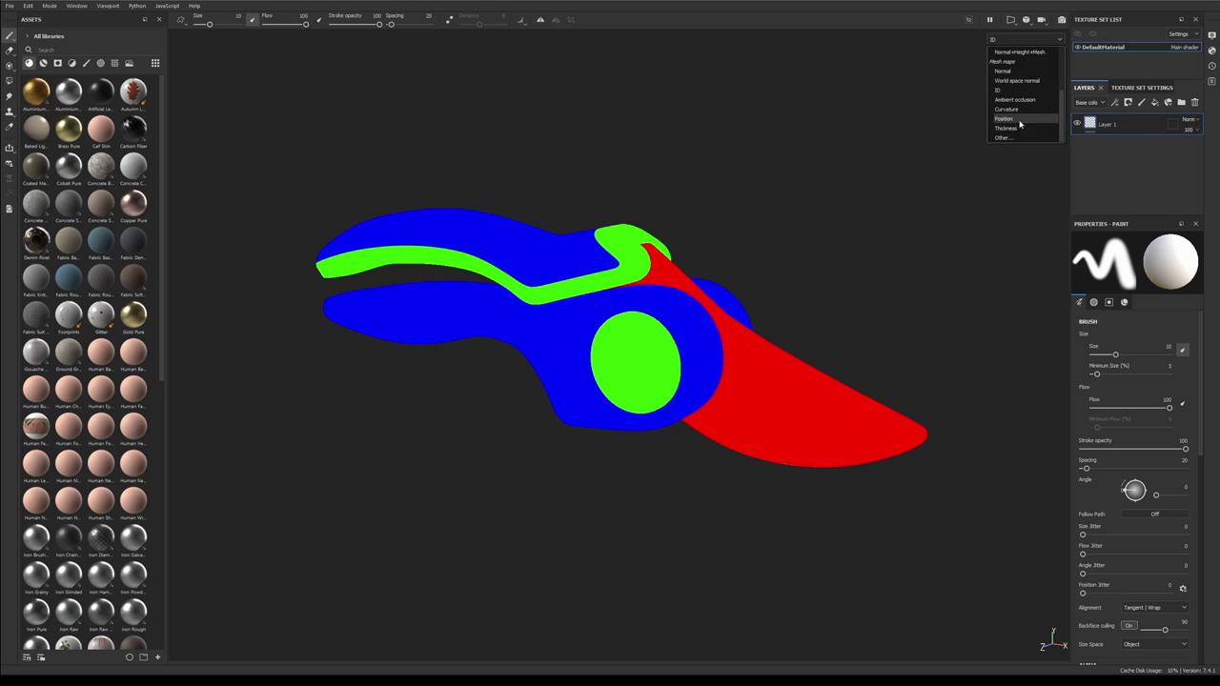
left_click(1018, 102)
left_click_drag(802, 285, 757, 319, "alt")
- Check the baked curvature and thickness maps on the pruner, and return the viewport to the Material display
left_click(1016, 40)
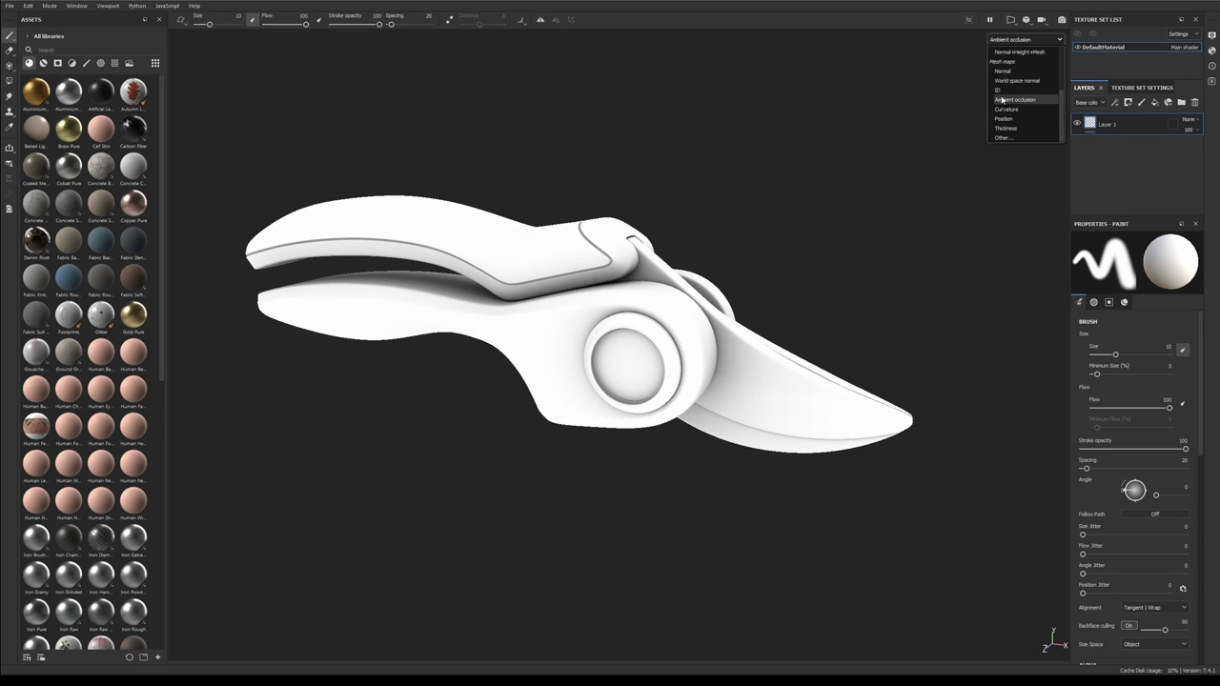
left_click(1015, 111)
left_click_drag(732, 238, 1013, 91, "alt")
left_click(1016, 41)
left_click(1008, 129)
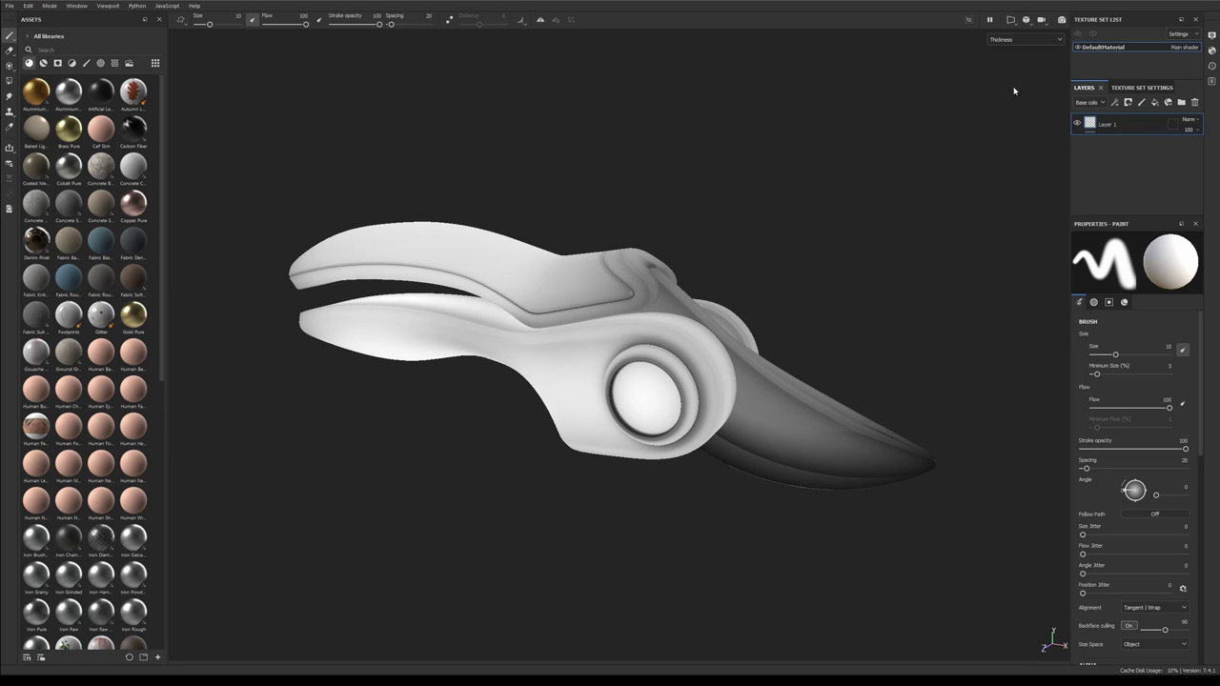
left_click(1034, 40)
left_click(1021, 59)
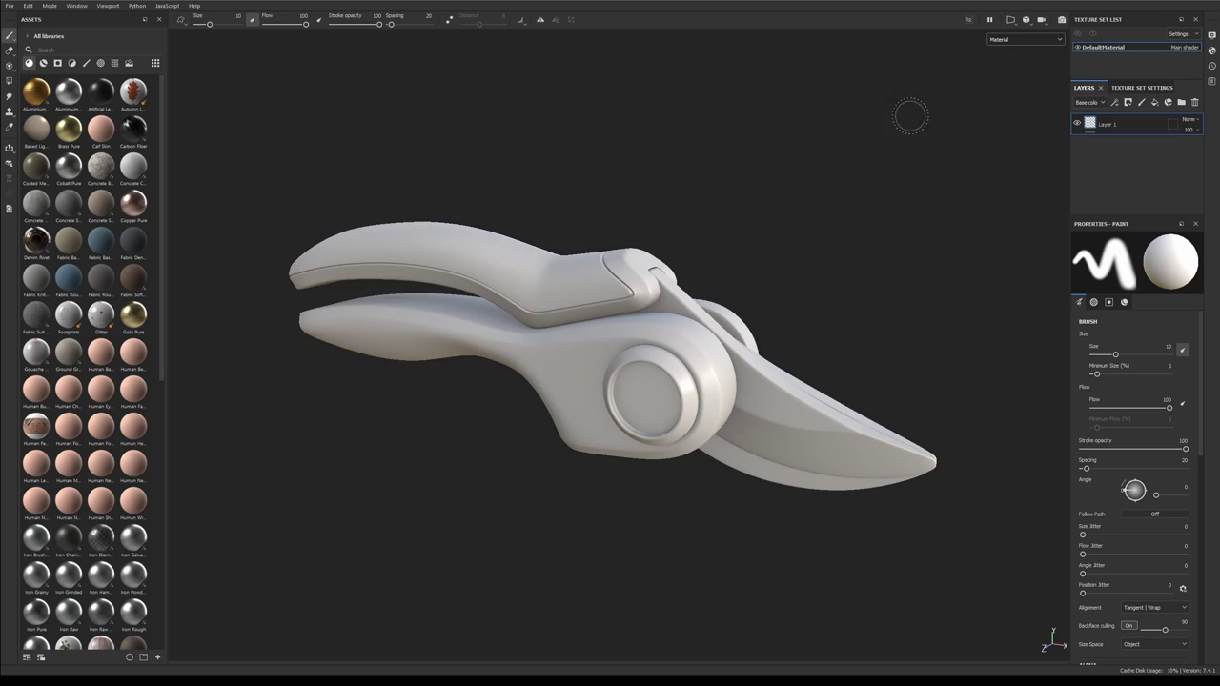
mouse_move(910, 114)
left_mouse_down("alt")
mouse_move(634, 253)
mouse_move(483, 174)
left_mouse_up("alt")
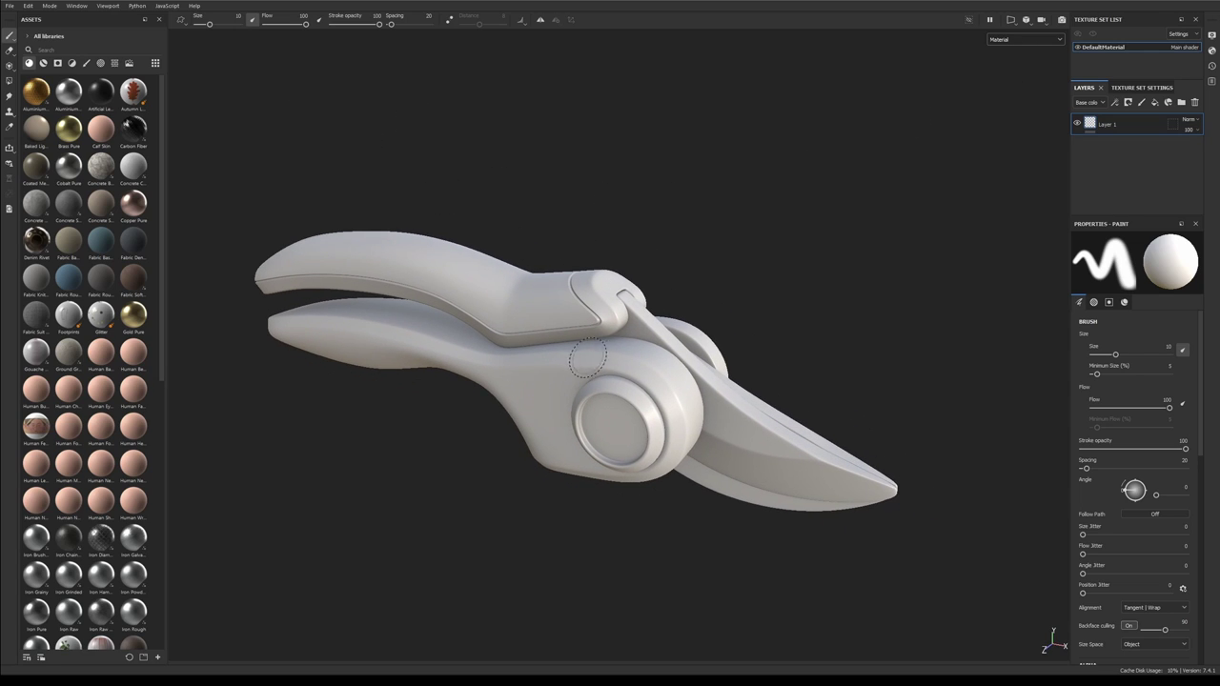
- Replace the project mesh with low.fbx in the project configuration
left_click(28, 5)
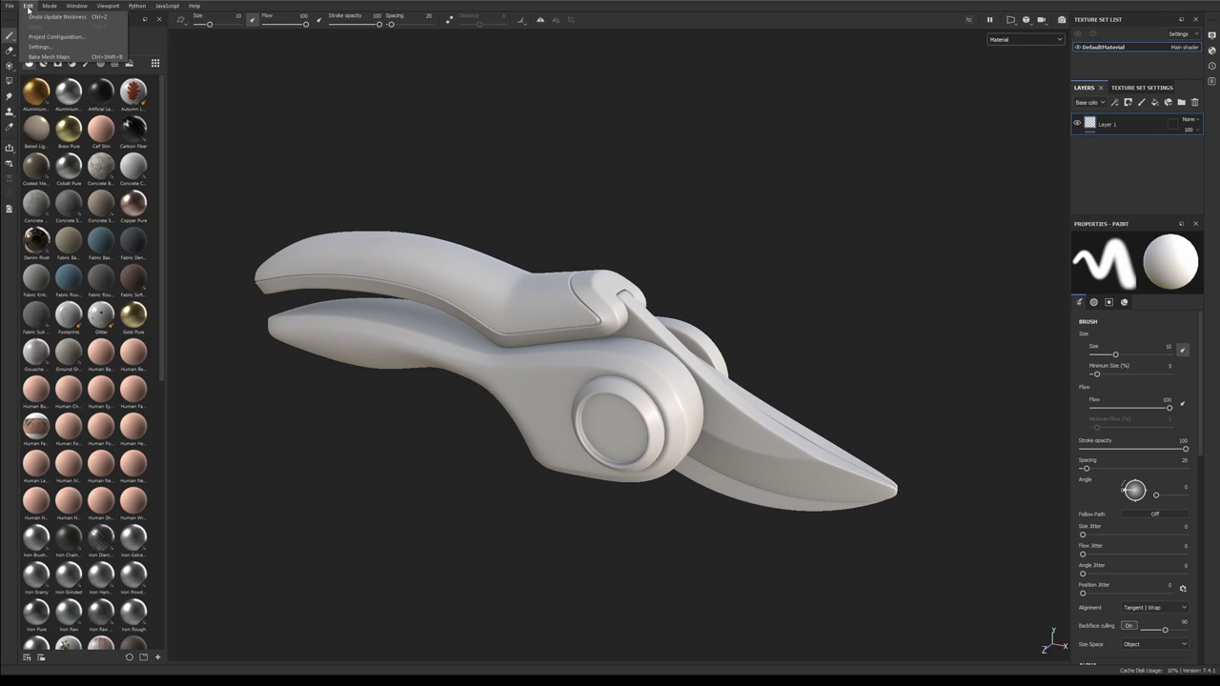
left_click(57, 38)
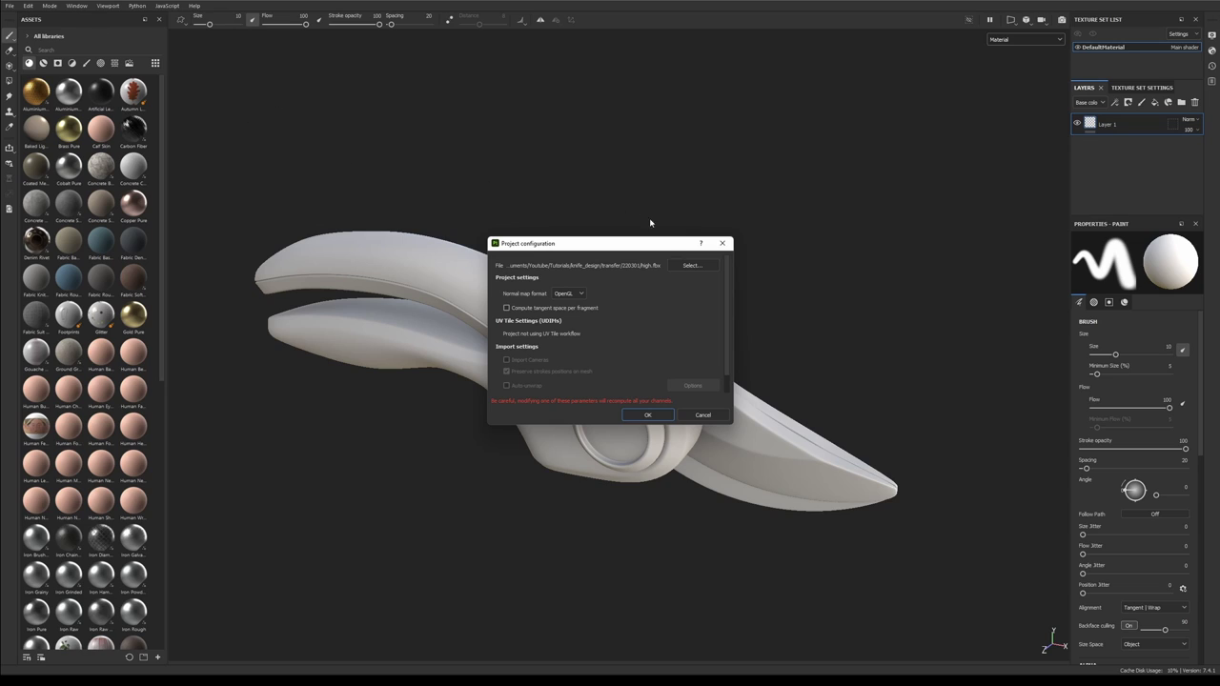
left_click(691, 266)
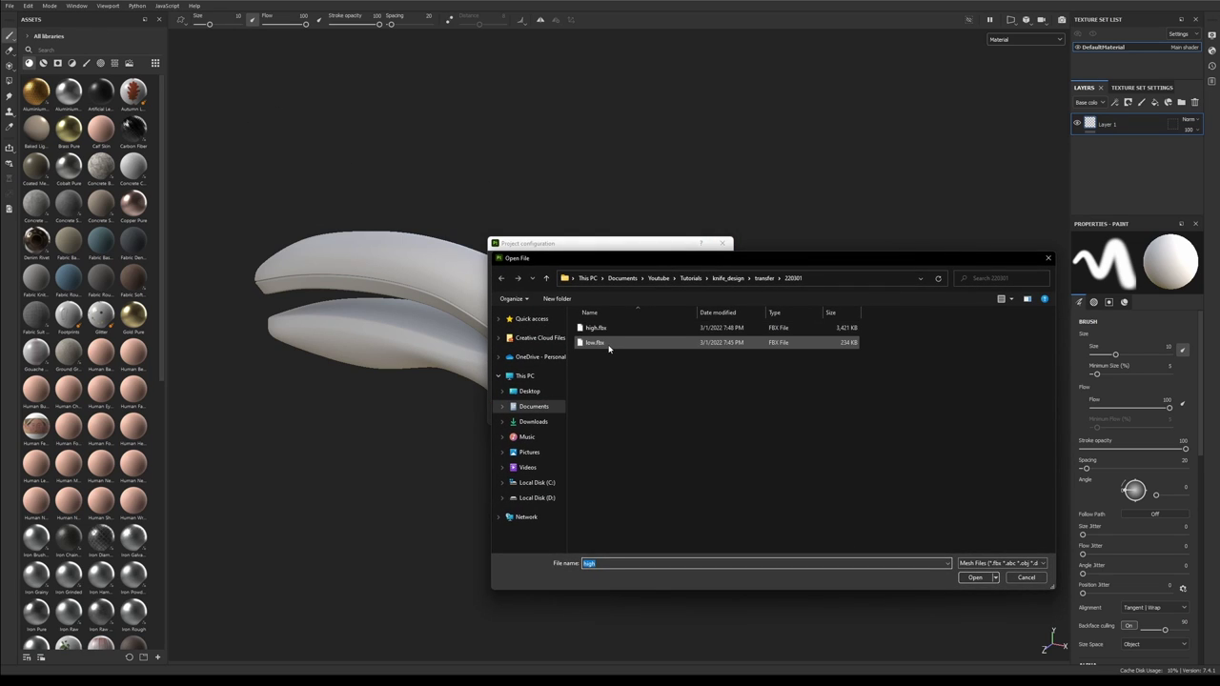
double_click(607, 346)
left_click(658, 418)
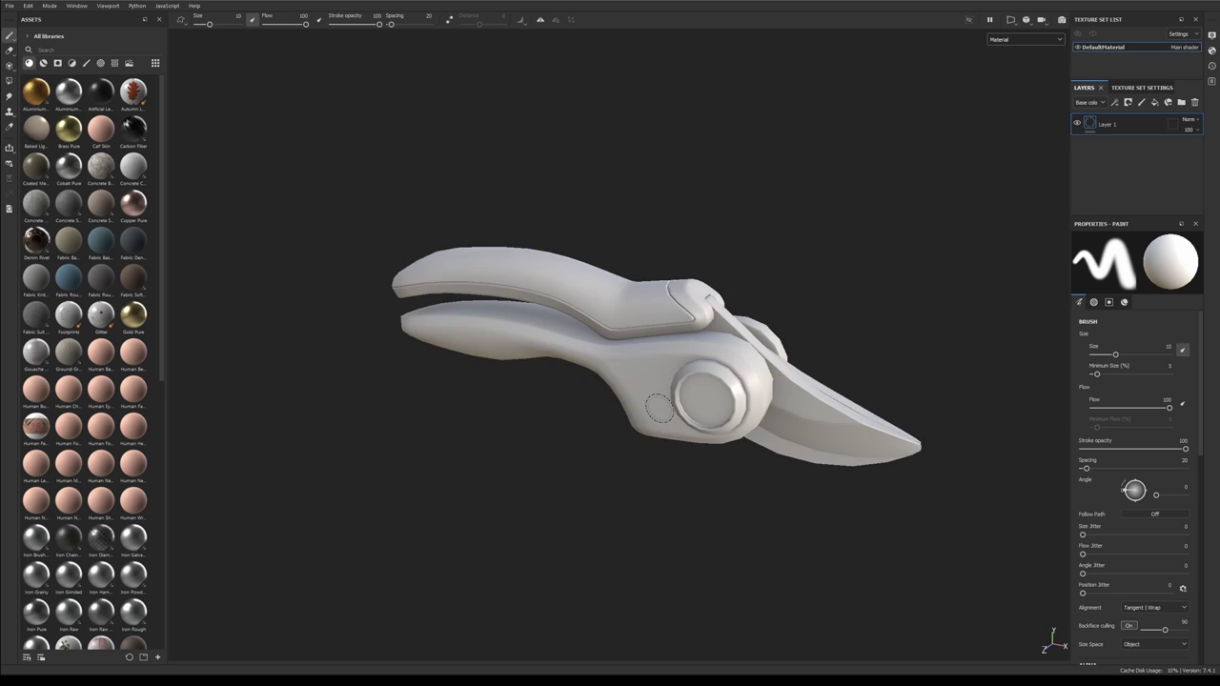
mouse_move(700, 400)
left_mouse_down("alt")
mouse_move(805, 314)
mouse_move(764, 306)
mouse_move(690, 389)
mouse_move(640, 402)
mouse_move(619, 386)
left_mouse_up("alt")
scroll(688, 402, "up", 3)
scroll(690, 389, "down", 2)
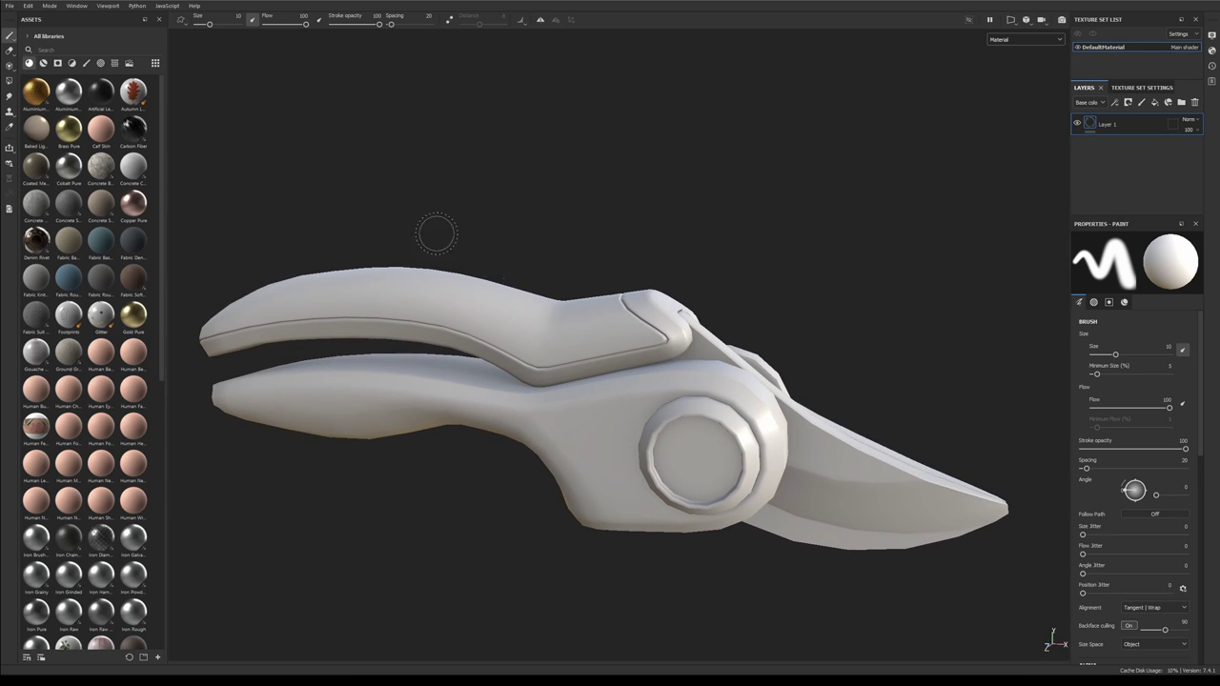
- Open the mesh map baking settings and deselect every map except Normal
left_click(28, 5)
left_click(57, 50)
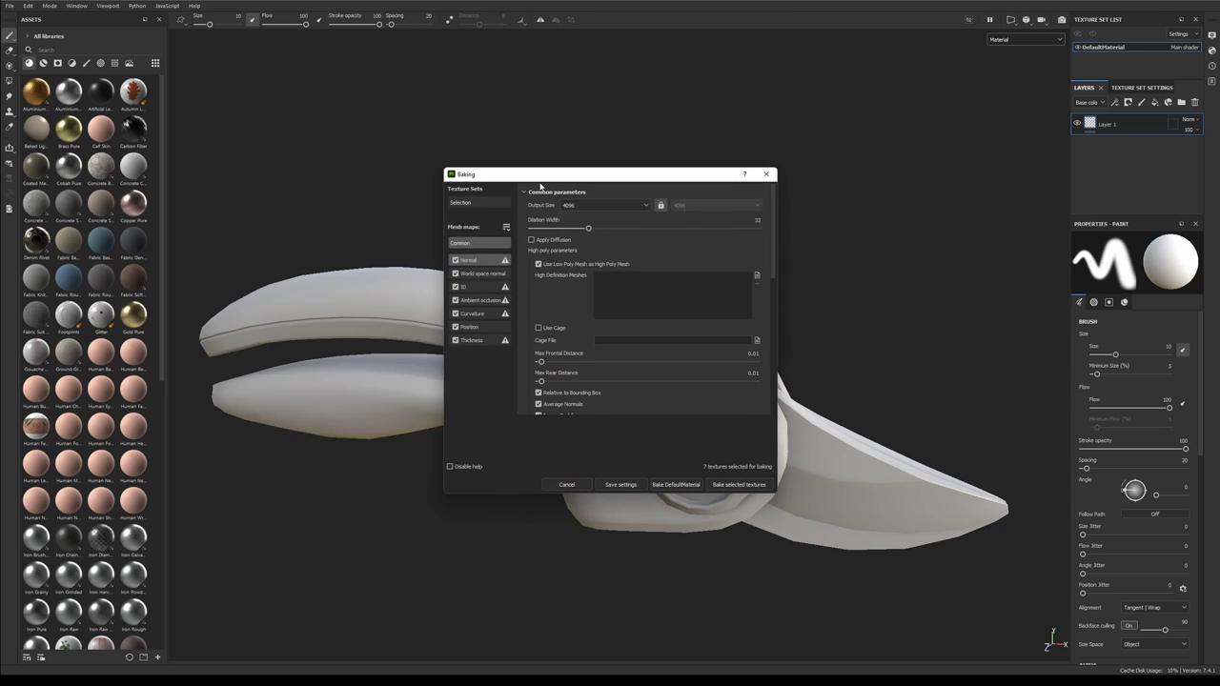
left_click_drag(541, 181, 799, 163)
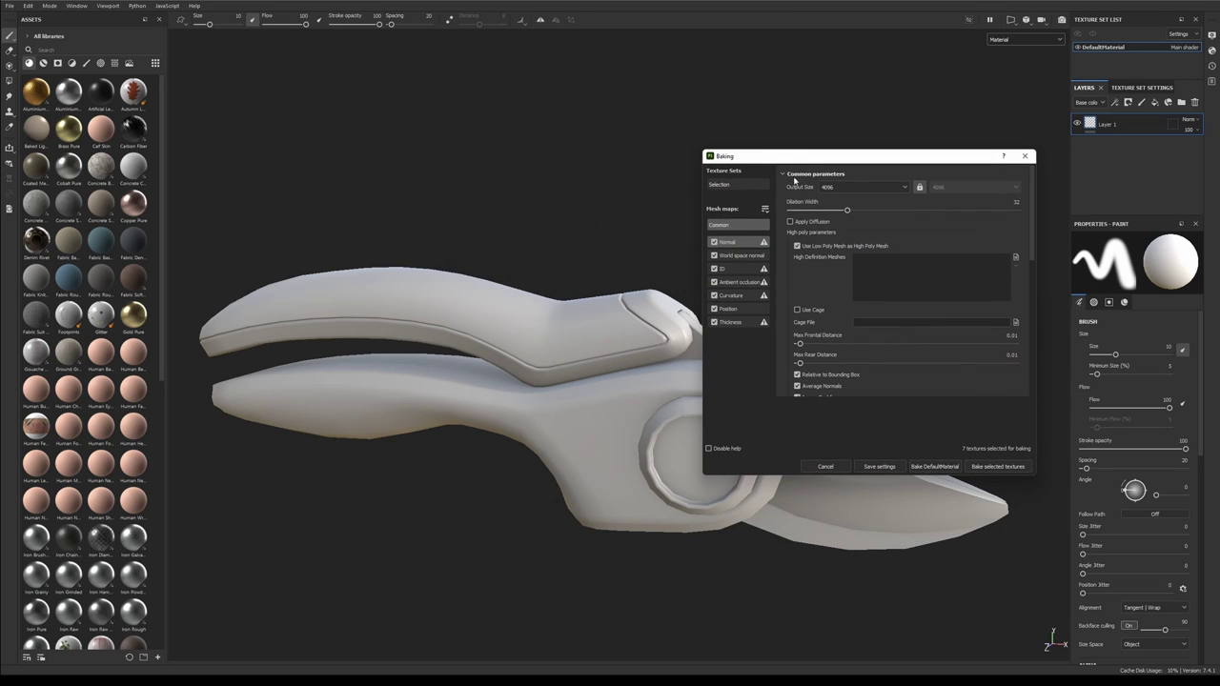
left_click(713, 255)
left_click(714, 268)
left_click(714, 282)
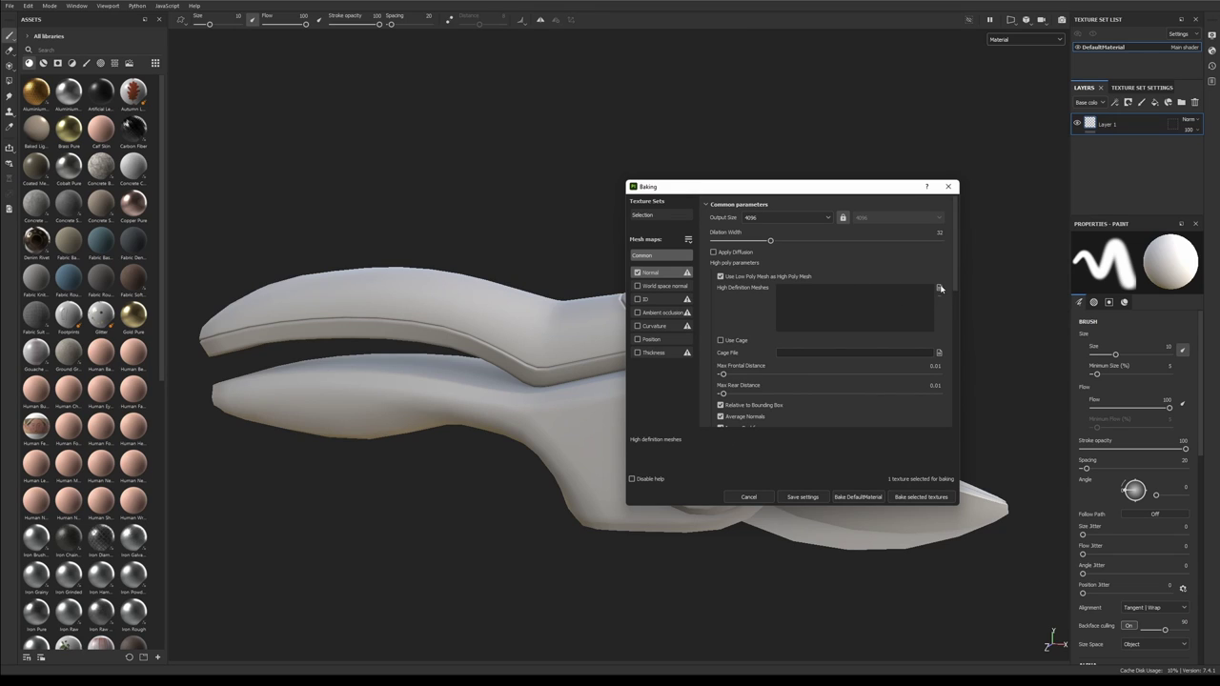
- Load the high pruner mesh as the high definition mesh and disable Use Low Poly Mesh as High Poly Mesh
left_click(939, 288)
left_click(744, 287)
double_click(743, 286)
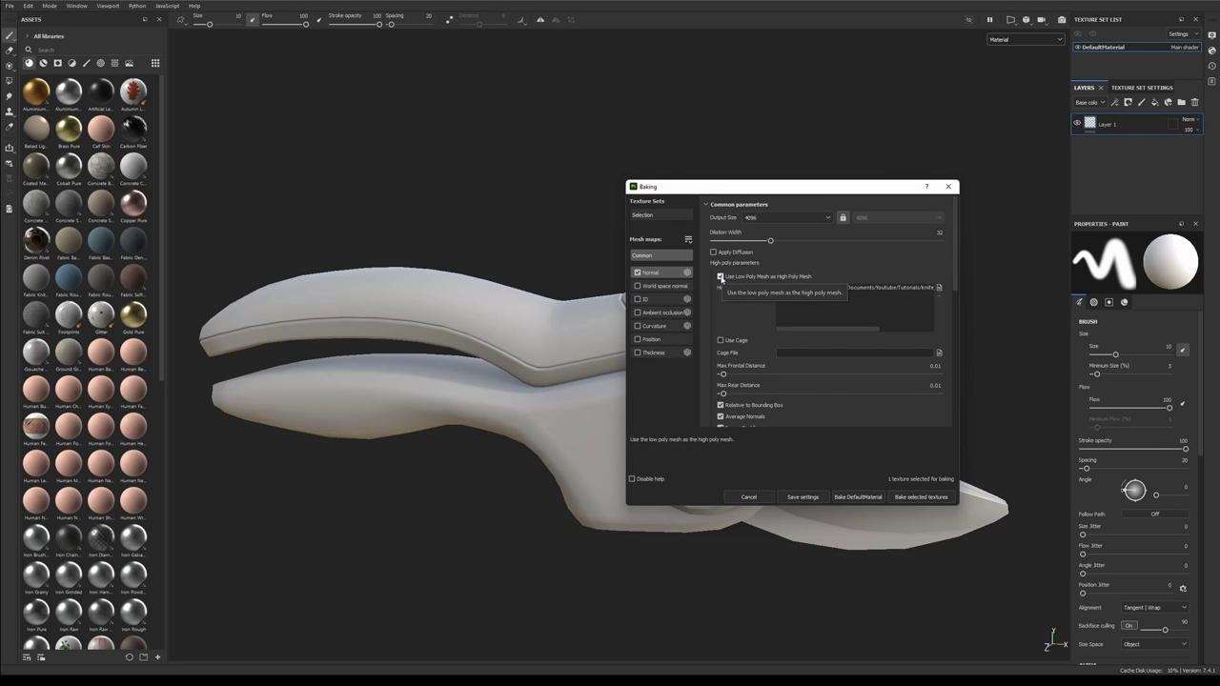
left_click(721, 276)
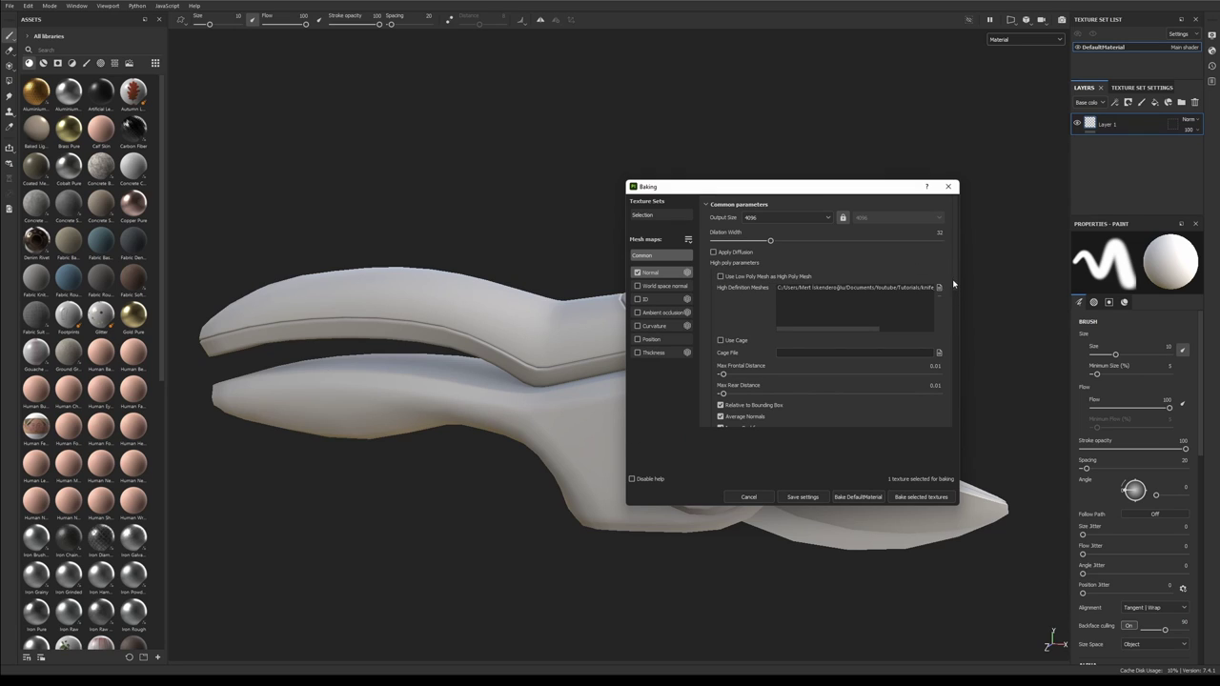
- Bake the selected normal map for the low-poly pruner and close the finished bake report
mouse_move(954, 282)
left_mouse_down()
mouse_move(959, 329)
mouse_move(961, 287)
left_mouse_up()
left_click(908, 498)
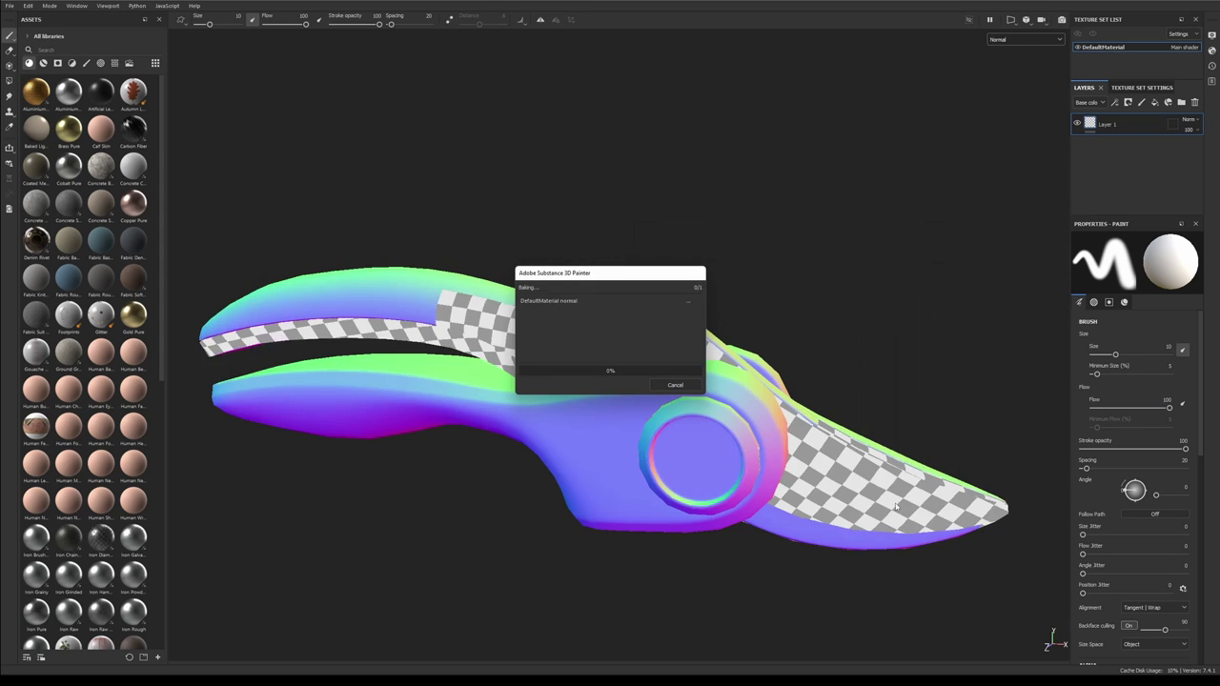
left_click(674, 386)
- Examine the baked normal detail on the low-poly pruner's handles, pivot and blade from several angles
left_click_drag(658, 410, 700, 428, "alt")
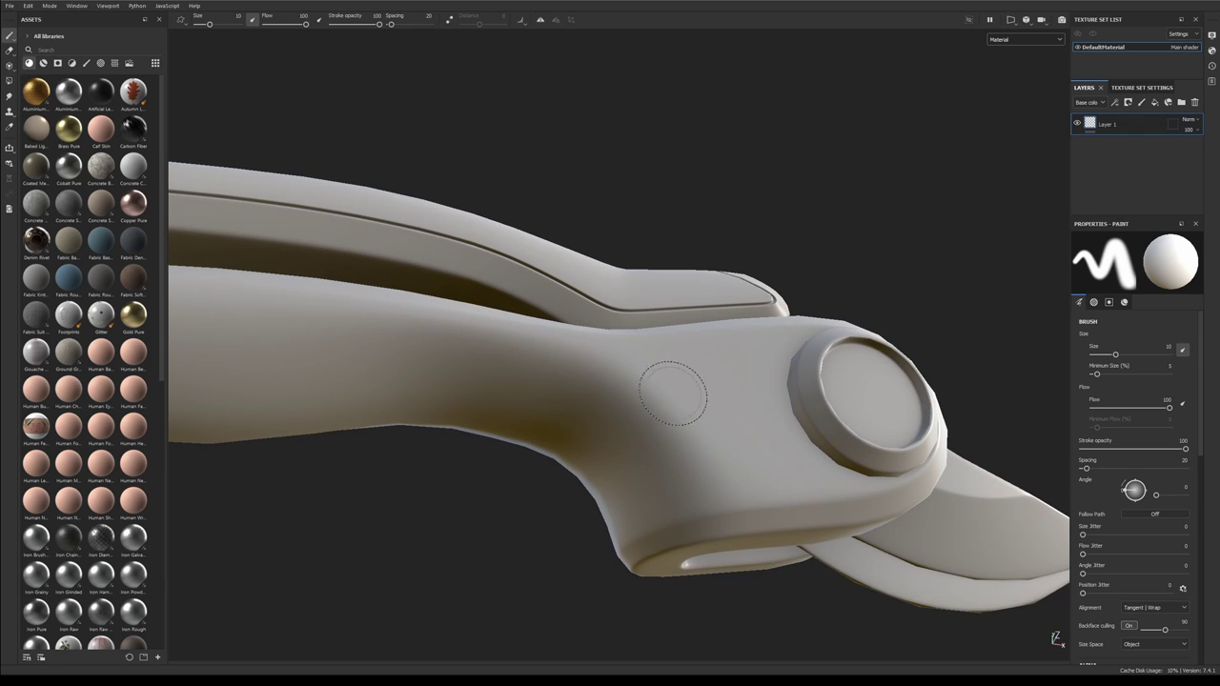
mouse_move(735, 408)
left_mouse_down("alt")
mouse_move(575, 405)
mouse_move(639, 515)
mouse_move(652, 347)
left_mouse_up("alt")
scroll(575, 406, "down", 4)
scroll(652, 346, "up", 6)
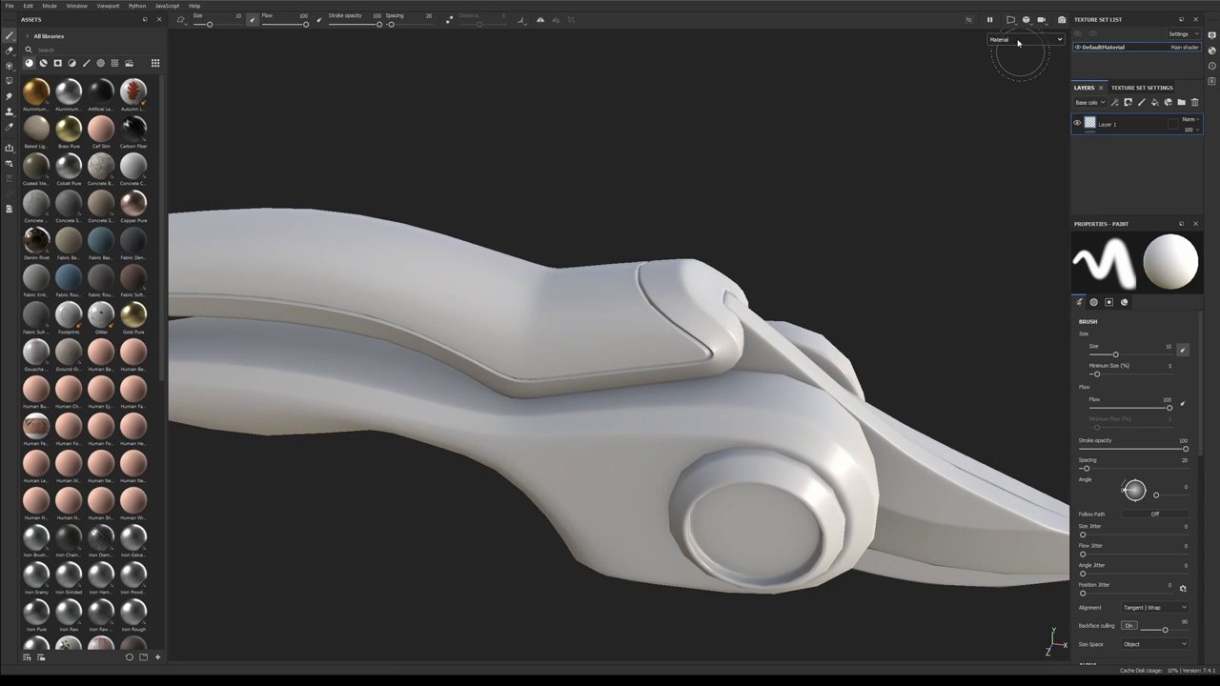
left_click(1018, 41)
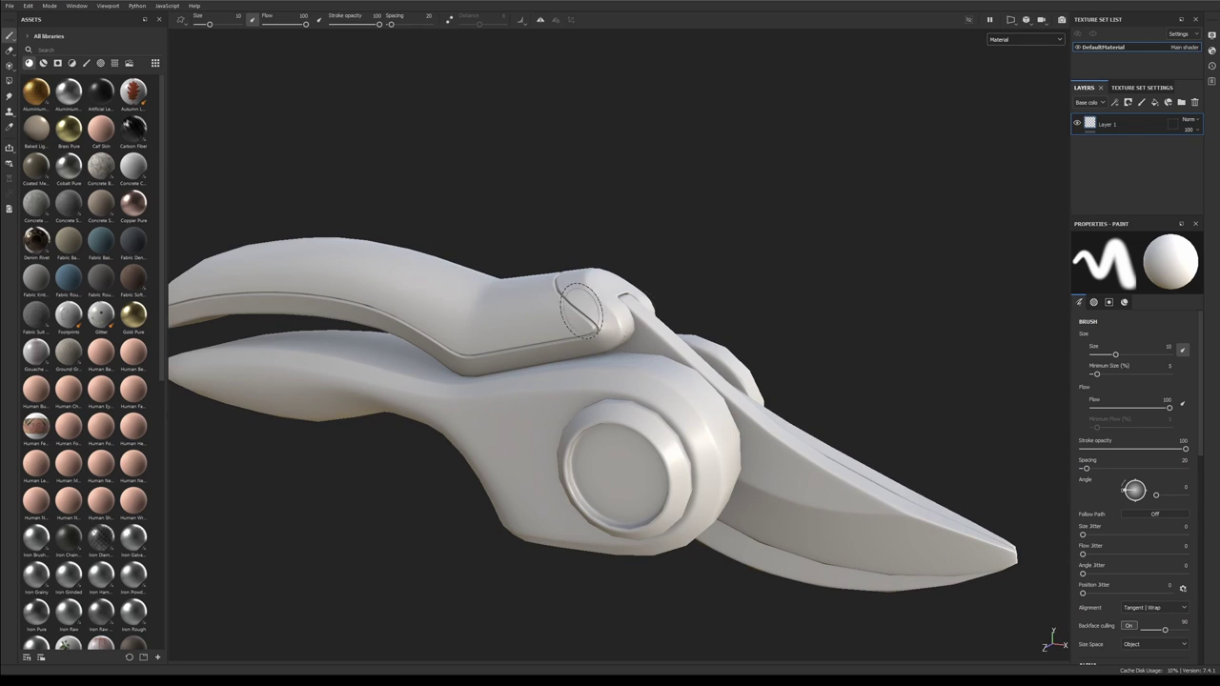
left_click_drag(567, 303, 593, 328, "alt")
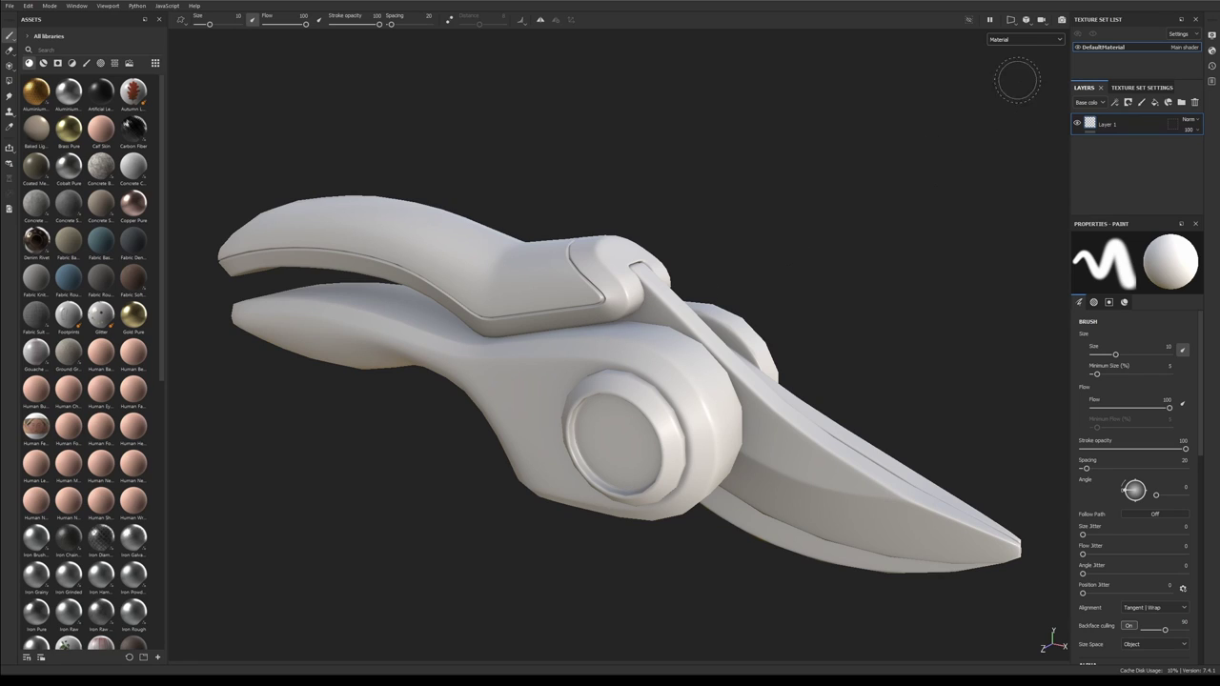
left_click(1018, 40)
left_click(942, 27)
- Search the smart materials for "metal" and add Steel Dark Aged above Layer 1
scroll(138, 135, "down", 10)
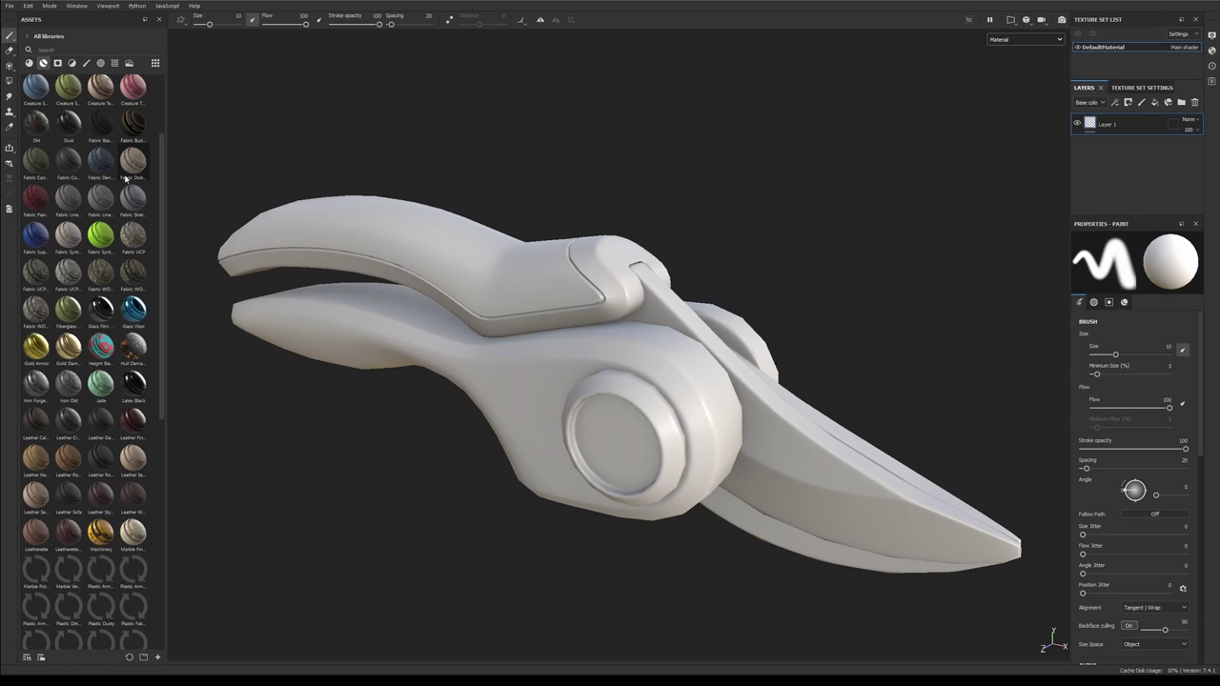
left_click(78, 50)
type("metal")
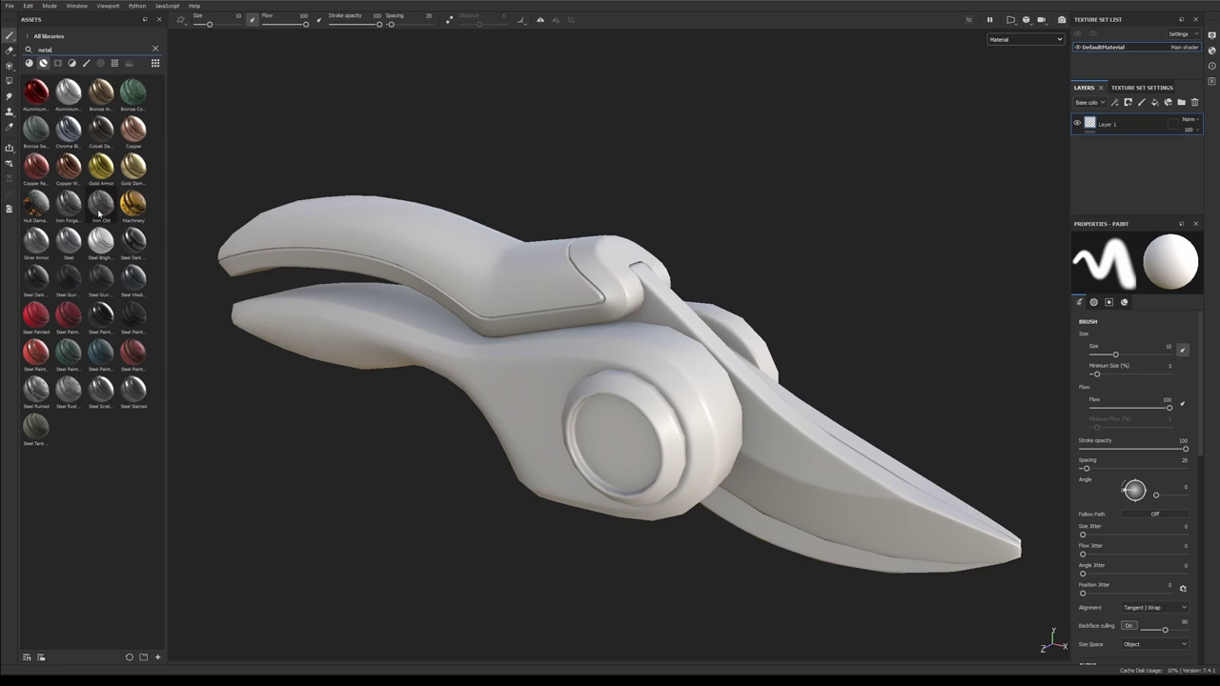
left_click_drag(130, 242, 1110, 131)
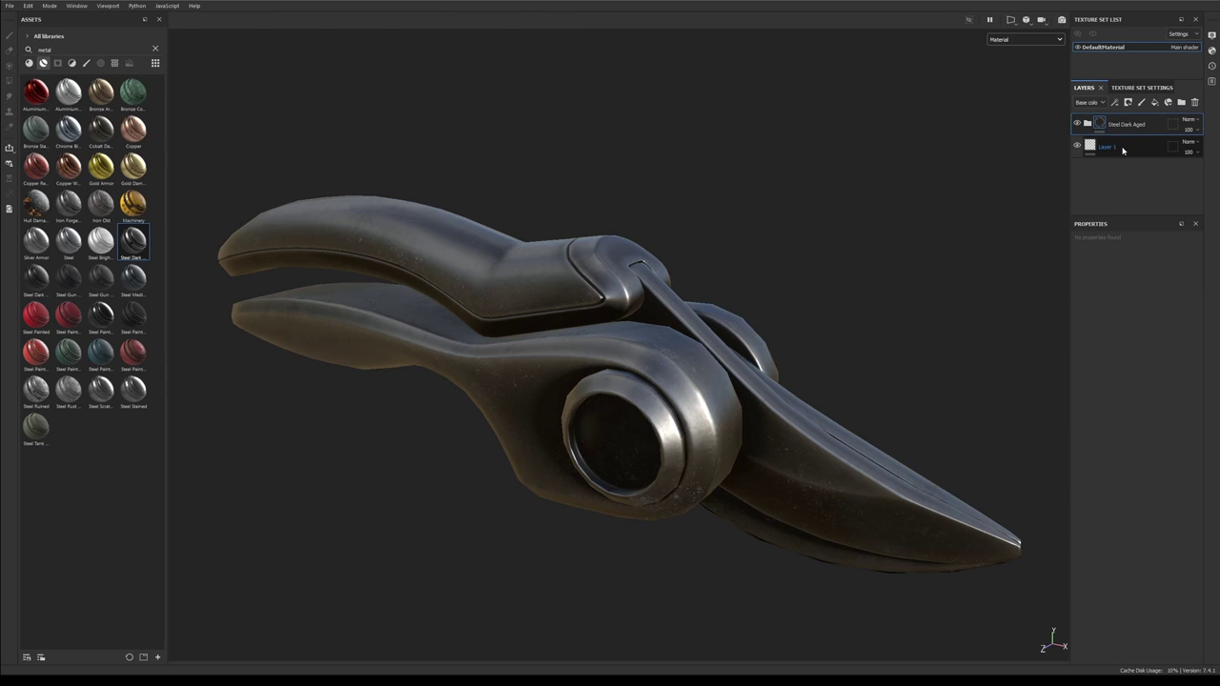
- Delete the empty Layer 1 and inspect the Steel Dark Aged material across the pruner
left_click(1121, 148)
key("Delete")
scroll(781, 333, "down", 1)
left_click_drag(781, 333, 766, 301, "alt")
middle_click_drag(765, 300, 762, 366, "alt")
left_click_drag(762, 365, 606, 380, "alt")
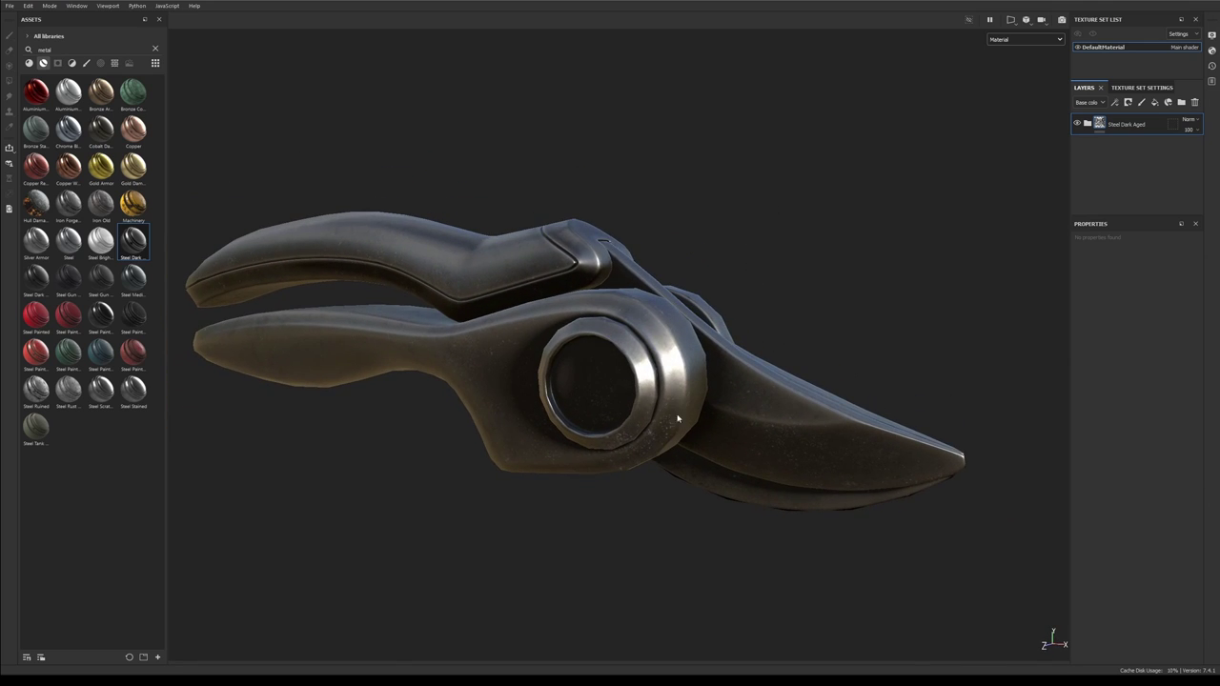
left_click_drag(677, 417, 655, 543, "alt")
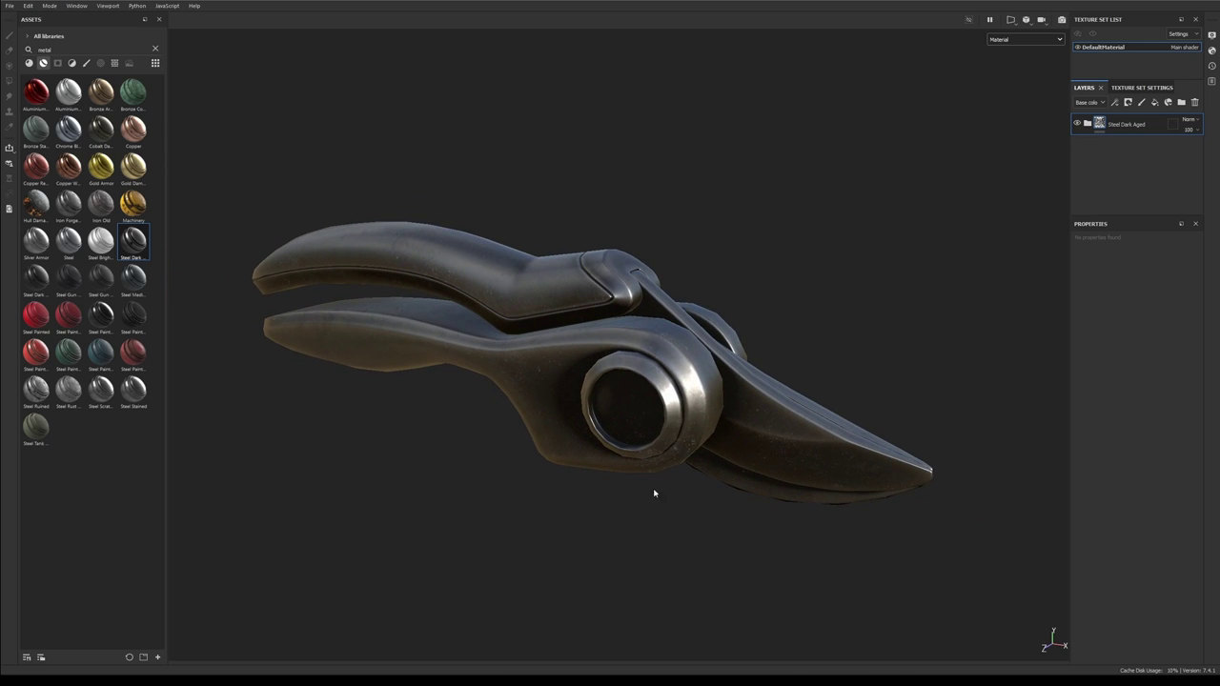
left_click_drag(653, 493, 729, 439, "alt")
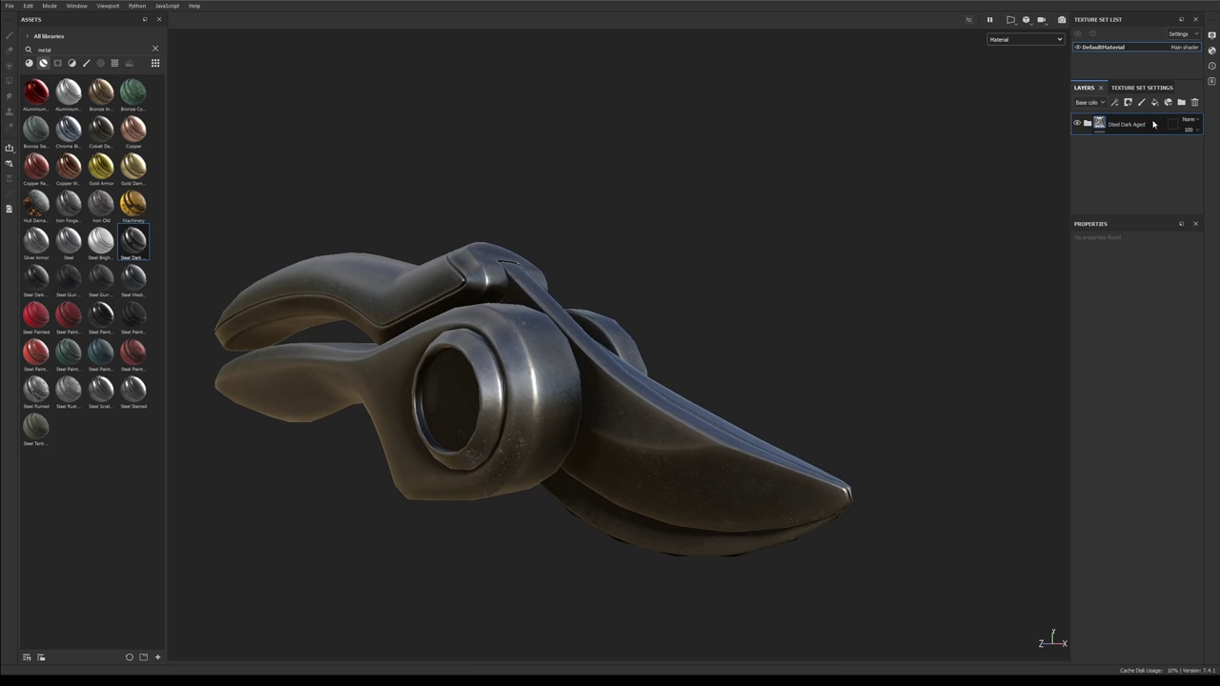
- Add a color selection mask to Steel Dark Aged and pick the blade's red ID color
left_click(1128, 102)
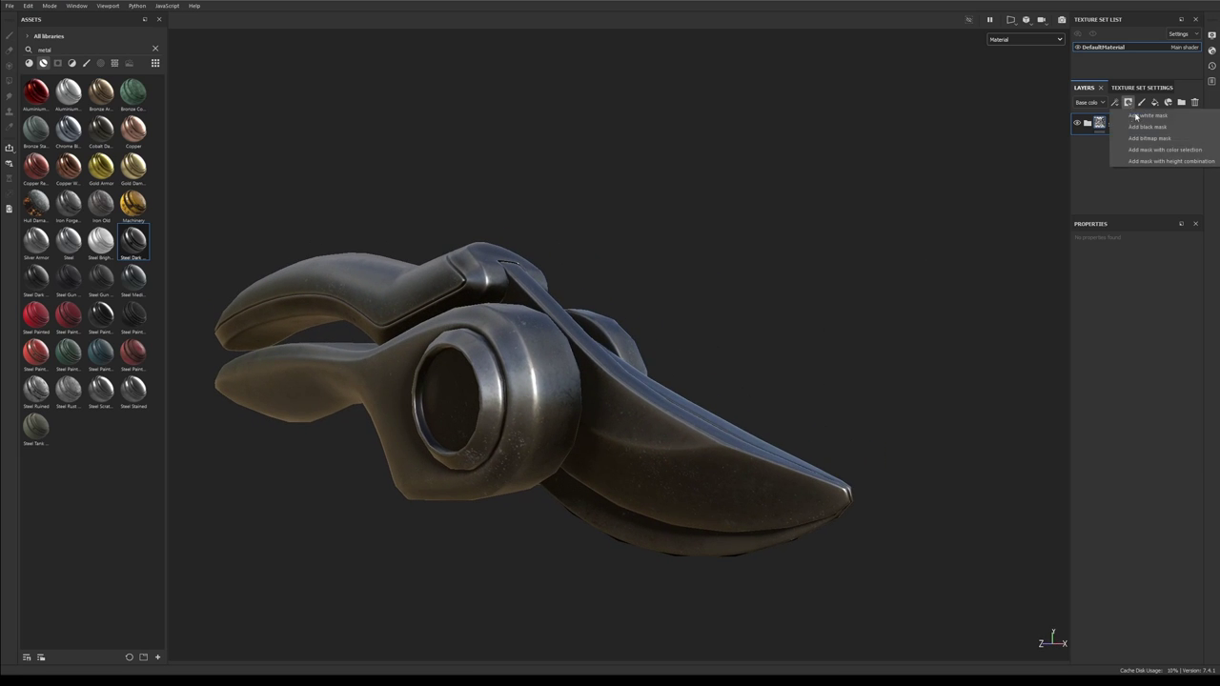
left_click(1164, 153)
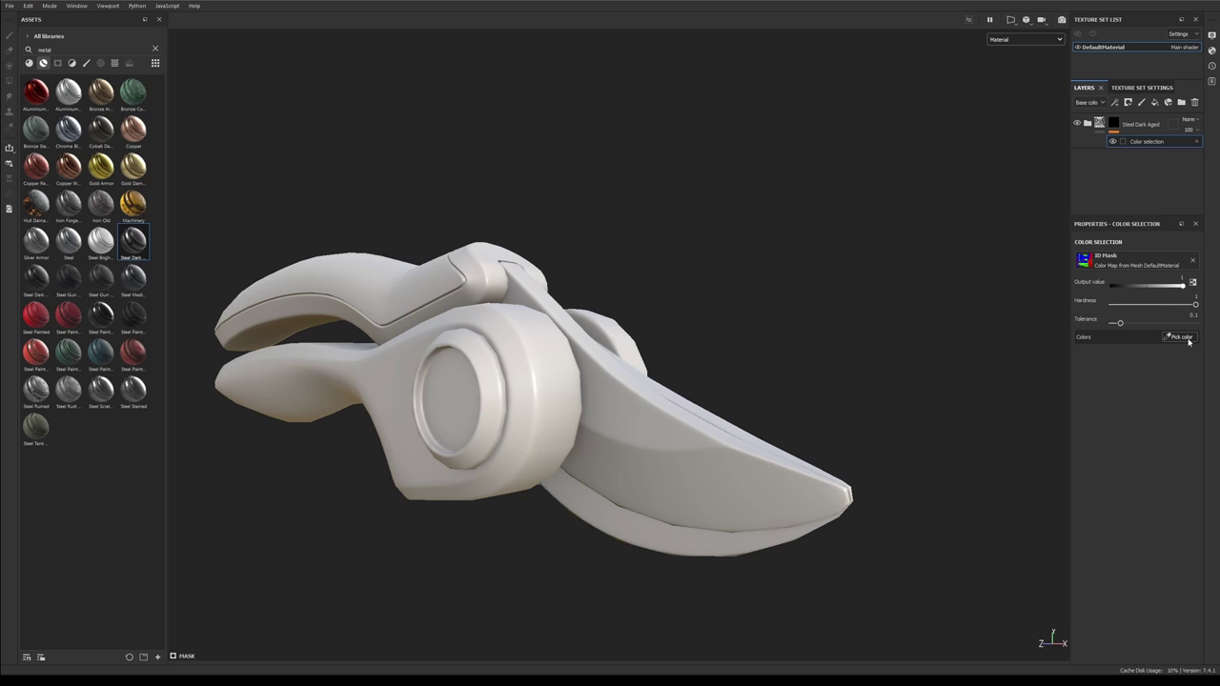
left_click(1188, 339)
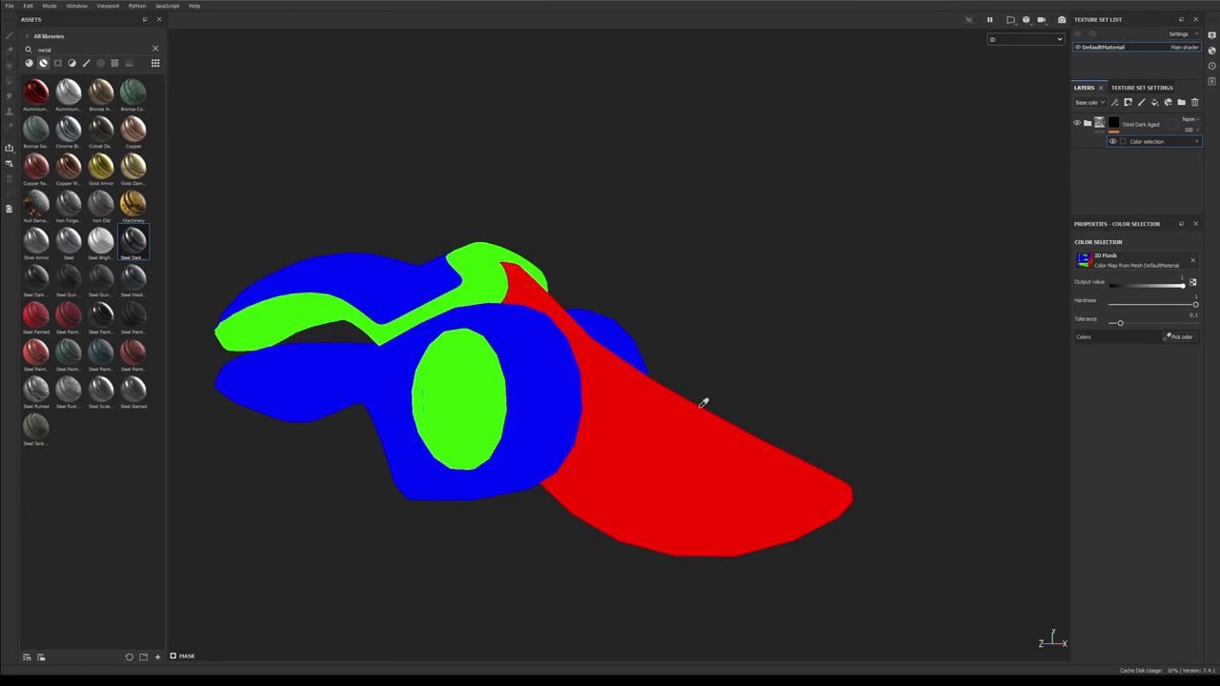
left_click(711, 448)
left_click_drag(711, 455, 749, 269, "alt")
scroll(749, 387, "down", 3)
middle_click_drag(749, 270, 871, 280, "alt")
scroll(759, 358, "up", 2)
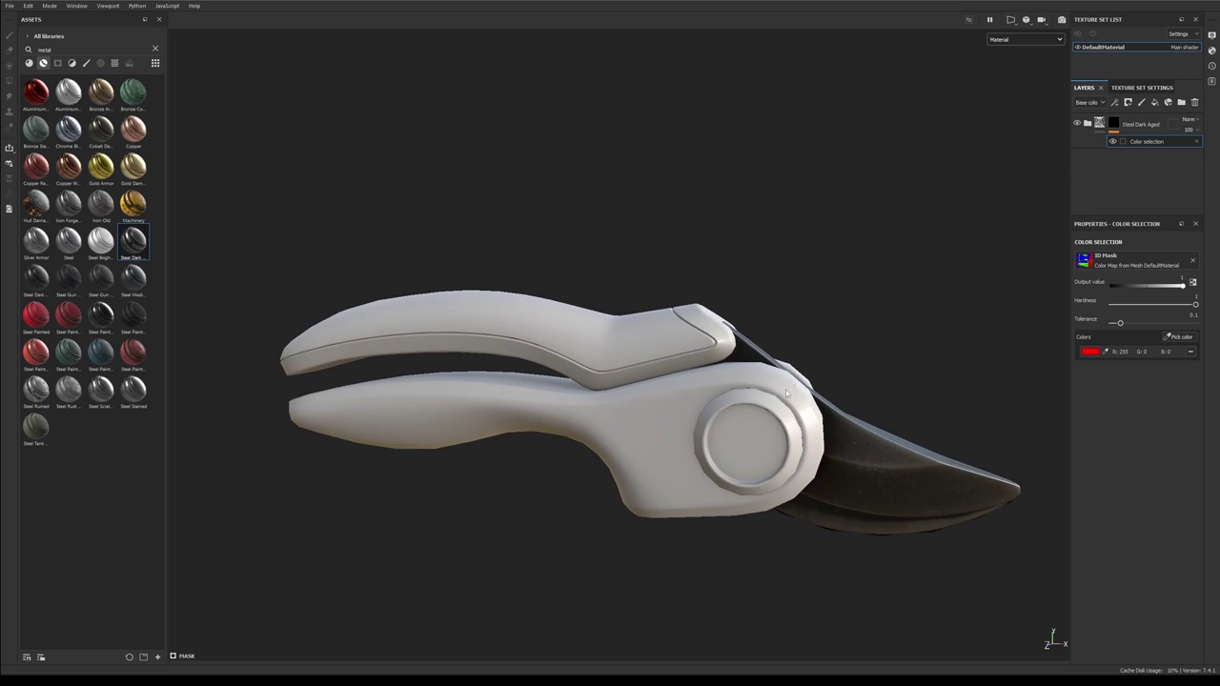
- Search the smart materials for "plastic" and add Plastic Glossy Stained above the Steel Dark Aged layer
middle_click_drag(759, 359, 704, 371, "alt")
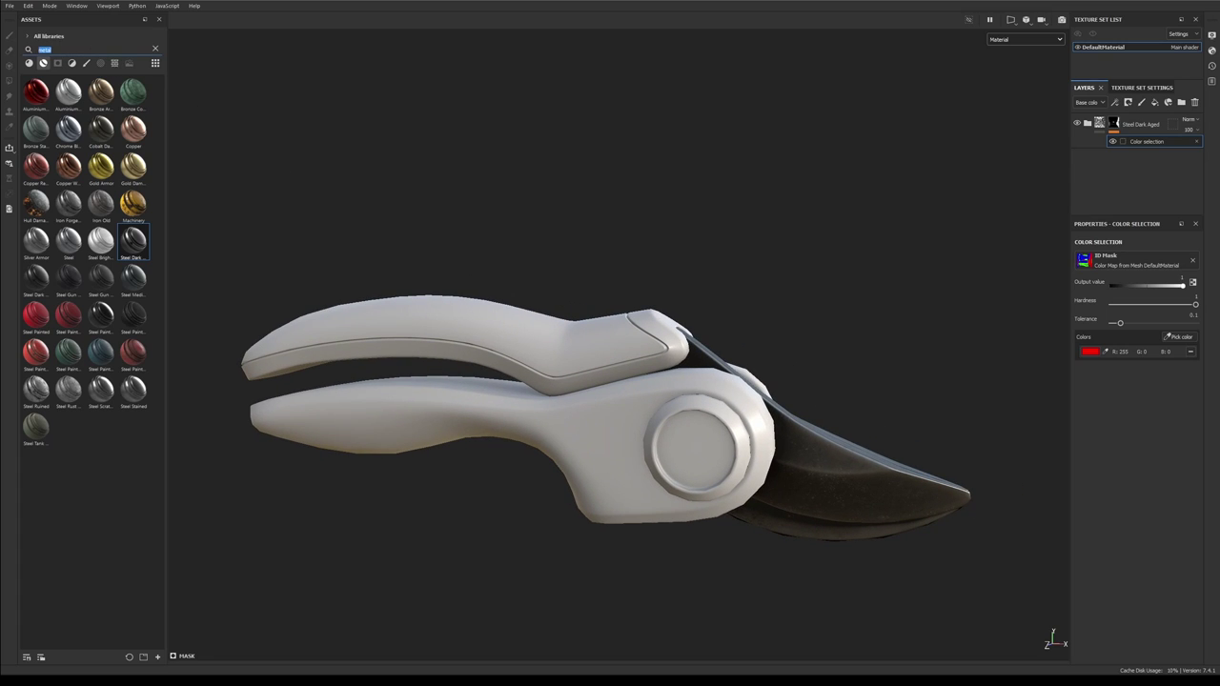
type("plastic")
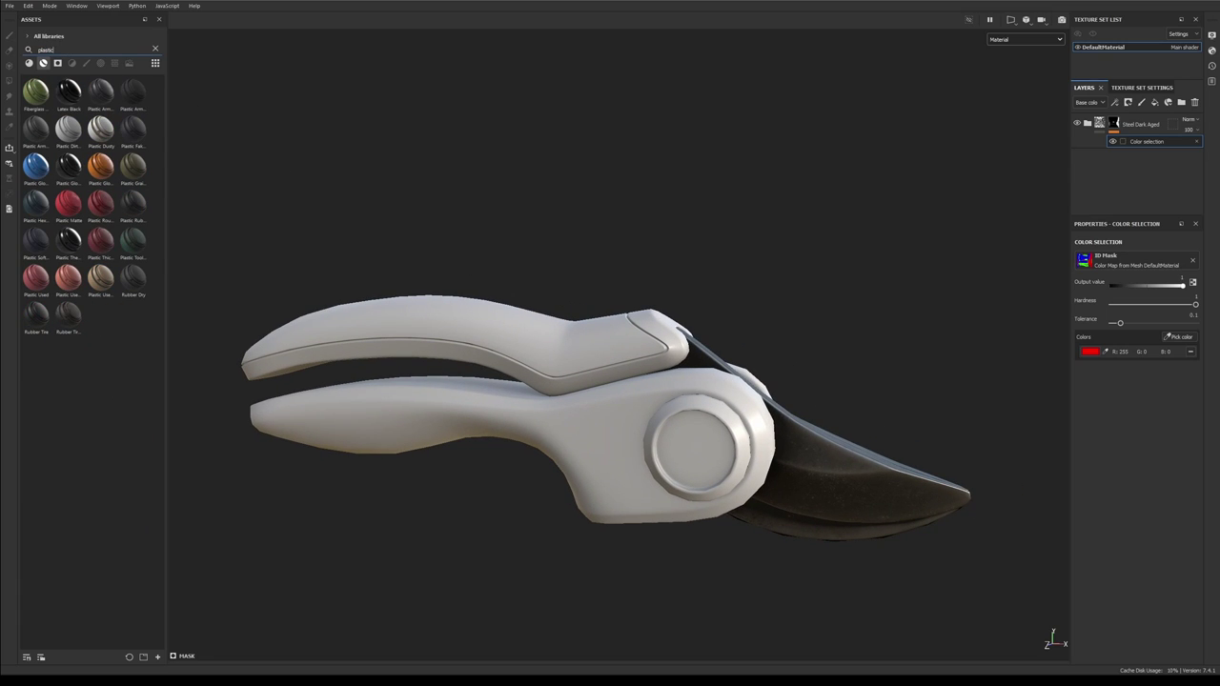
left_click_drag(100, 167, 1135, 122)
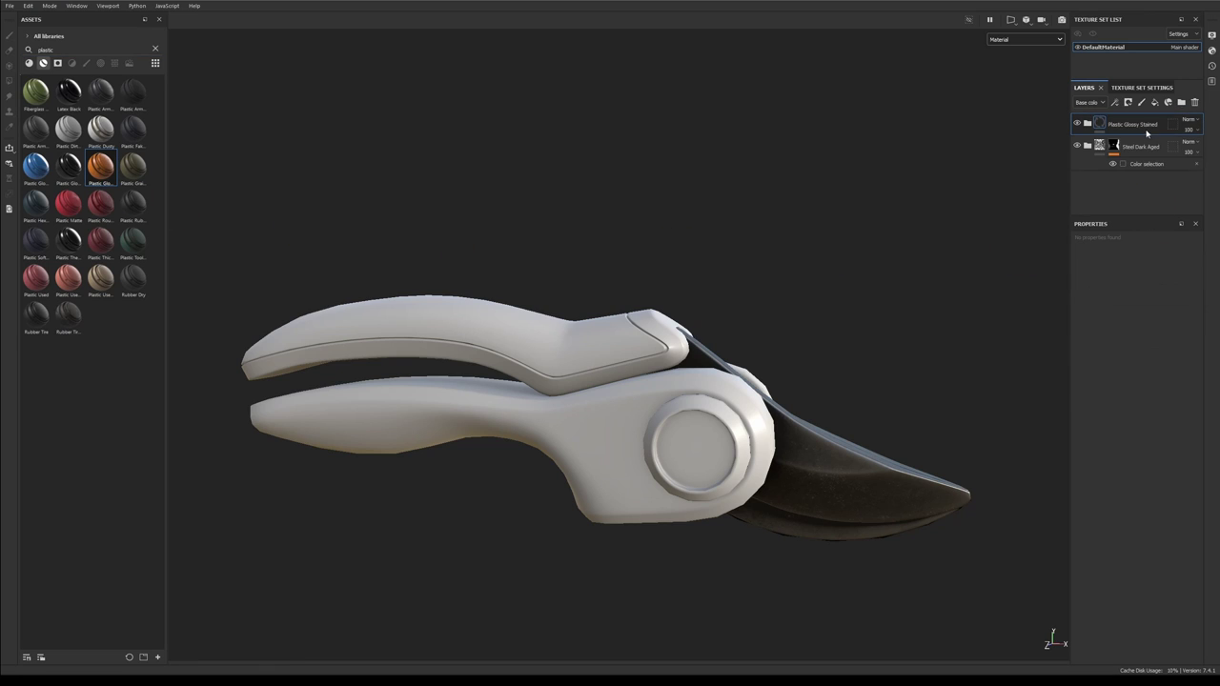
- Add a color selection mask to Plastic Glossy Stained and pick the green ID color of the pivot cap and handle trim
left_click_drag(838, 238, 797, 295, "alt")
scroll(749, 311, "up", 2)
scroll(797, 294, "up", 2)
left_click(1128, 102)
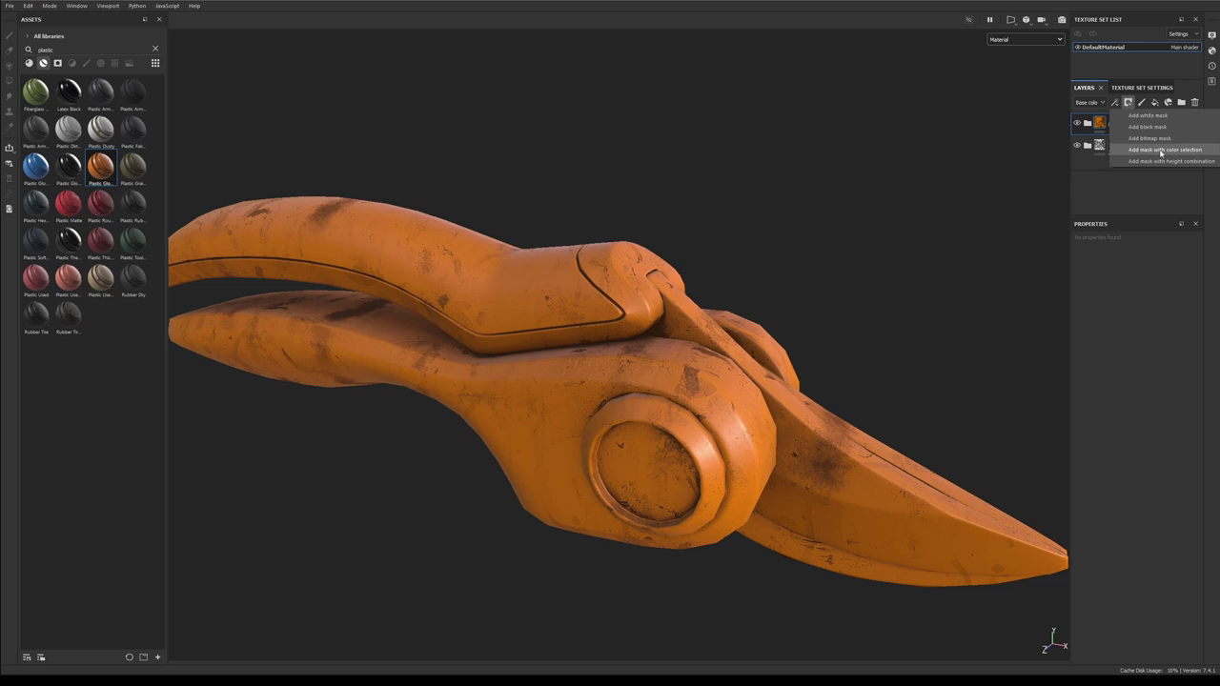
left_click(1161, 150)
left_click(1191, 338)
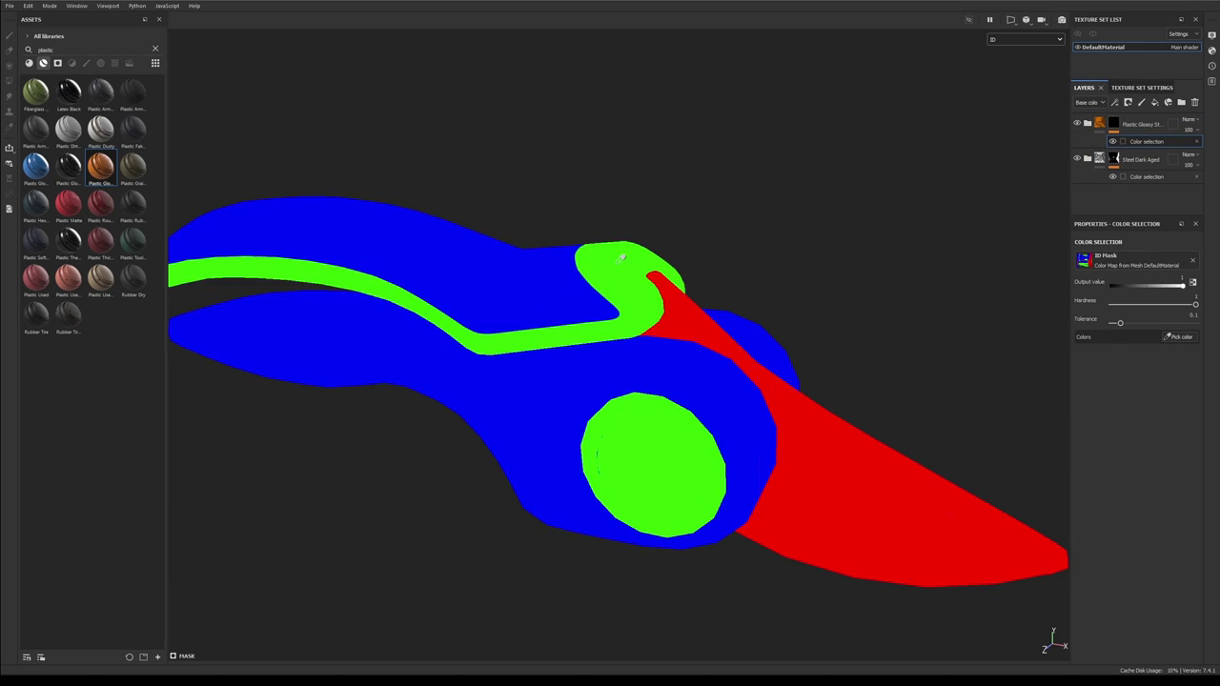
left_click(633, 283)
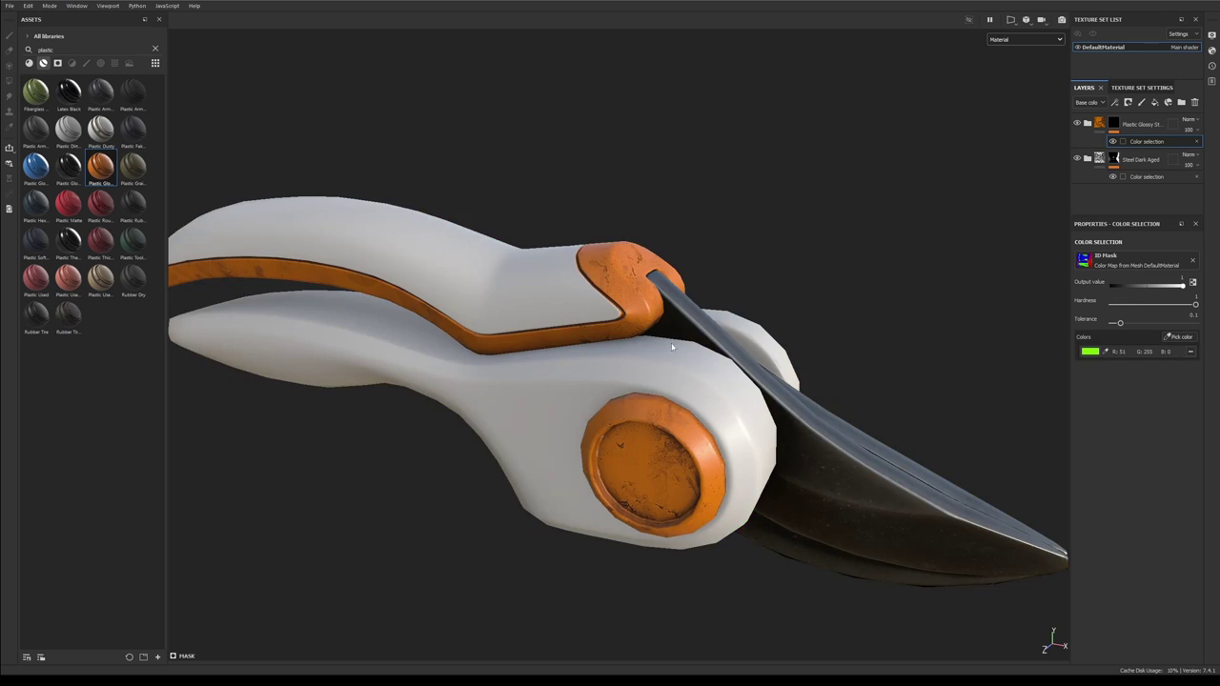
left_click_drag(671, 342, 743, 322, "alt")
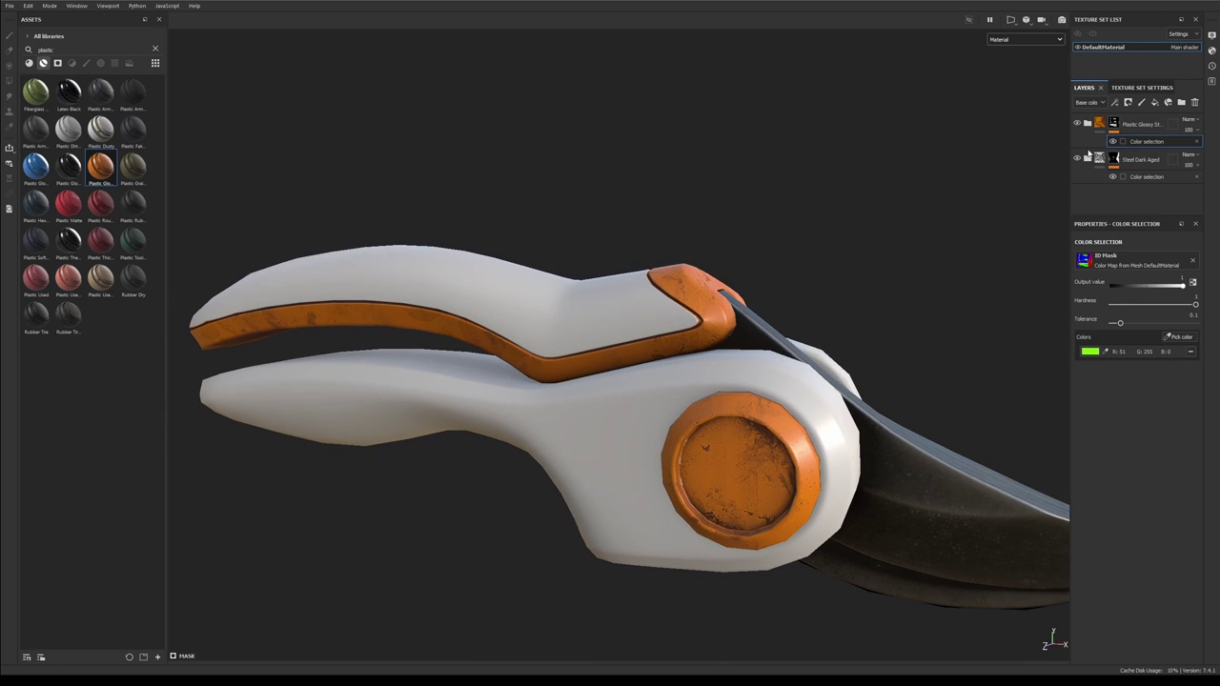
- Add a second Plastic Glossy Stained on top of the stack and mask it with the handles' blue ID color
left_click_drag(100, 166, 1130, 121)
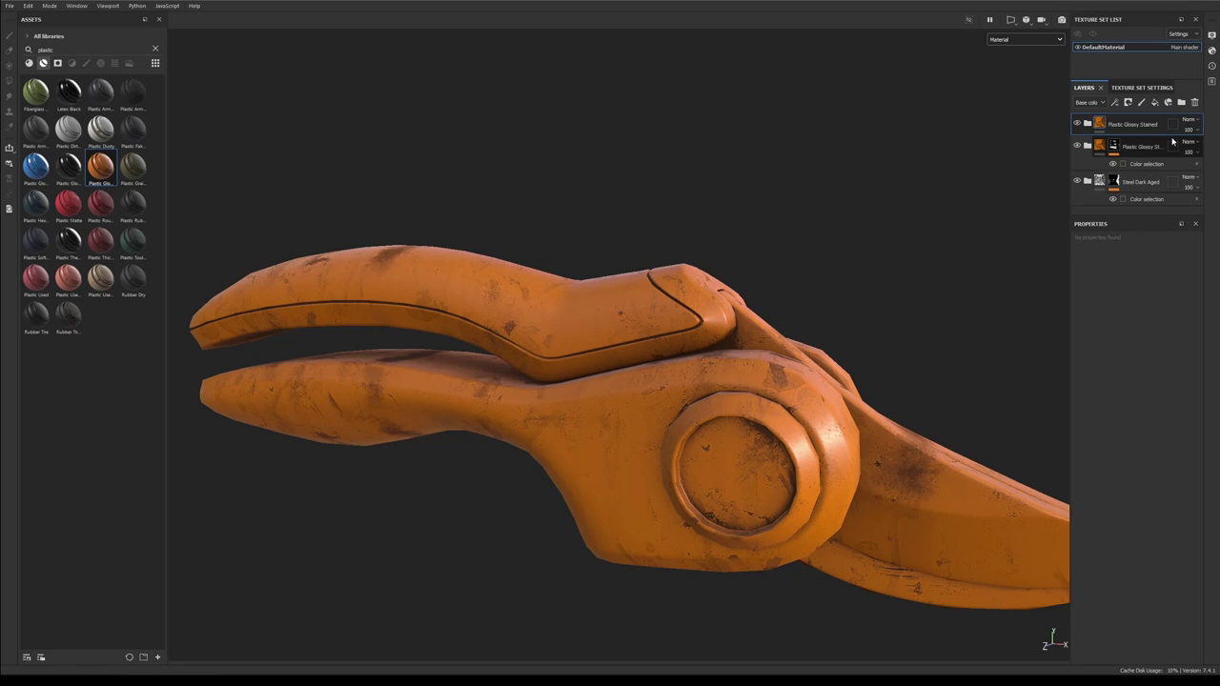
left_click(1128, 102)
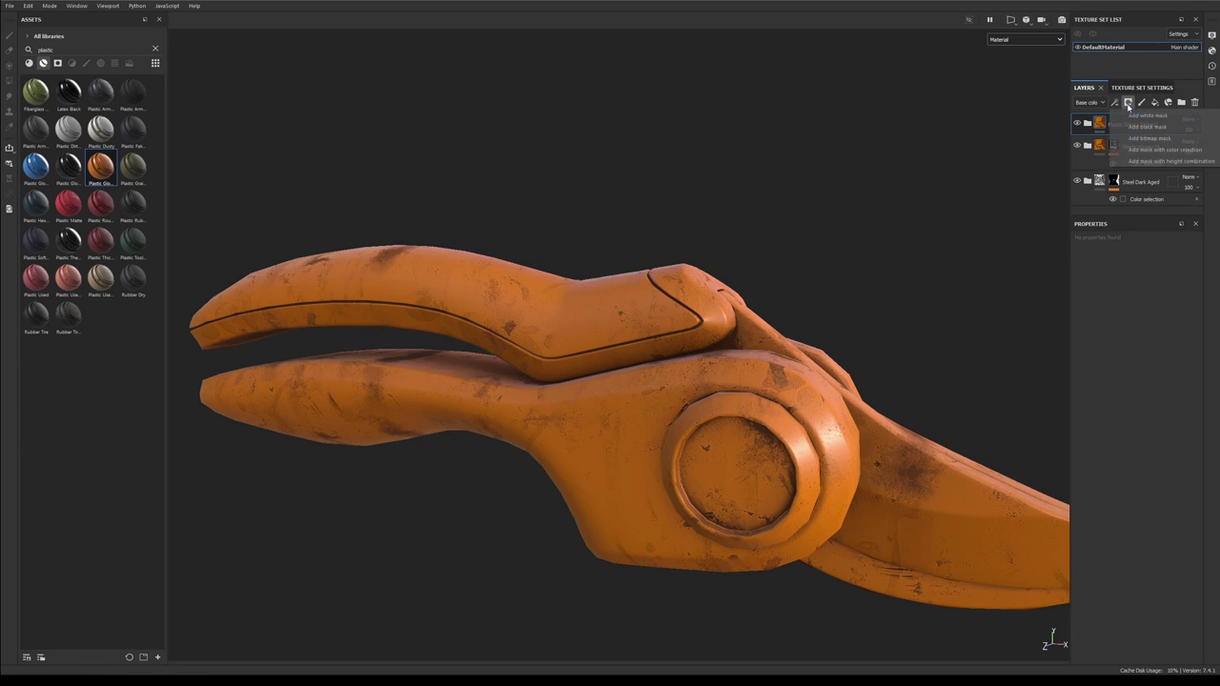
left_click(1157, 151)
left_click(1180, 337)
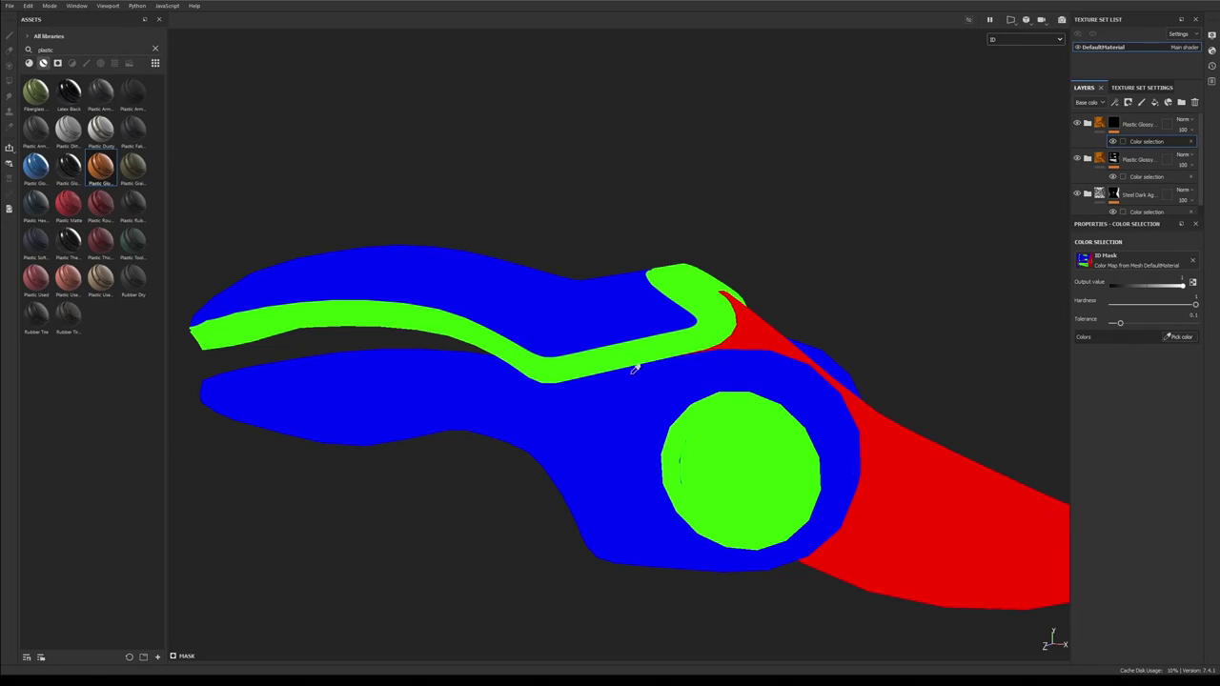
left_click(601, 423)
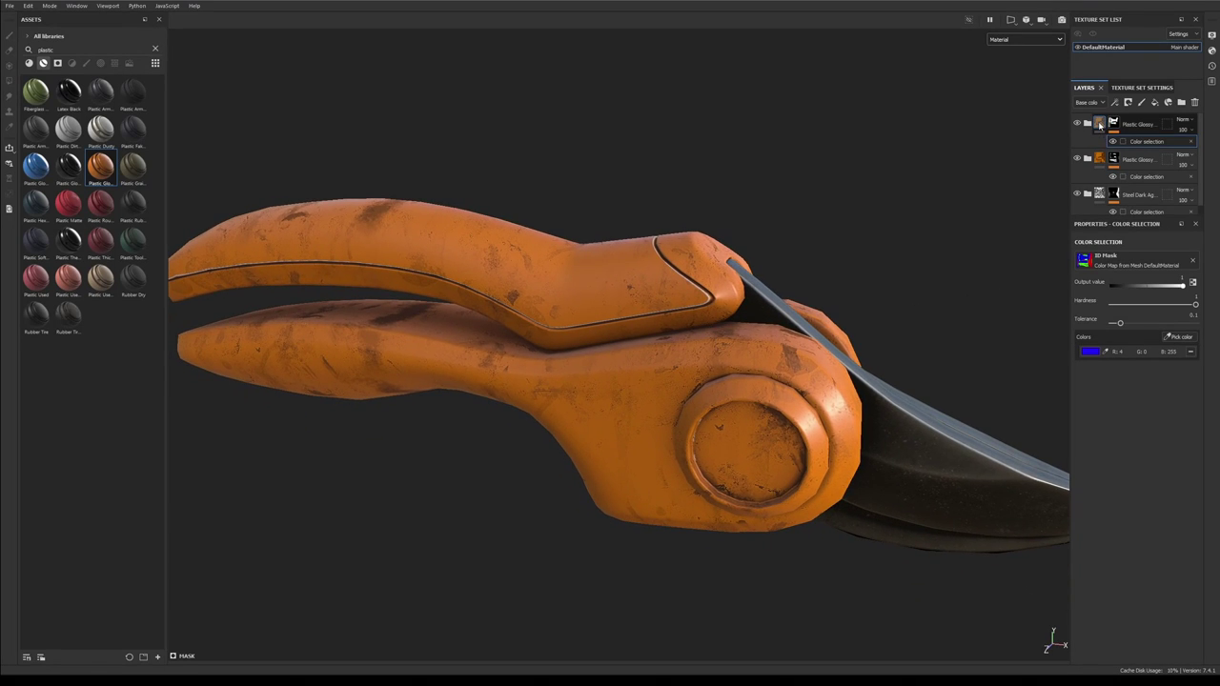
- Change the base color of the Base fill in the topmost Plastic Glossy Stained to black and inspect the pruner
left_click(1099, 125)
left_click(1087, 124)
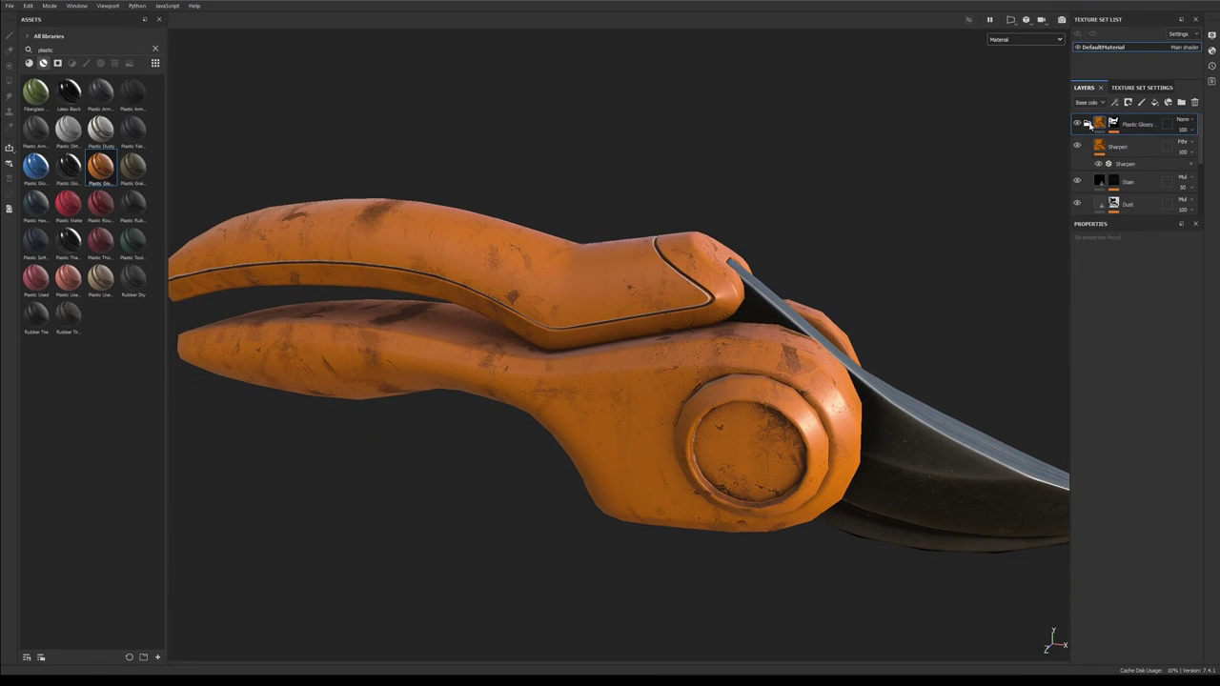
scroll(1138, 162, "down", 4)
scroll(1136, 162, "up", 1)
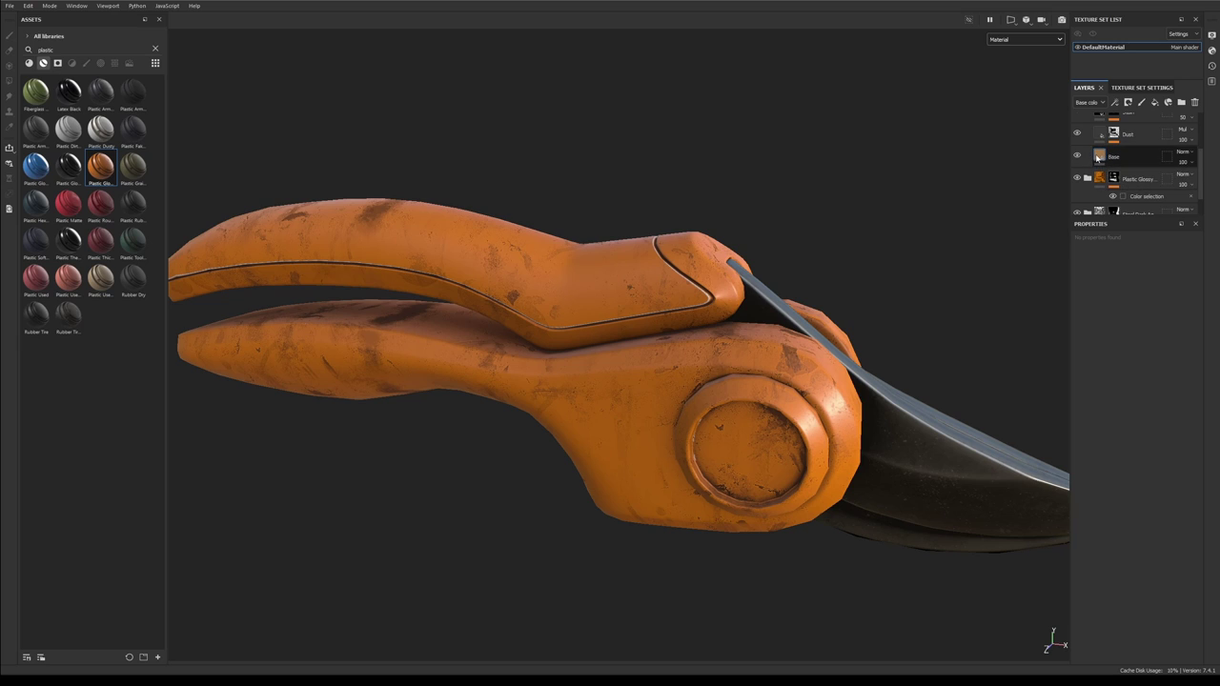
left_click(1125, 156)
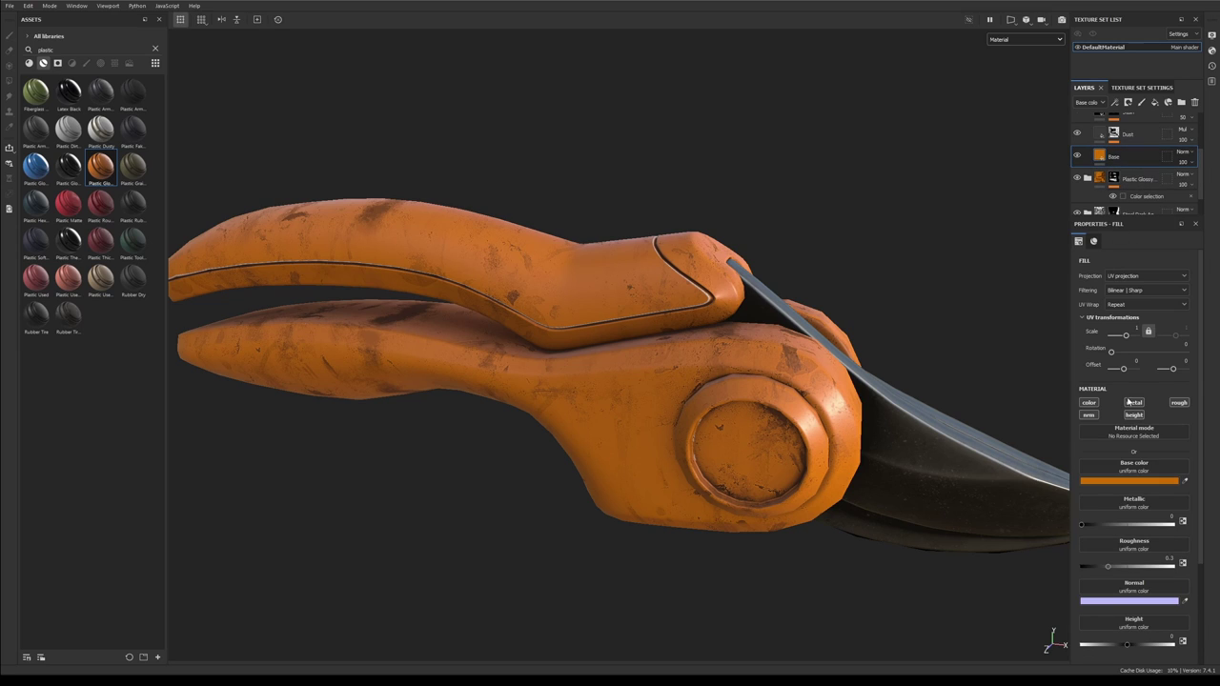
left_click(1134, 480)
left_click_drag(1045, 548, 1004, 603)
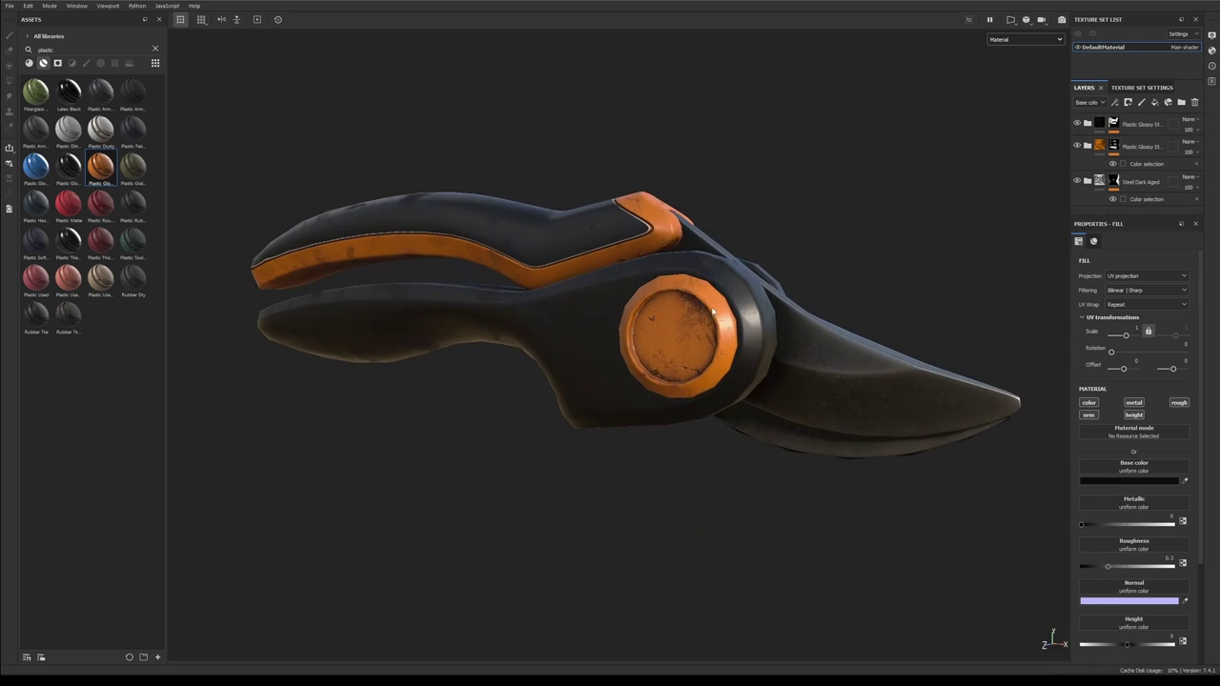
left_click_drag(819, 310, 912, 348, "alt")
scroll(539, 332, "up", 4)
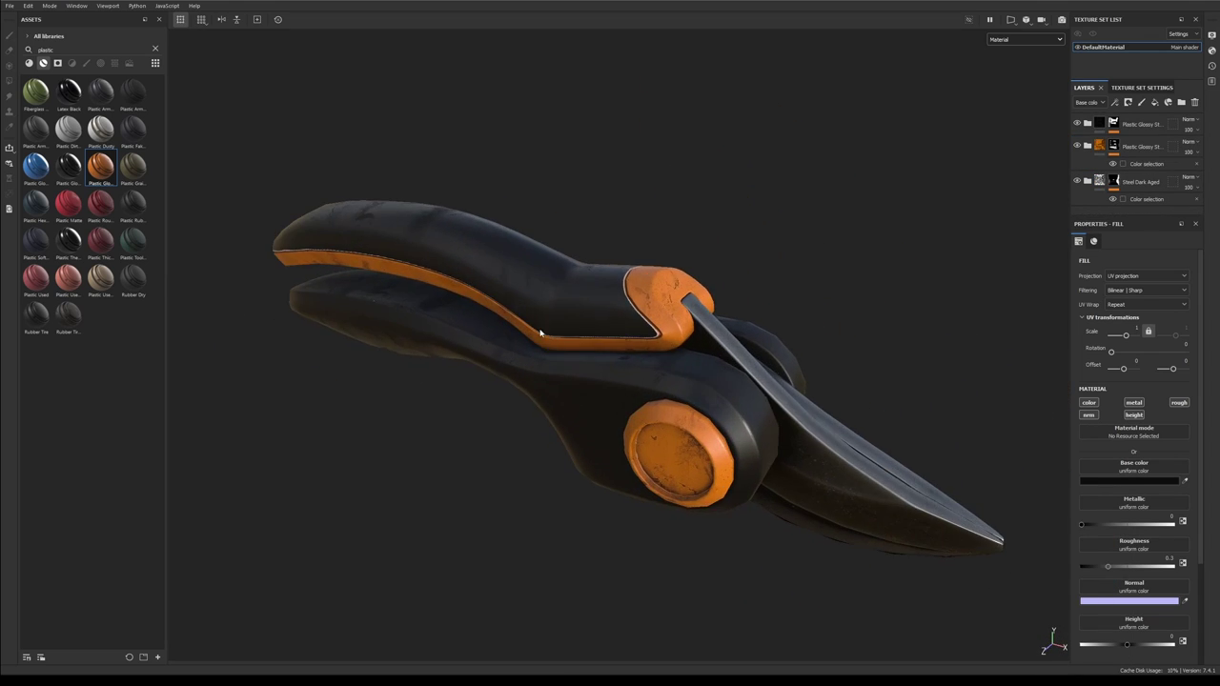
left_click_drag(539, 333, 735, 326, "alt")
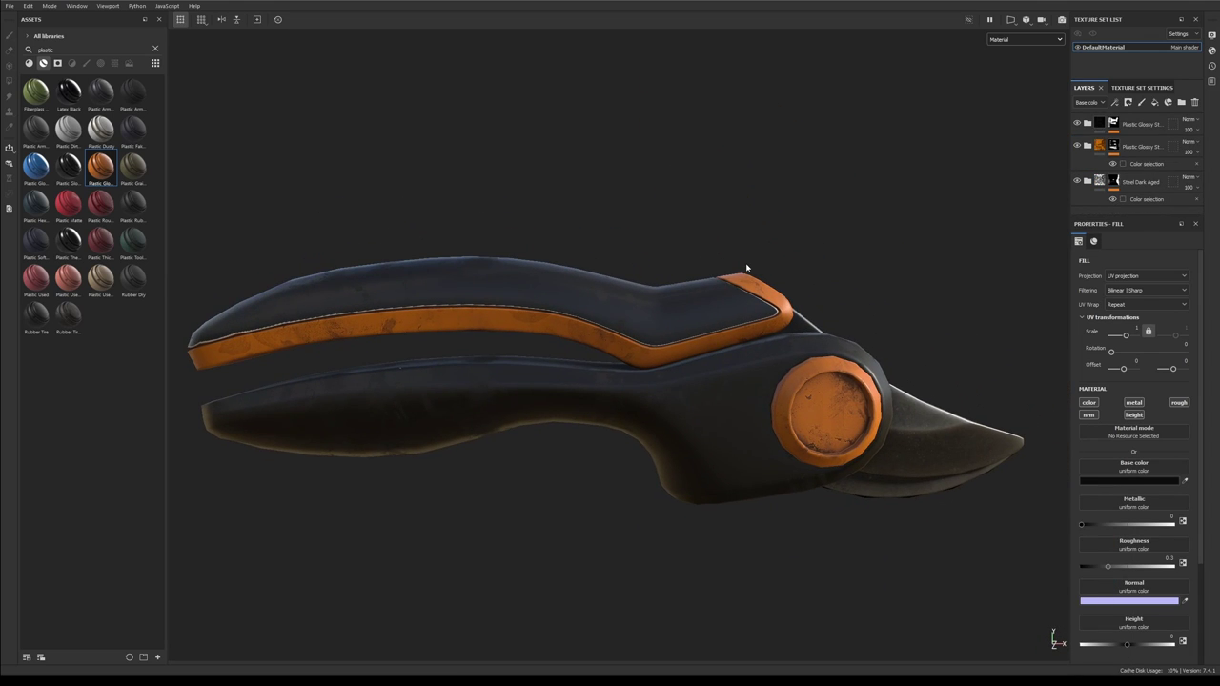
left_click_drag(745, 269, 604, 295, "alt")
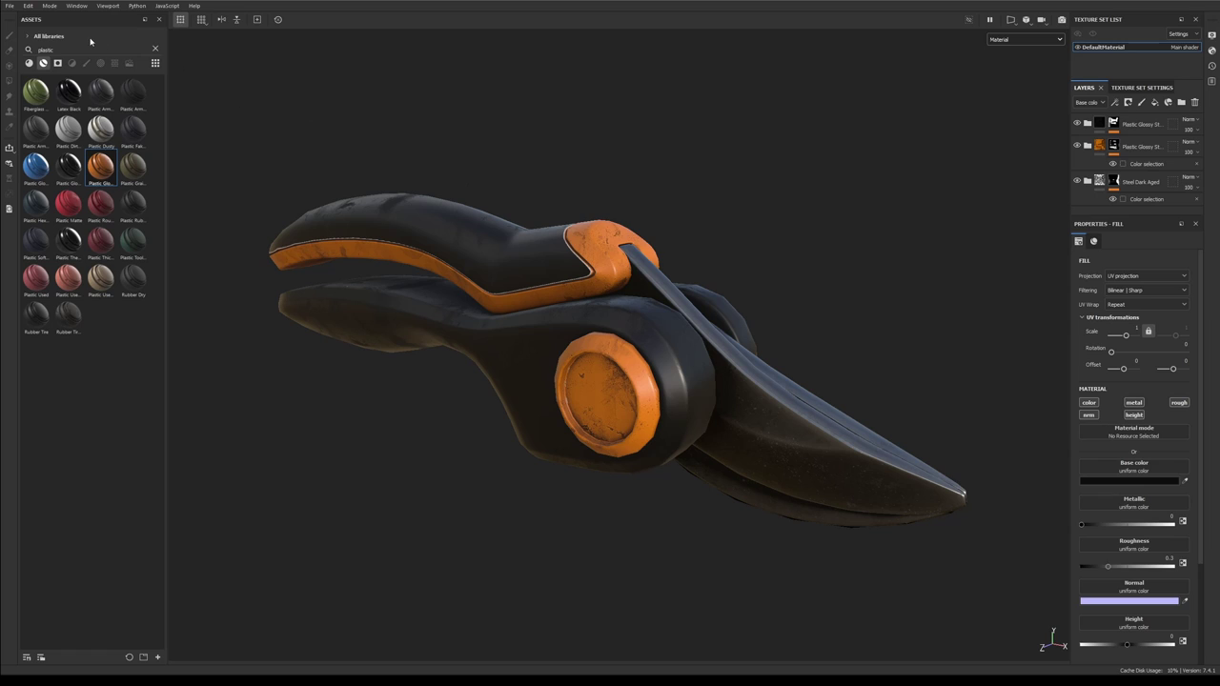
- Export the textures to the project's textures folder using the Redshift (rsMaterial) output template
left_click(8, 6)
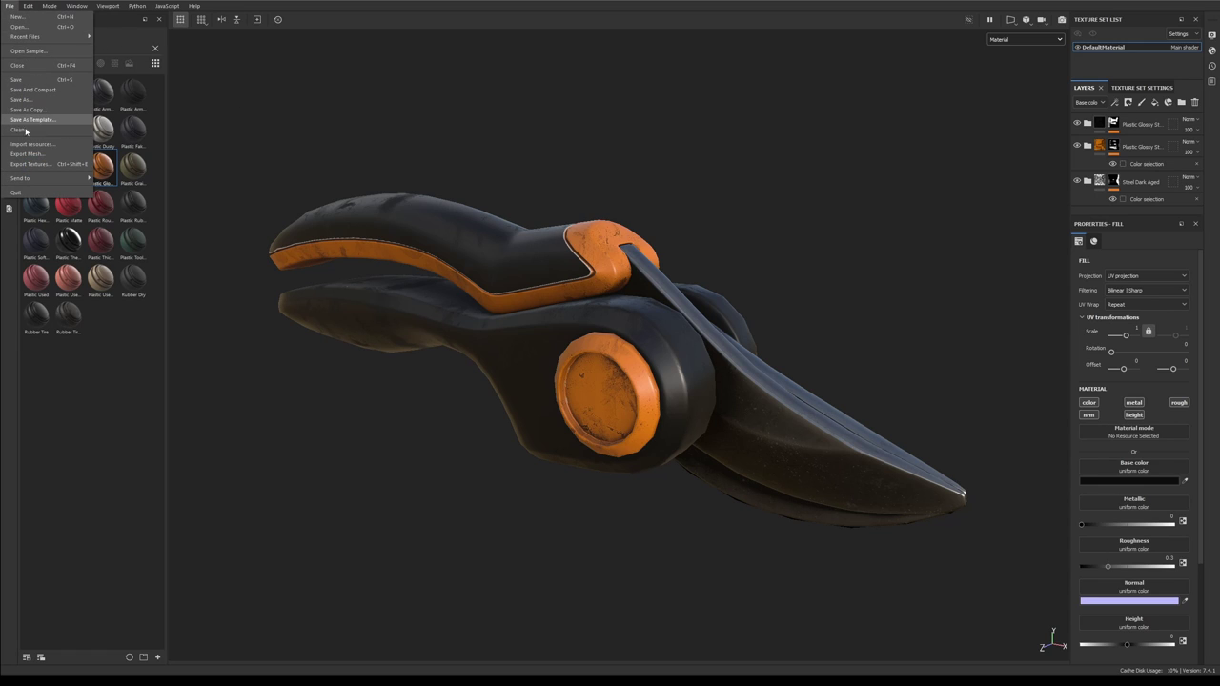
left_click(31, 167)
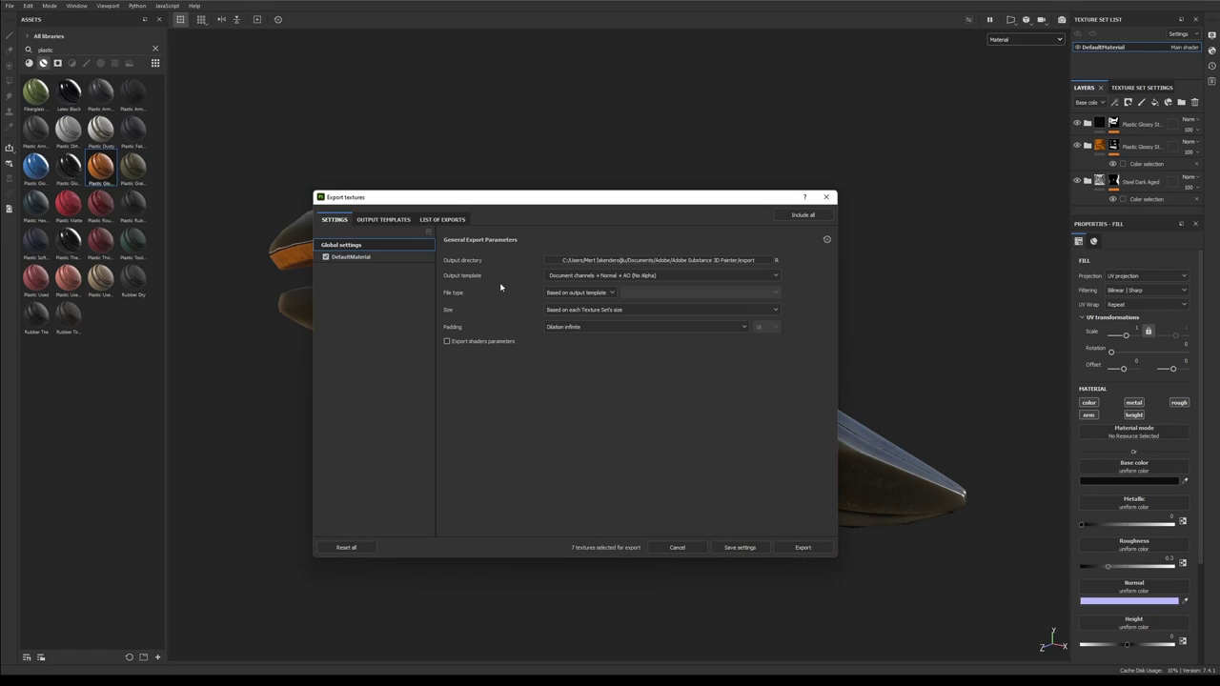
left_click(641, 276)
scroll(594, 319, "down", 3)
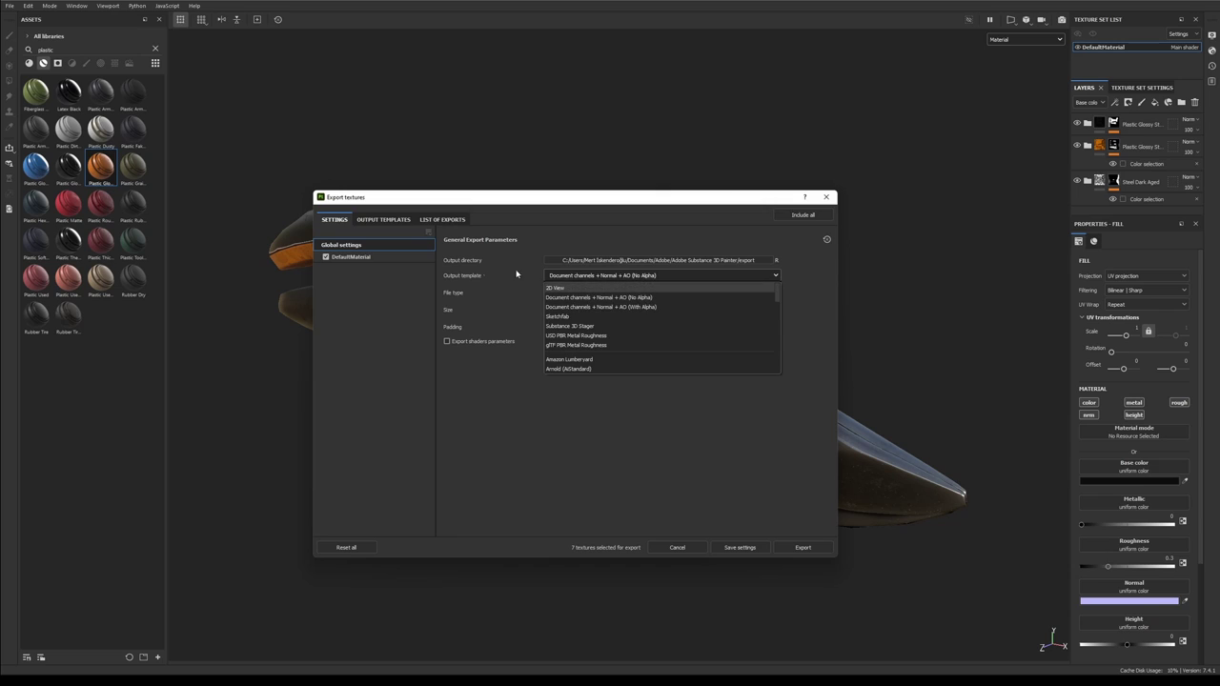
scroll(598, 336, "down", 1)
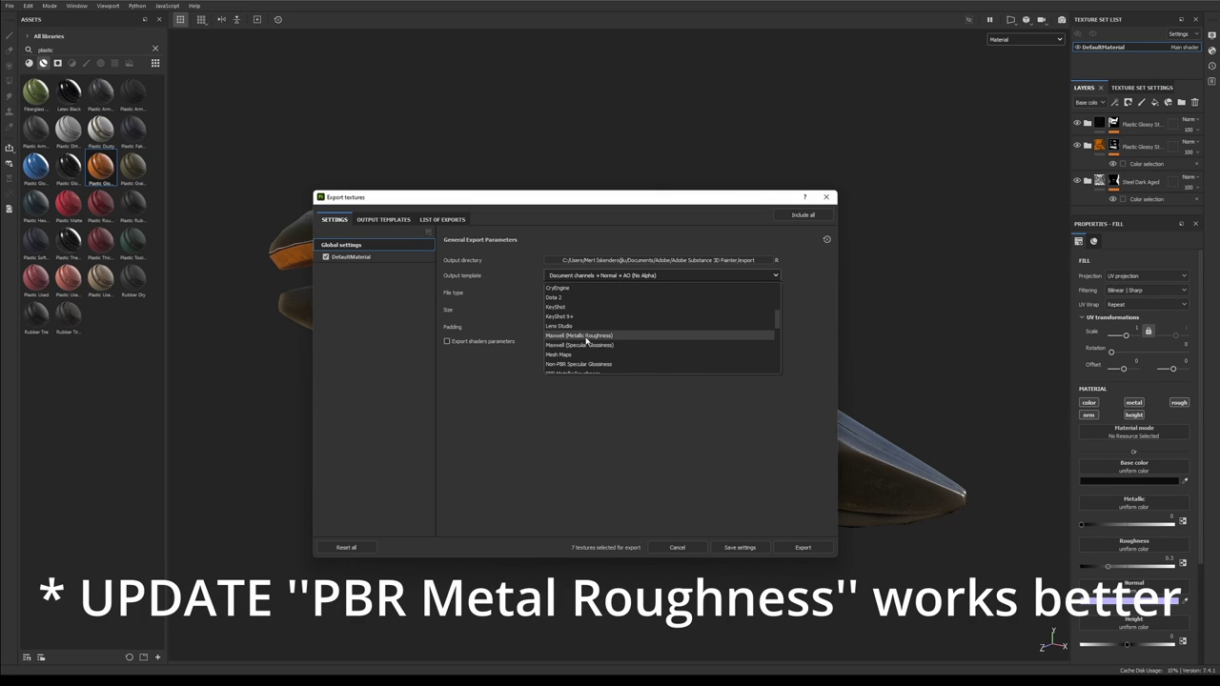
scroll(586, 339, "down", 2)
left_click(573, 357)
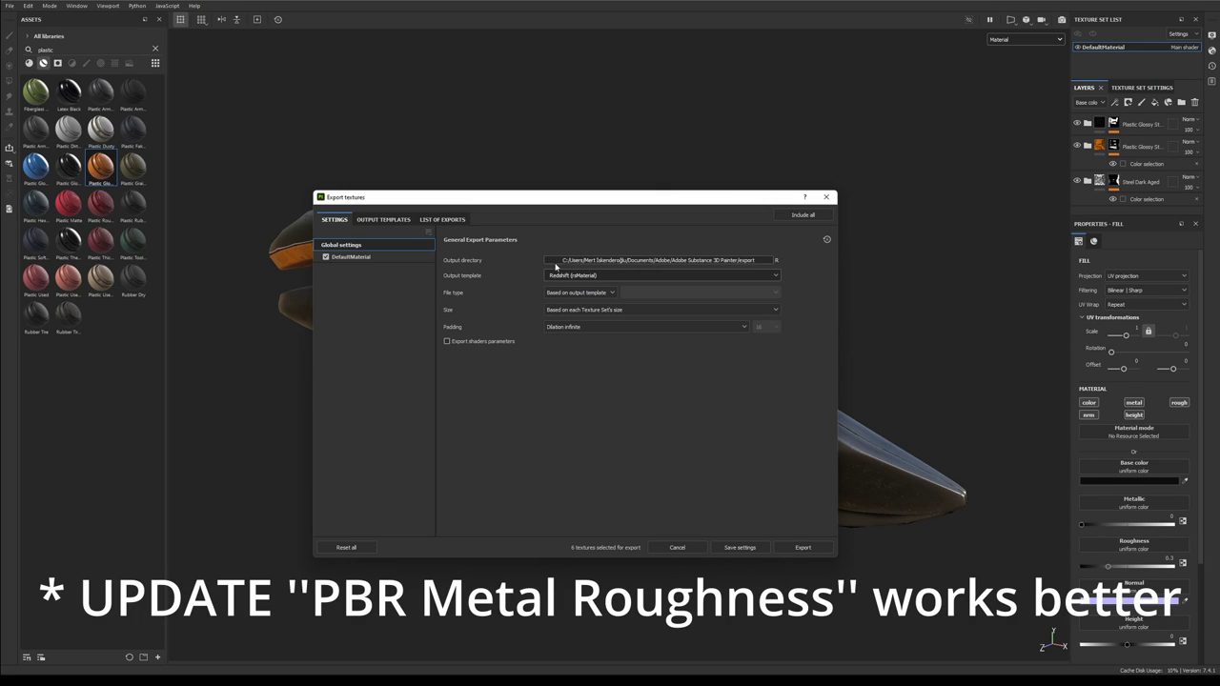
left_click(755, 262)
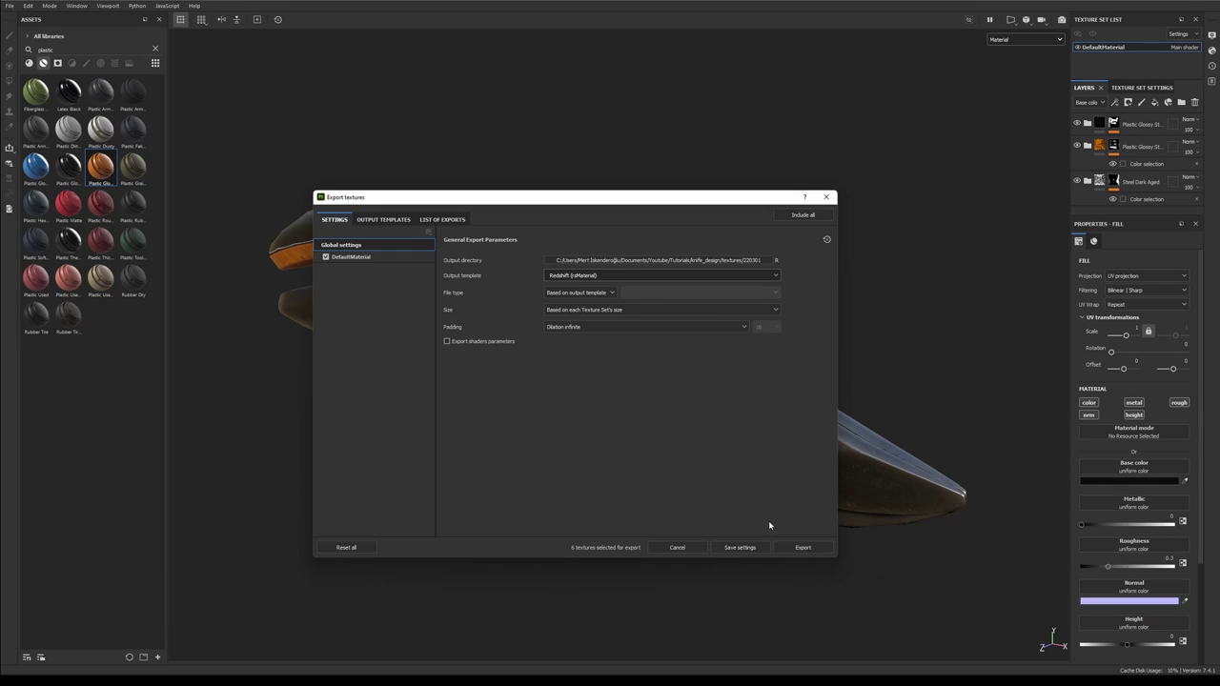
left_click(802, 547)
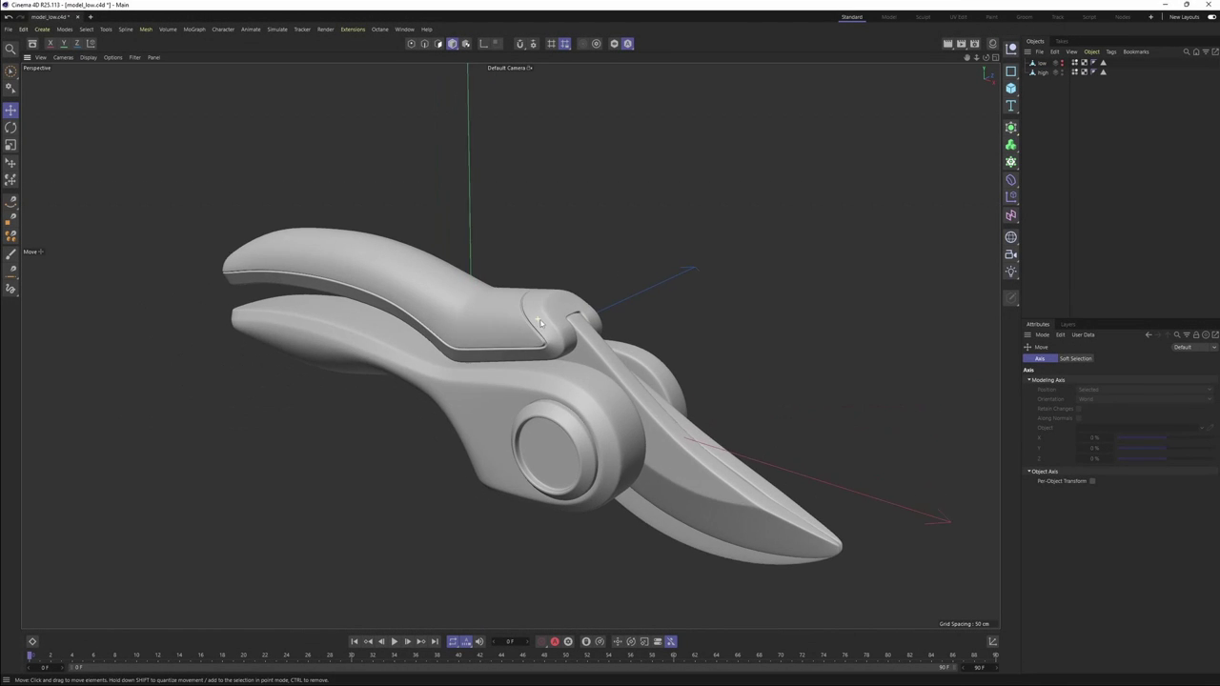
- Switch to Cinema 4D and open the Octane Live Viewer over the pruner scene
left_click_drag(541, 323, 605, 200, "alt")
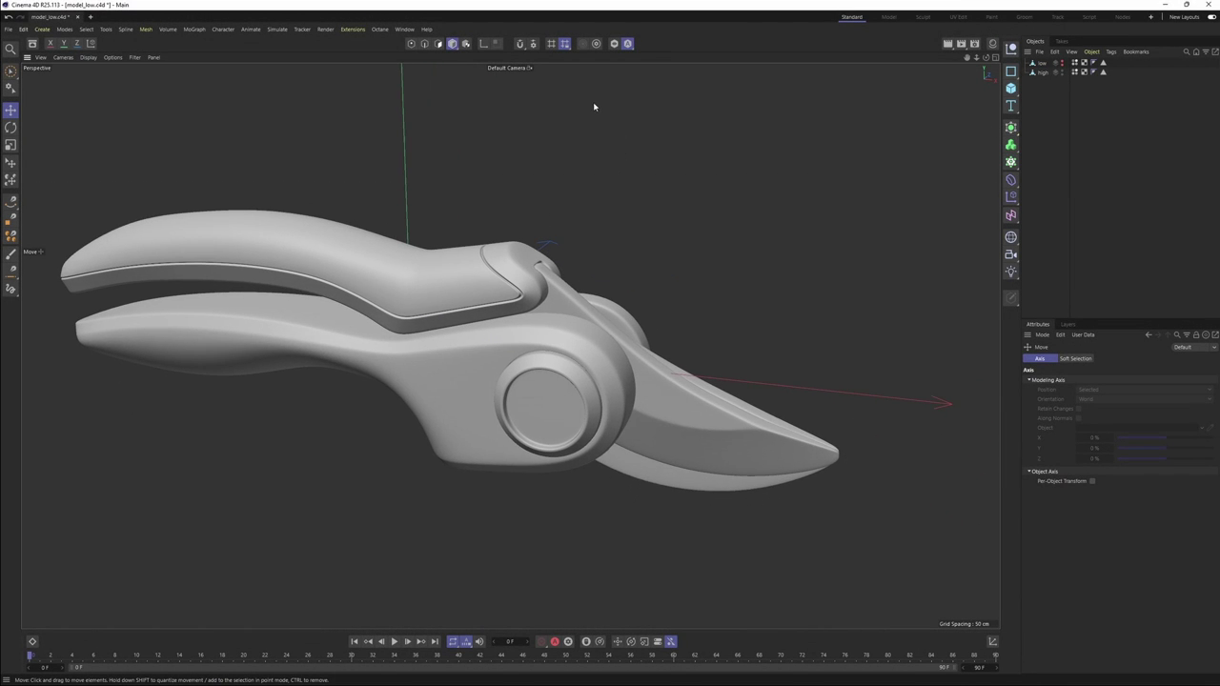
left_click(406, 31)
mouse_move(383, 31)
left_click(395, 55)
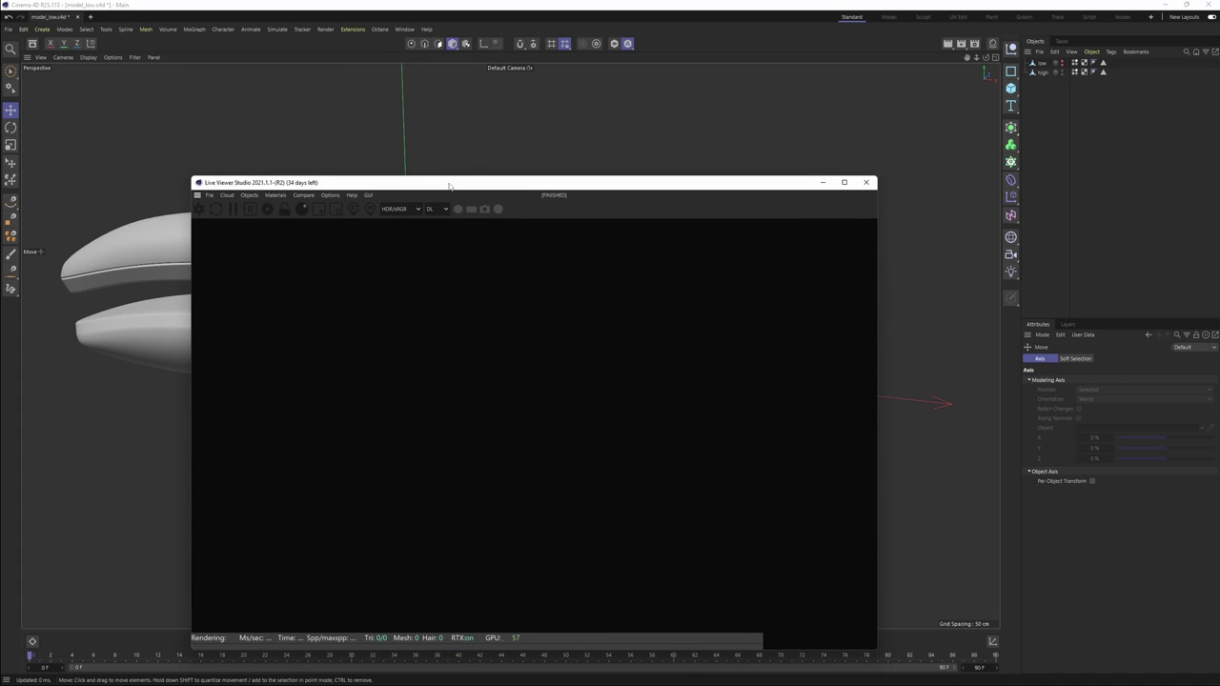
left_click_drag(450, 186, 568, 159)
- Set the Octane render kernel to Path tracing and close the Octane settings
left_click(386, 183)
left_click(62, 43)
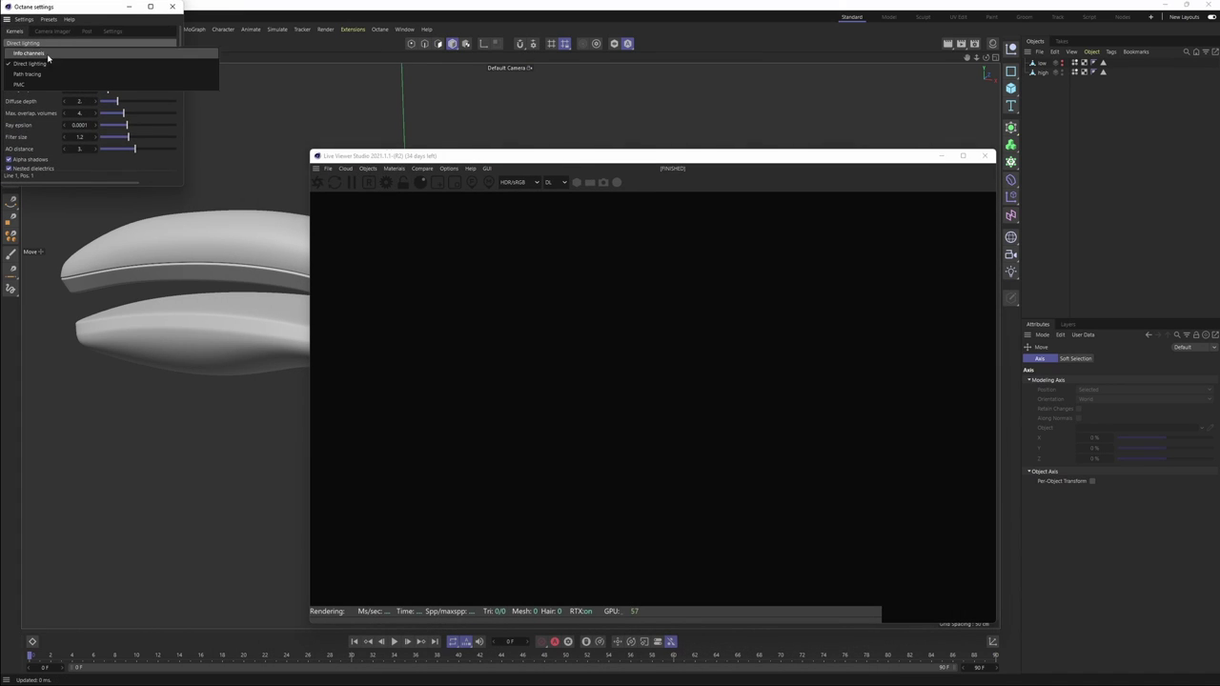
left_click(53, 73)
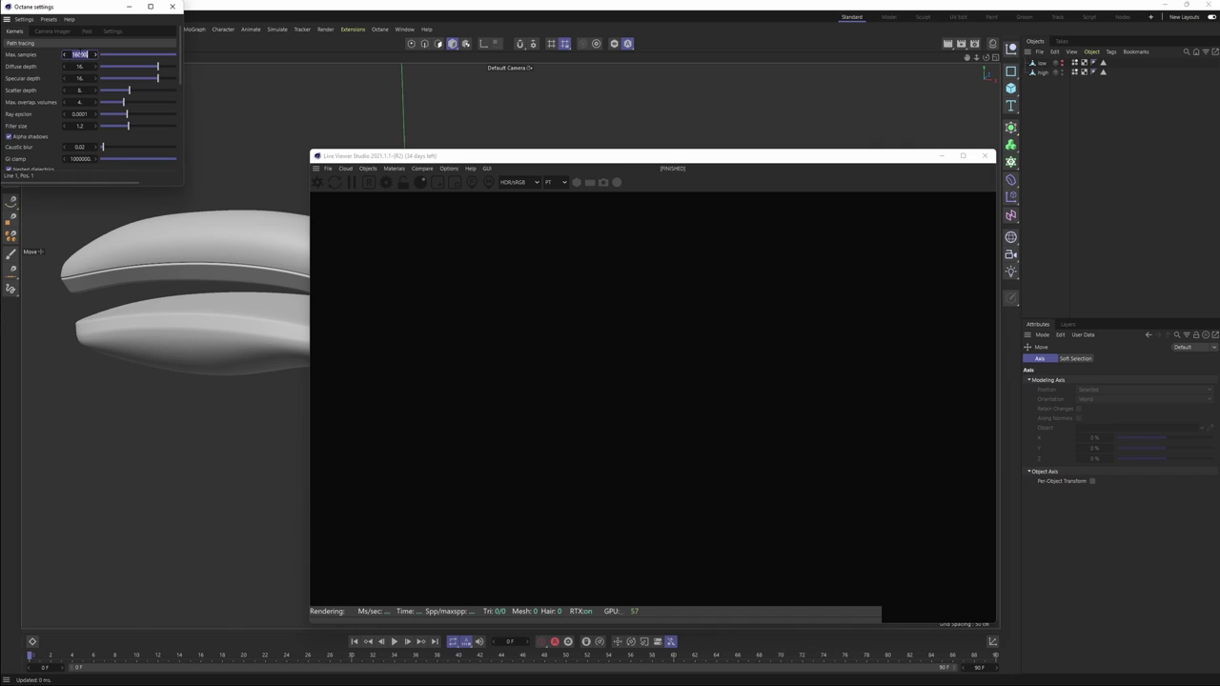
left_click(171, 7)
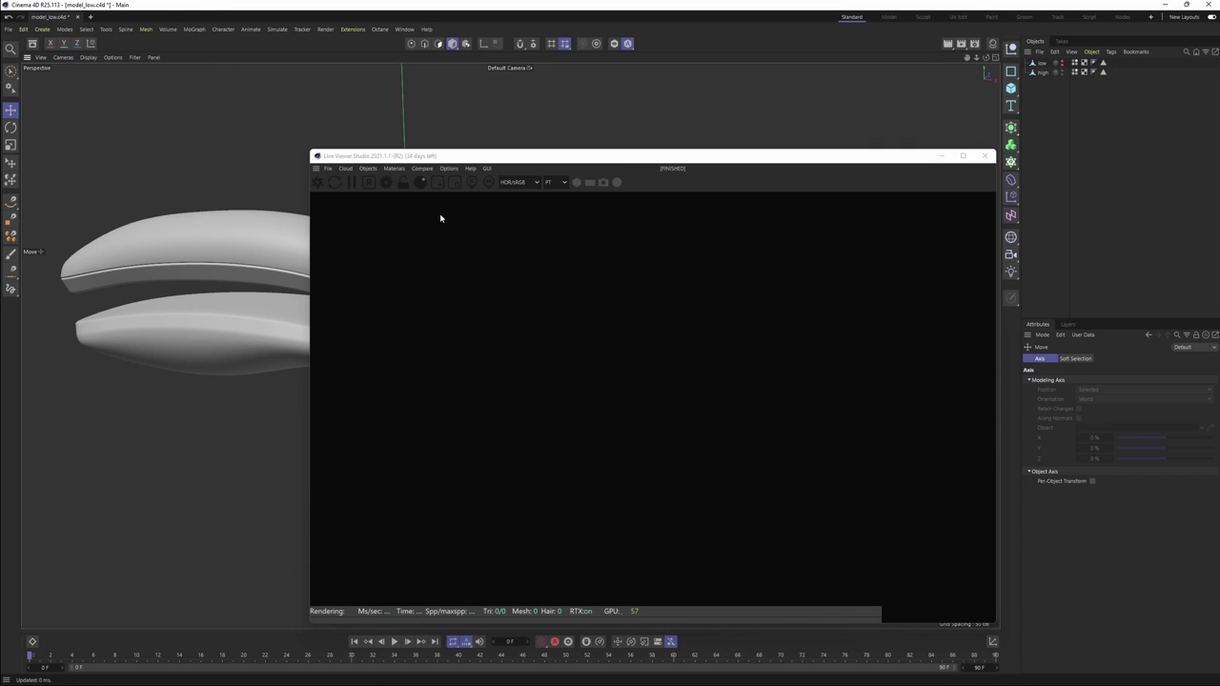
- Add an Octane HDRI environment and load the peppermint HDRI image as its texture
left_click(381, 171)
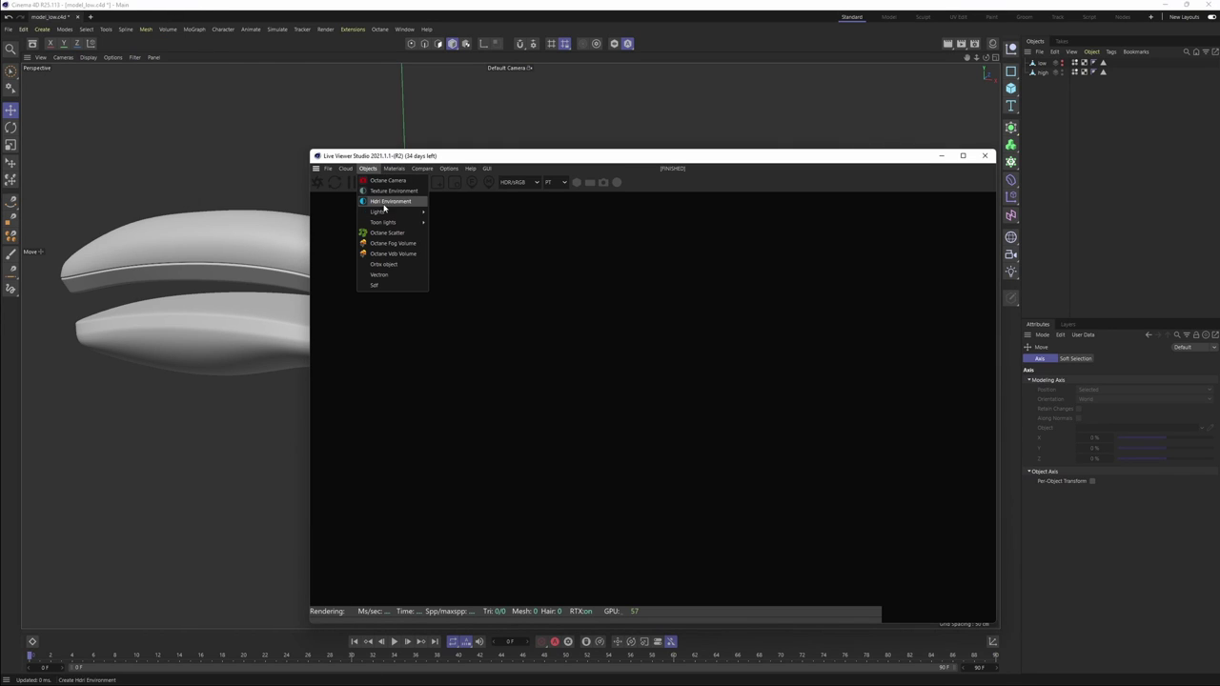
left_click(384, 204)
left_click(1166, 396)
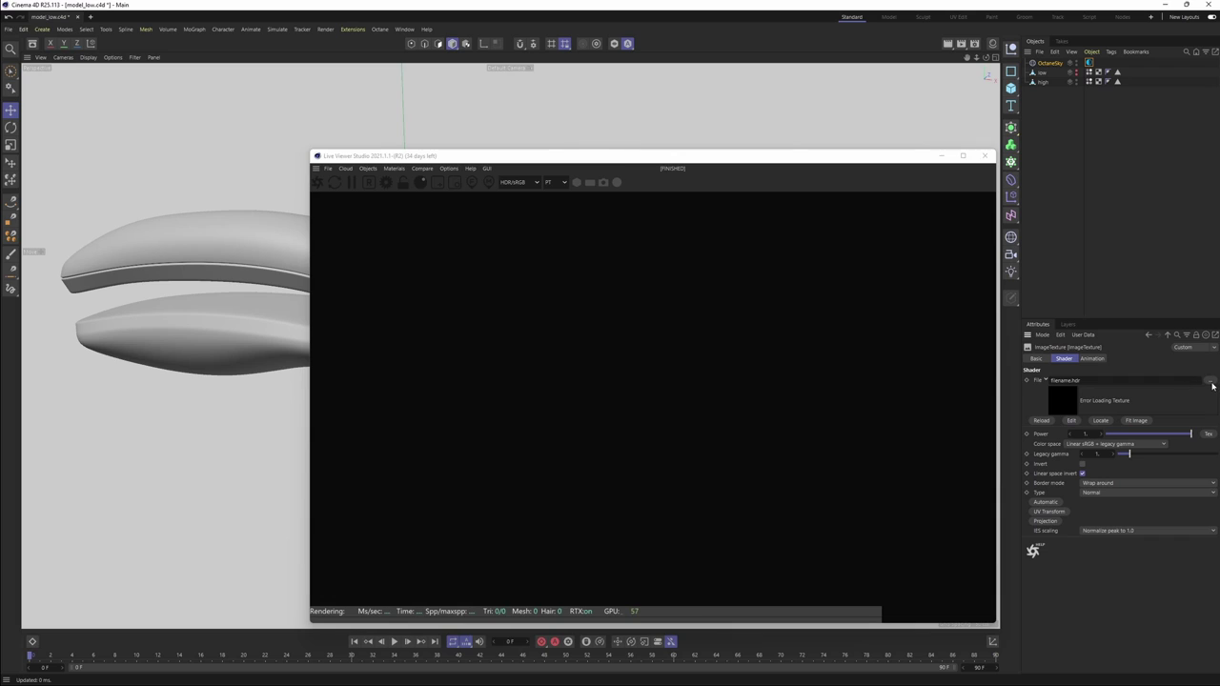
left_click(1211, 383)
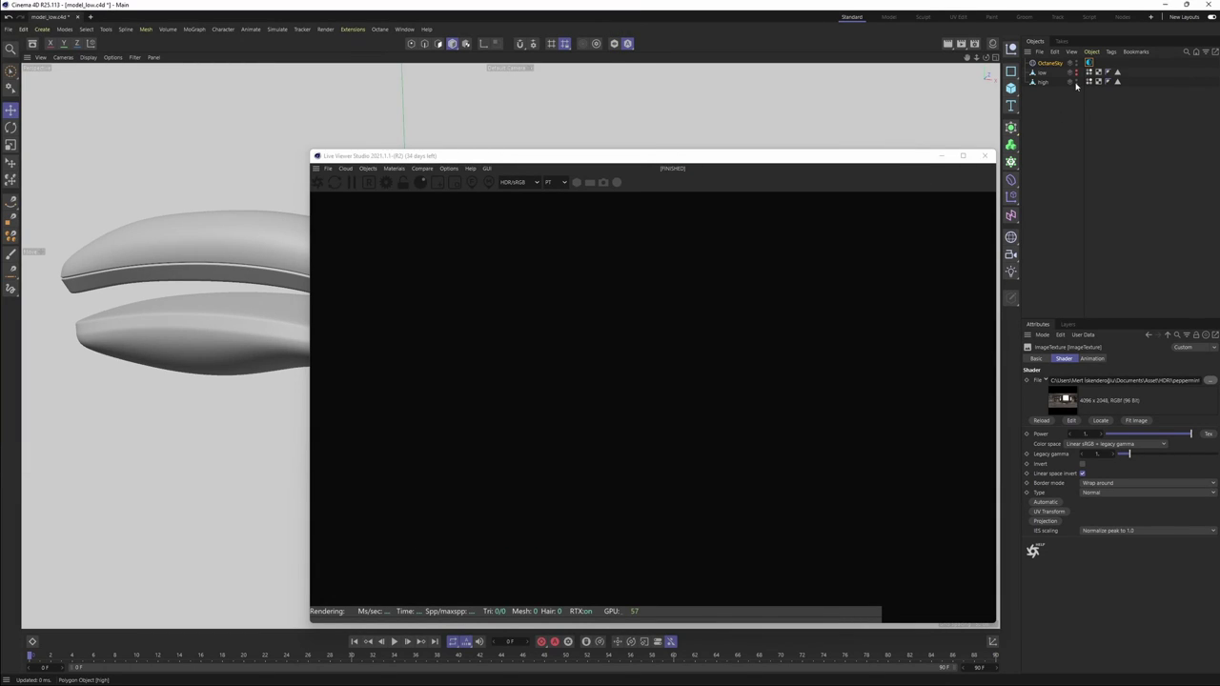
- Hide the high mesh and make the low mesh visible
left_click(1078, 84)
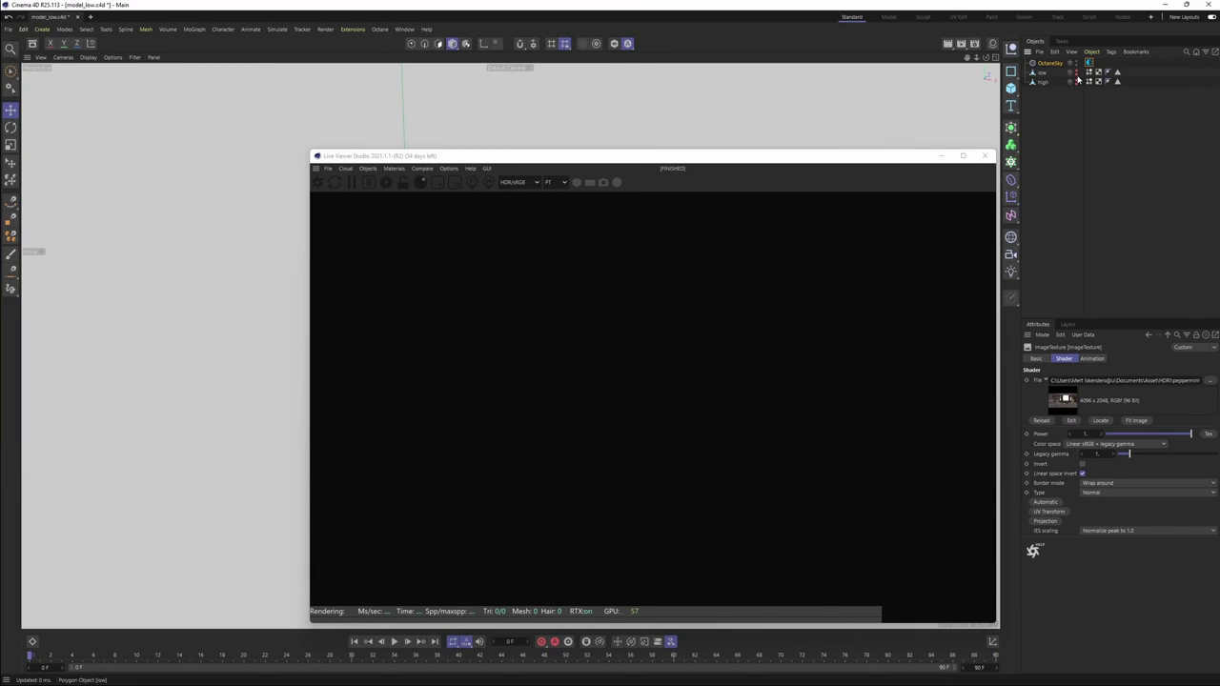
left_click(1077, 79)
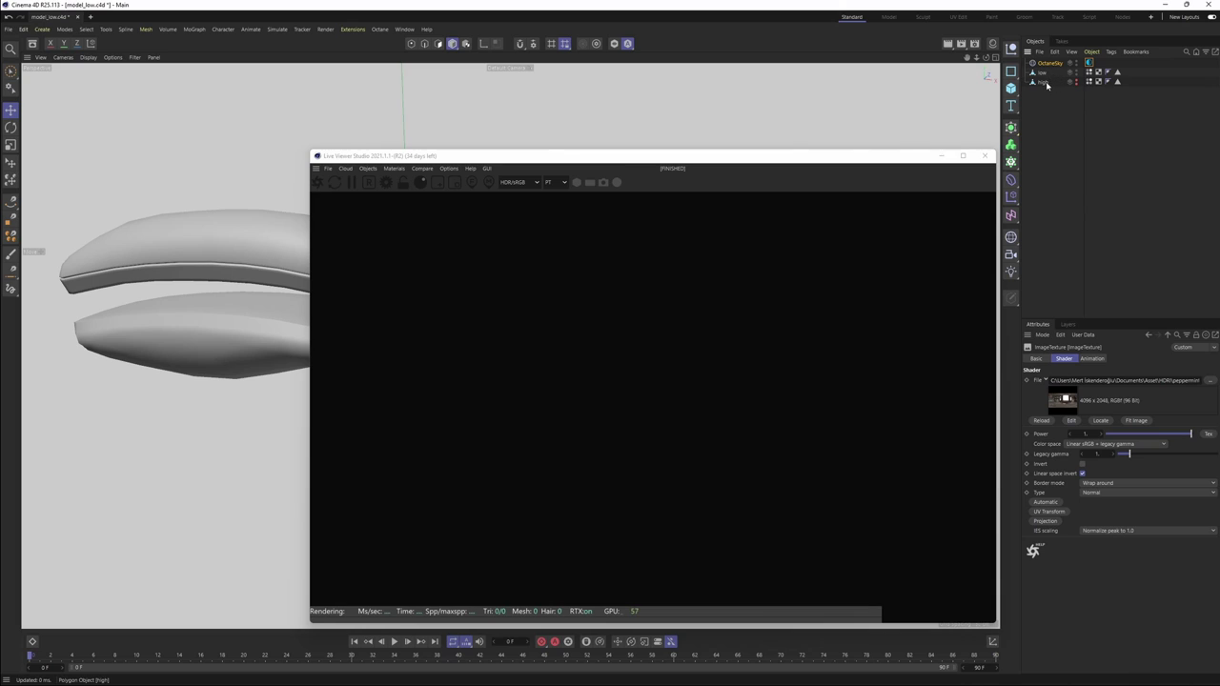
- Start the live Octane render of the pruner scene and move the viewer window clear of the object list
left_click(1045, 83)
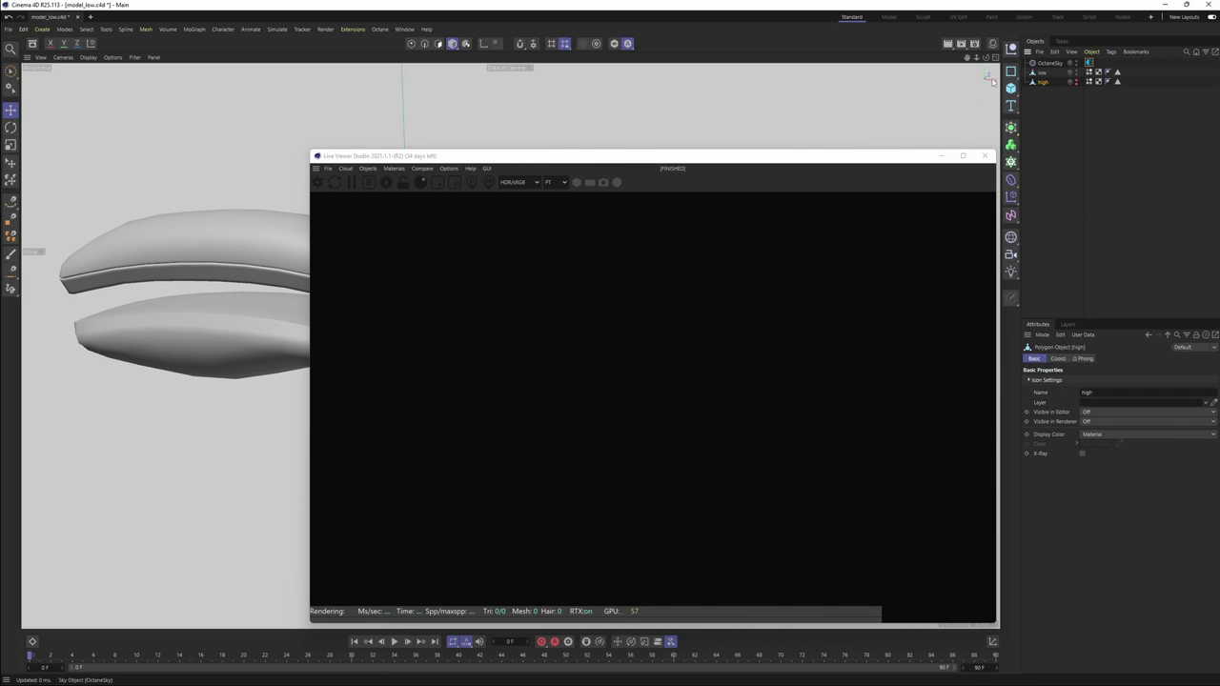
left_click_drag(736, 157, 772, 124)
left_click(355, 150)
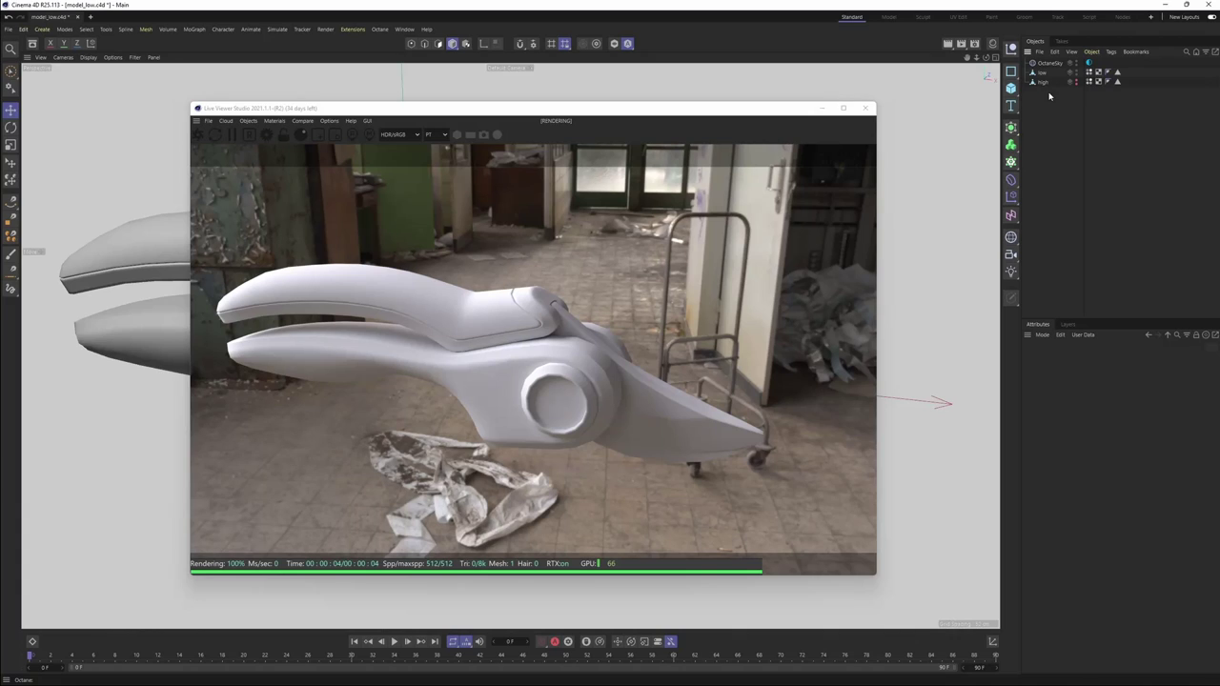
- Create an Octane universal material, open it in the Octane Node Editor and put the Material Editor out of the way
left_click(248, 120)
mouse_move(268, 122)
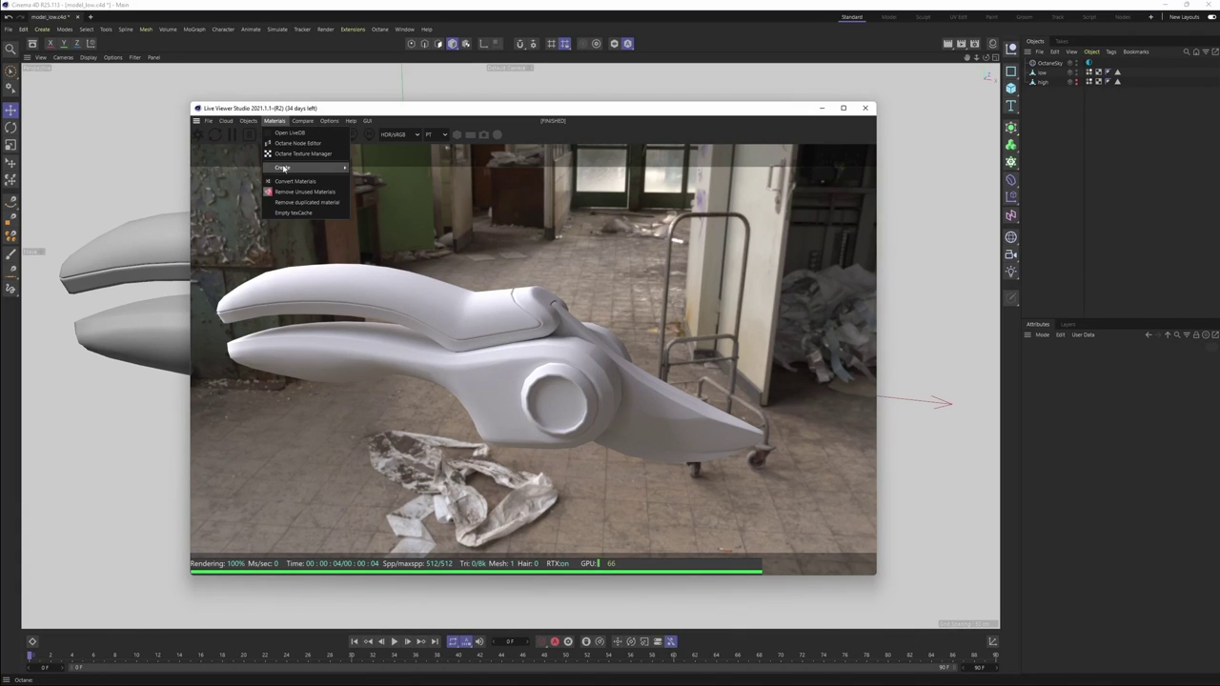
mouse_move(305, 168)
left_click(425, 210)
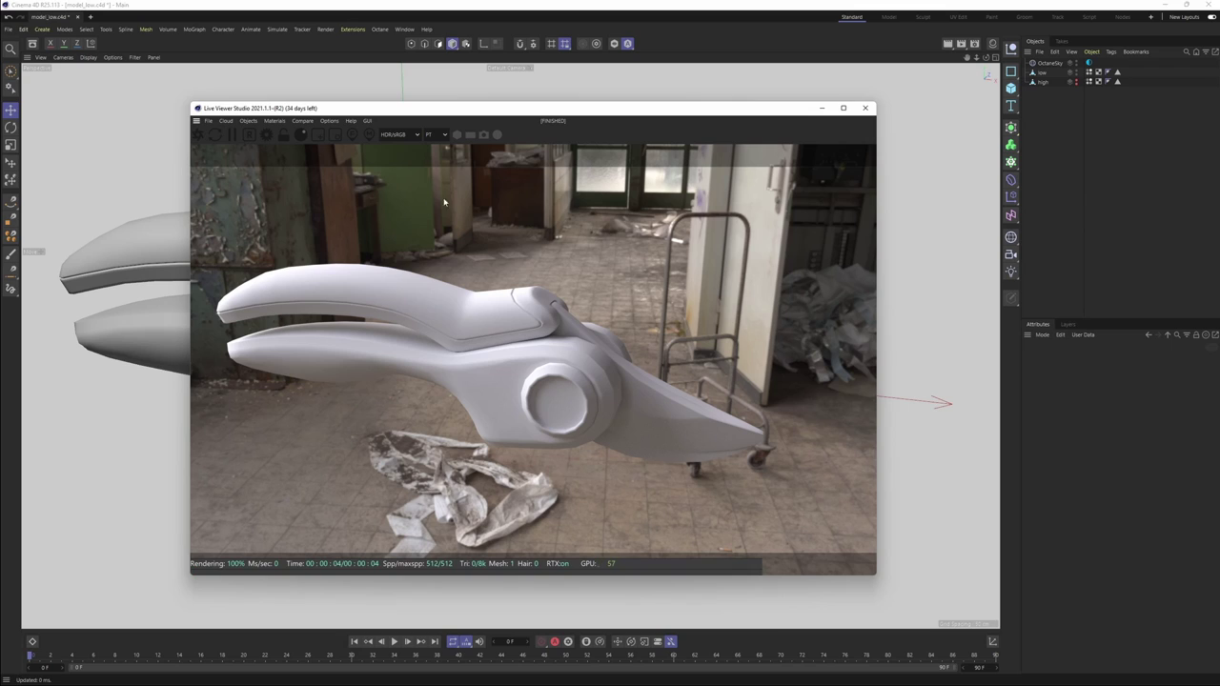
left_click(995, 44)
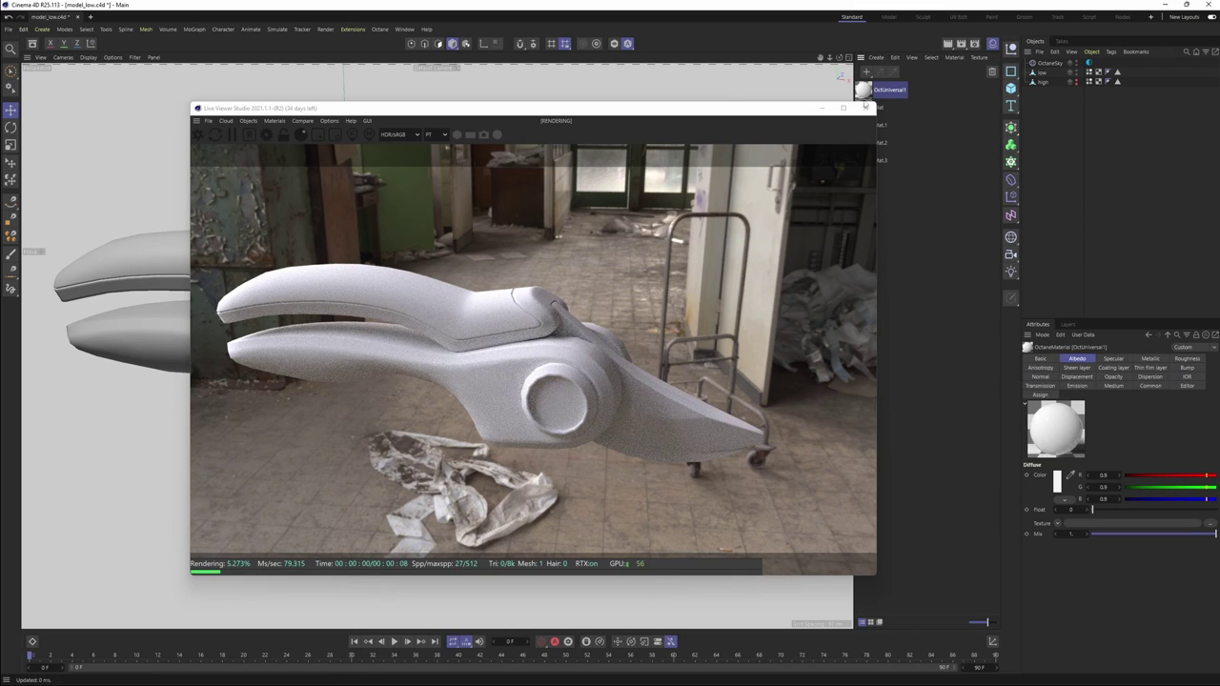
double_click(863, 90)
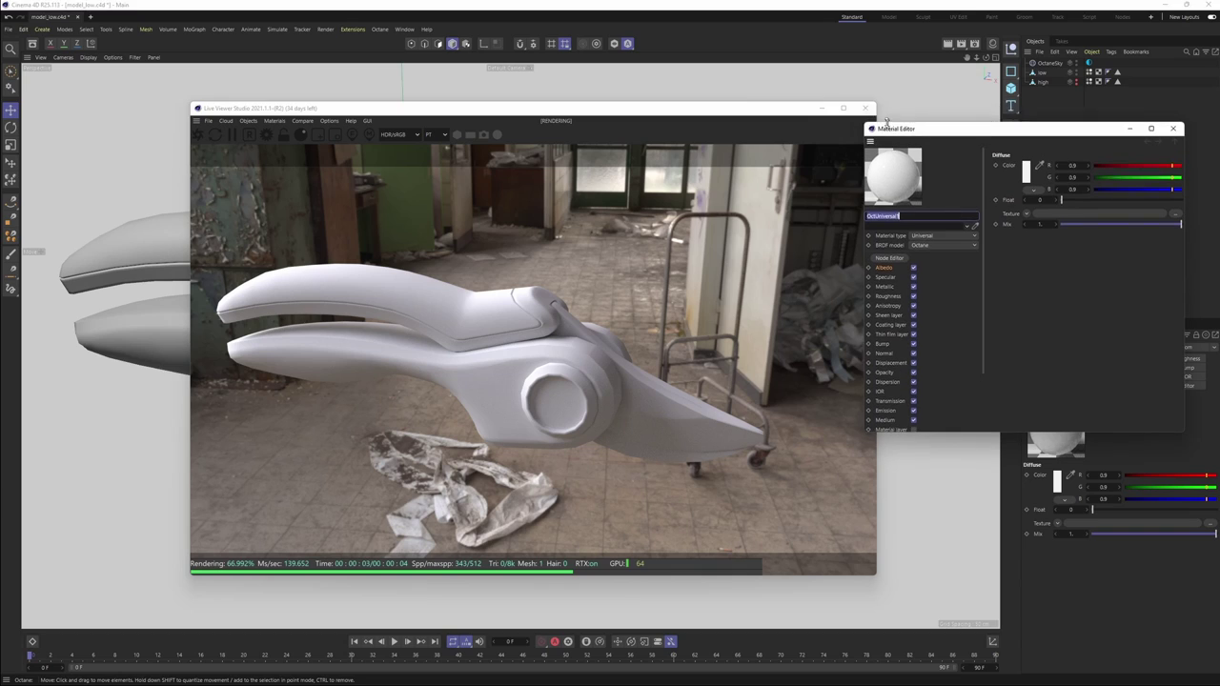
left_click(891, 239)
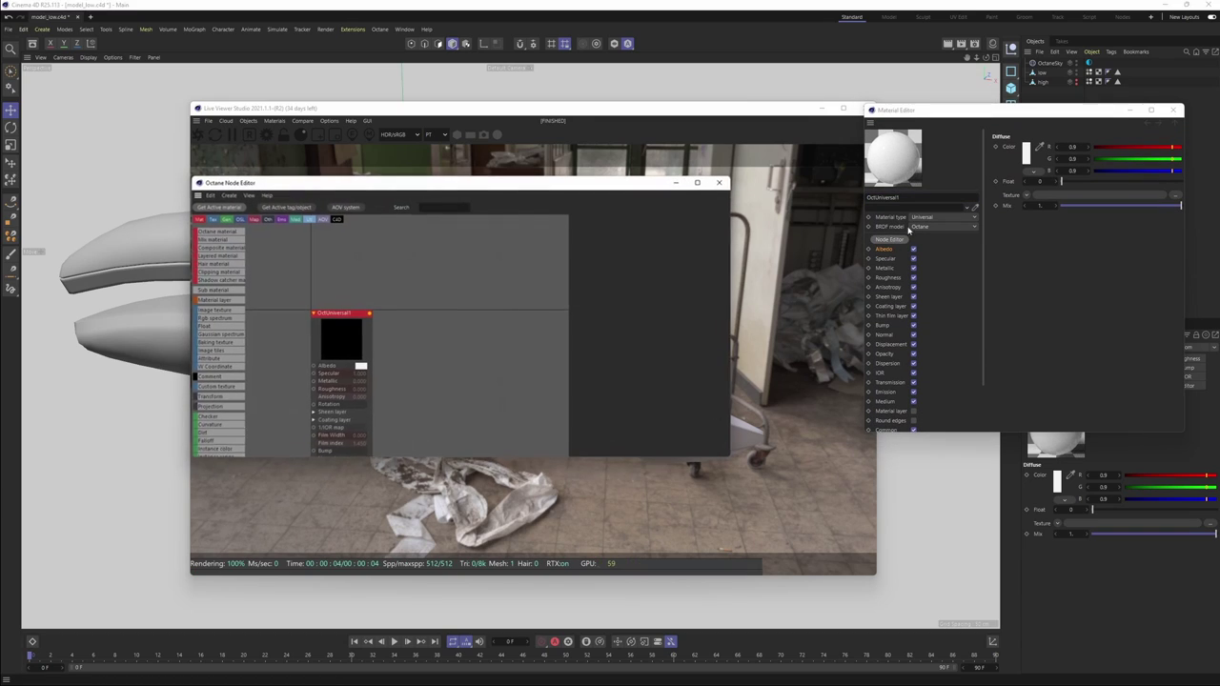
left_click(1132, 113)
- Bring the five exported PNG maps from the 220301 textures folder into the node editor as image texture nodes
key("alt+Tab")
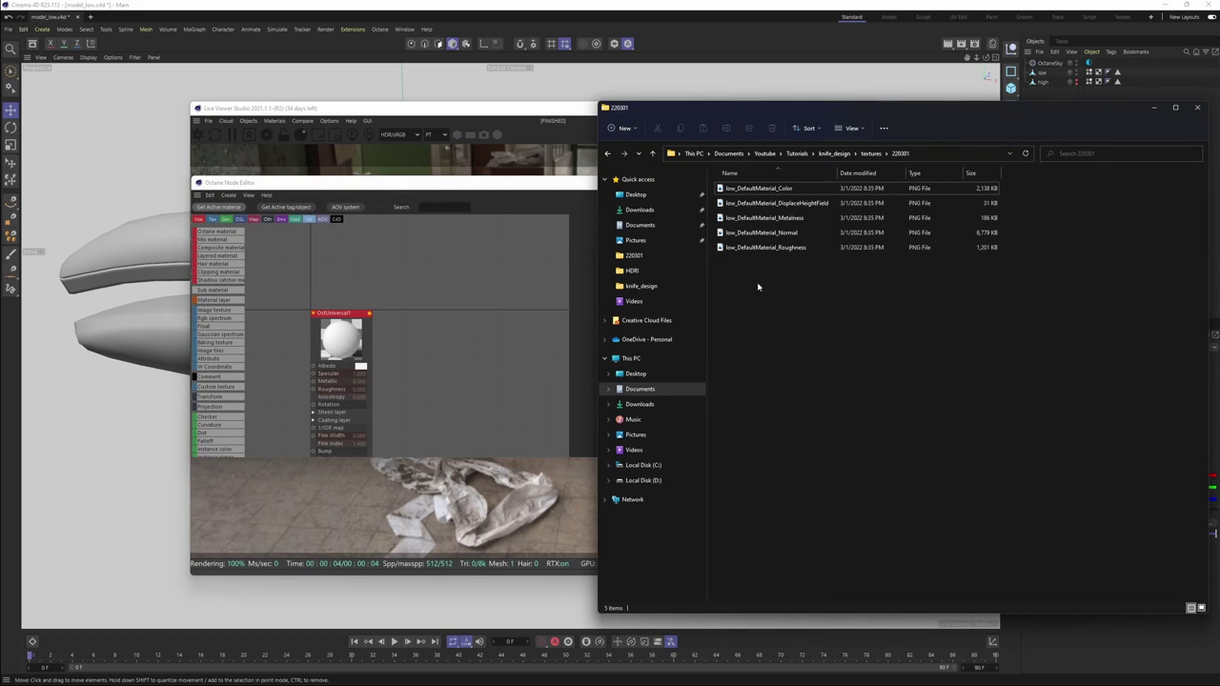
left_click_drag(758, 286, 768, 192)
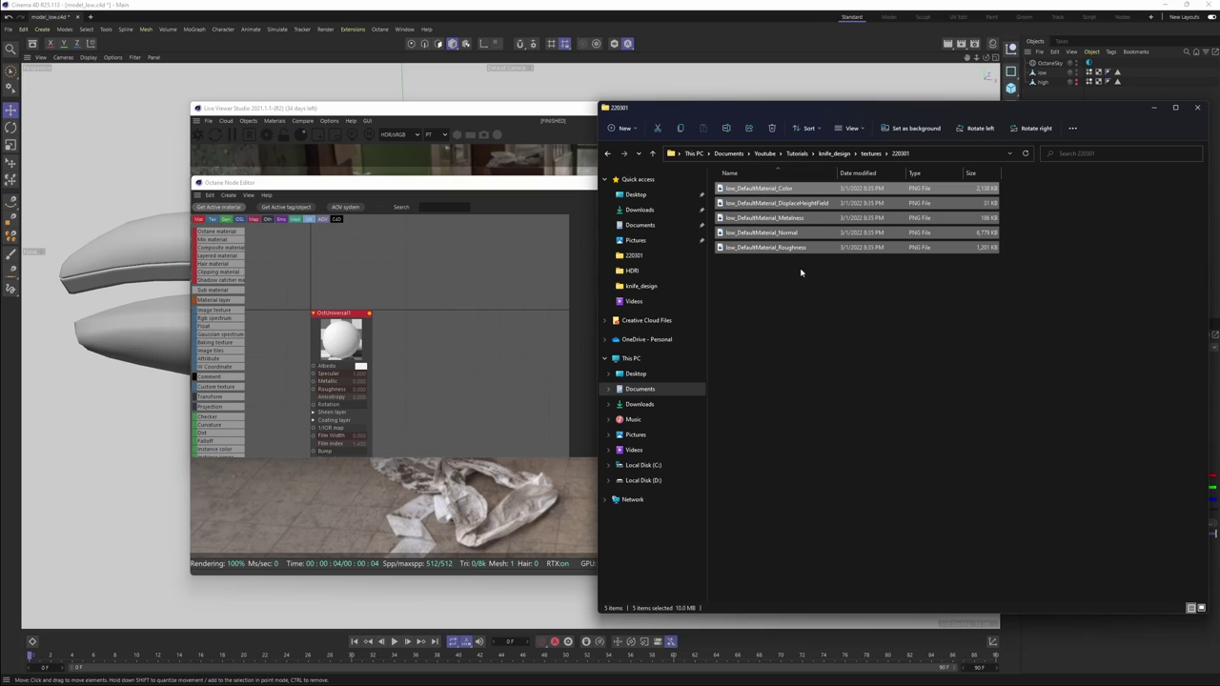
left_click_drag(773, 109, 844, 112)
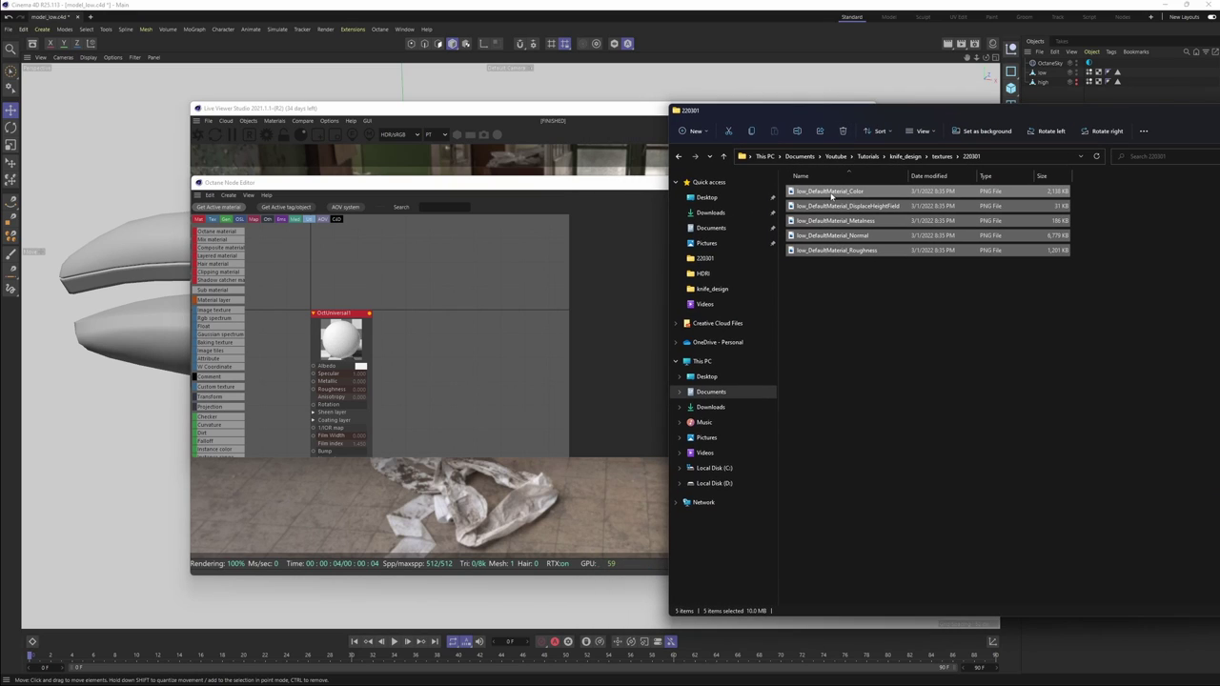
left_click_drag(830, 195, 417, 275)
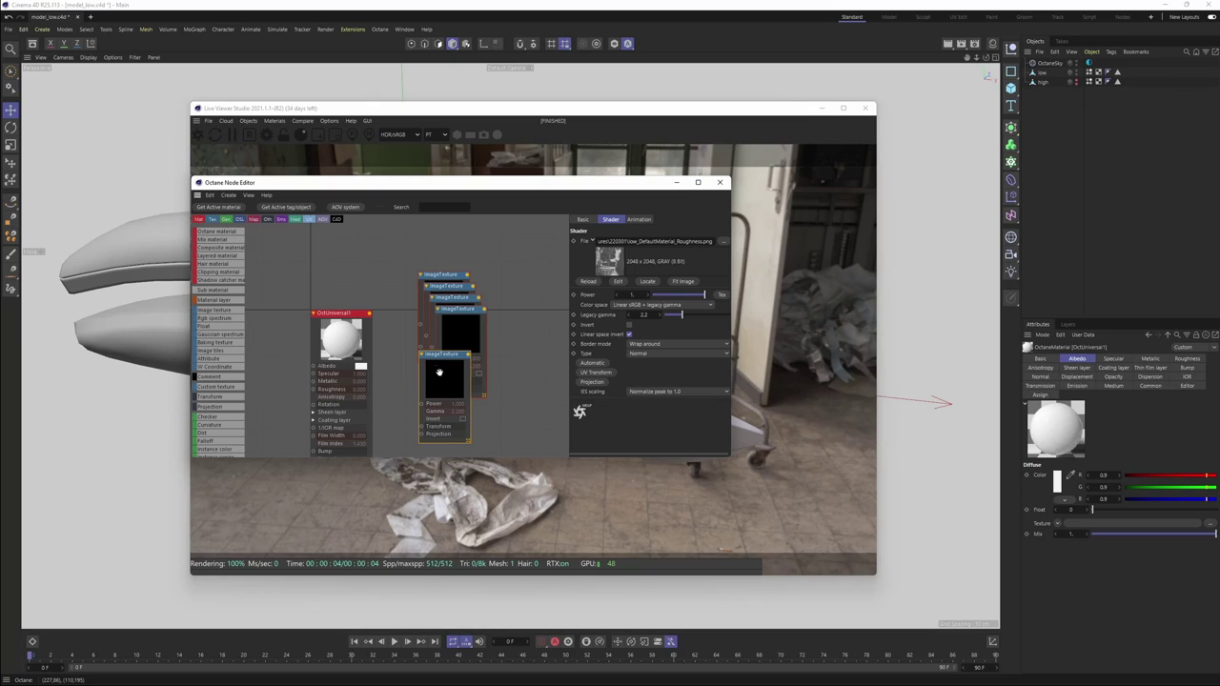
- Connect the roughness, normal and metalness image textures to the Roughness, Normal and Metallic inputs of the universal material
left_click_drag(446, 350, 317, 395)
left_click_drag(452, 315, 252, 410)
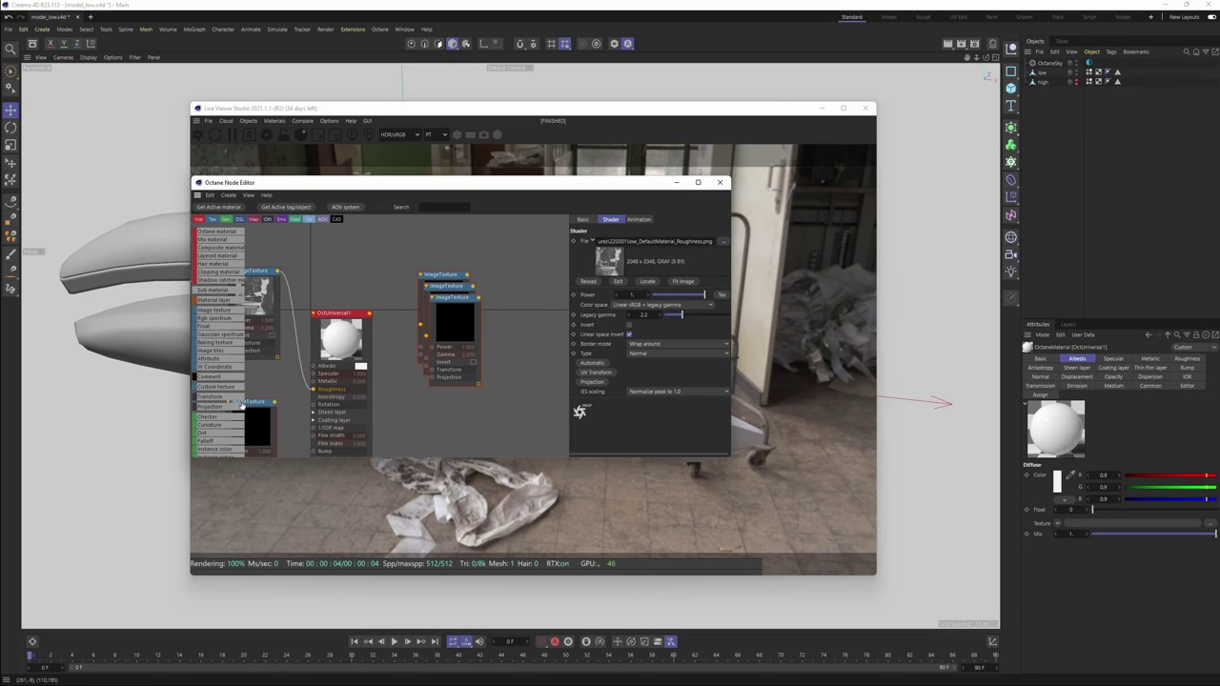
middle_click_drag(461, 404, 529, 349)
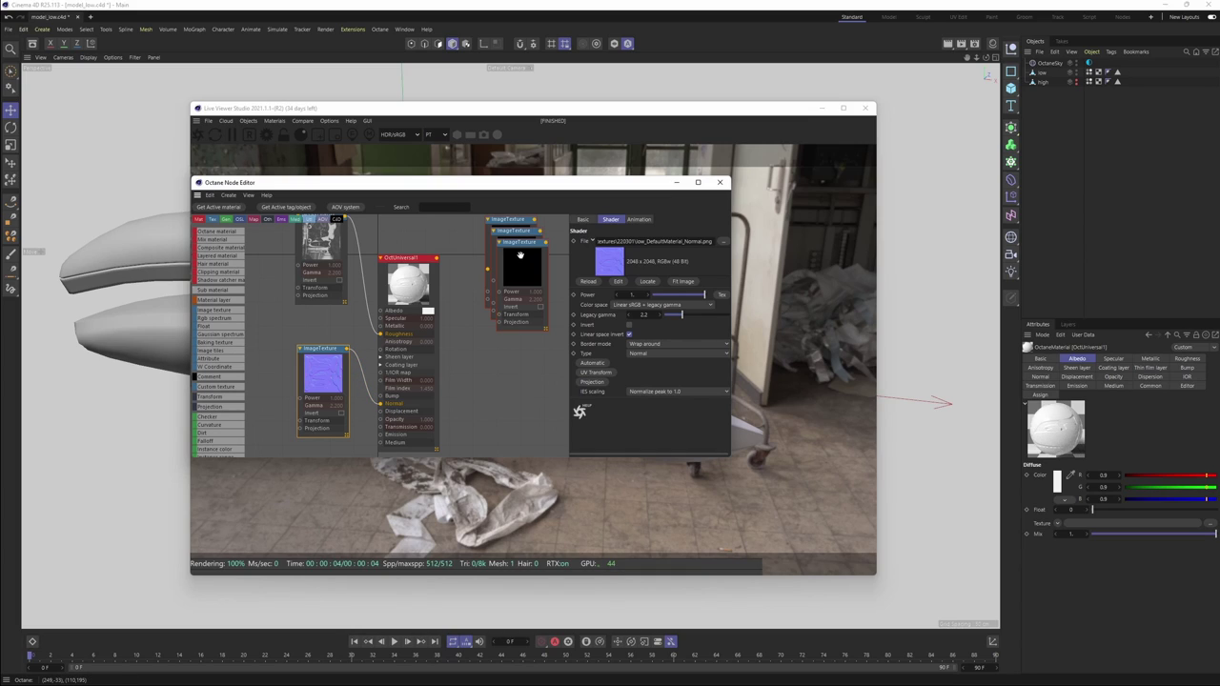
left_click_drag(522, 256, 276, 327)
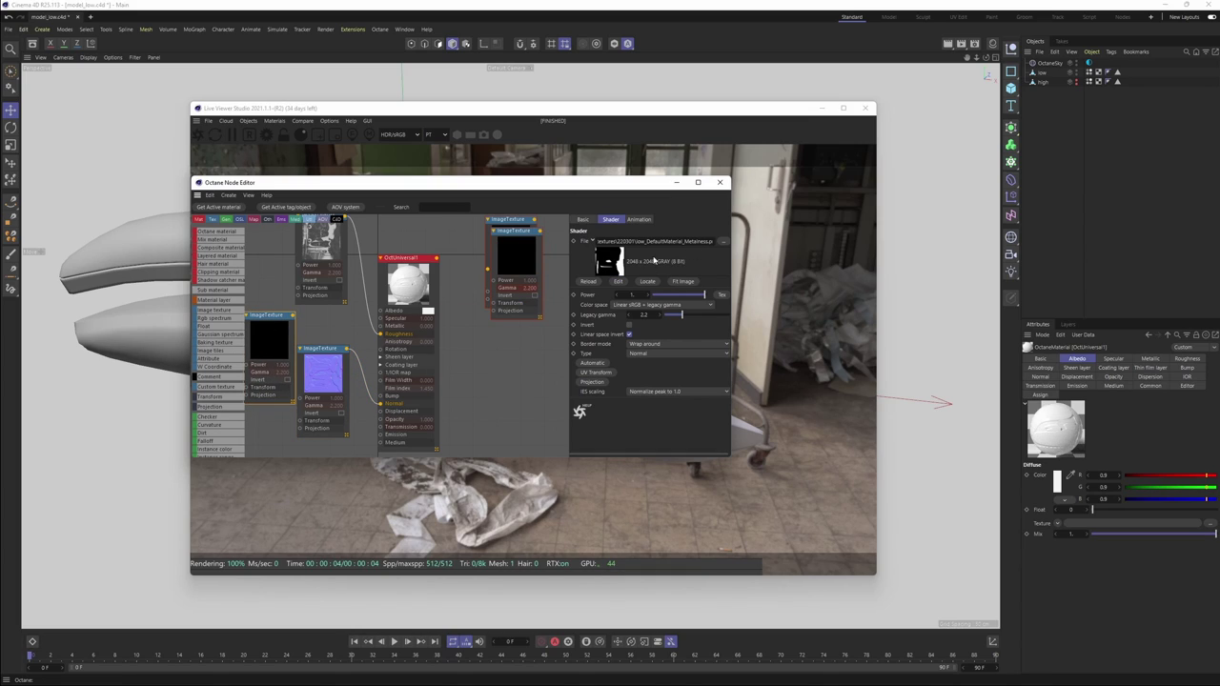
left_click_drag(377, 332, 379, 325)
- Move the displacement height texture node away from the others and delete it
left_click_drag(519, 244, 284, 420)
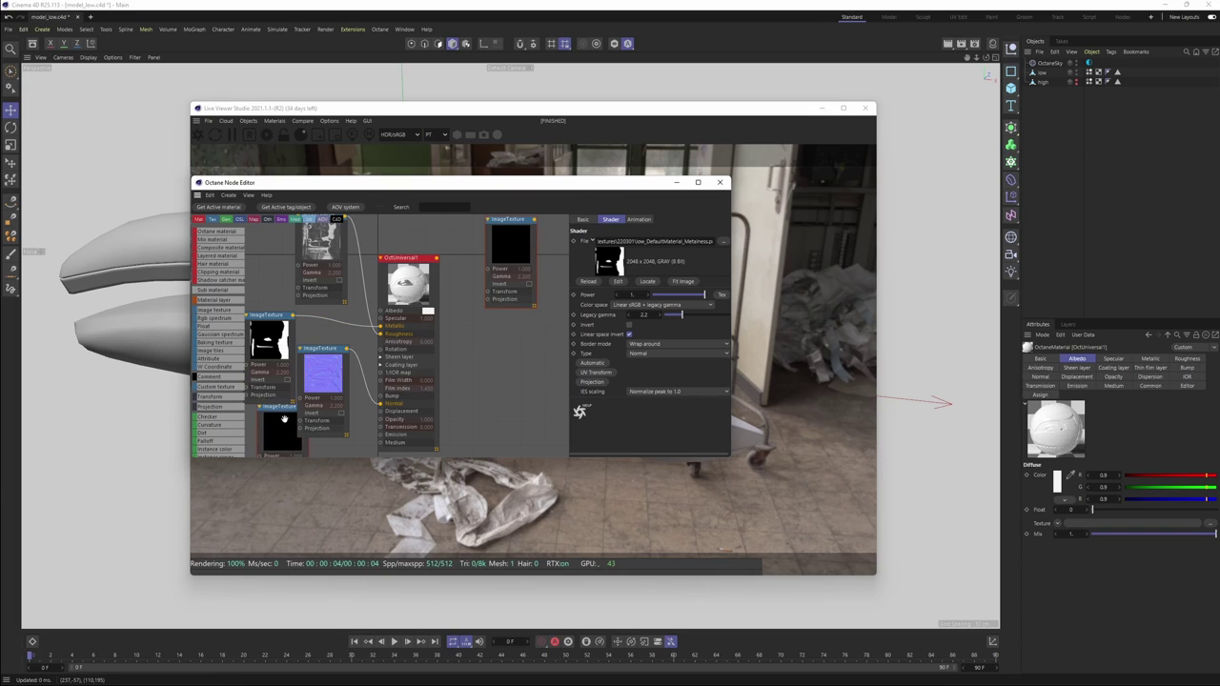
middle_click_drag(351, 404, 413, 334)
left_click_drag(340, 371, 333, 406)
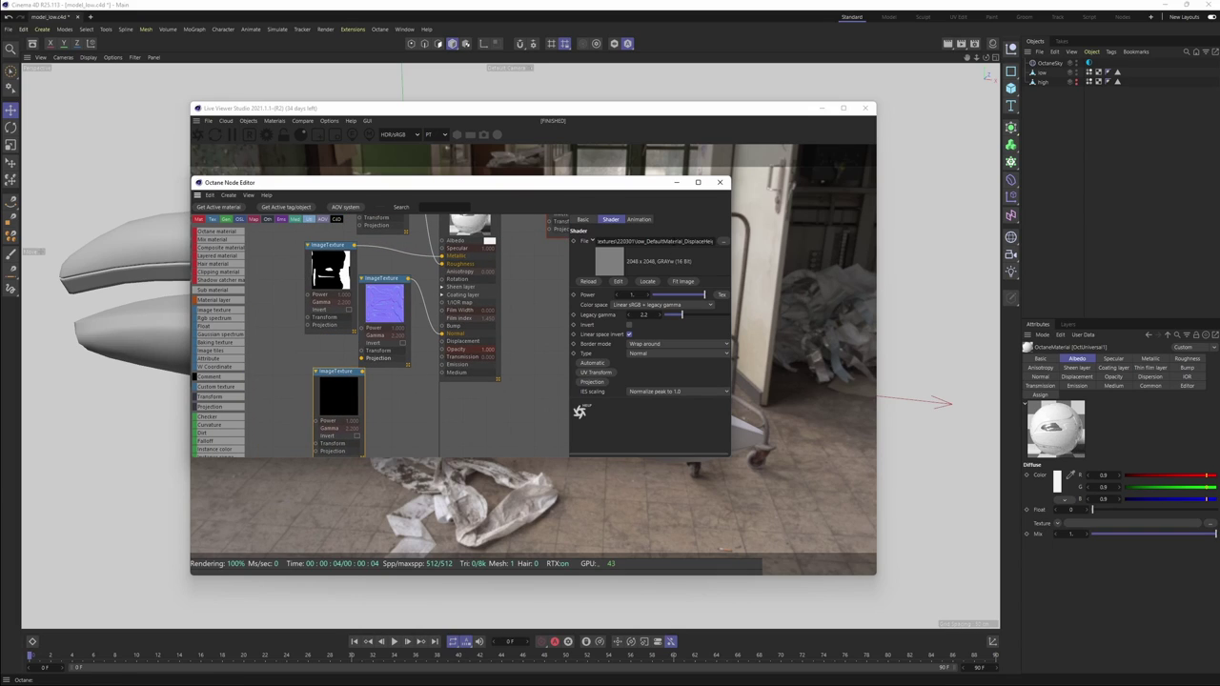
middle_click_drag(376, 399, 373, 415)
left_click_drag(336, 390, 302, 398)
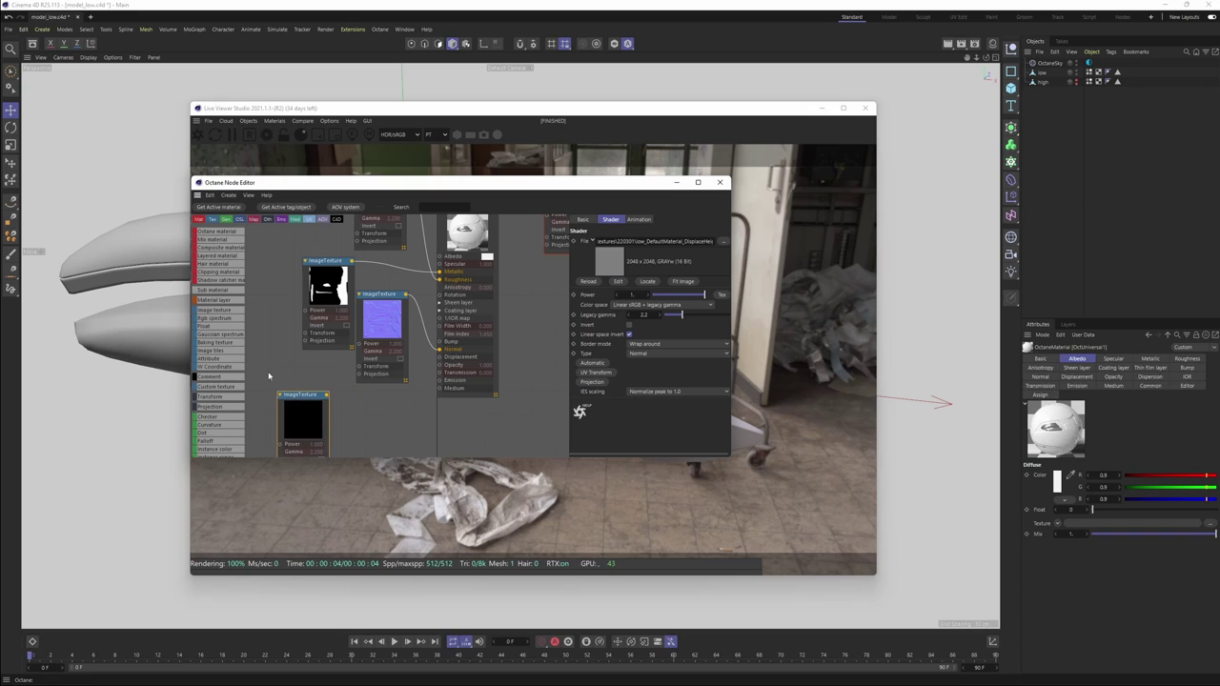
key("Delete")
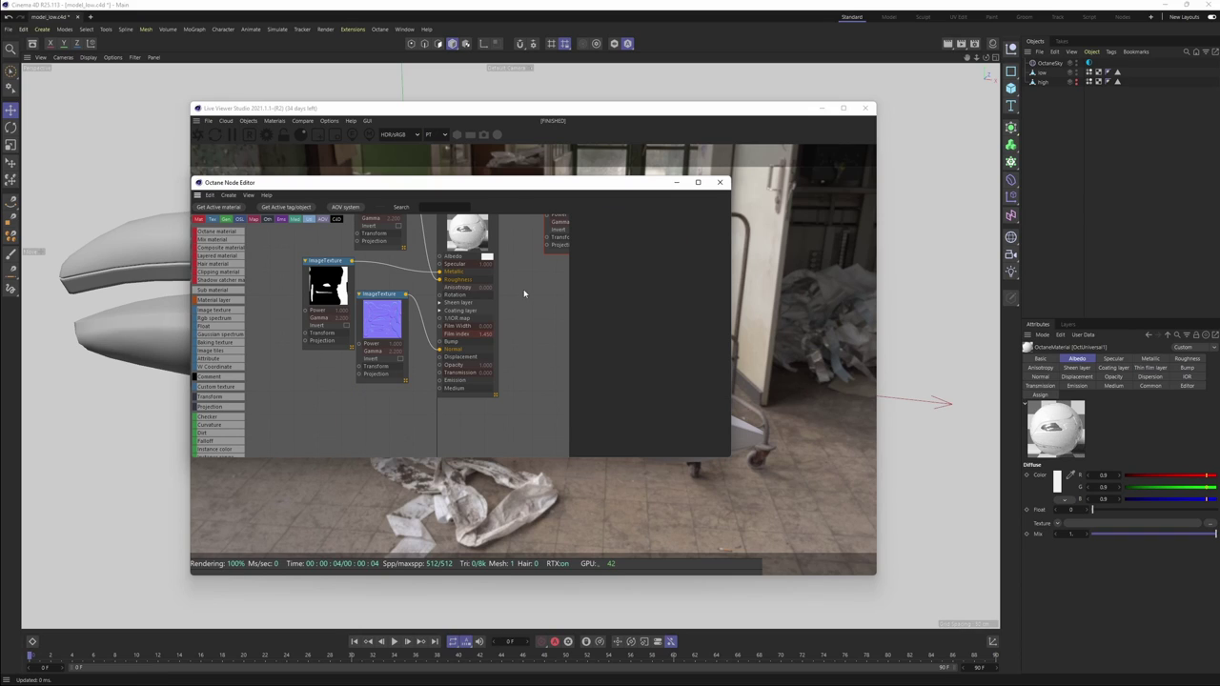
- Connect the color image texture to the universal material's Albedo input and close the node editor
middle_click_drag(524, 289, 479, 351)
key("ctrl+z")
left_click_drag(359, 381, 457, 250)
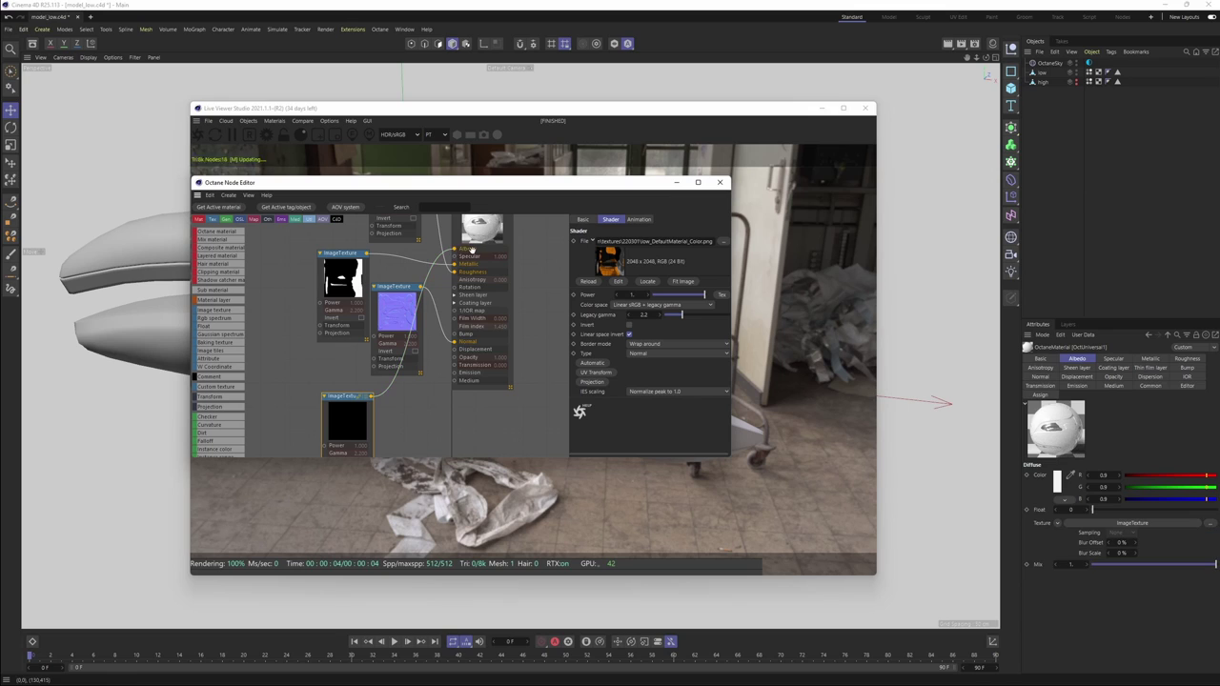
middle_click_drag(529, 258, 504, 329)
scroll(457, 289, "up", 3)
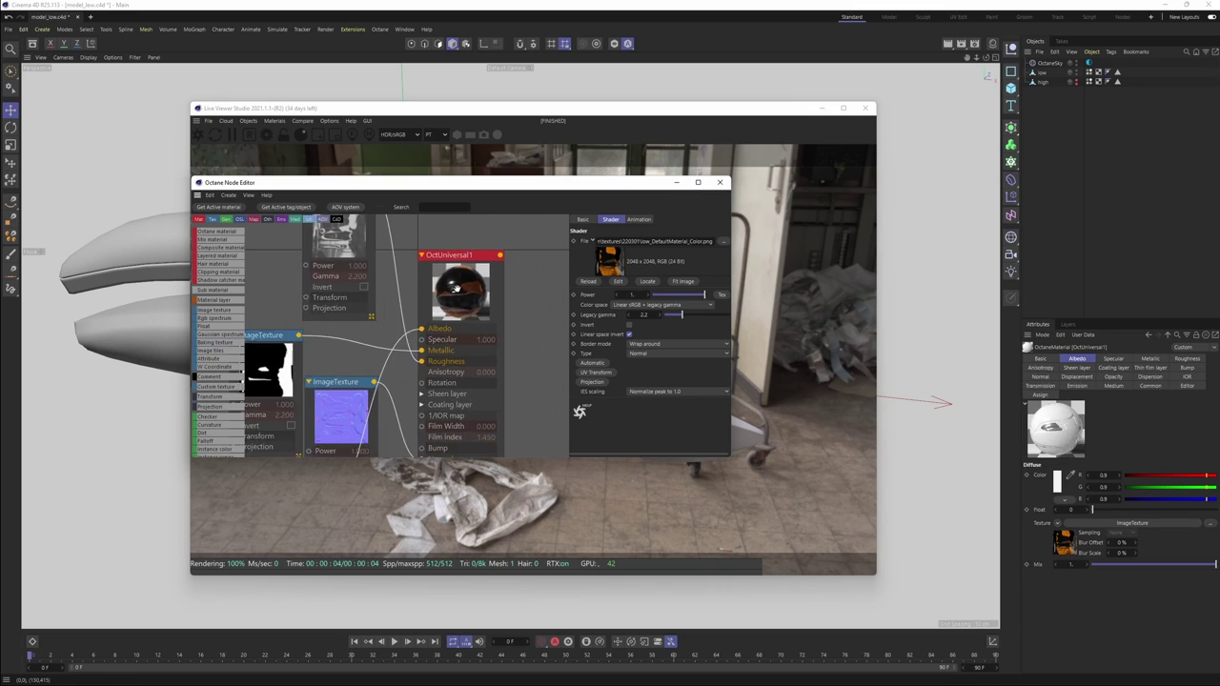
left_click(719, 182)
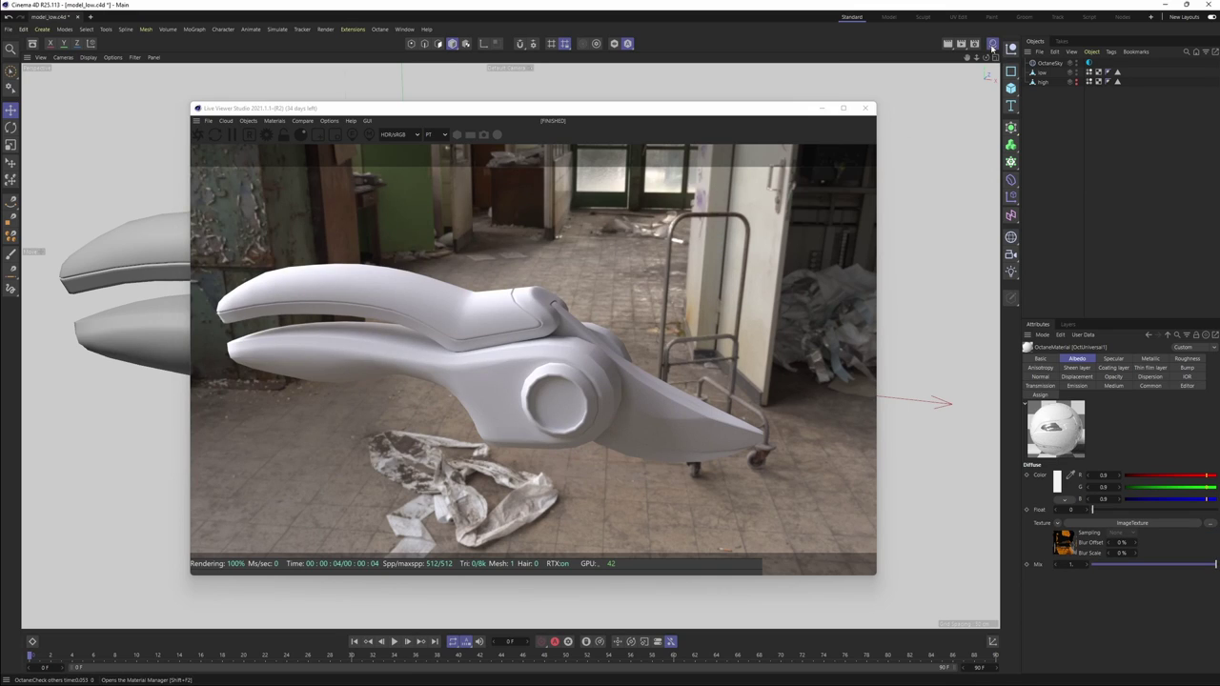
- Apply the OctUniversal1 material to the low mesh and place that mesh inside a Subdivision Surface
left_click(992, 44)
left_click_drag(695, 228, 688, 221)
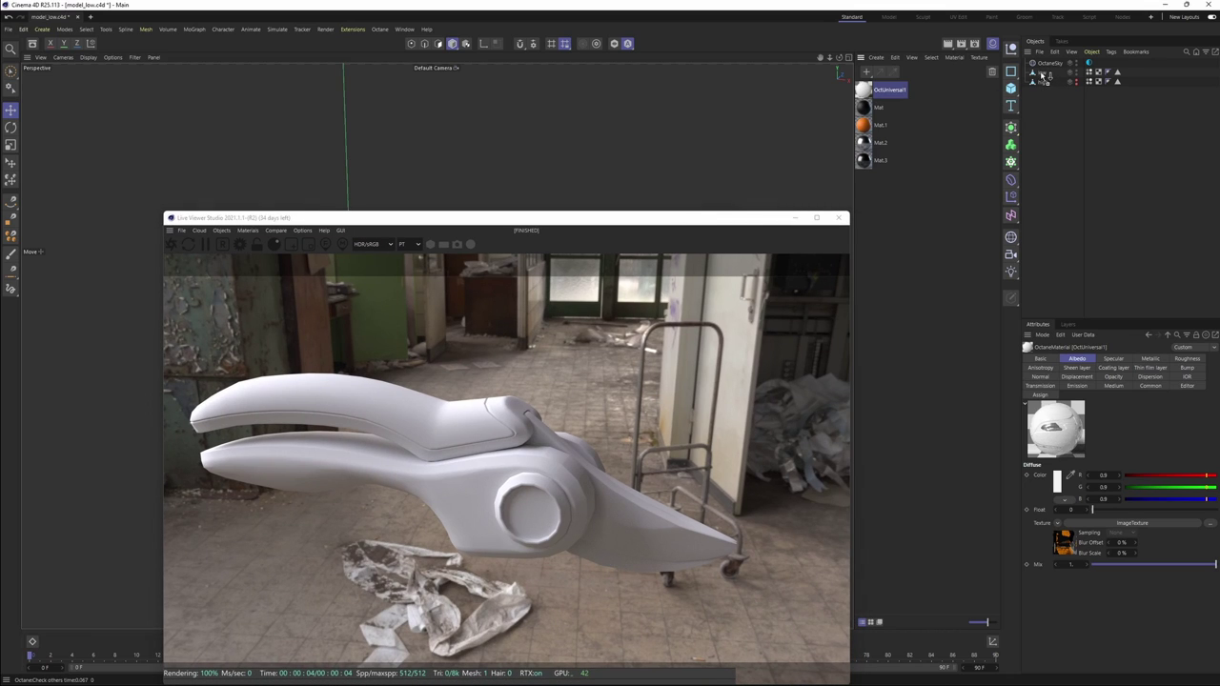
left_click_drag(1044, 74, 1044, 73)
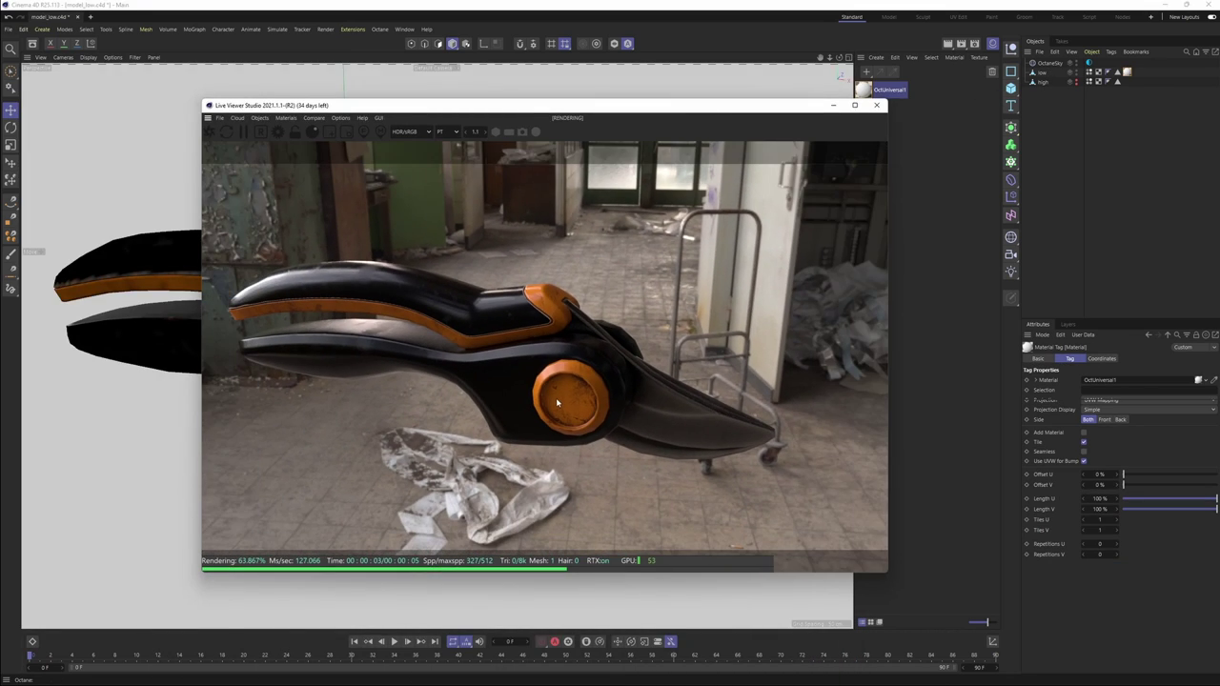
left_click(1043, 72)
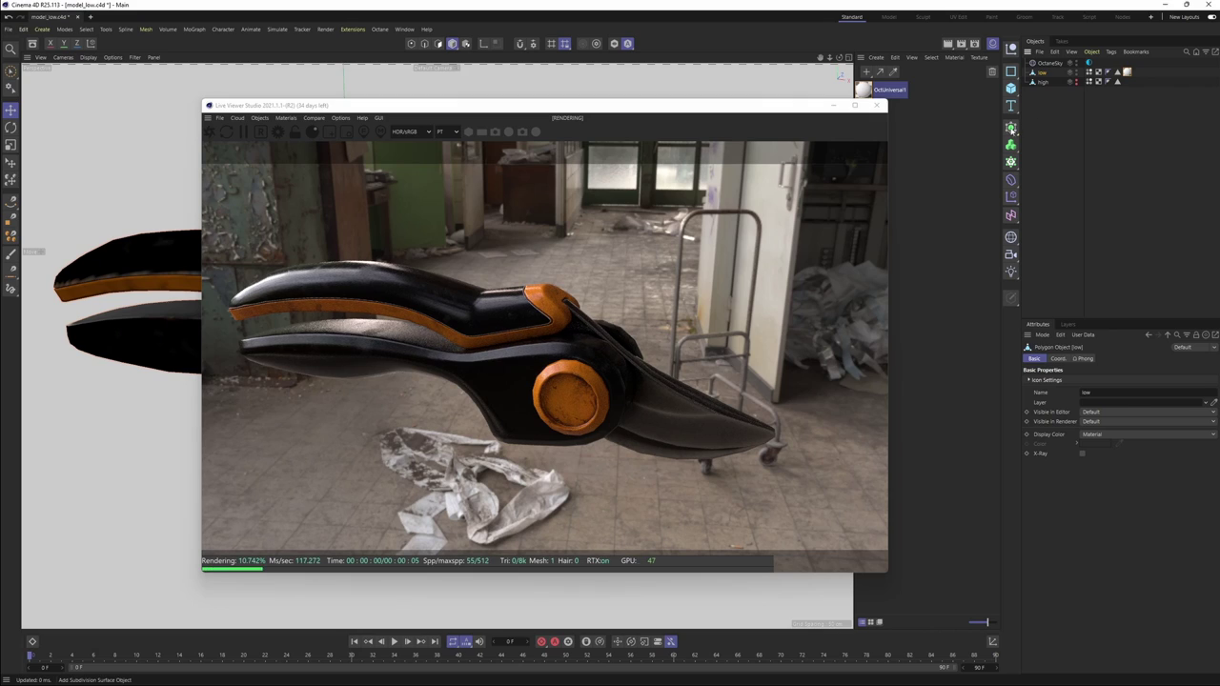
left_click(1011, 129, "alt")
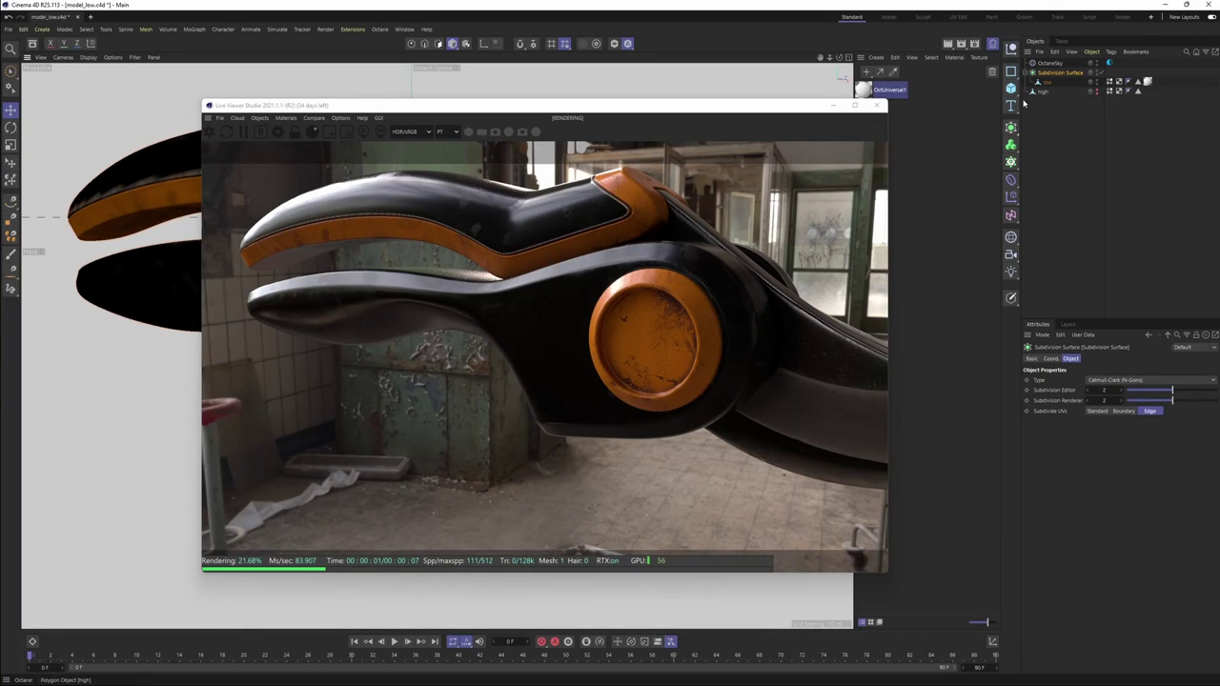
- Add an Octane camera to the scene and enable its Camera Imager
left_click(262, 117)
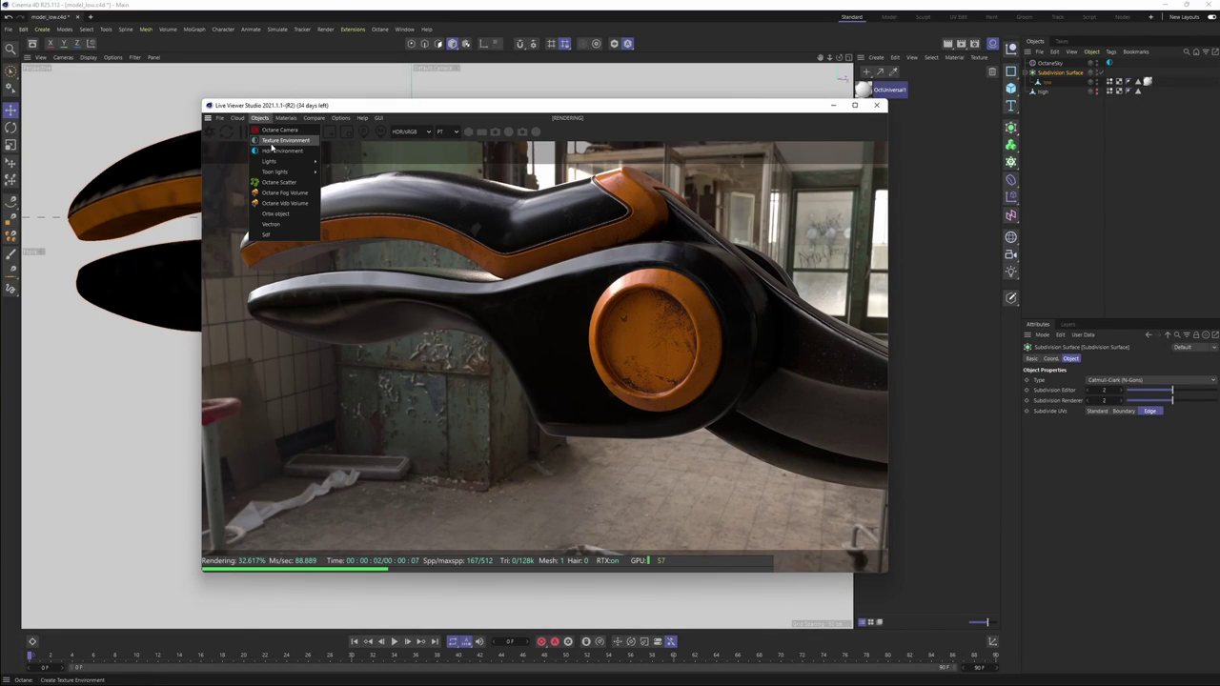
left_click(283, 130)
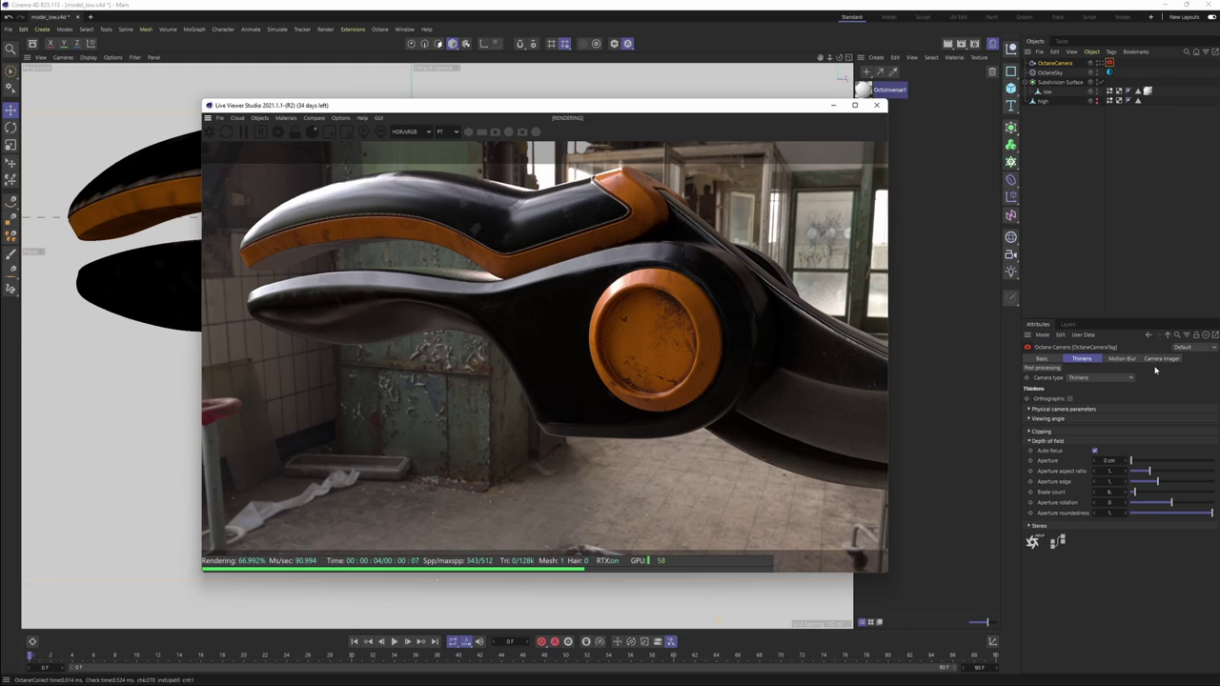
left_click(1160, 358)
left_click(1092, 399)
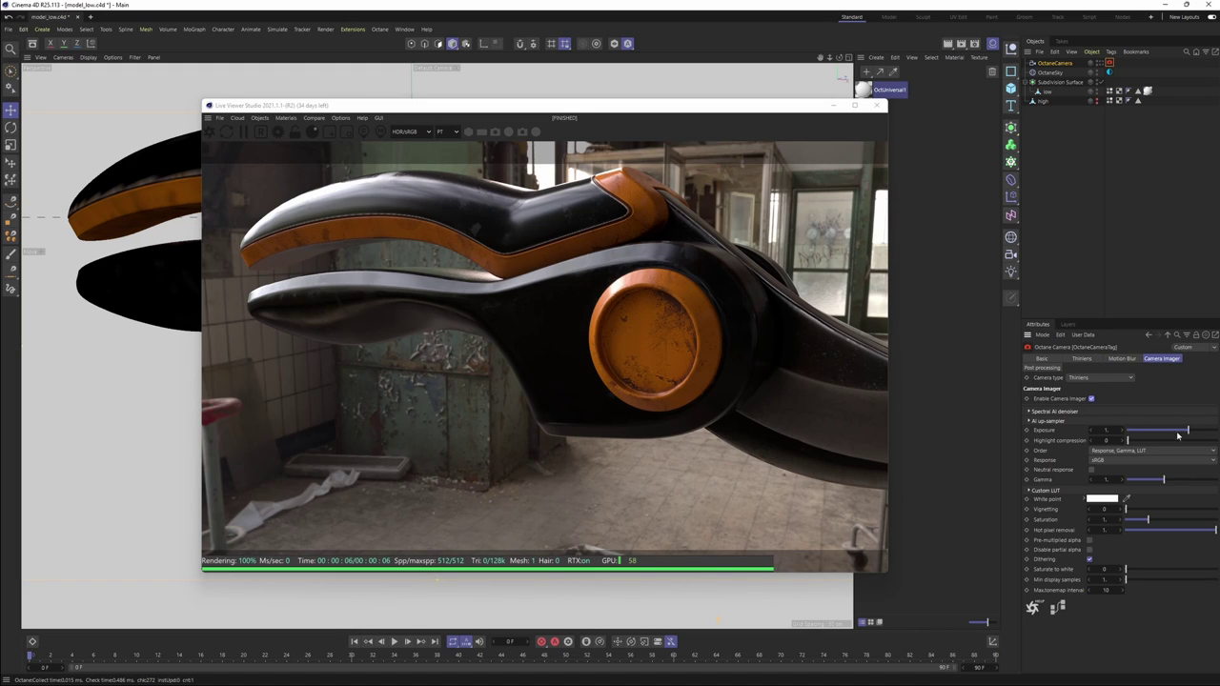
- Look through the Octane camera and set its exposure to about 3.8 and highlight compression to about 0.56
left_click_drag(1189, 430, 1198, 430)
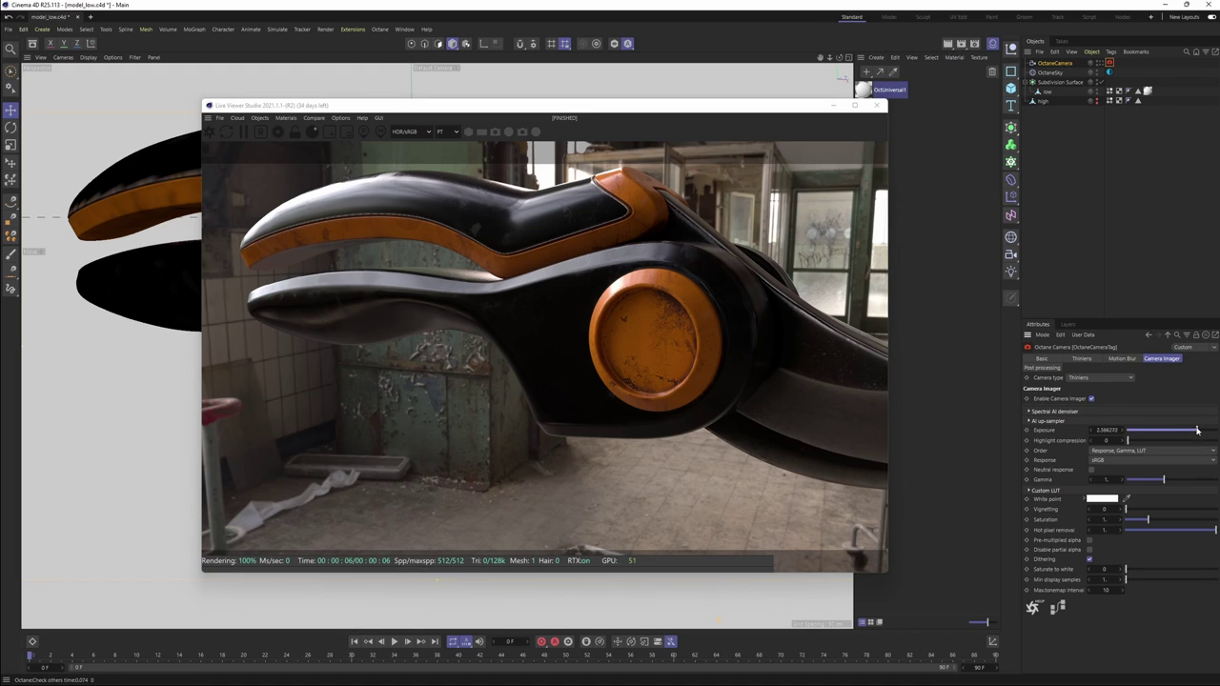
left_click(1101, 63)
left_click_drag(1134, 438, 1137, 442)
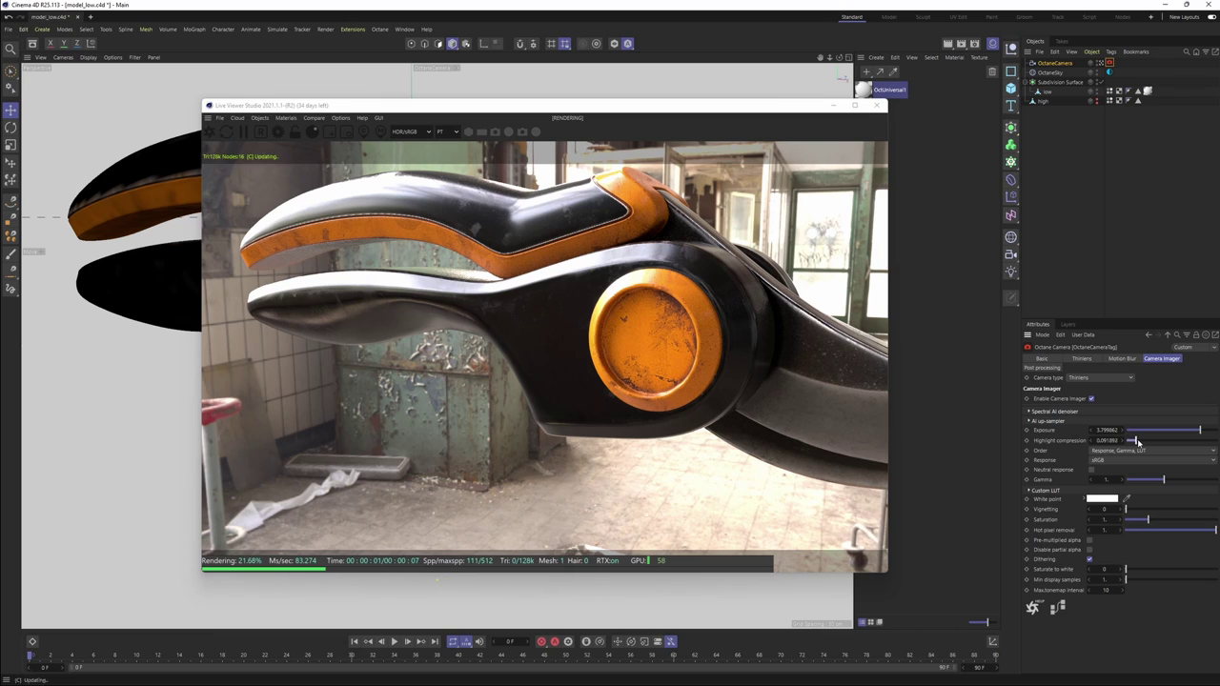
left_click(1170, 442)
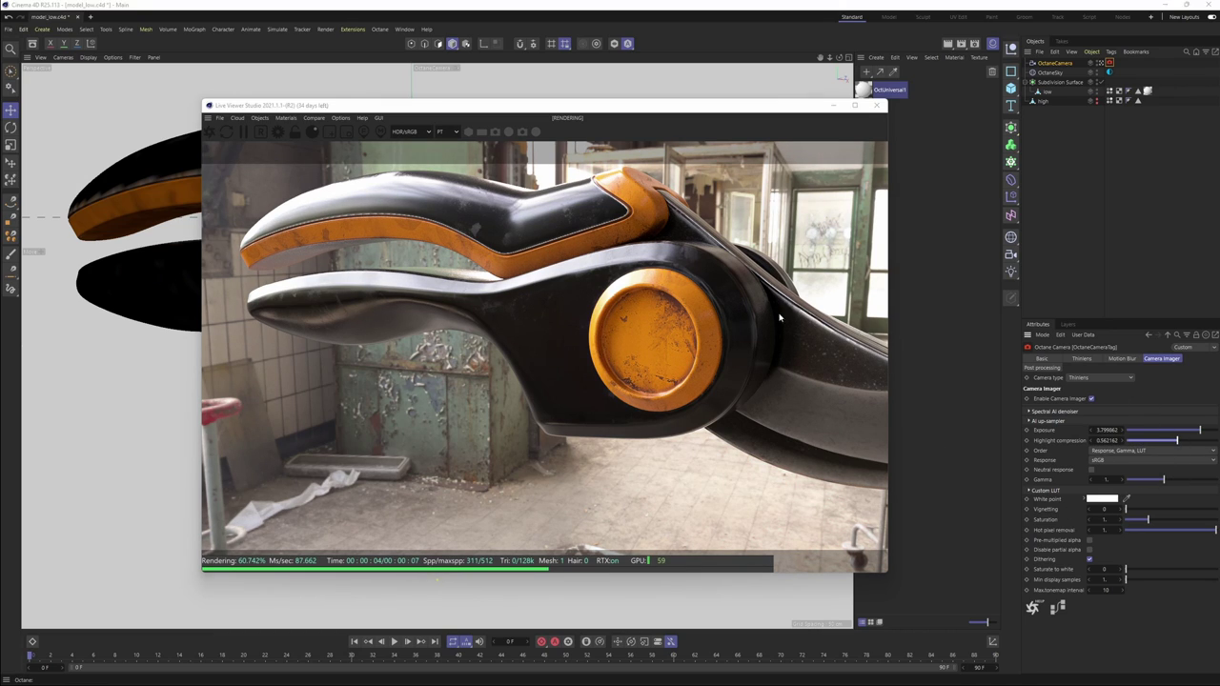
middle_click_drag(808, 356, 749, 346)
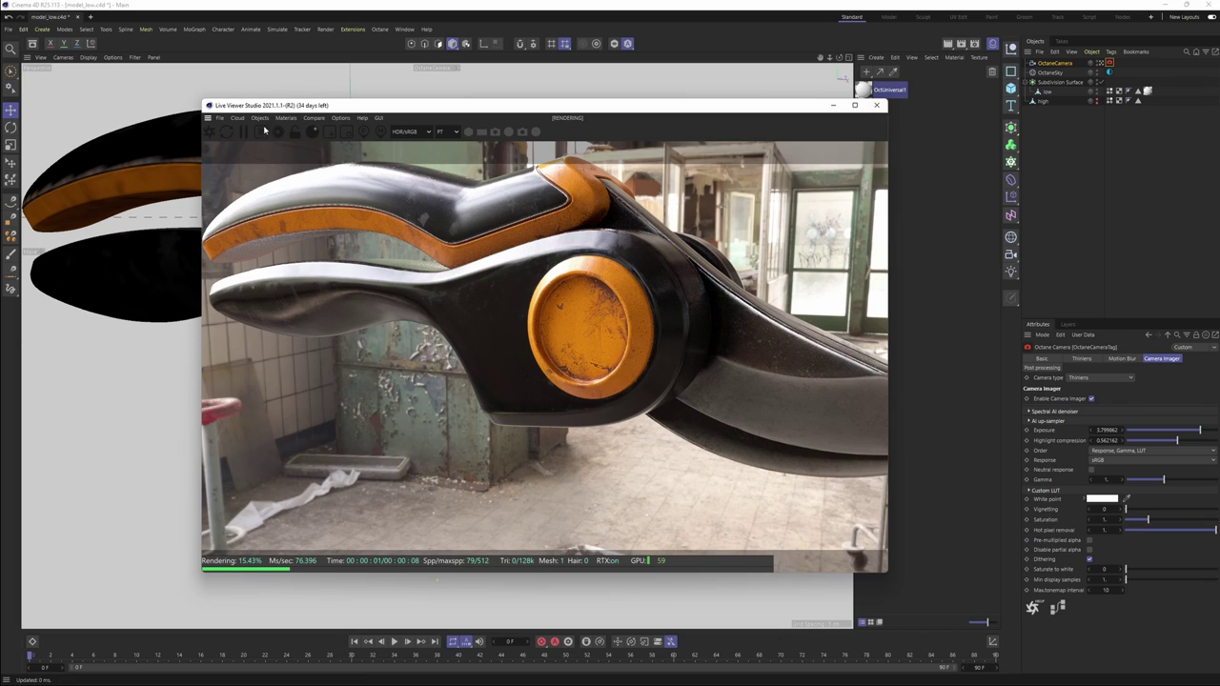
- Add a second Octane HDRI environment, set its type to Visible environment and frame the whole pruner
left_click(262, 122)
left_click(271, 151)
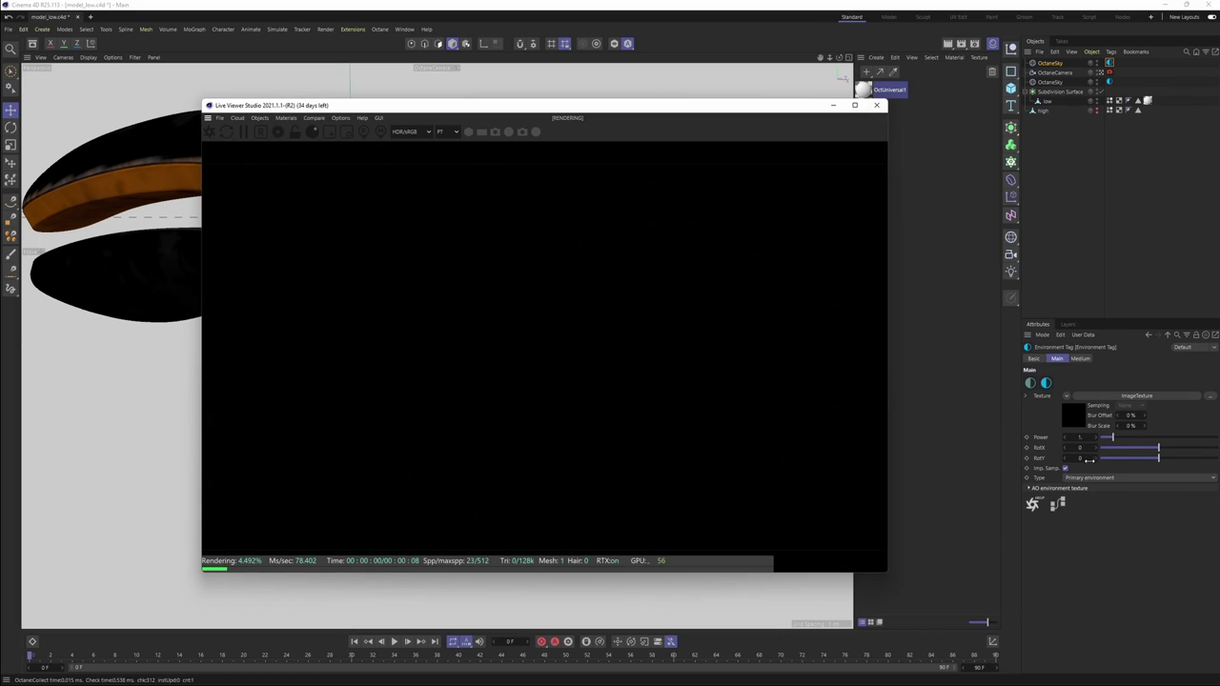
left_click(1078, 479)
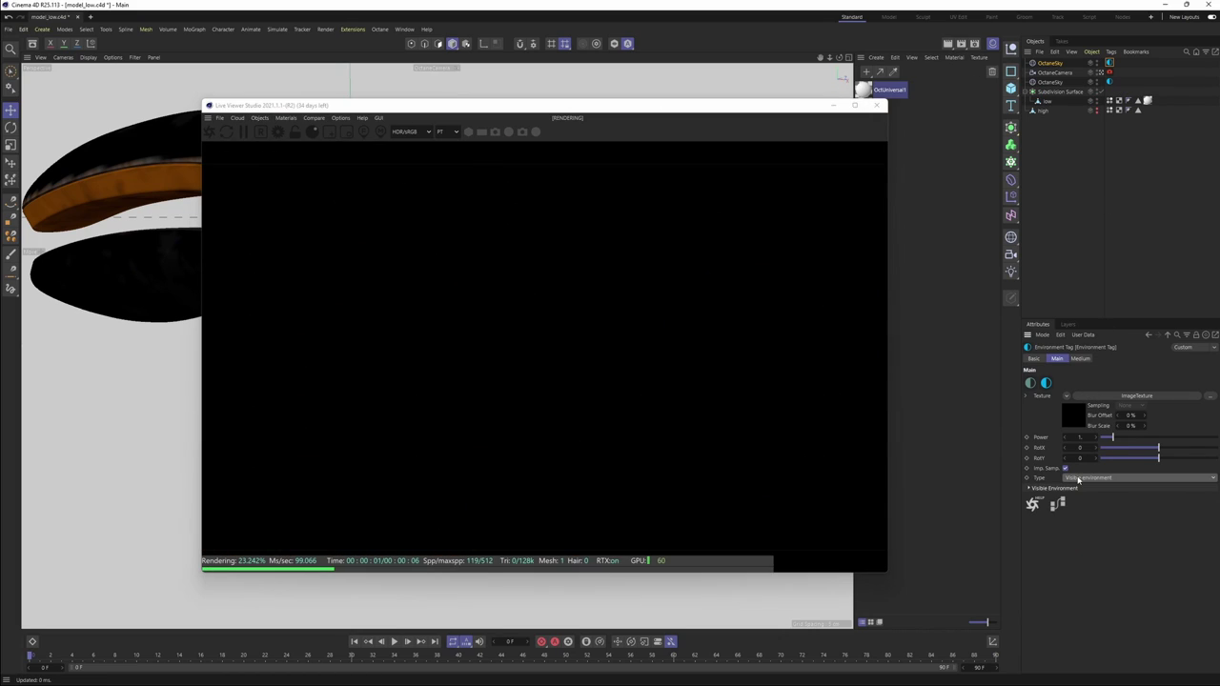
left_click(1086, 497)
scroll(117, 269, "down", 3)
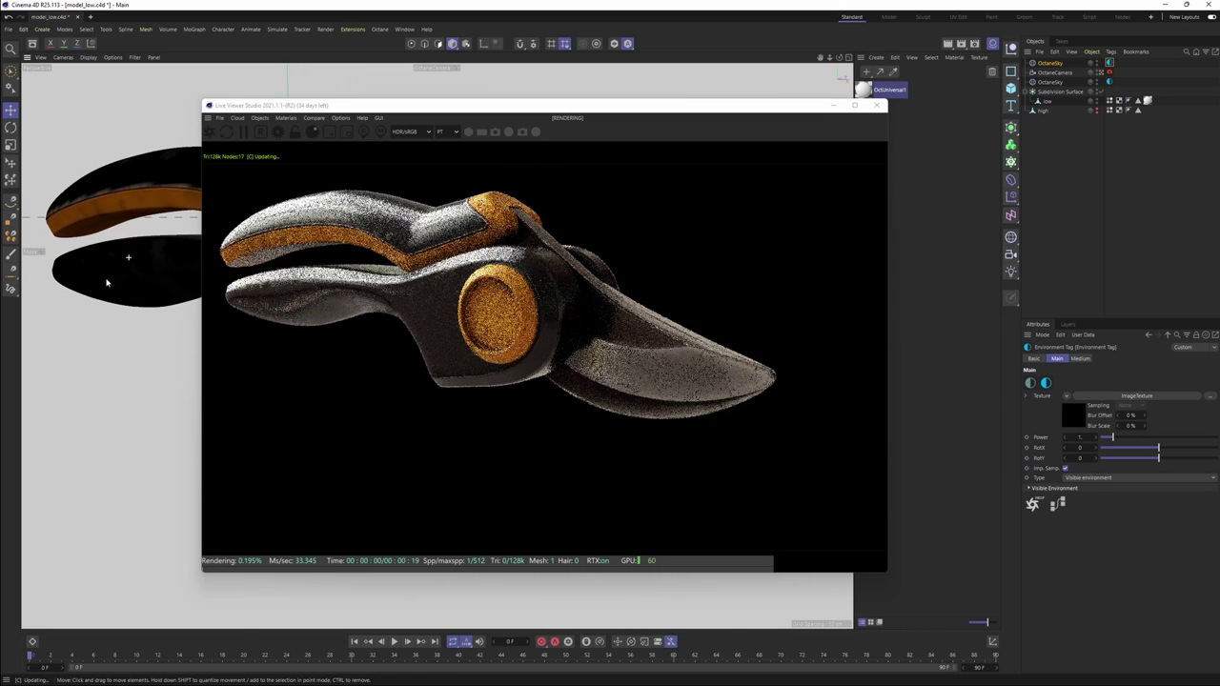
left_click_drag(144, 255, 153, 279, "alt")
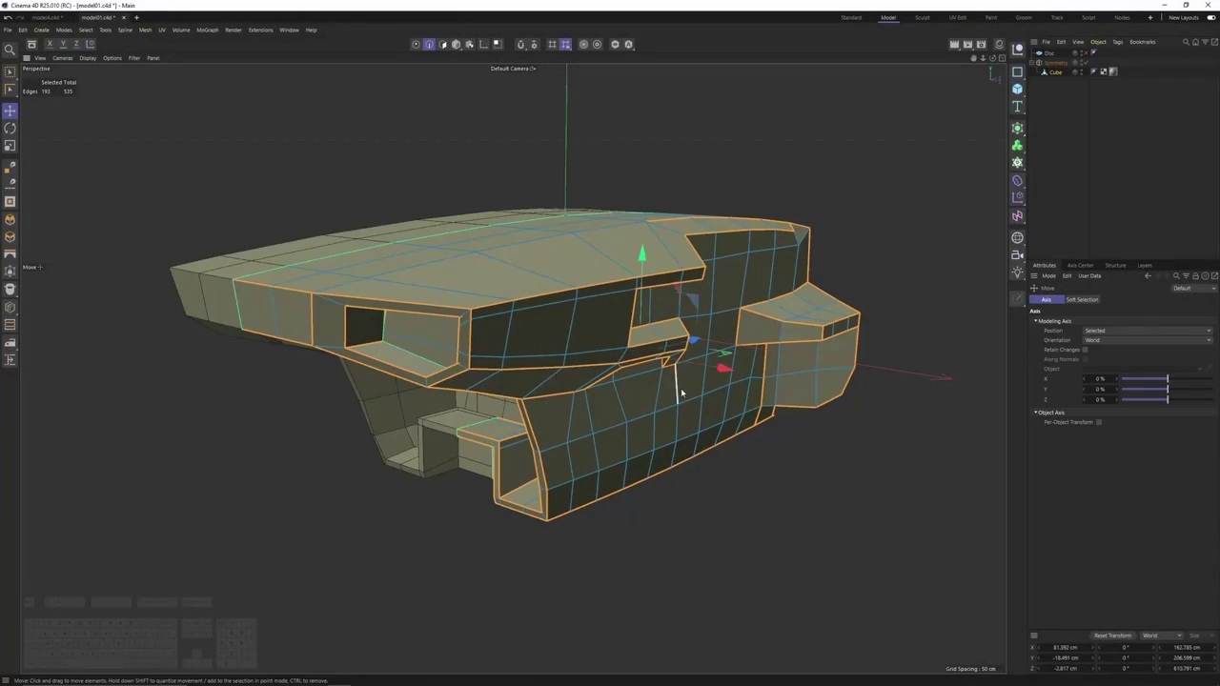
left_click_drag(675, 381, 728, 461, "alt")
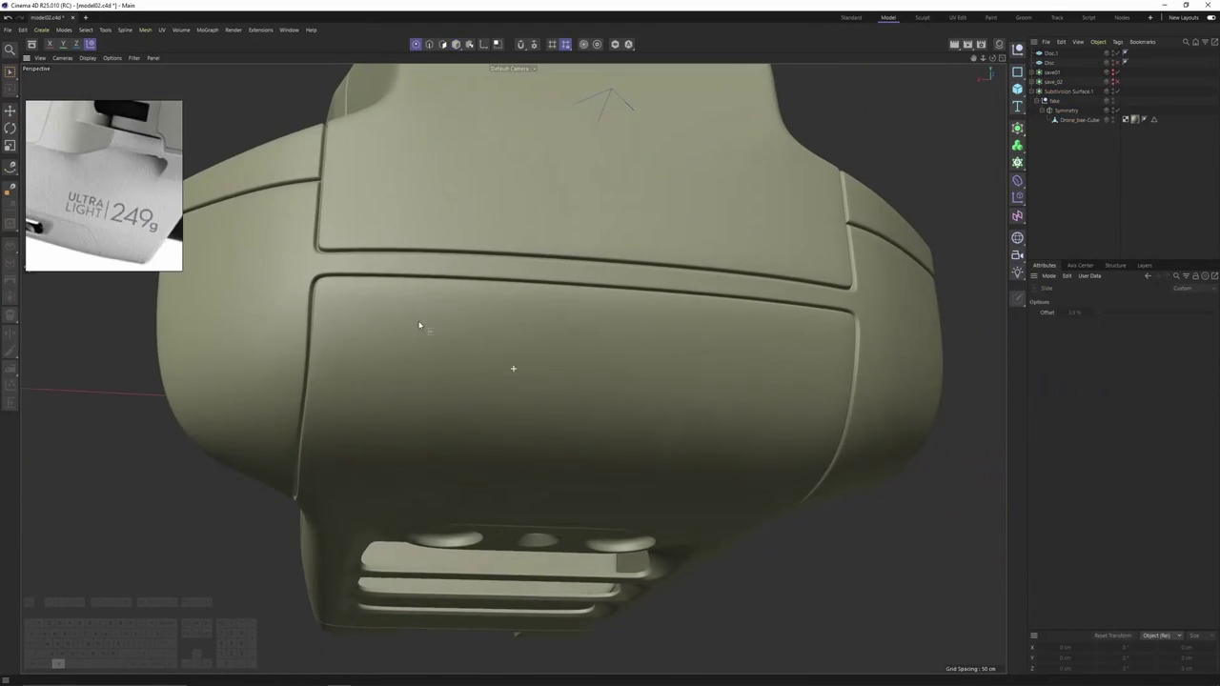
left_click_drag(422, 321, 479, 270, "alt")
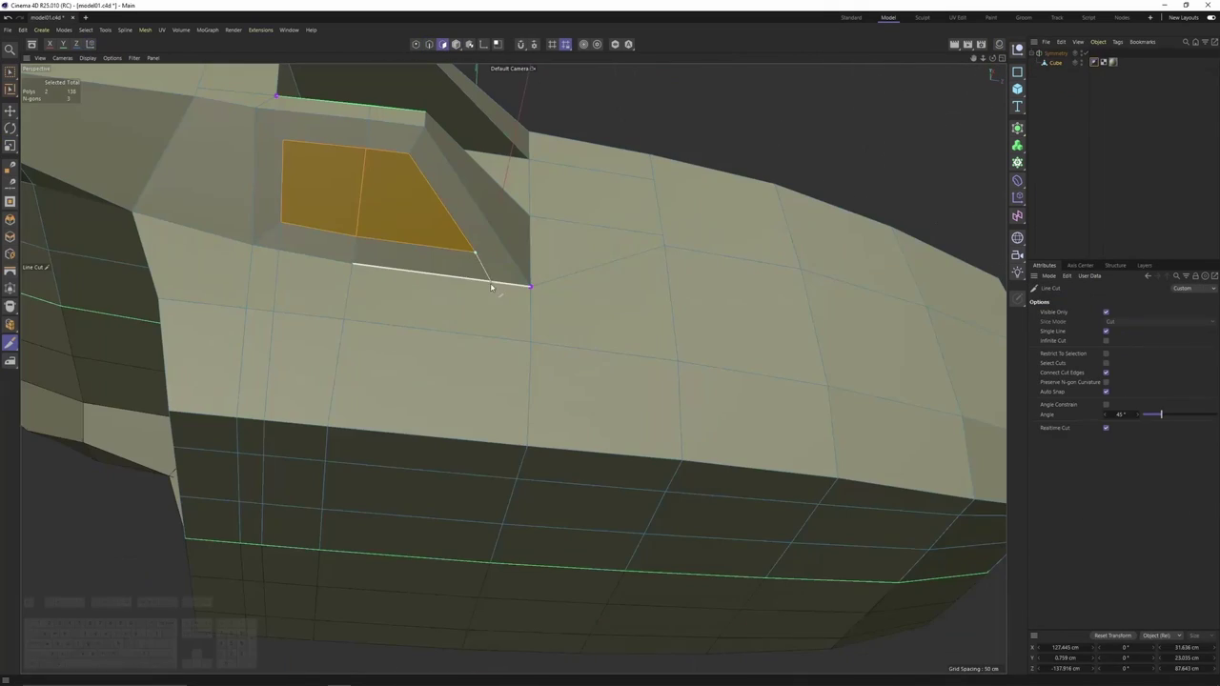
left_click(486, 443)
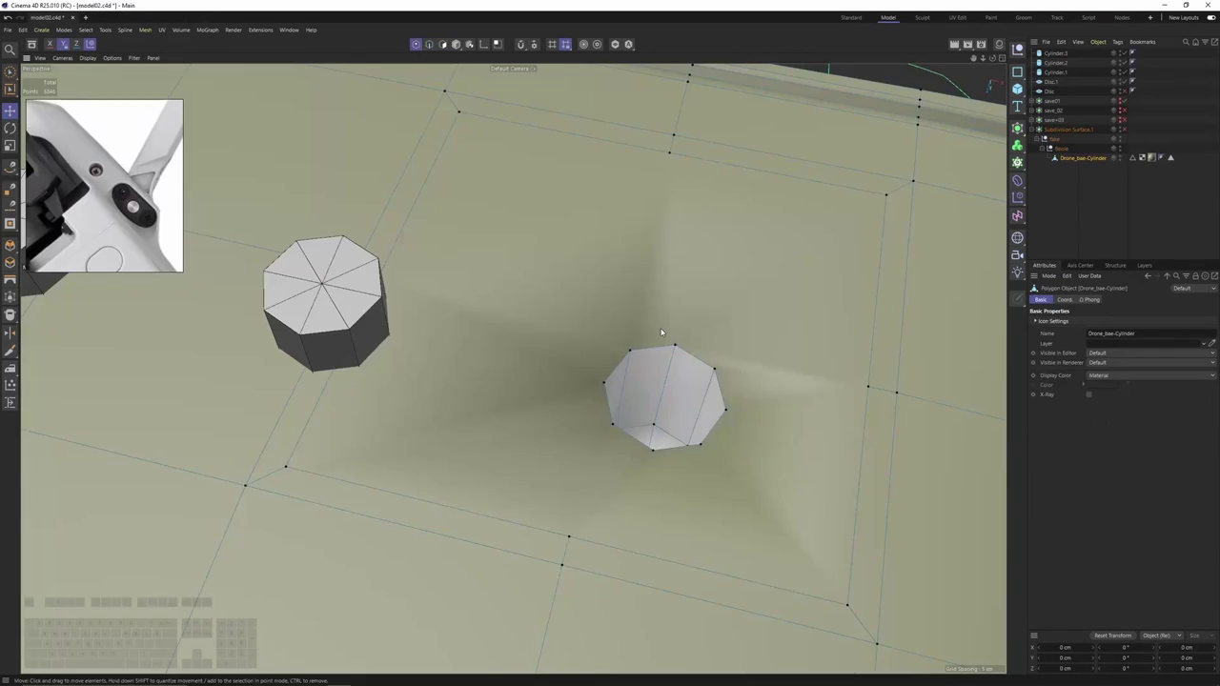
right_click(913, 400)
left_click(925, 538)
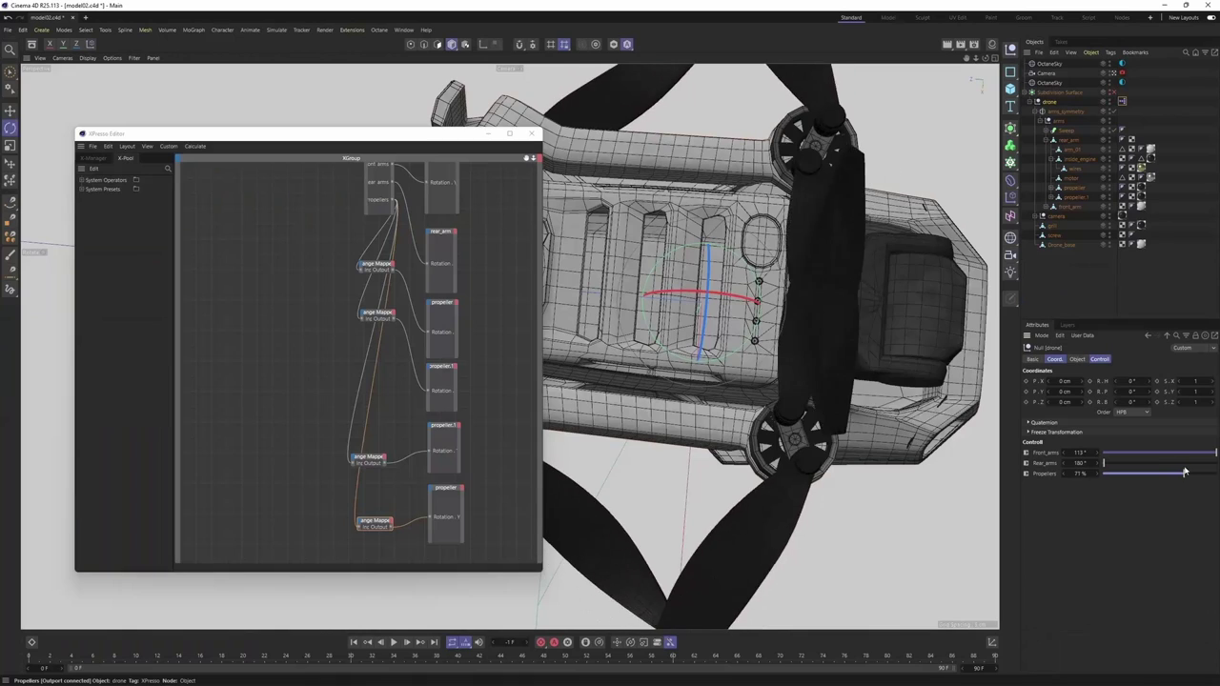
left_click_drag(1149, 472, 1188, 471)
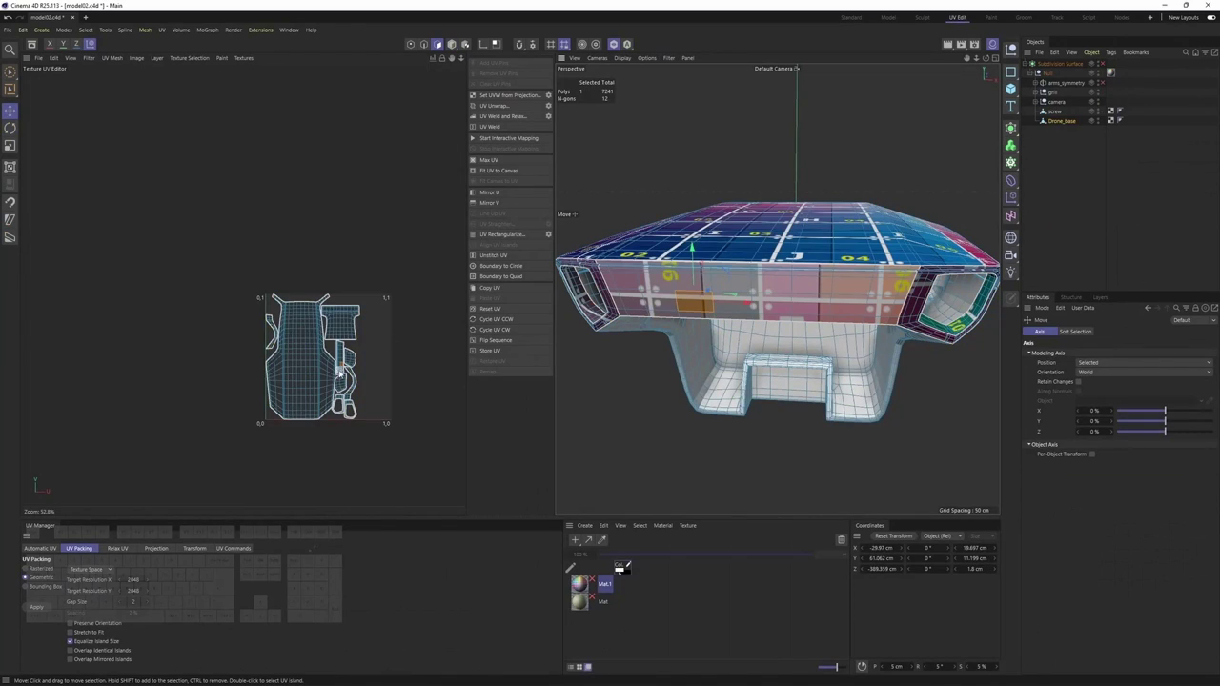
left_click_drag(115, 260, 7, 260)
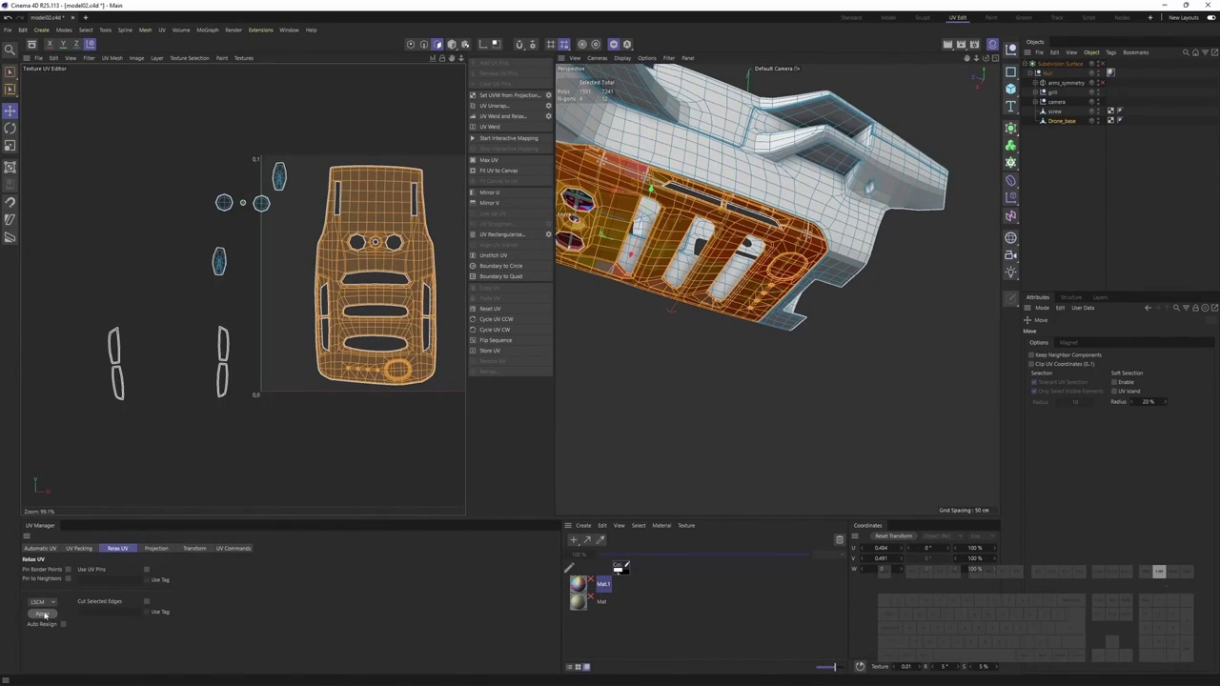